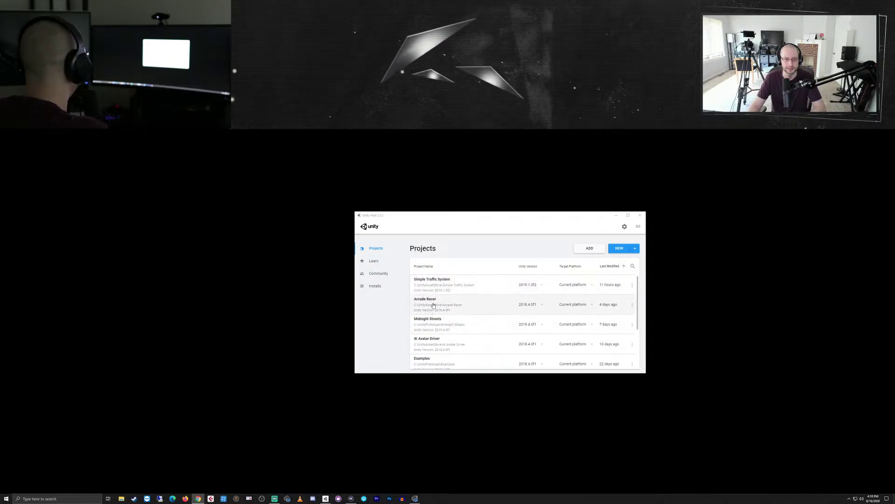
# - Open the Midnight Streets project from the project list
pyautogui.click(424, 322)
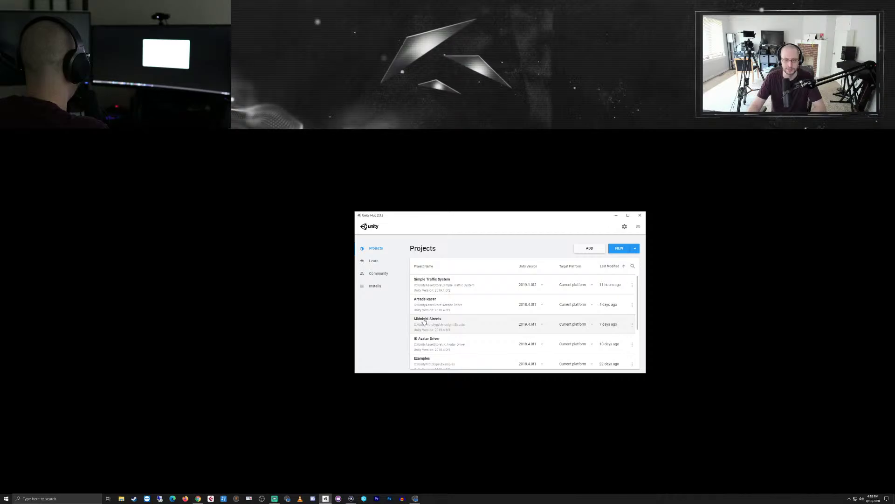
pyautogui.click(431, 322)
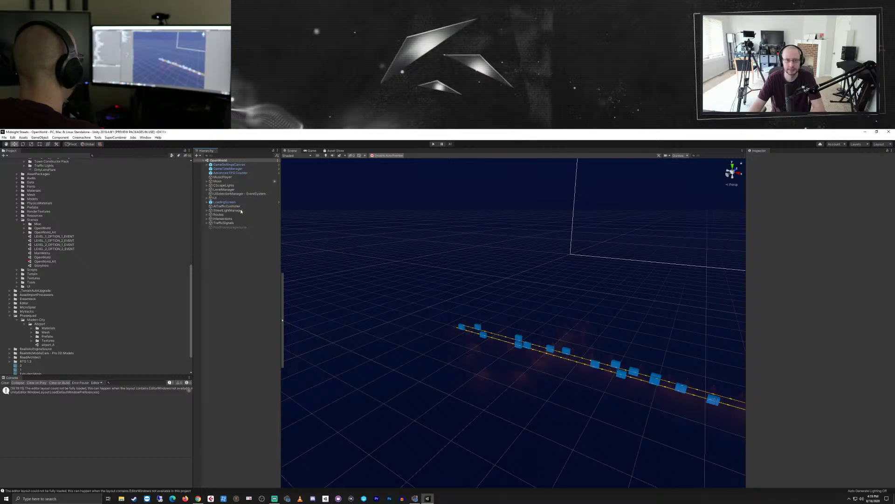
# - Open the OpenWorld_Art scene from the project's Scenes folder
pyautogui.click(222, 210)
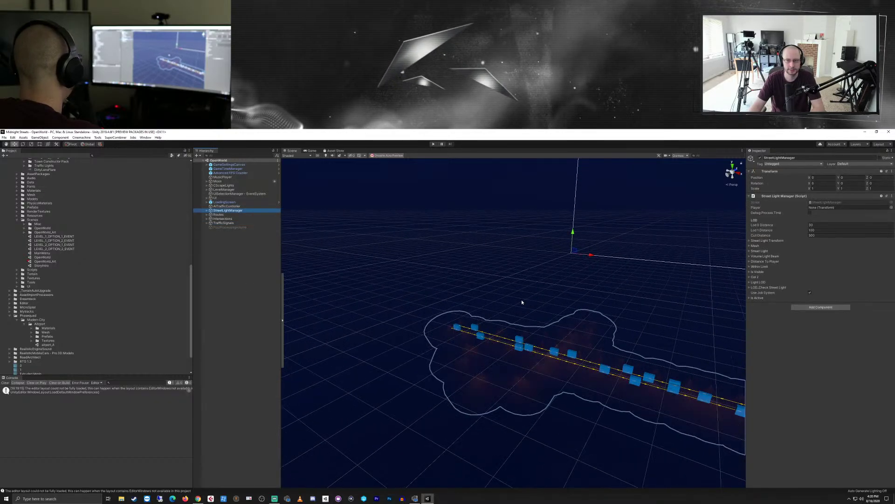
pyautogui.click(234, 295)
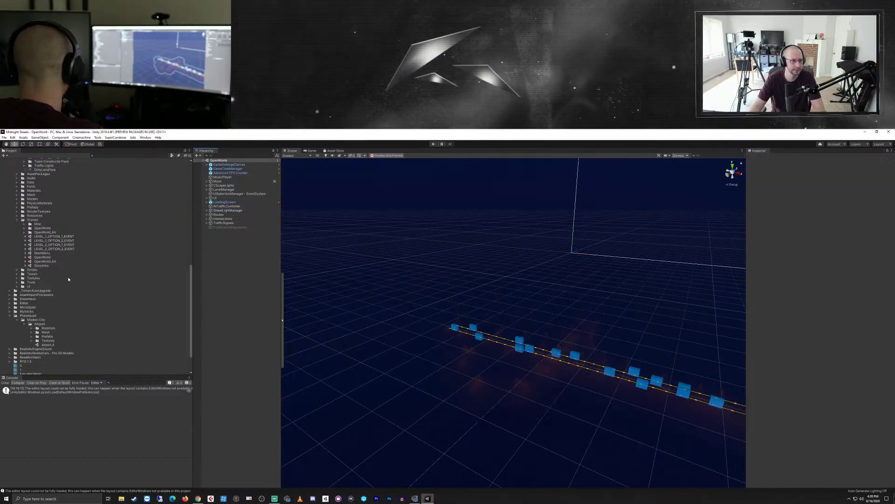
pyautogui.click(42, 257)
pyautogui.click(49, 262)
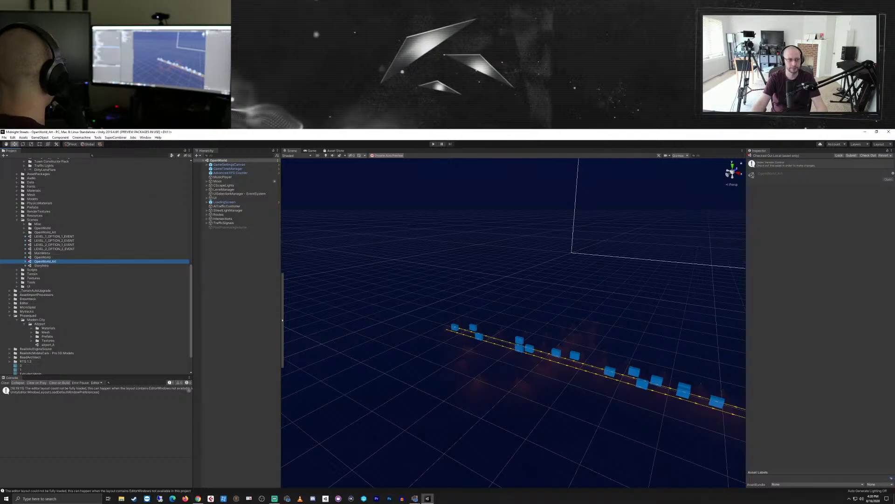
pyautogui.doubleClick(45, 262)
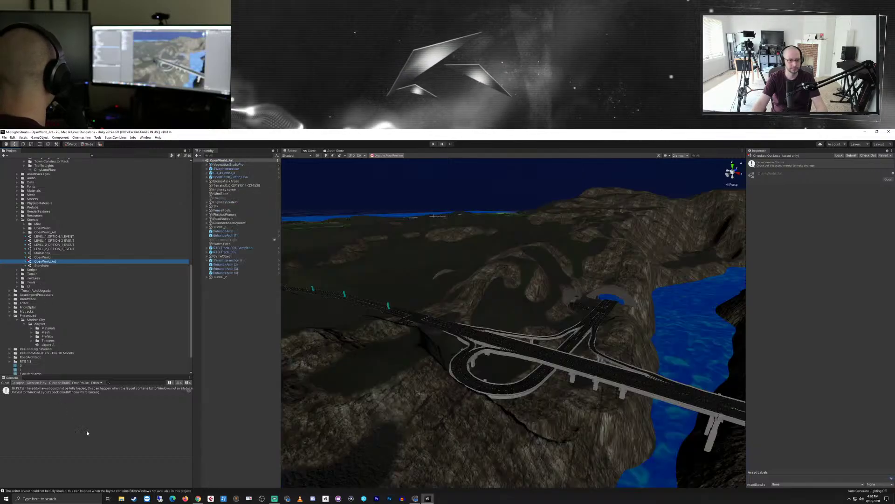
# - Survey the whole open-world island from above, including the city, its connecting bridges and the mainland terrain
pyautogui.moveTo(471, 390); pyautogui.dragTo(520, 353, button='right')
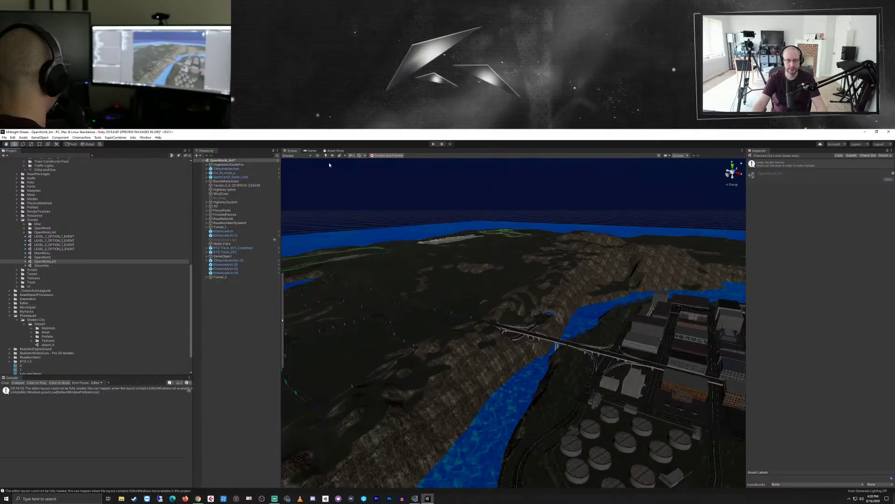
pyautogui.click(326, 156)
pyautogui.click(327, 157)
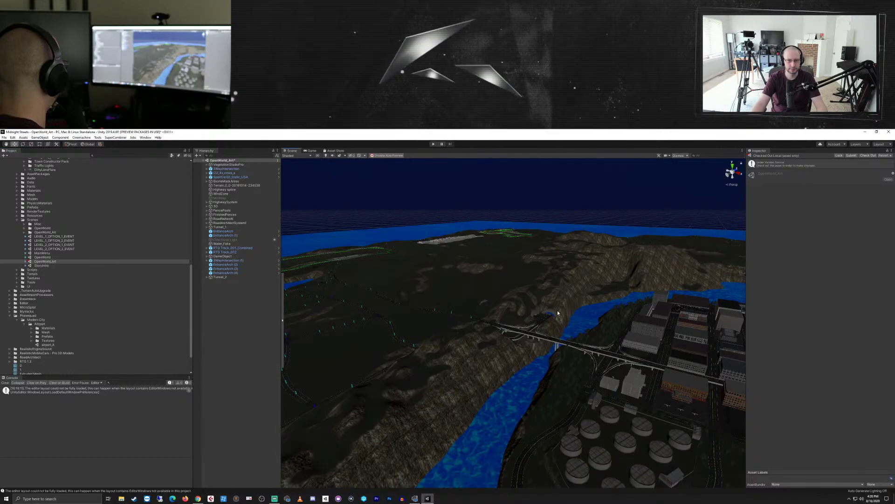
pyautogui.moveTo(573, 292); pyautogui.dragTo(500, 253, button='right')
pyautogui.scroll(-15, 594, 319)
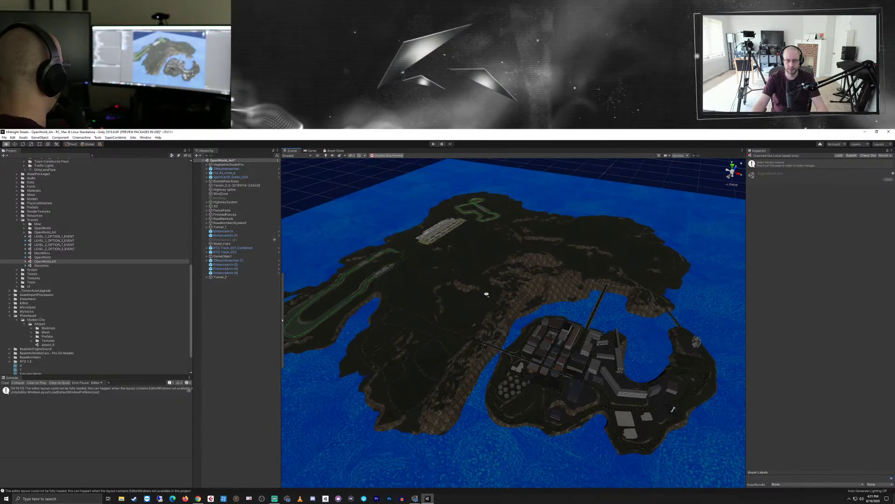
pyautogui.moveTo(487, 295); pyautogui.dragTo(613, 390, button='right')
pyautogui.moveTo(613, 390); pyautogui.dragTo(563, 272, button='middle')
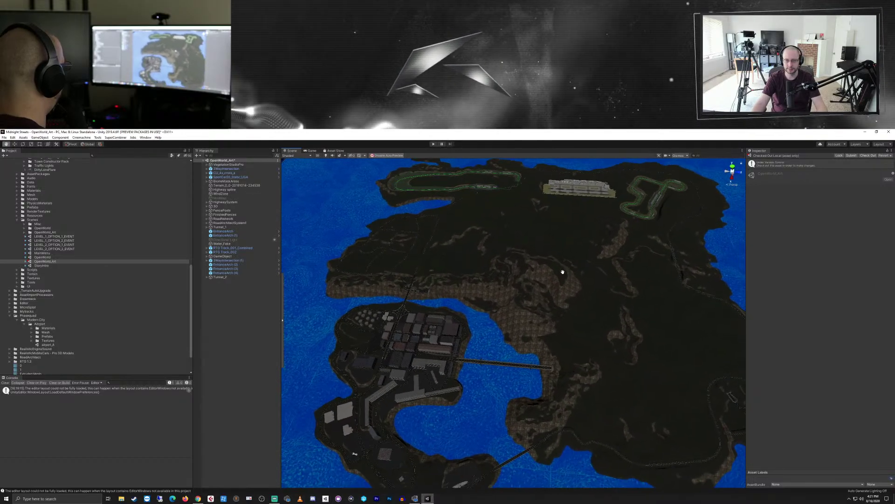
pyautogui.moveTo(563, 271); pyautogui.dragTo(543, 254, button='right')
pyautogui.moveTo(544, 256); pyautogui.dragTo(458, 322, button='middle')
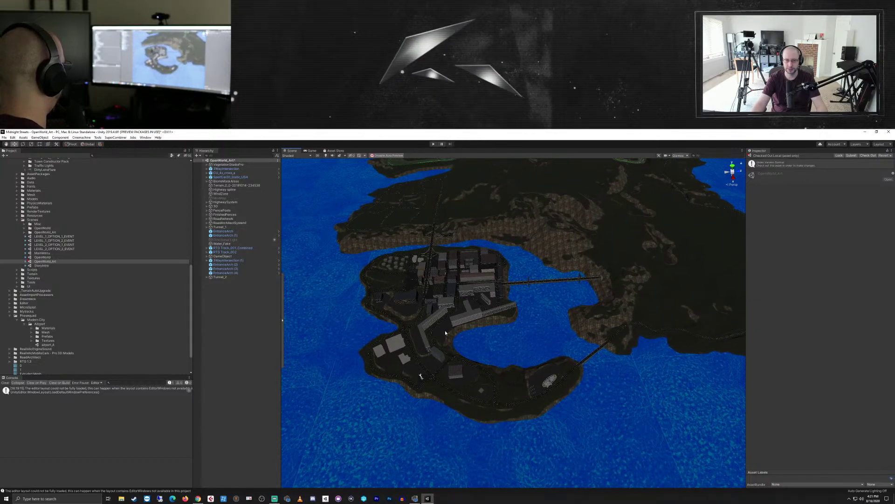
# - Examine the city island's large buildings, roads and tower up close from several angles
pyautogui.scroll(10, 445, 332)
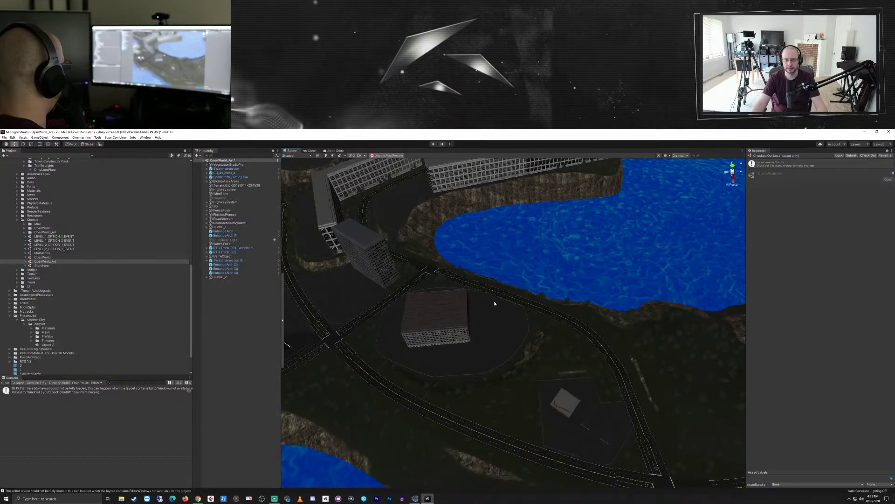
pyautogui.scroll(5, 495, 304)
pyautogui.moveTo(532, 329); pyautogui.dragTo(440, 293, button='right')
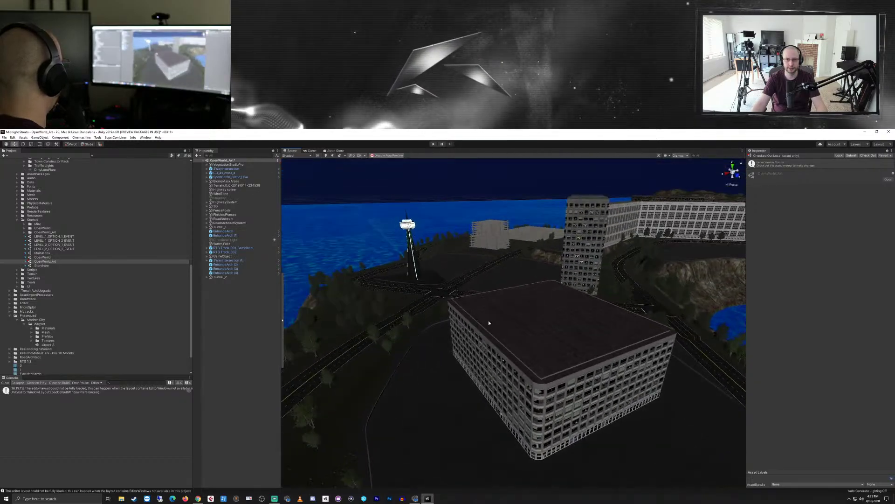
pyautogui.moveTo(489, 323); pyautogui.dragTo(474, 312, button='middle')
pyautogui.scroll(5, 484, 320)
pyautogui.moveTo(516, 352)
pyautogui.mouseDown(button='middle')
pyautogui.moveTo(518, 344)
pyautogui.moveTo(518, 354)
pyautogui.mouseUp(button='middle')
pyautogui.moveTo(536, 360); pyautogui.dragTo(451, 336, button='right')
pyautogui.moveTo(485, 342); pyautogui.dragTo(455, 380, button='middle')
pyautogui.scroll(-4, 456, 380)
# - Follow the roads across the mainland and along its coastline to examine the road layout and surrounding terrain
pyautogui.moveTo(528, 390); pyautogui.dragTo(507, 386, button='right')
pyautogui.moveTo(518, 378); pyautogui.dragTo(374, 438, button='middle')
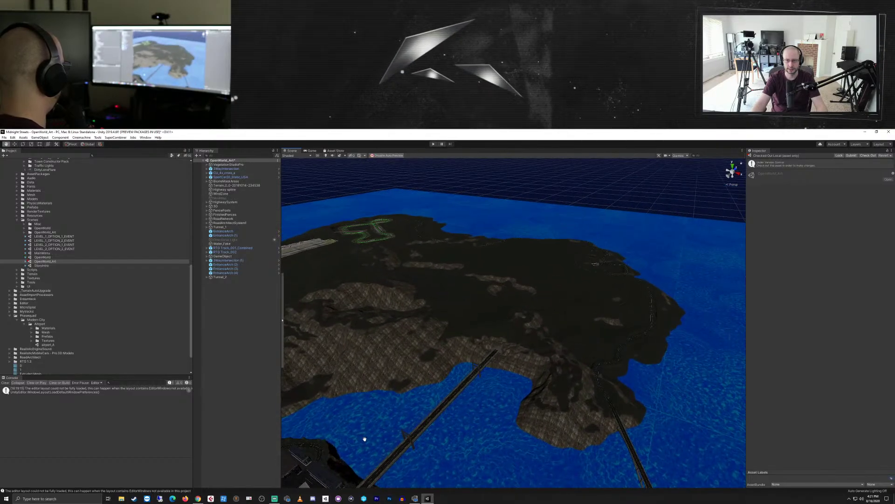
pyautogui.scroll(8, 570, 432)
pyautogui.moveTo(562, 414); pyautogui.dragTo(523, 452, button='right')
pyautogui.moveTo(582, 371); pyautogui.dragTo(300, 427, button='right')
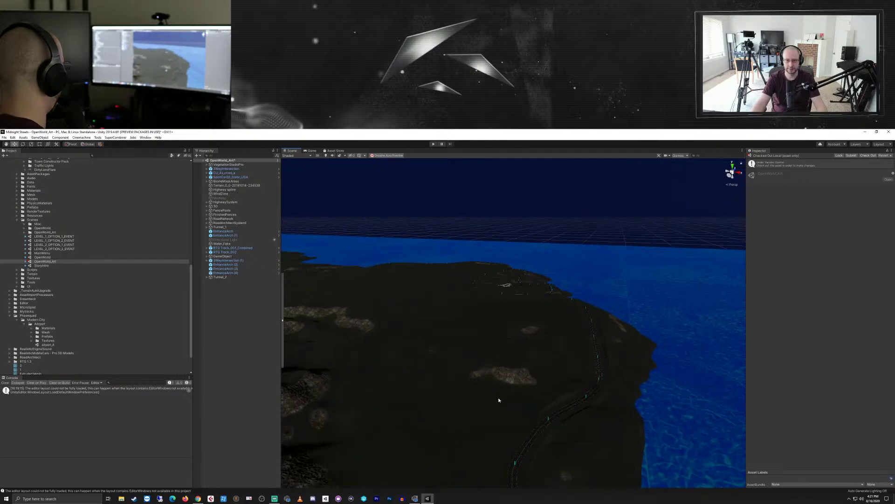
pyautogui.moveTo(499, 400); pyautogui.dragTo(396, 372, button='right')
pyautogui.moveTo(347, 366); pyautogui.dragTo(455, 337, button='middle')
pyautogui.moveTo(544, 345); pyautogui.dragTo(500, 346, button='right')
pyautogui.moveTo(554, 348); pyautogui.dragTo(481, 336, button='middle')
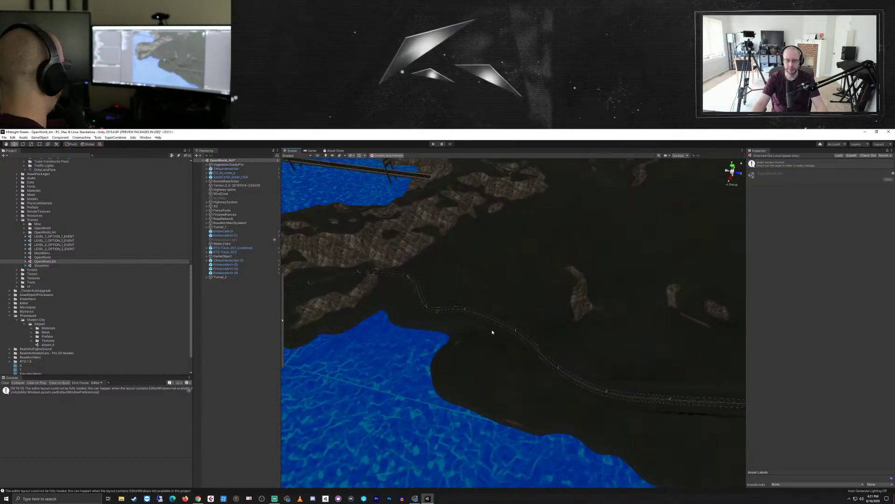
pyautogui.moveTo(492, 332); pyautogui.dragTo(556, 352, button='right')
pyautogui.moveTo(556, 352); pyautogui.dragTo(541, 327, button='middle')
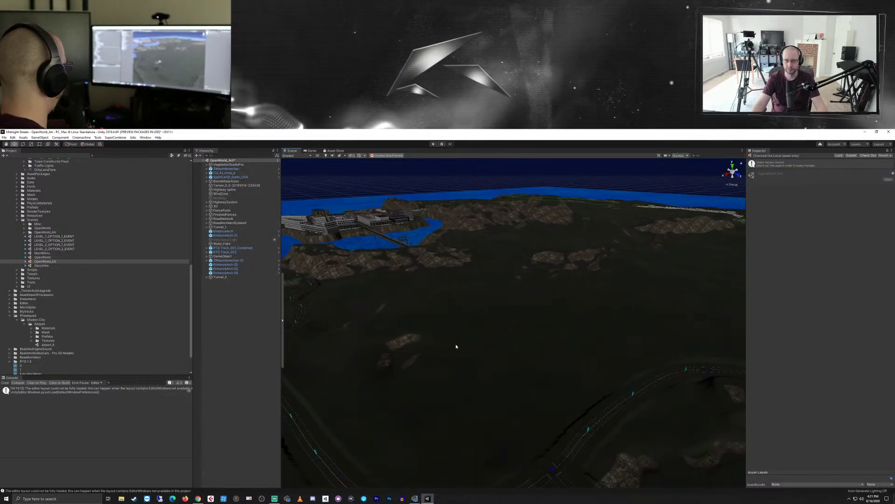
pyautogui.moveTo(456, 346); pyautogui.dragTo(595, 360, button='middle')
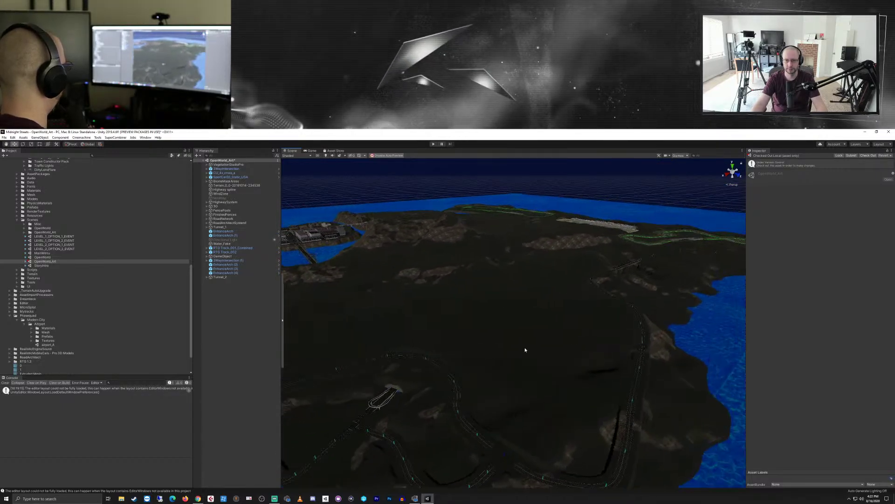
pyautogui.moveTo(477, 364); pyautogui.dragTo(520, 354, button='right')
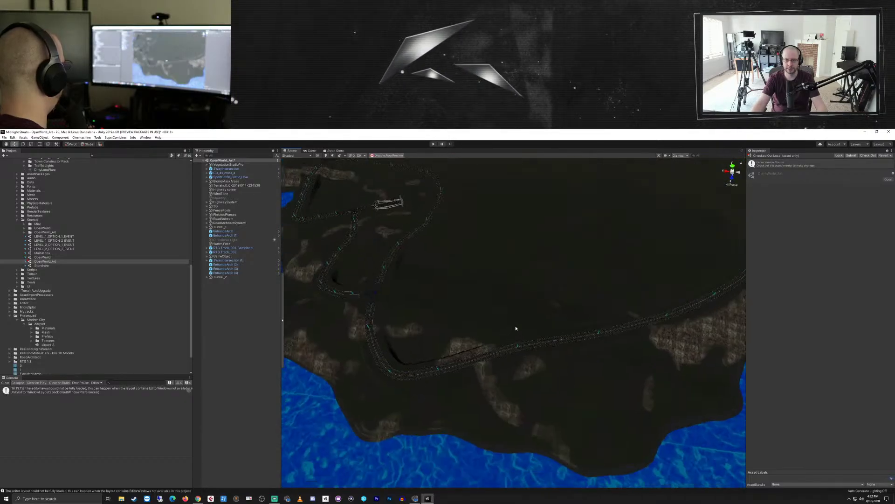
pyautogui.moveTo(488, 351); pyautogui.dragTo(449, 382, button='middle')
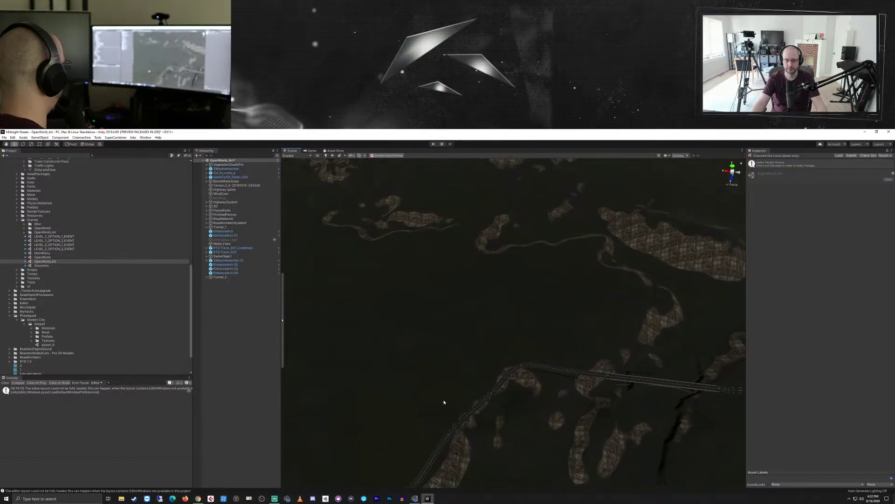
pyautogui.moveTo(444, 402); pyautogui.dragTo(476, 359, button='right')
pyautogui.moveTo(450, 362); pyautogui.dragTo(563, 329, button='middle')
pyautogui.scroll(-3, 530, 332)
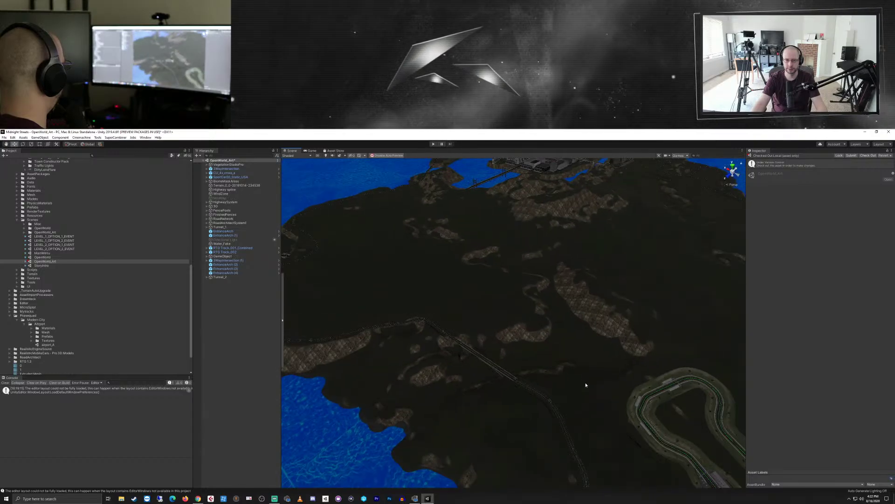
# - Examine the highway bridge and the terrain beneath it, and look over the race track
pyautogui.scroll(10, 587, 385)
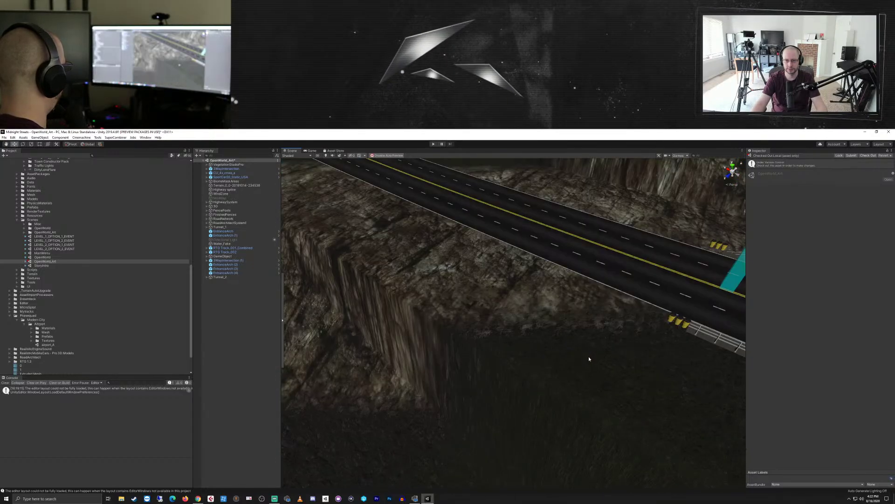
pyautogui.keyDown('alt'); pyautogui.moveTo(589, 359); pyautogui.dragTo(555, 371); pyautogui.keyUp('alt')
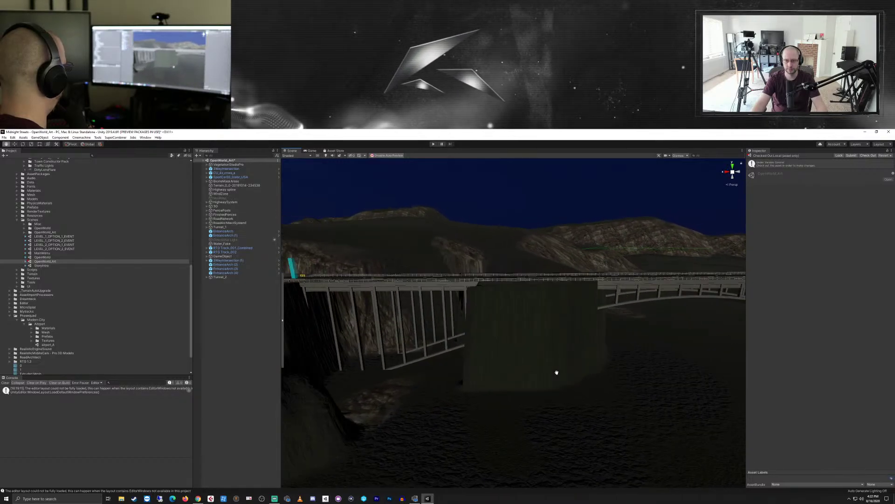
pyautogui.scroll(5, 557, 372)
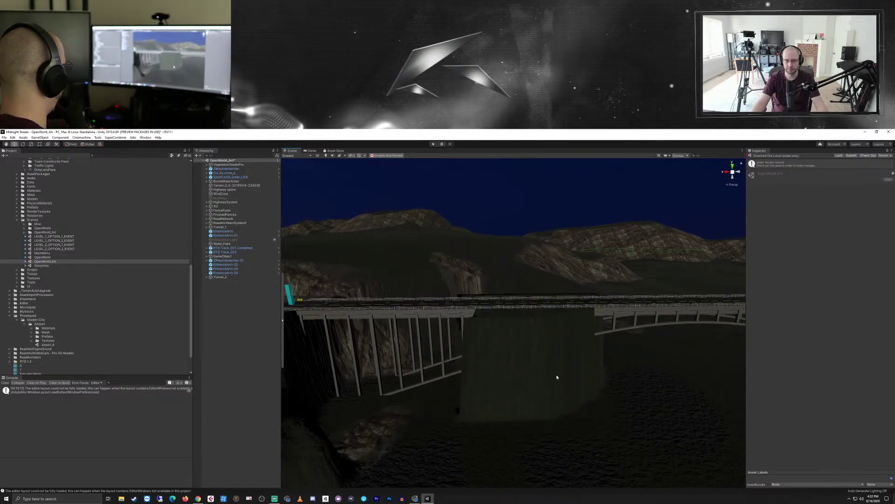
pyautogui.keyDown('alt'); pyautogui.moveTo(606, 388); pyautogui.dragTo(462, 366); pyautogui.keyUp('alt')
pyautogui.keyDown('alt'); pyautogui.moveTo(572, 371); pyautogui.dragTo(518, 362); pyautogui.keyUp('alt')
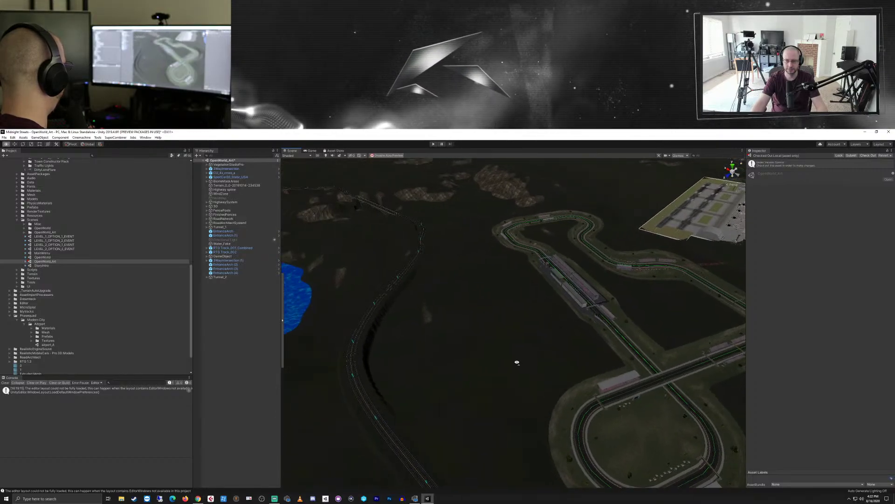
pyautogui.moveTo(580, 381); pyautogui.dragTo(542, 353)
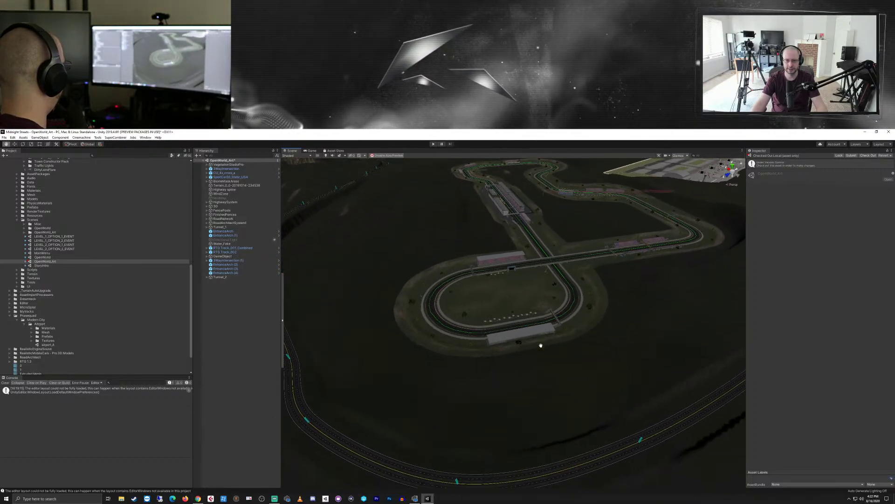
pyautogui.moveTo(598, 358)
pyautogui.keyDown('alt'); pyautogui.mouseDown()
pyautogui.moveTo(618, 349)
pyautogui.moveTo(510, 400)
pyautogui.moveTo(602, 380)
pyautogui.moveTo(561, 382)
pyautogui.moveTo(610, 386)
pyautogui.moveTo(594, 358)
pyautogui.mouseUp(); pyautogui.keyUp('alt')
# - Examine the airport's terminals, access road, parked planes, hangars and runways
pyautogui.scroll(4, 594, 358)
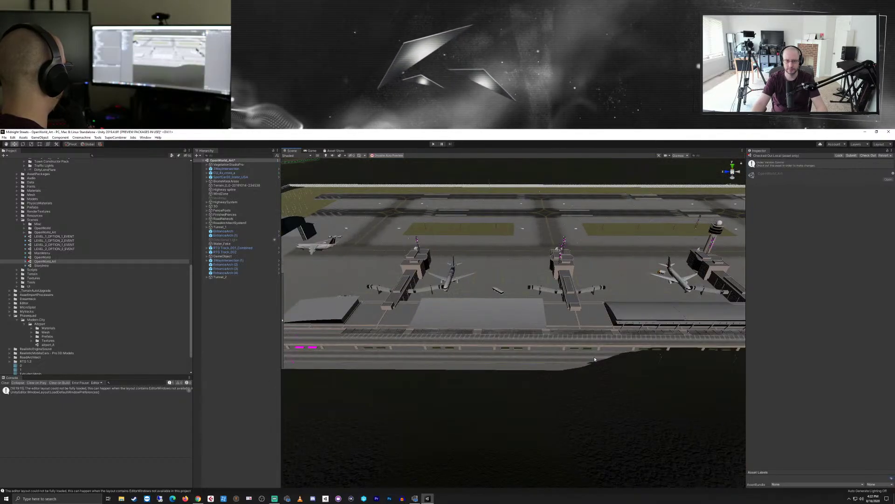
pyautogui.keyDown('alt'); pyautogui.moveTo(644, 369); pyautogui.dragTo(583, 370); pyautogui.keyUp('alt')
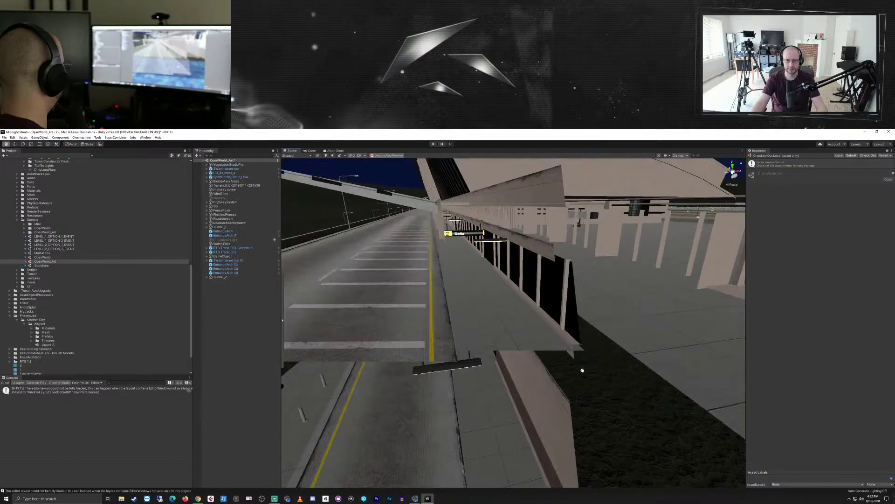
pyautogui.moveTo(582, 370); pyautogui.dragTo(585, 367, button='middle')
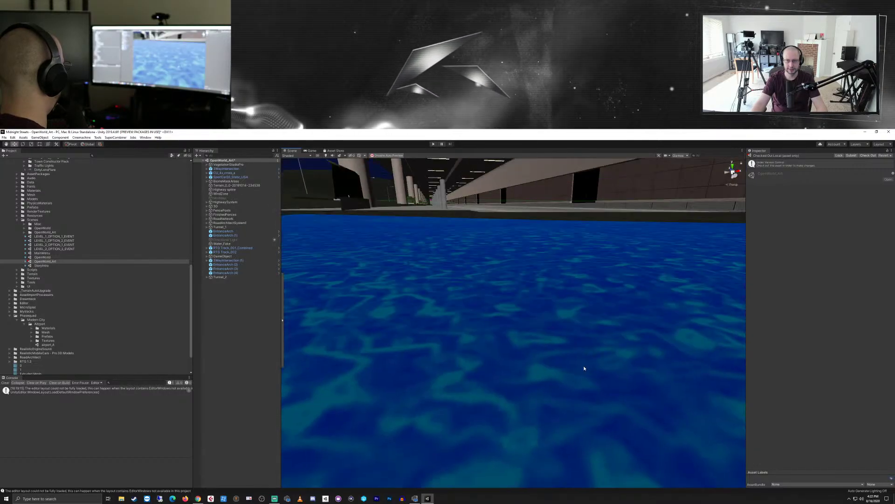
pyautogui.scroll(-5, 585, 368)
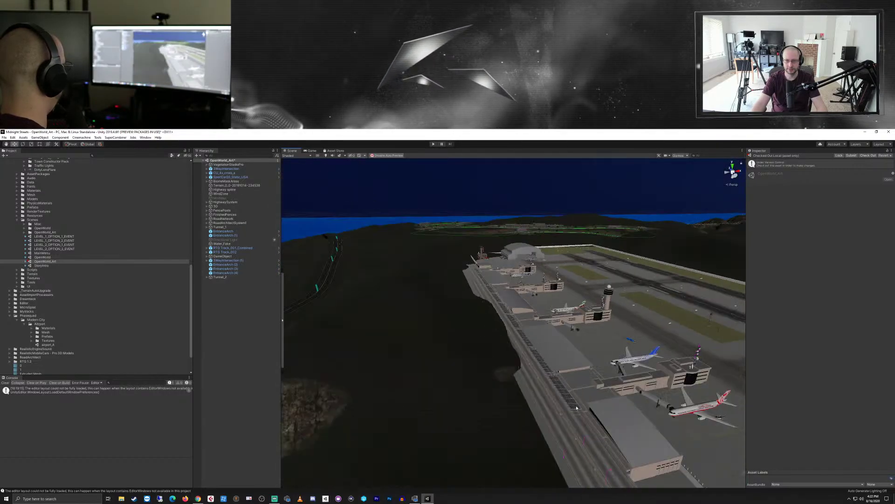
pyautogui.keyDown('alt'); pyautogui.moveTo(577, 408); pyautogui.dragTo(656, 423); pyautogui.keyUp('alt')
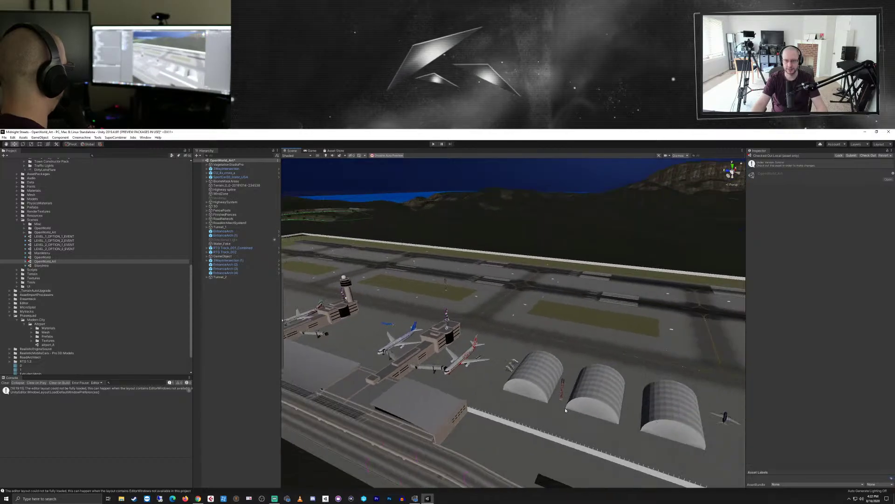
pyautogui.keyDown('alt'); pyautogui.moveTo(566, 410); pyautogui.dragTo(563, 416); pyautogui.keyUp('alt')
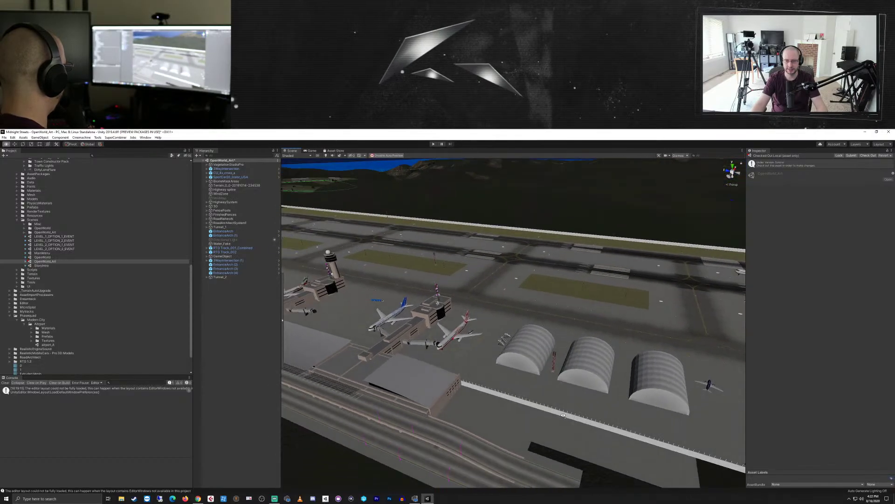
pyautogui.scroll(-5, 630, 422)
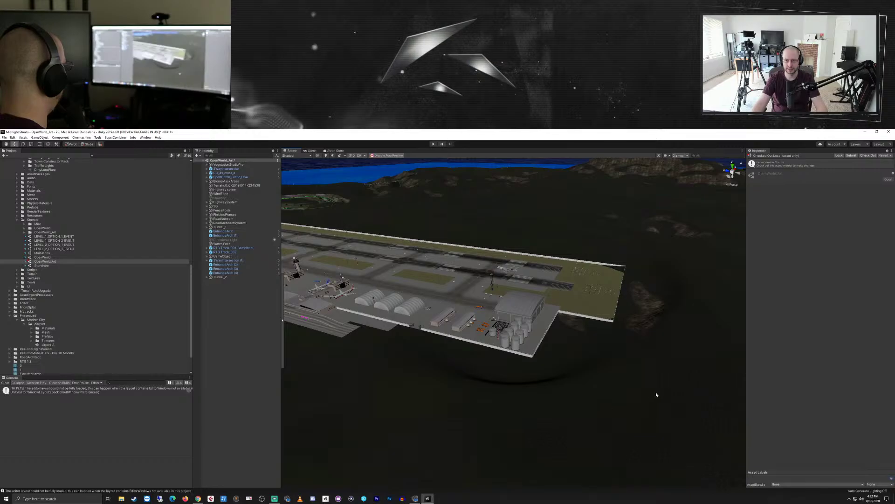
# - Examine the mainland road network and its intersections across the river from the city
pyautogui.moveTo(656, 373); pyautogui.dragTo(558, 385, button='middle')
pyautogui.scroll(3, 552, 352)
pyautogui.moveTo(557, 384); pyautogui.dragTo(560, 420, button='right')
pyautogui.moveTo(560, 420); pyautogui.dragTo(494, 403, button='middle')
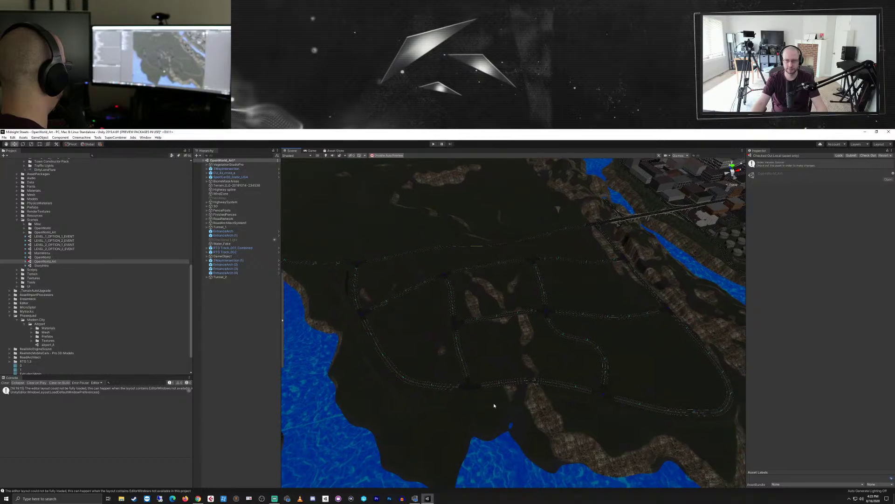
pyautogui.scroll(10, 527, 390)
pyautogui.moveTo(528, 390); pyautogui.dragTo(554, 368, button='right')
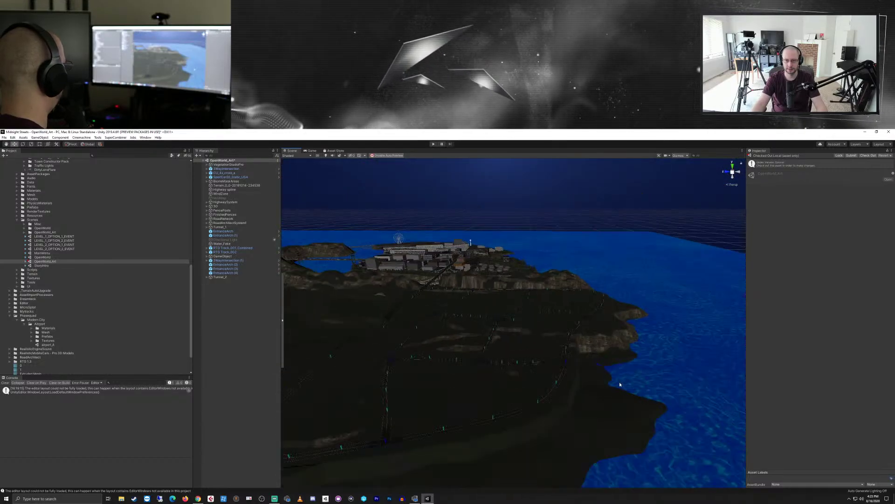
# - Examine the mainland's road grid from above, between the coastline, the river and the highway interchange
pyautogui.scroll(5, 553, 368)
pyautogui.moveTo(584, 340); pyautogui.dragTo(527, 360, button='middle')
pyautogui.scroll(5, 529, 357)
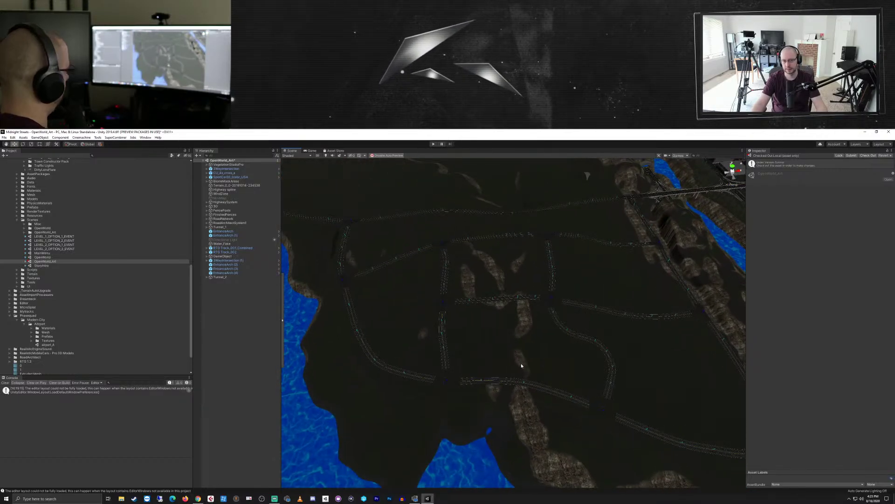
pyautogui.moveTo(570, 365)
pyautogui.mouseDown(button='middle')
pyautogui.moveTo(490, 379)
pyautogui.moveTo(465, 398)
pyautogui.moveTo(574, 380)
pyautogui.mouseUp(button='middle')
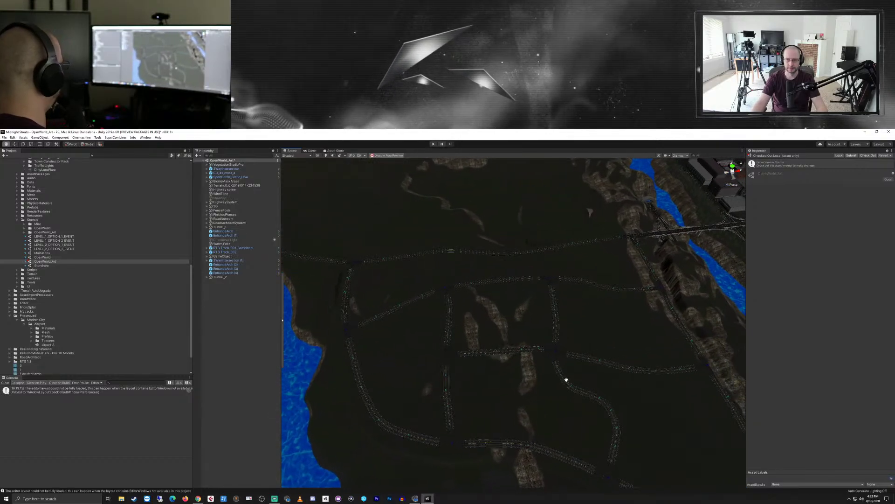
pyautogui.moveTo(566, 379); pyautogui.dragTo(535, 381, button='middle')
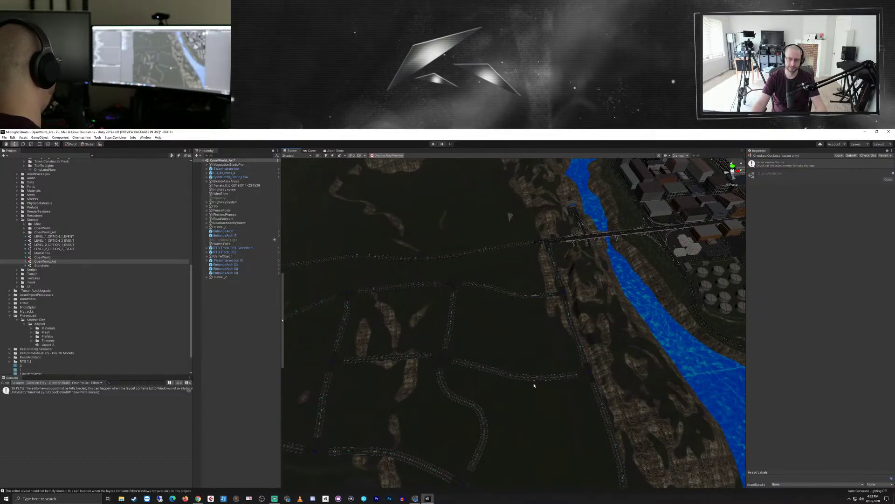
pyautogui.moveTo(451, 393); pyautogui.dragTo(498, 379, button='middle')
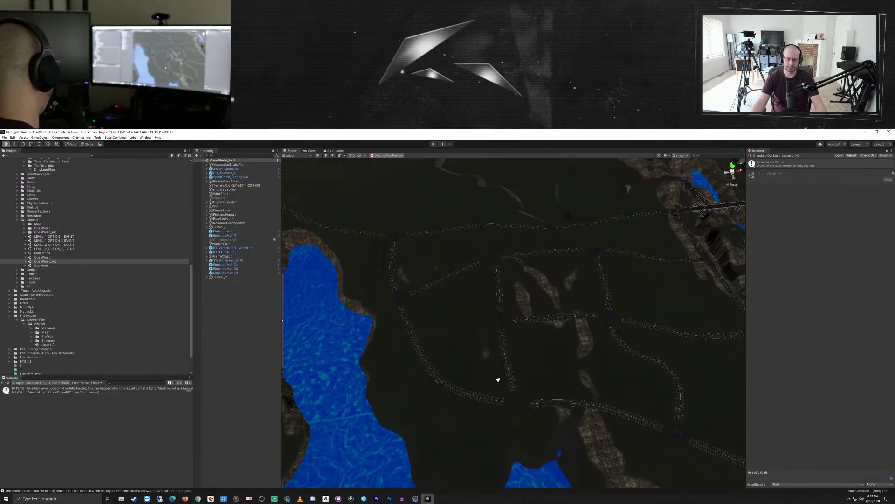
pyautogui.moveTo(578, 346); pyautogui.dragTo(513, 341, button='middle')
pyautogui.scroll(8, 516, 339)
pyautogui.scroll(-10, 634, 344)
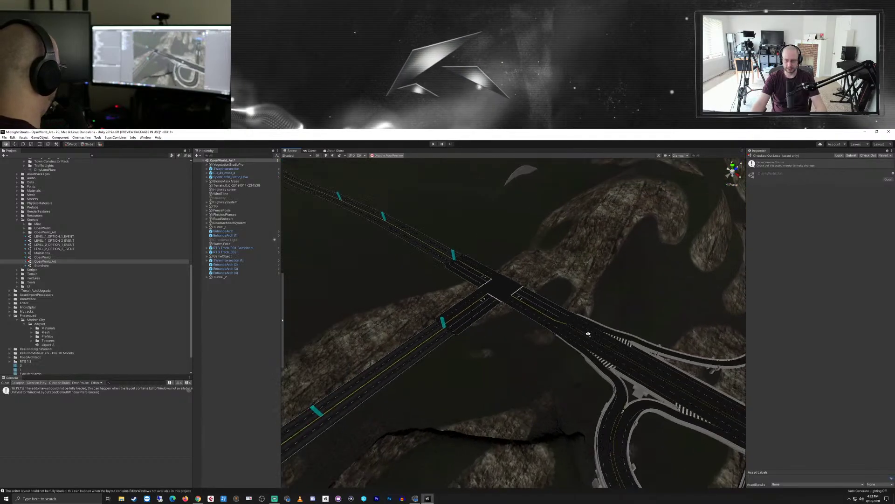
# - Locate the tunnel entrances at the three-way intersection beside the highway interchange and select EntranceArch (3)
pyautogui.moveTo(623, 362); pyautogui.dragTo(599, 367, button='right')
pyautogui.moveTo(453, 395); pyautogui.dragTo(497, 317, button='right')
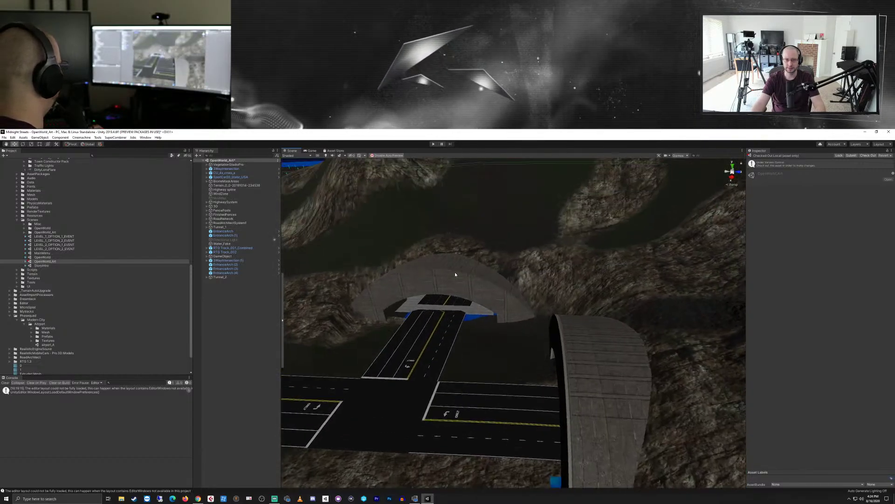
pyautogui.moveTo(466, 275); pyautogui.dragTo(587, 403, button='right')
pyautogui.moveTo(587, 404); pyautogui.dragTo(361, 468, button='middle')
pyautogui.scroll(-3, 580, 393)
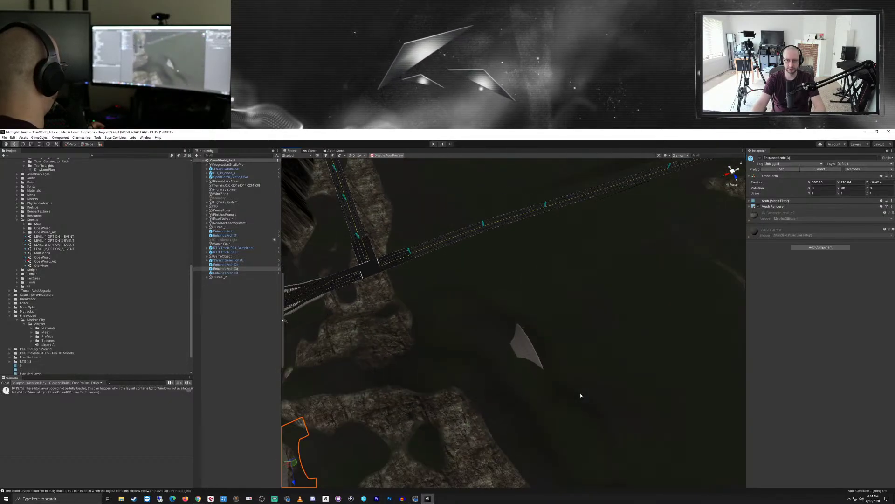
# - Examine the lone arch in the open terrain and its position relative to the tunnel entrance and nearby highway
pyautogui.moveTo(581, 393); pyautogui.dragTo(470, 287, button='right')
pyautogui.moveTo(537, 339); pyautogui.dragTo(547, 265, button='right')
pyautogui.moveTo(547, 265); pyautogui.dragTo(492, 292)
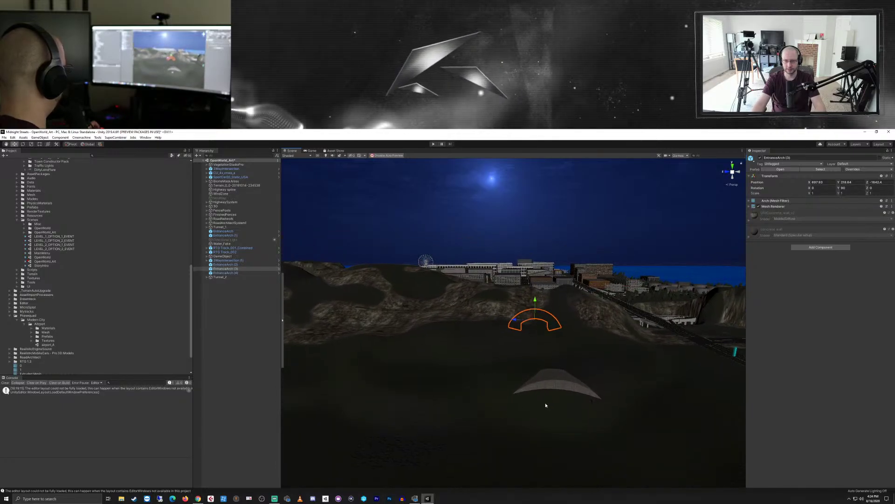
pyautogui.moveTo(546, 399); pyautogui.dragTo(633, 426, button='right')
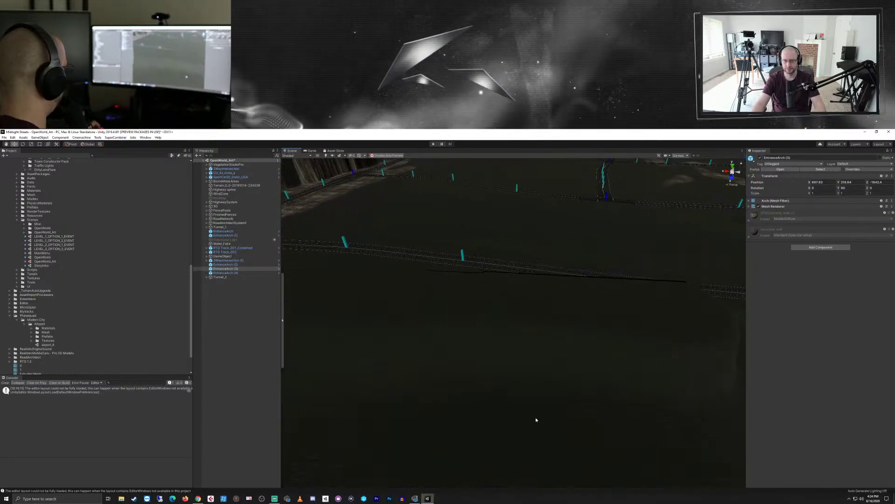
pyautogui.scroll(-10, 537, 421)
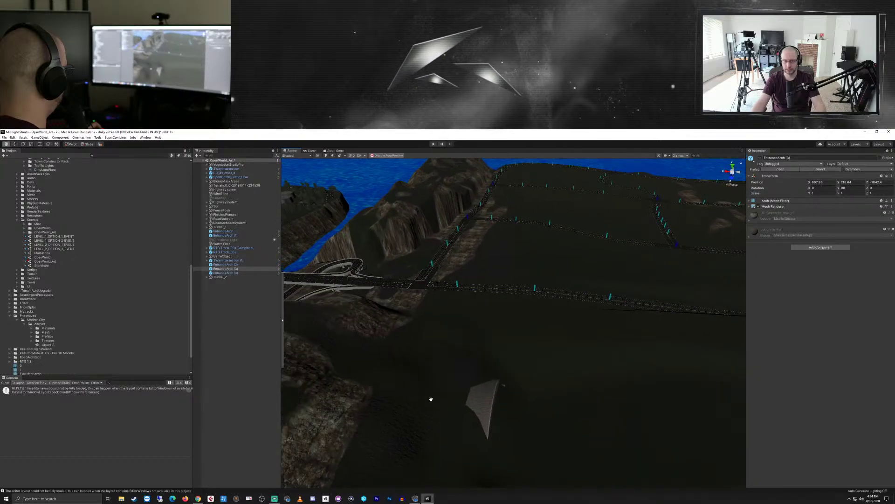
pyautogui.moveTo(567, 420); pyautogui.dragTo(463, 388)
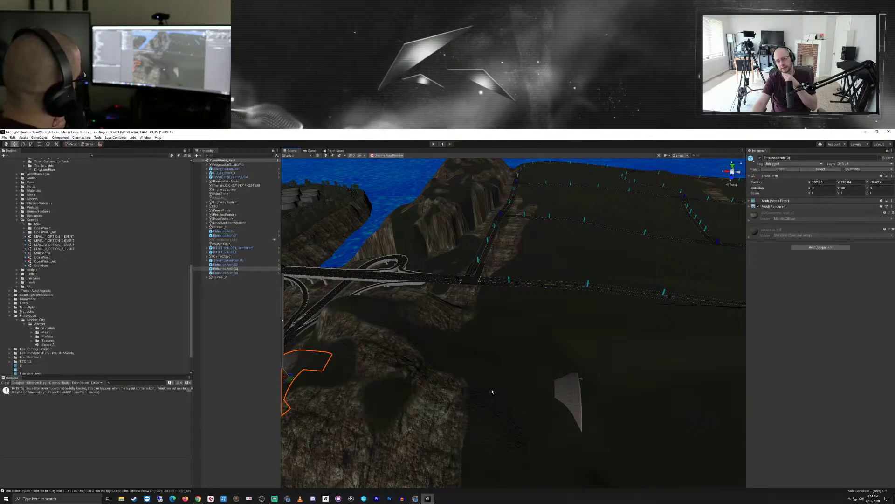
pyautogui.moveTo(465, 395); pyautogui.dragTo(581, 387, button='right')
pyautogui.moveTo(581, 386)
pyautogui.mouseDown(button='middle')
pyautogui.moveTo(540, 390)
pyautogui.moveTo(594, 382)
pyautogui.mouseUp(button='middle')
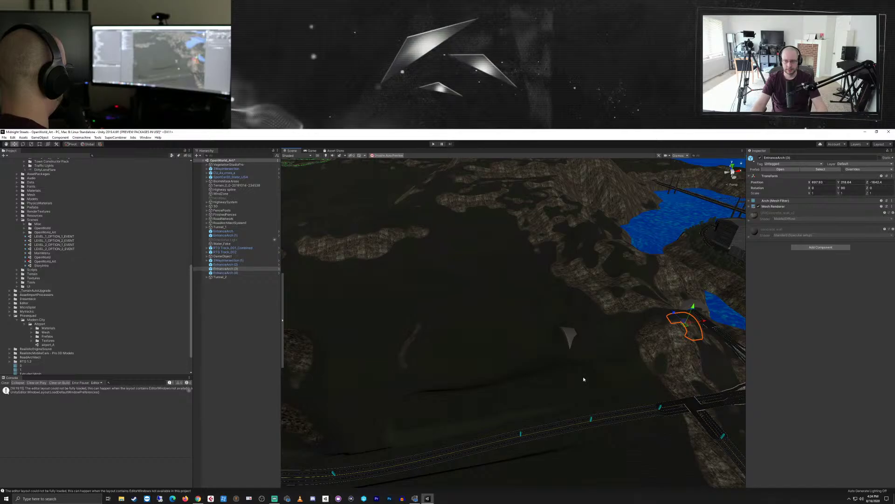
# - Examine the hills and open land around the lone arch, from the mainland road to the shoreline tunnel entrances
pyautogui.moveTo(579, 381); pyautogui.dragTo(530, 424, button='middle')
pyautogui.moveTo(530, 423); pyautogui.dragTo(530, 467, button='right')
pyautogui.moveTo(529, 466); pyautogui.dragTo(522, 313, button='middle')
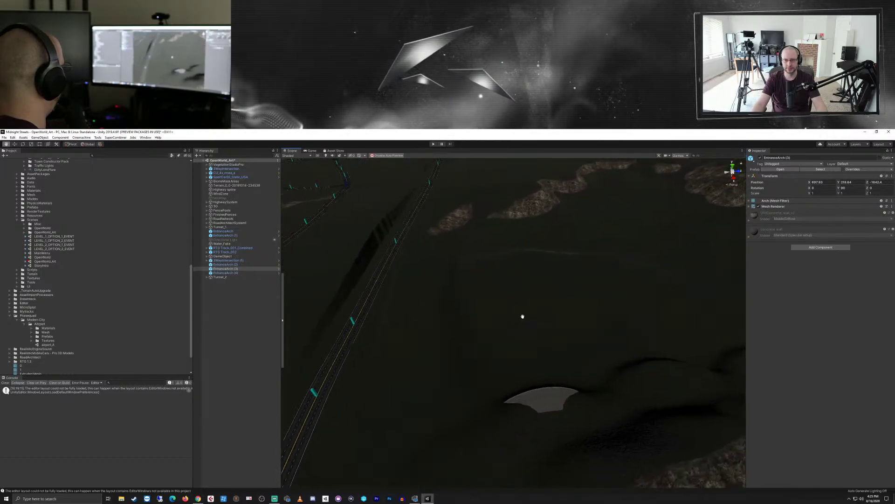
pyautogui.scroll(-6, 507, 320)
pyautogui.scroll(-5, 509, 326)
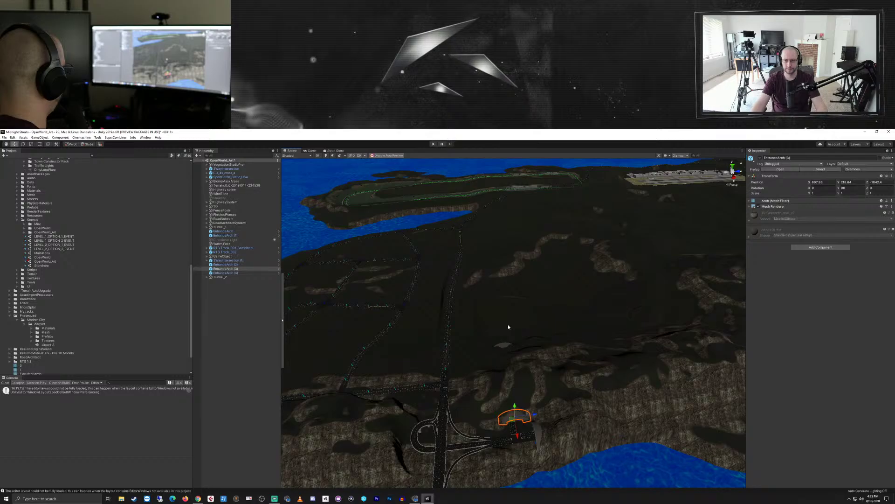
pyautogui.moveTo(508, 324); pyautogui.dragTo(545, 323, button='right')
pyautogui.scroll(8, 520, 350)
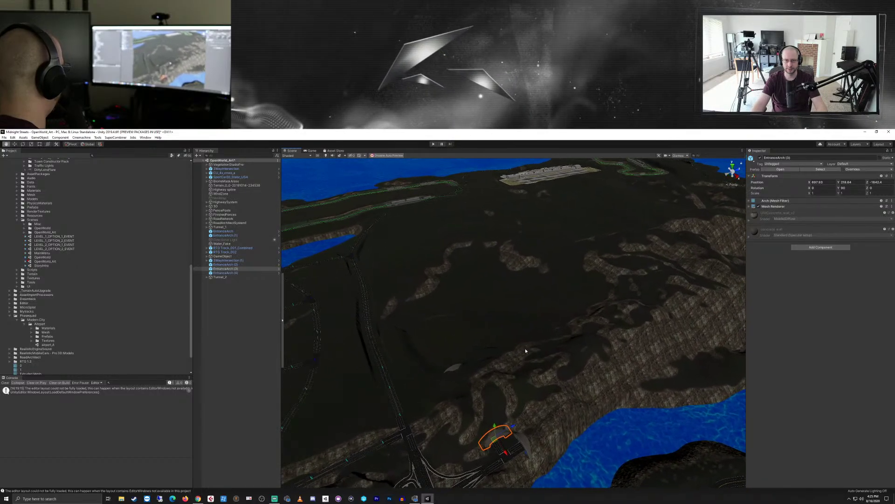
pyautogui.scroll(3, 524, 349)
pyautogui.moveTo(525, 349); pyautogui.dragTo(516, 393, button='middle')
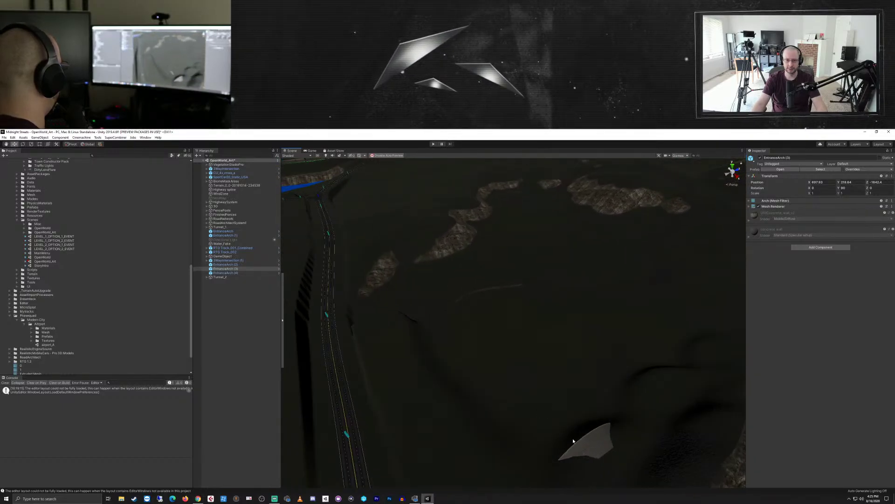
pyautogui.moveTo(663, 437); pyautogui.dragTo(611, 395, button='right')
pyautogui.scroll(-5, 611, 395)
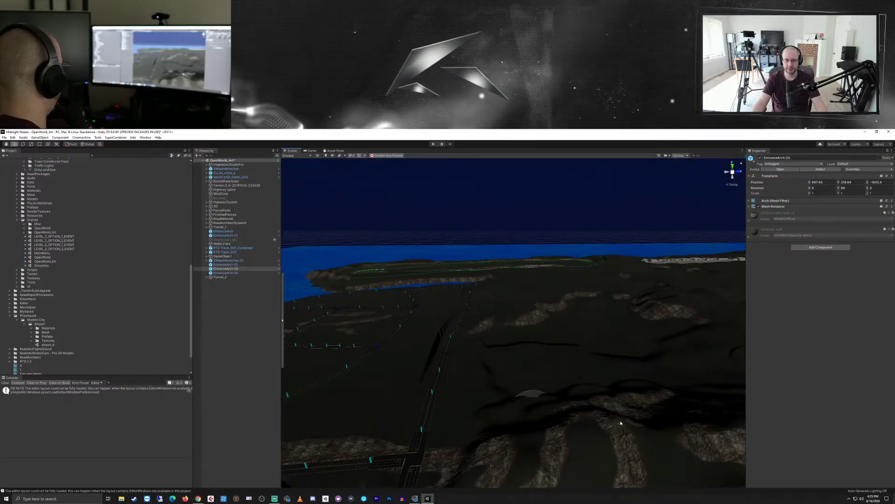
pyautogui.moveTo(629, 393); pyautogui.dragTo(619, 378, button='middle')
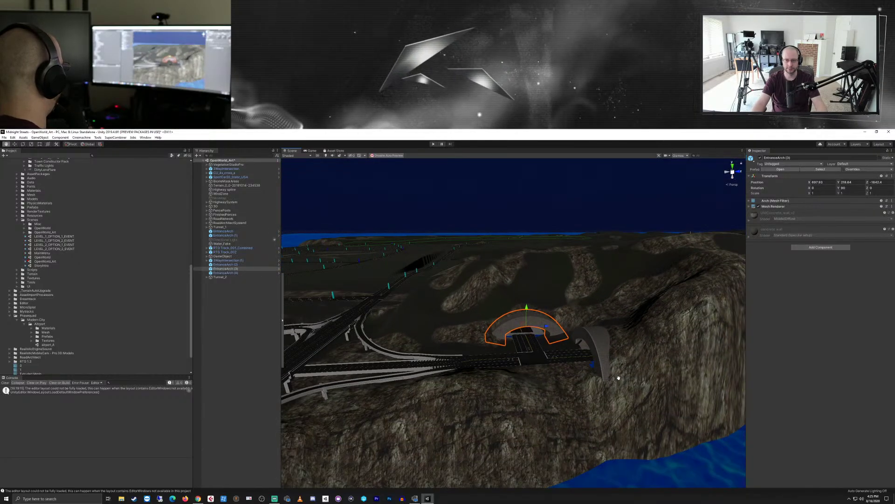
# - Frame EntranceArch (3) and inspect where the intersection road meets the tunnel road, including the surrounding gaps
pyautogui.press('f')
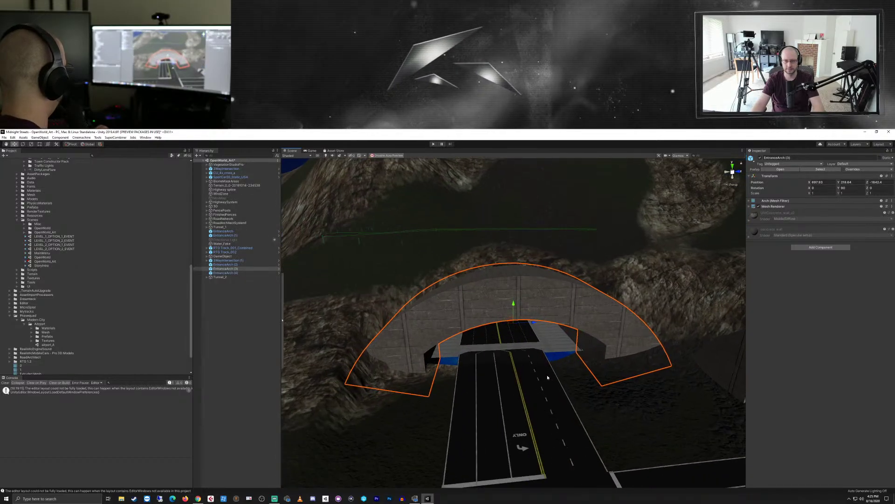
pyautogui.scroll(6, 547, 376)
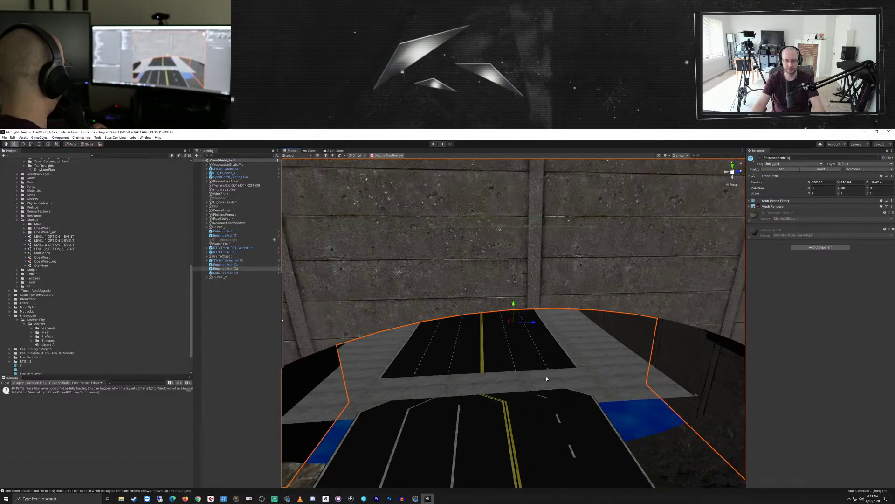
pyautogui.scroll(3, 547, 376)
pyautogui.scroll(-3, 546, 376)
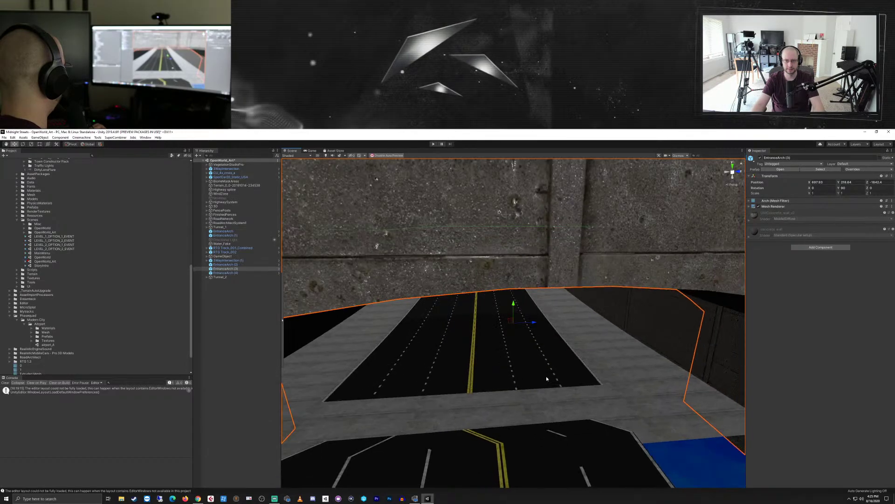
pyautogui.scroll(-4, 547, 376)
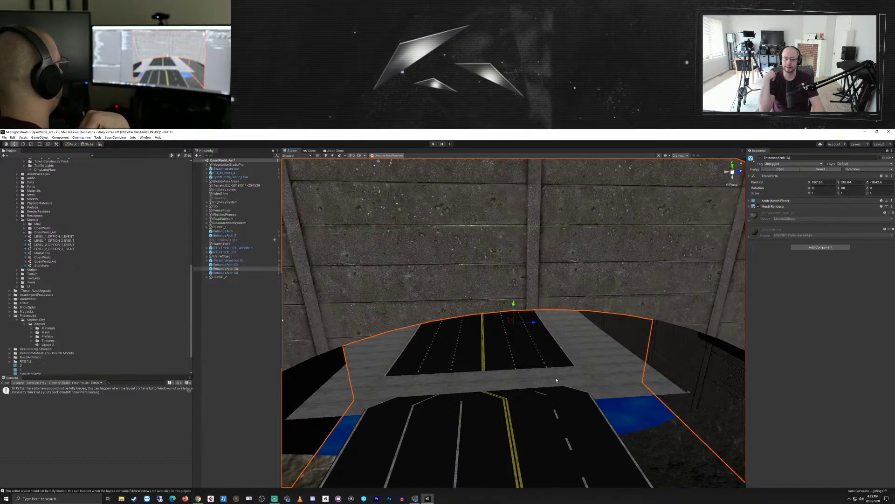
pyautogui.scroll(-10, 472, 373)
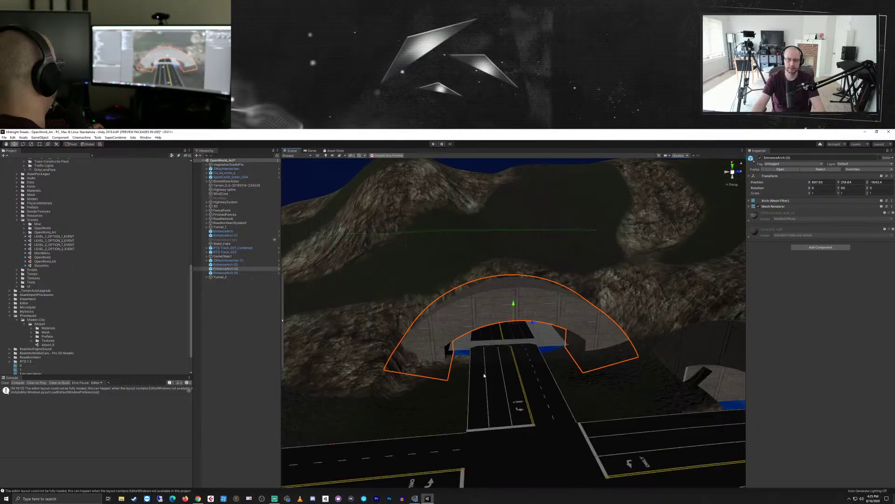
pyautogui.scroll(-3, 483, 373)
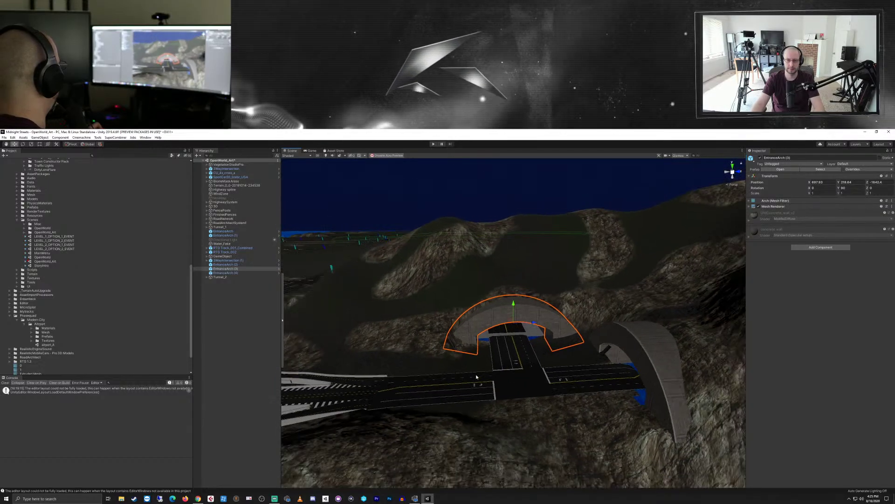
# - Inspect the front of EntranceArch (3) from road level and look through the tunnel toward its far end
pyautogui.moveTo(476, 374); pyautogui.dragTo(355, 384, button='middle')
pyautogui.scroll(8, 509, 441)
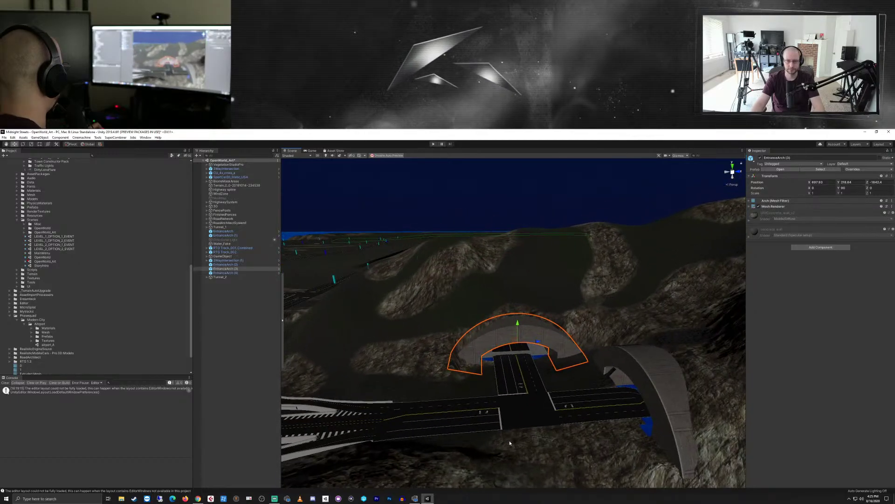
pyautogui.moveTo(523, 396); pyautogui.dragTo(506, 354, button='middle')
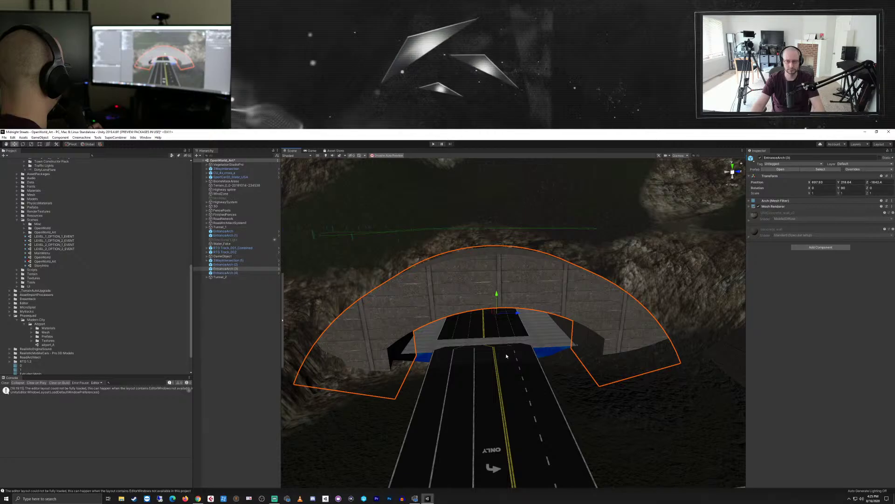
pyautogui.scroll(2, 507, 356)
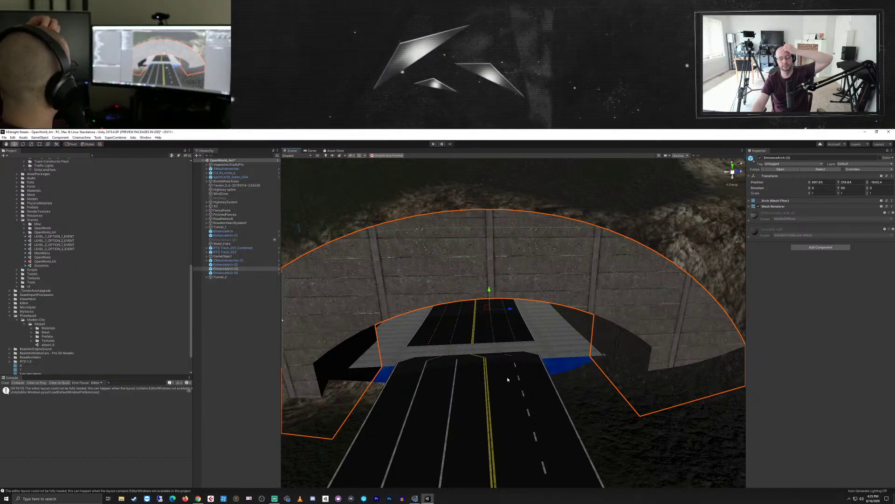
pyautogui.moveTo(546, 416); pyautogui.dragTo(548, 363, button='middle')
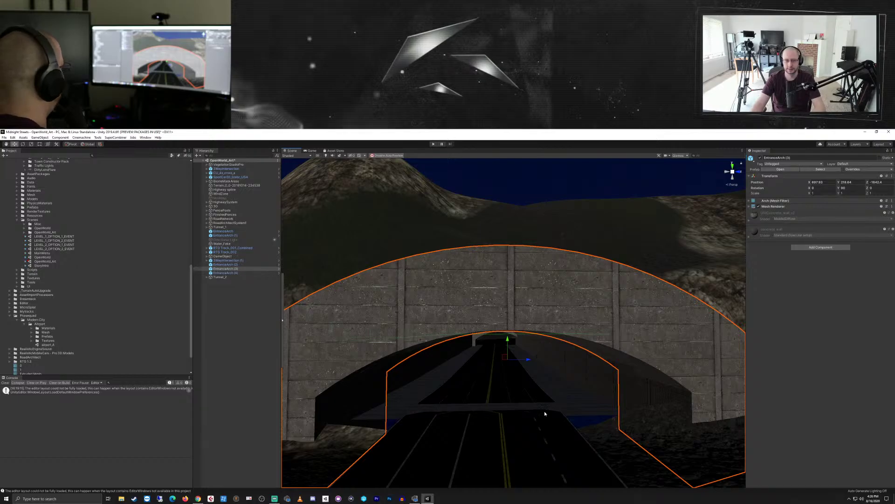
pyautogui.scroll(8, 545, 412)
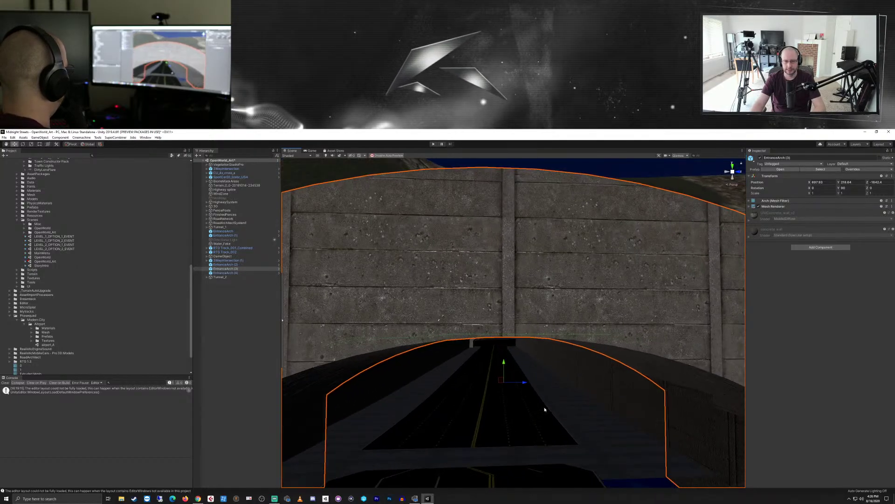
pyautogui.scroll(-10, 564, 335)
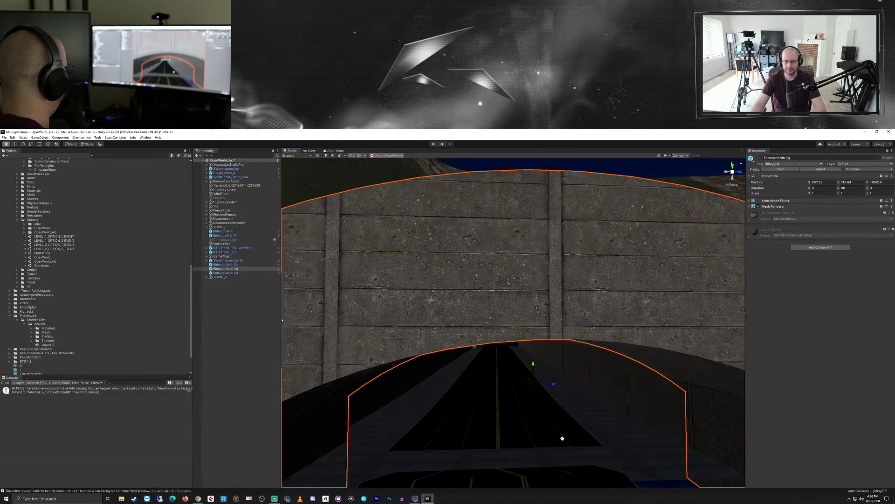
# - Check the lone arch beyond the hills, return to EntranceArch (3), and select Tunnel_2's West Road SplineComputerMesh (1)
pyautogui.moveTo(471, 400); pyautogui.dragTo(526, 439, button='right')
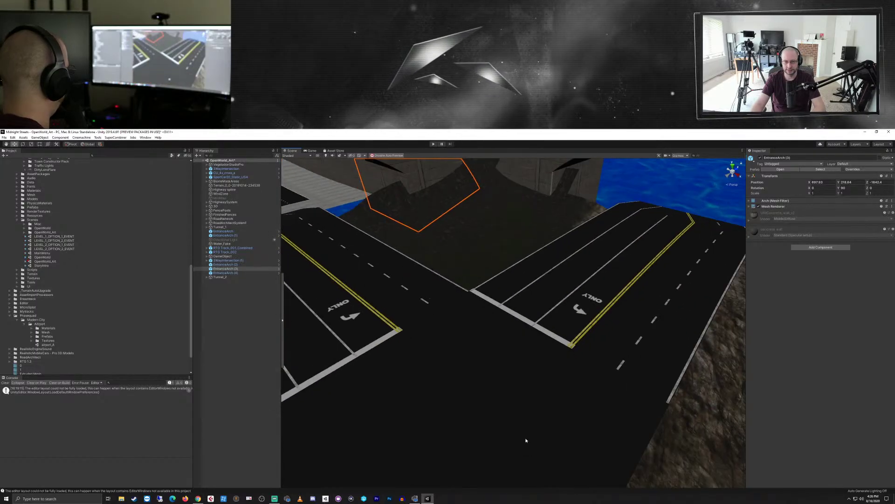
pyautogui.scroll(-5, 525, 437)
pyautogui.scroll(6, 434, 343)
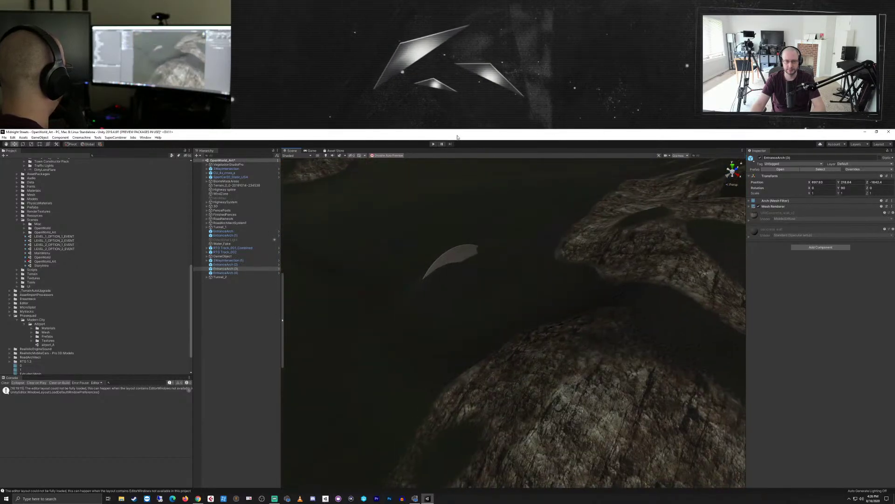
pyautogui.scroll(-4, 492, 304)
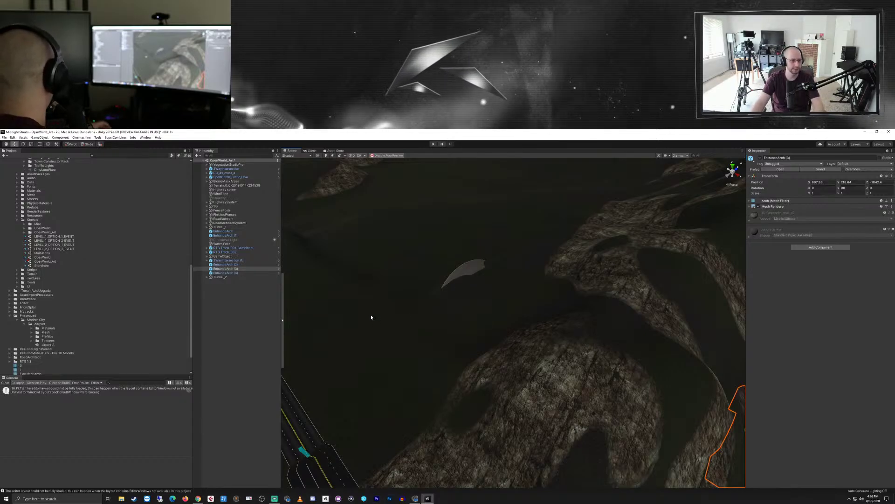
pyautogui.press('f')
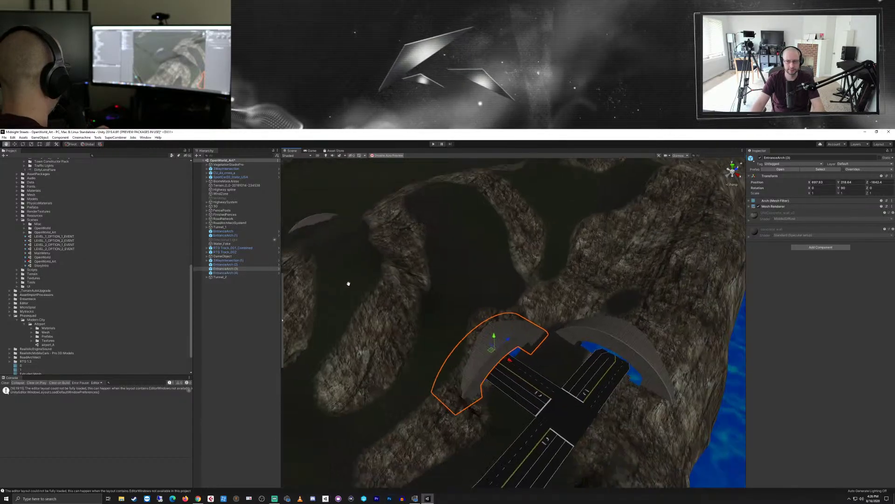
pyautogui.scroll(6, 396, 278)
pyautogui.keyDown('alt'); pyautogui.moveTo(429, 304); pyautogui.dragTo(449, 333); pyautogui.keyUp('alt')
pyautogui.click(451, 336)
pyautogui.click(451, 336)
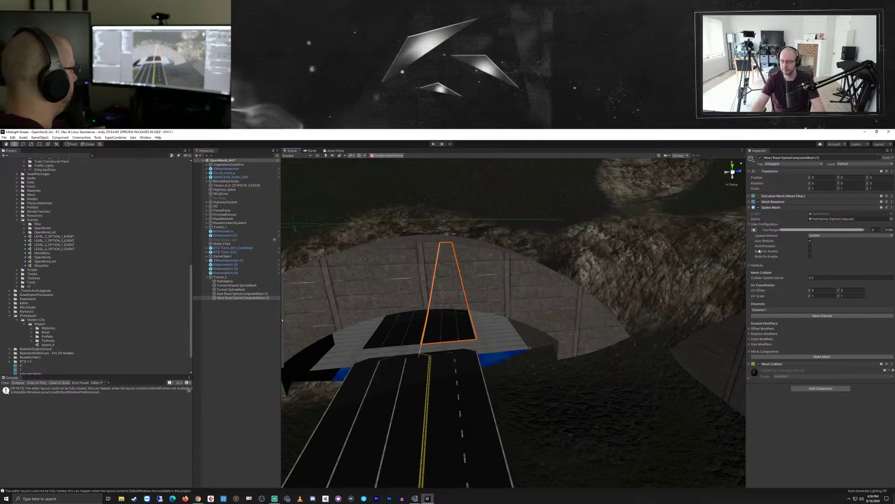
# - Open the Road mesh configuration in Channel 1 of the selected spline mesh and locate its source mesh among the project assets
pyautogui.click(764, 310)
pyautogui.click(777, 323)
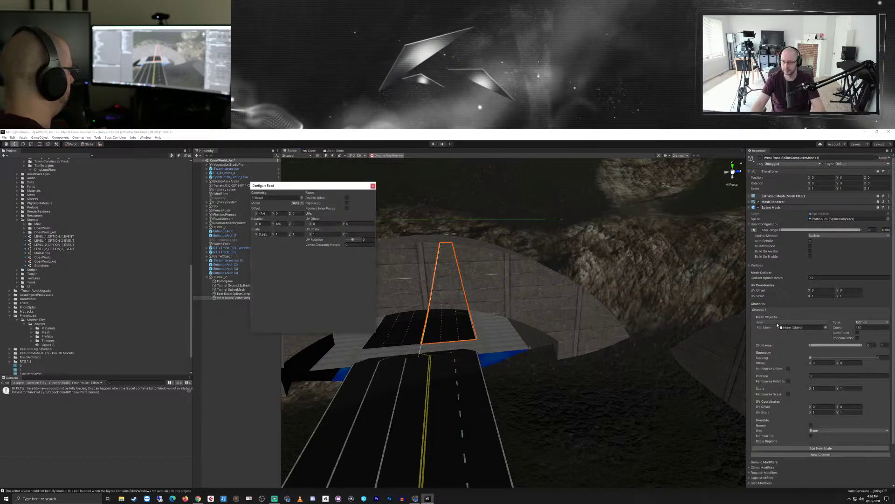
pyautogui.click(260, 199)
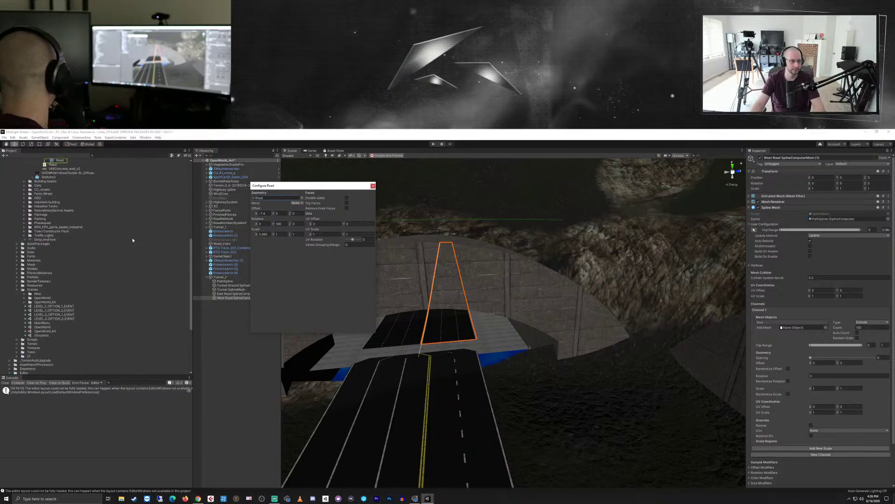
pyautogui.click(52, 215)
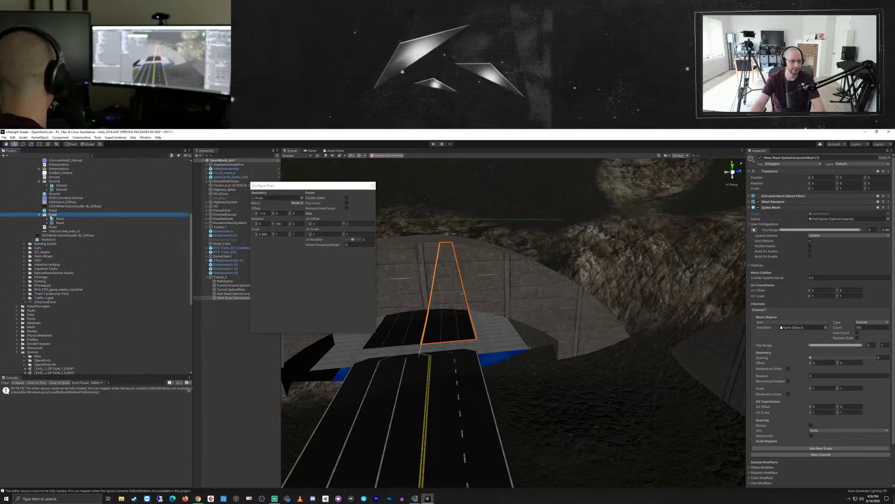
# - Preview the Road prefab from different angles and check the Road model's import settings
pyautogui.click(52, 210)
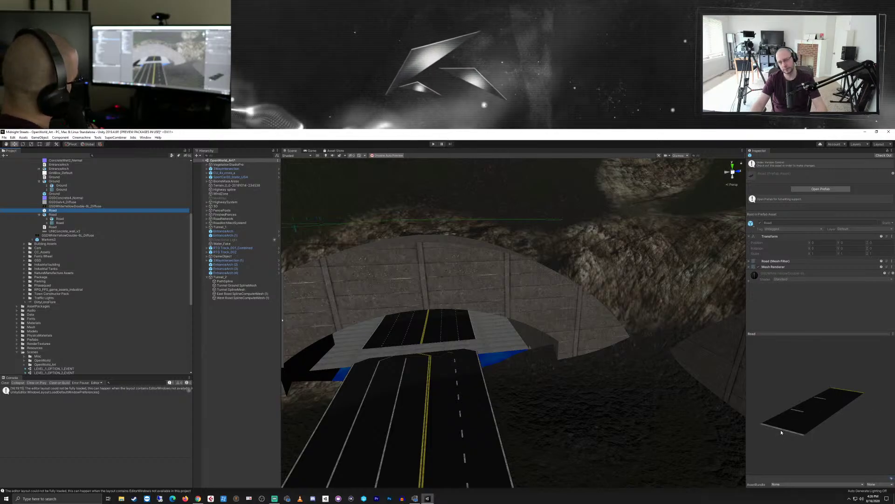
pyautogui.moveTo(783, 428); pyautogui.dragTo(894, 465)
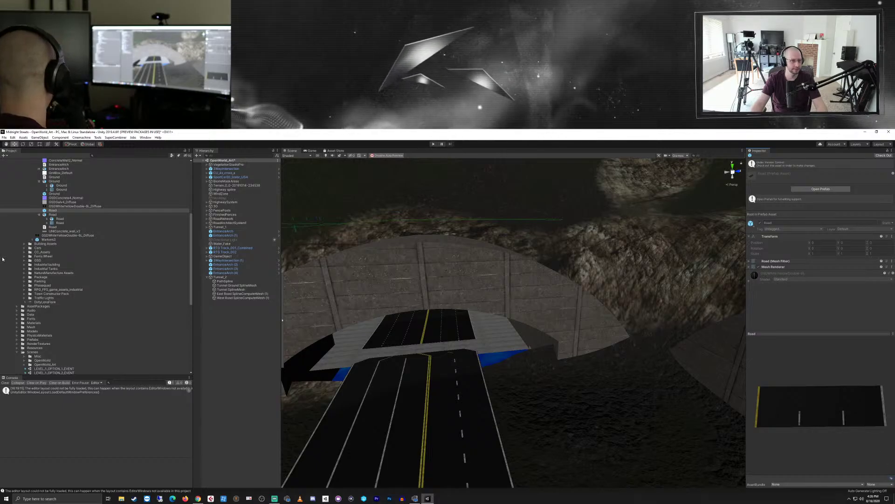
pyautogui.click(47, 216)
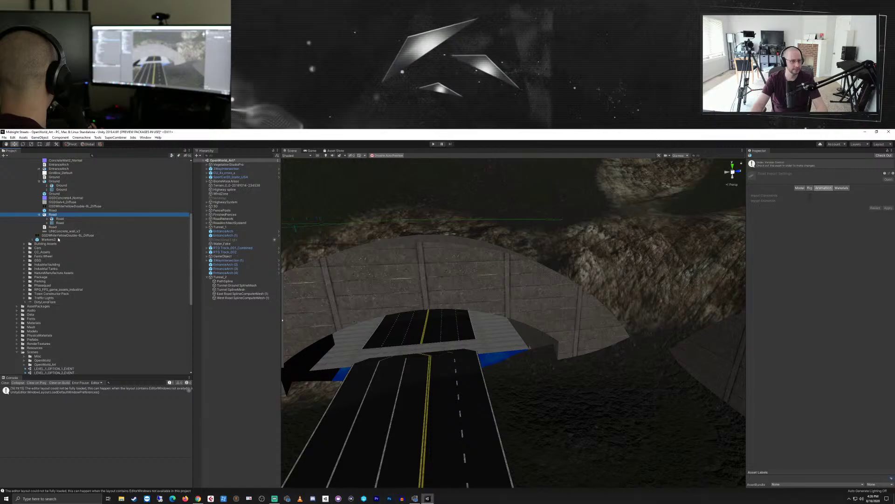
# - Add the Road prefab to the scene, reset its transform to 0, 0, 0, and frame it
pyautogui.click(50, 210)
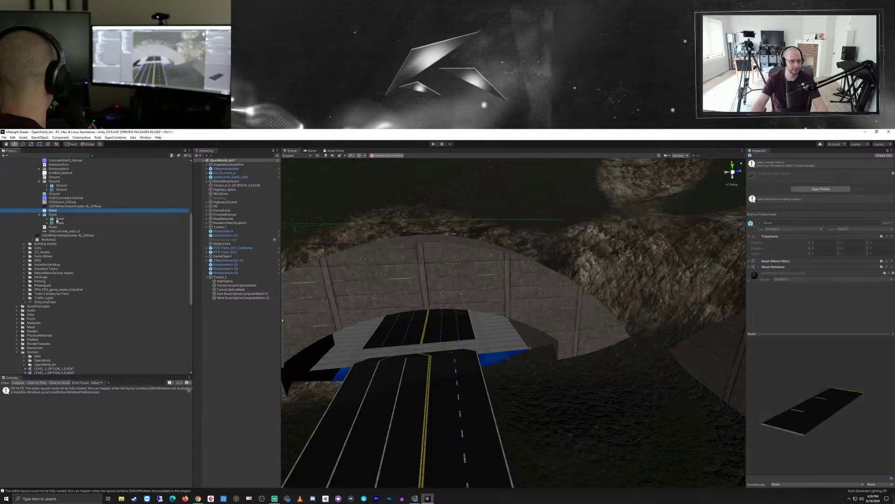
pyautogui.moveTo(466, 362); pyautogui.dragTo(501, 357)
pyautogui.moveTo(386, 334); pyautogui.dragTo(470, 366, button='right')
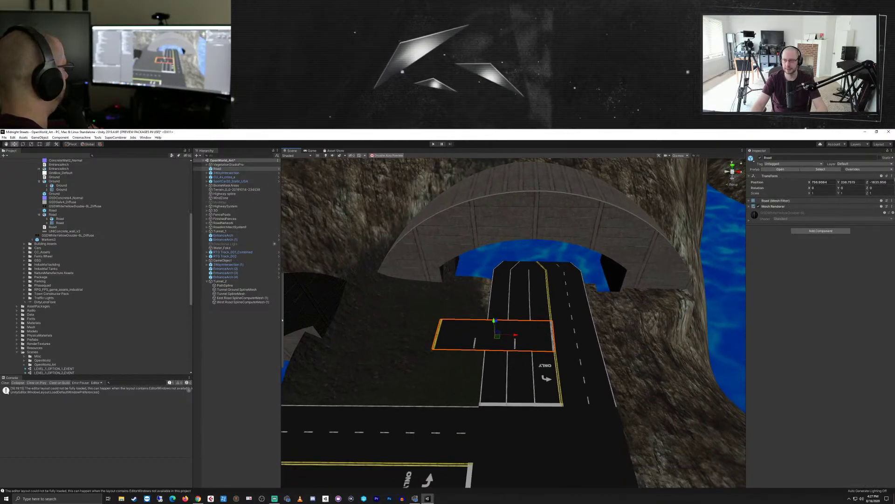
pyautogui.click(892, 176)
pyautogui.click(856, 182)
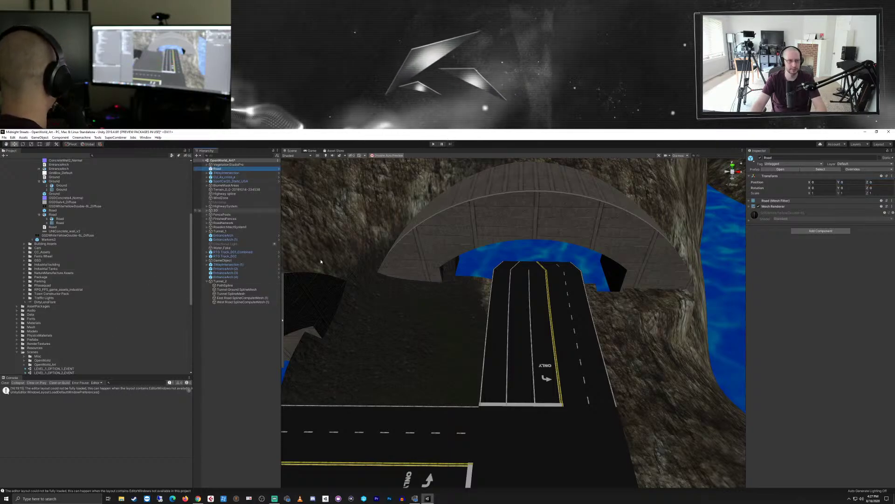
pyautogui.press('f')
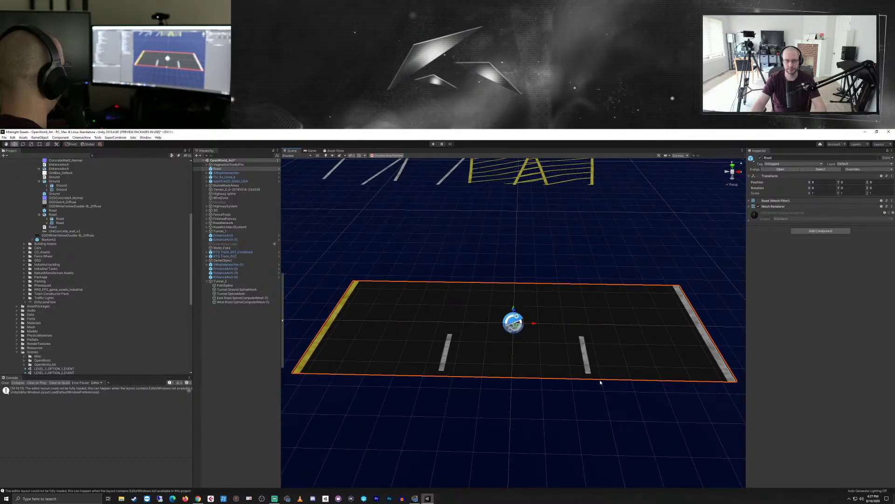
pyautogui.moveTo(507, 374); pyautogui.dragTo(422, 334, button='right')
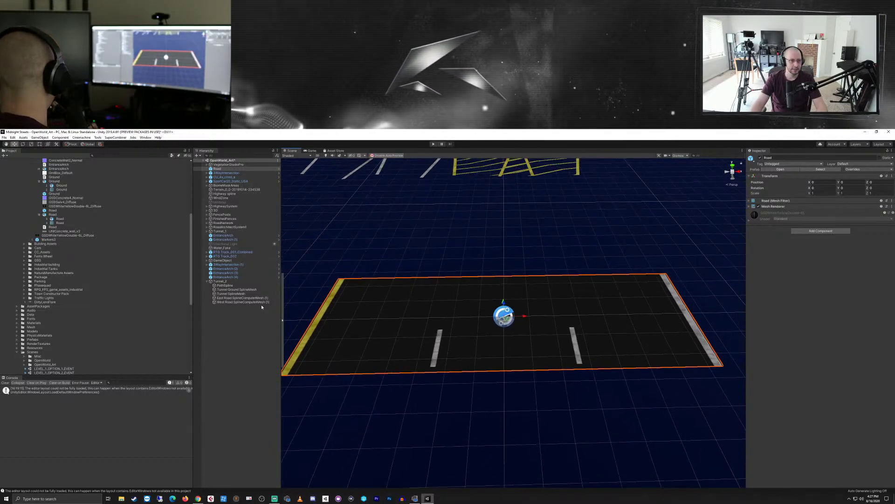
# - Unpack the Road prefab instance and move it to the end of the scene hierarchy
pyautogui.rightClick(224, 172)
pyautogui.click(273, 235)
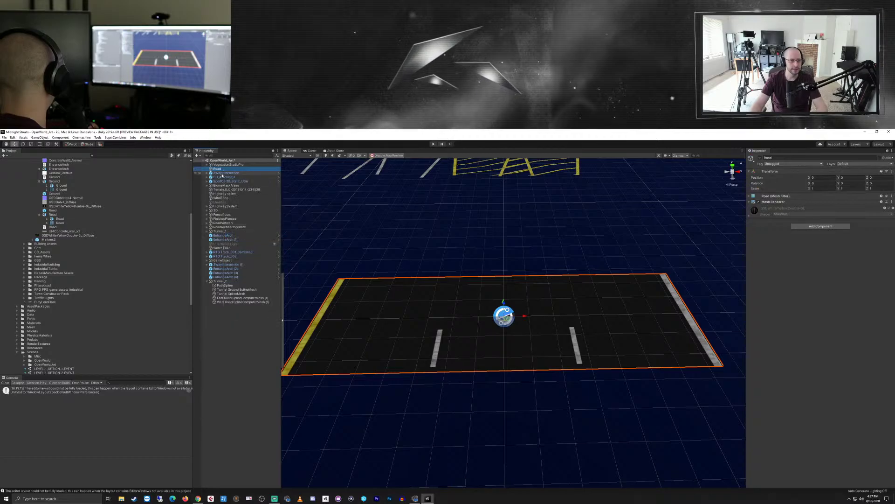
pyautogui.moveTo(217, 168); pyautogui.dragTo(240, 370)
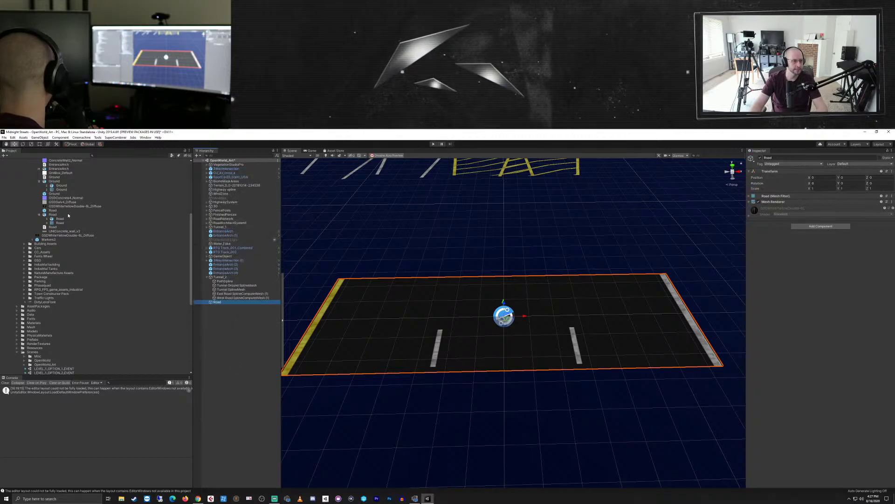
# - Rename the Road prefab, the Road model asset and the Road object in the scene to Road_3Lanes
pyautogui.click(55, 211)
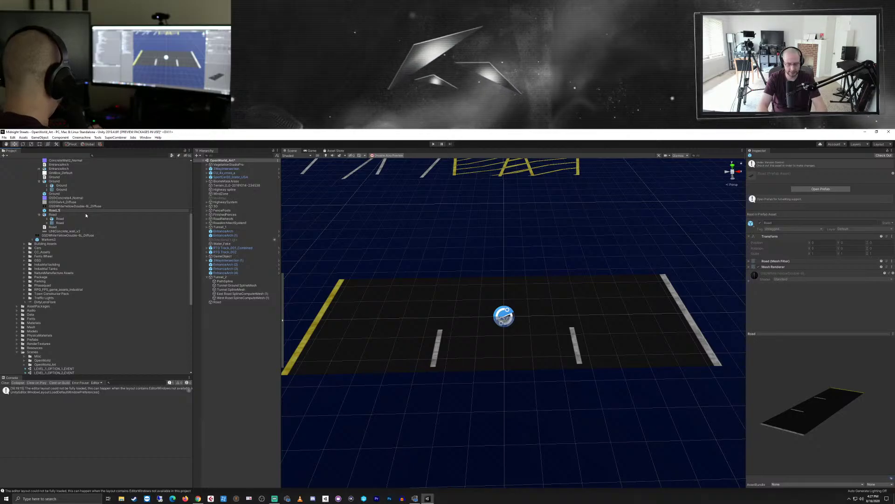
pyautogui.press('Return')
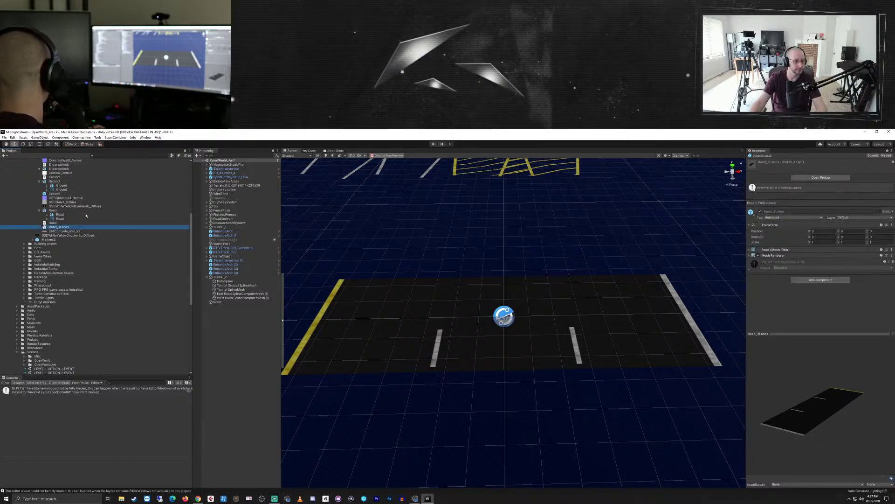
pyautogui.click(66, 210)
pyautogui.press('F2')
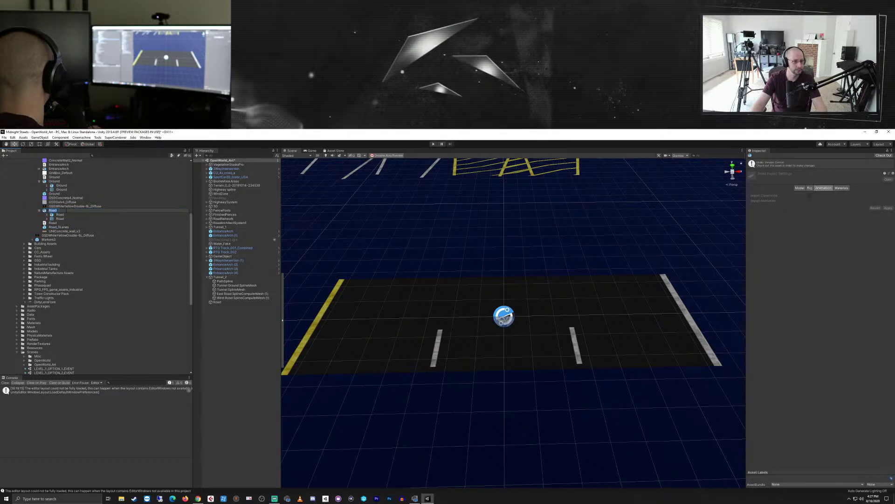
pyautogui.write('Road_3')
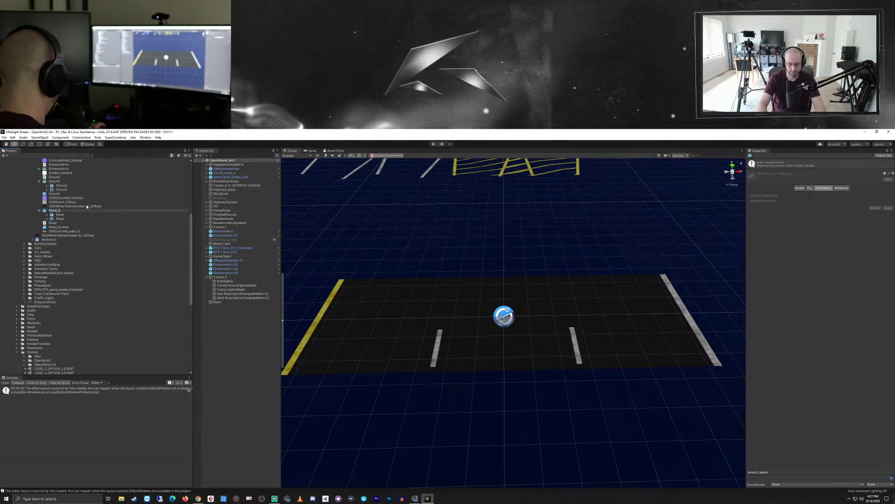
pyautogui.write('Lanes')
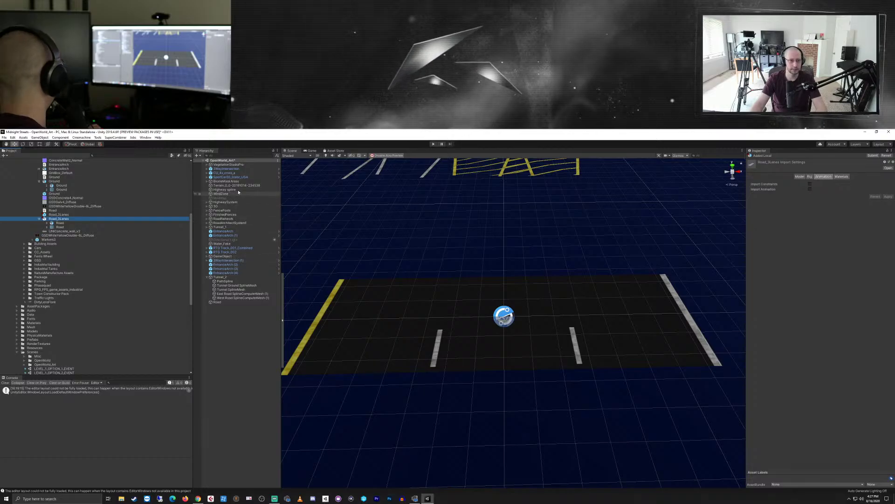
pyautogui.click(218, 303)
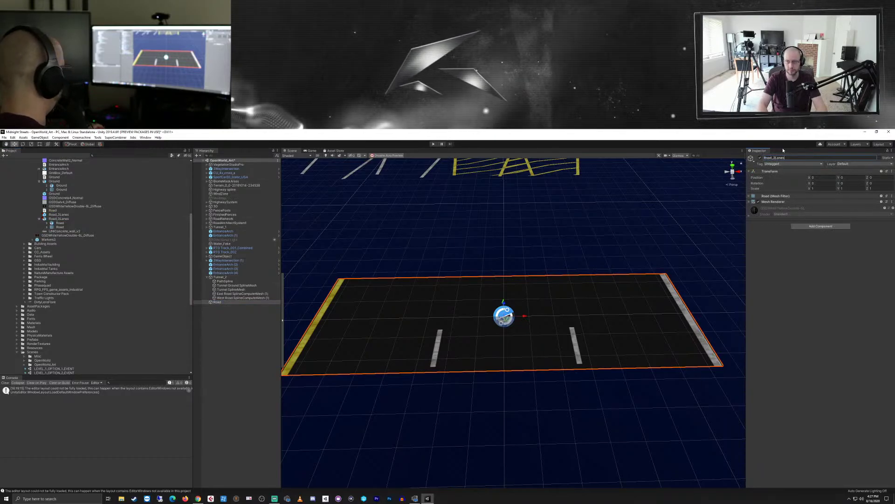
pyautogui.press('Return')
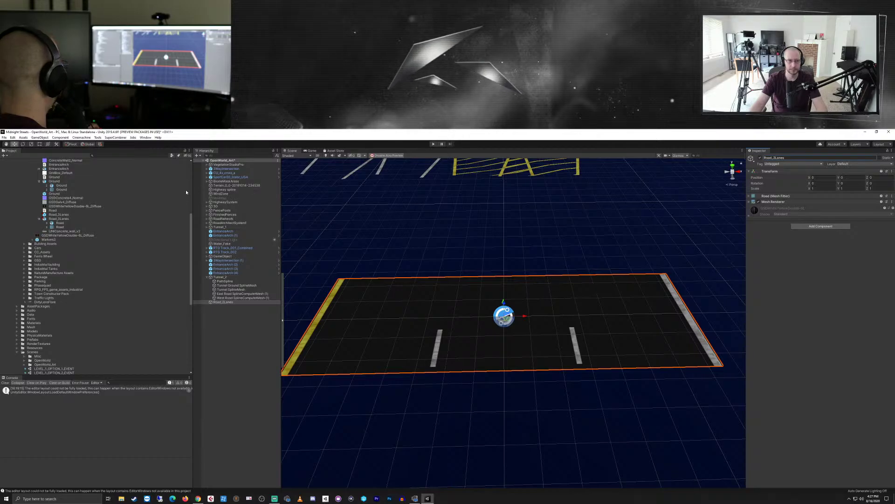
# - Open ProBuilder, dock it beside the Inspector, and convert Road_3Lanes with ProBuilderize
pyautogui.click(97, 138)
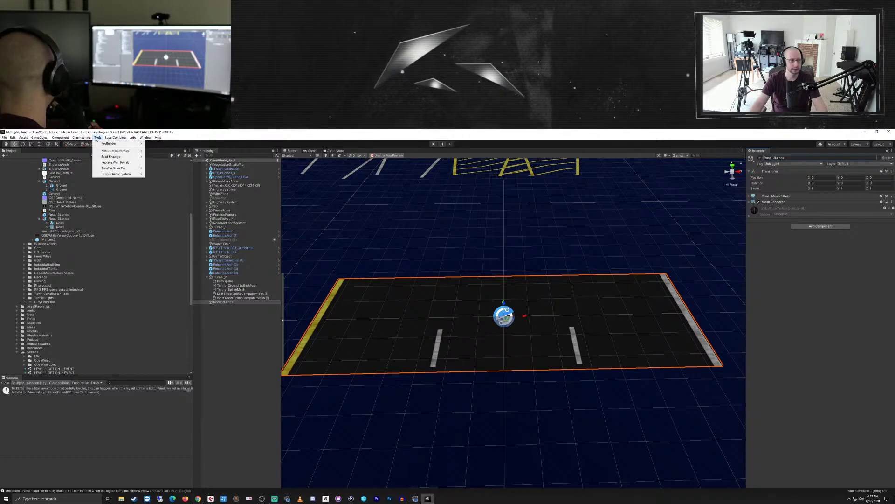
pyautogui.moveTo(100, 143)
pyautogui.click(166, 143)
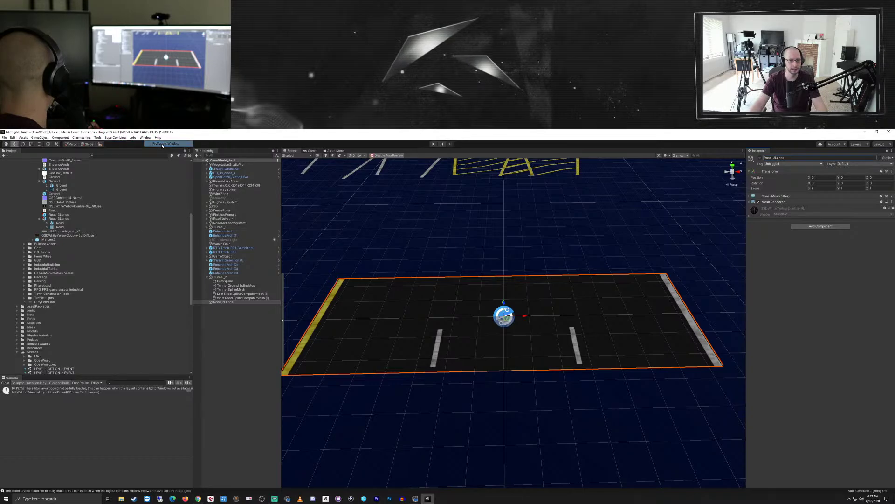
pyautogui.moveTo(9, 133); pyautogui.dragTo(760, 278)
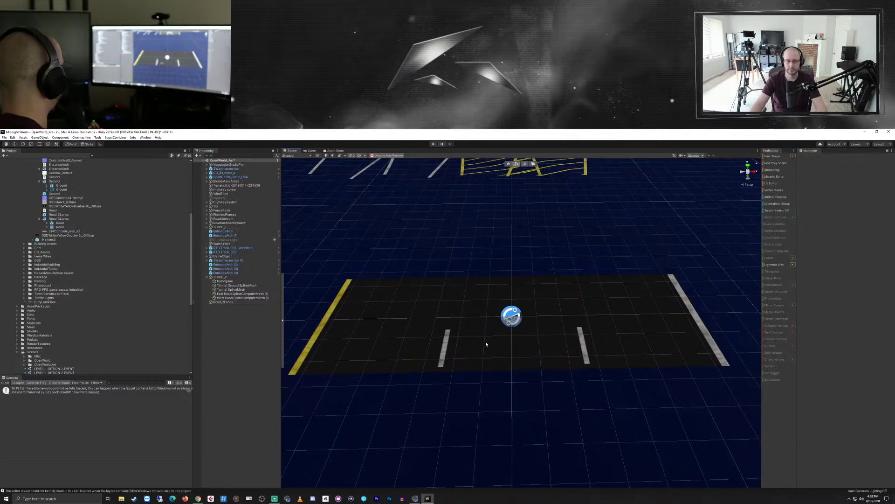
pyautogui.click(661, 292)
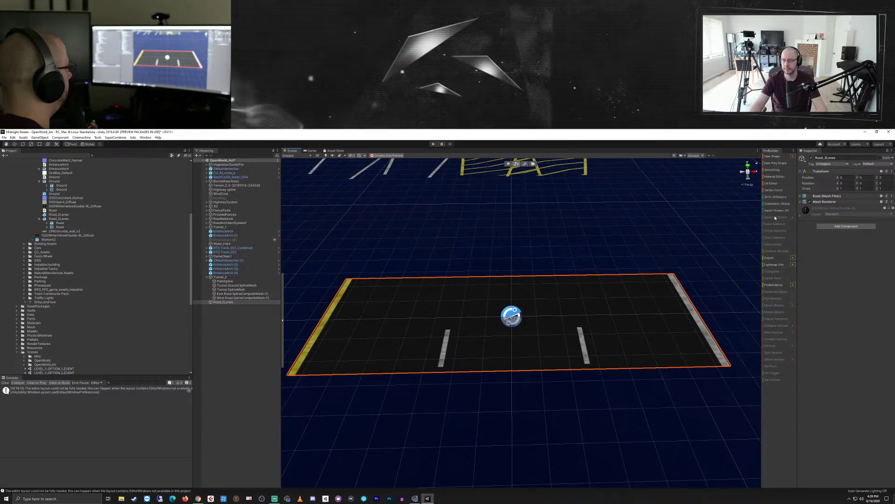
pyautogui.click(774, 285)
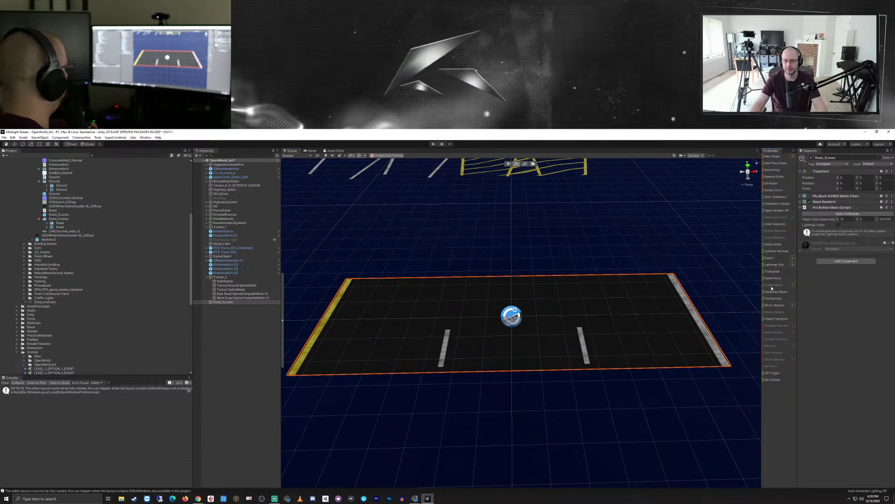
# - Examine the road mesh in edge and face selection modes, checking how its surface is divided into faces
pyautogui.moveTo(510, 280); pyautogui.dragTo(514, 370, button='middle')
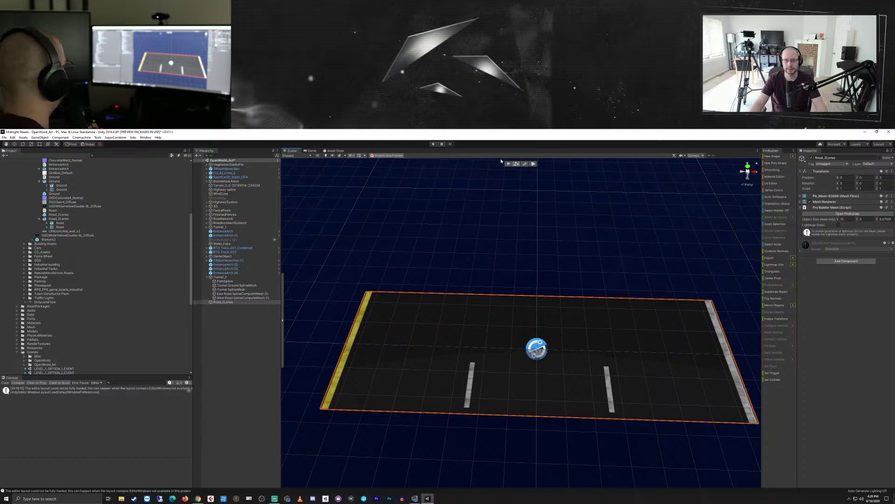
pyautogui.click(525, 164)
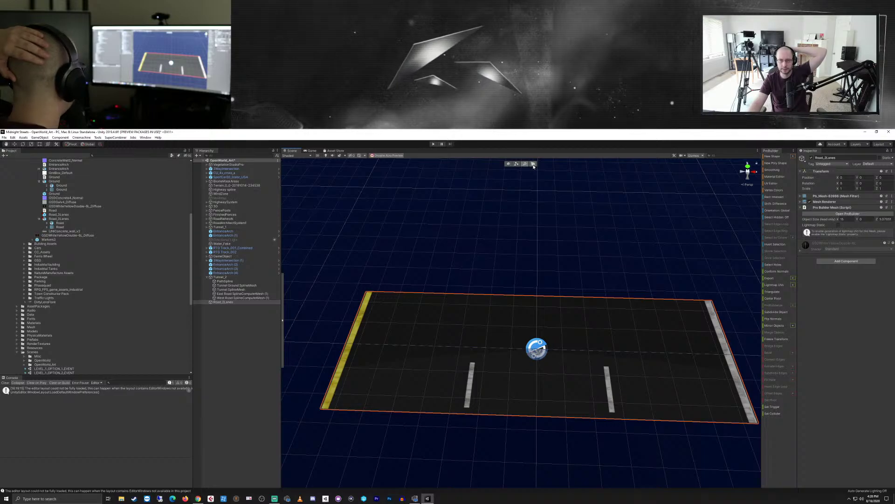
pyautogui.click(533, 163)
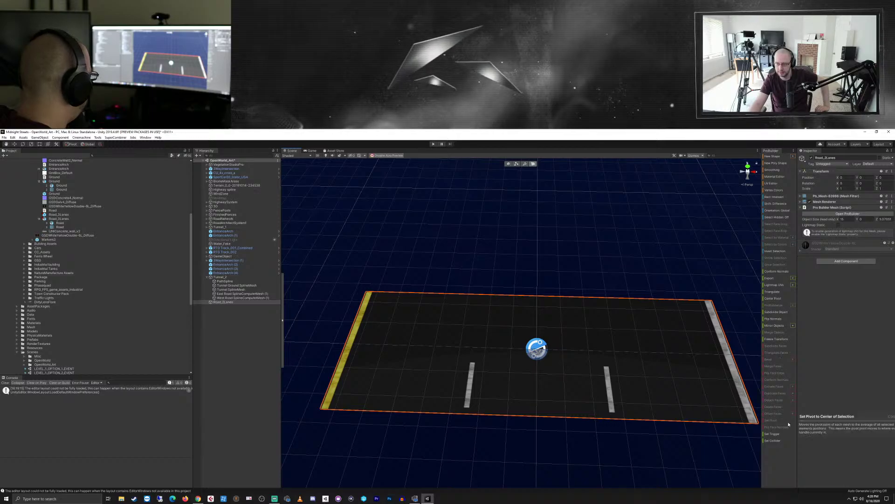
pyautogui.click(644, 373)
pyautogui.click(650, 340)
pyautogui.click(645, 378)
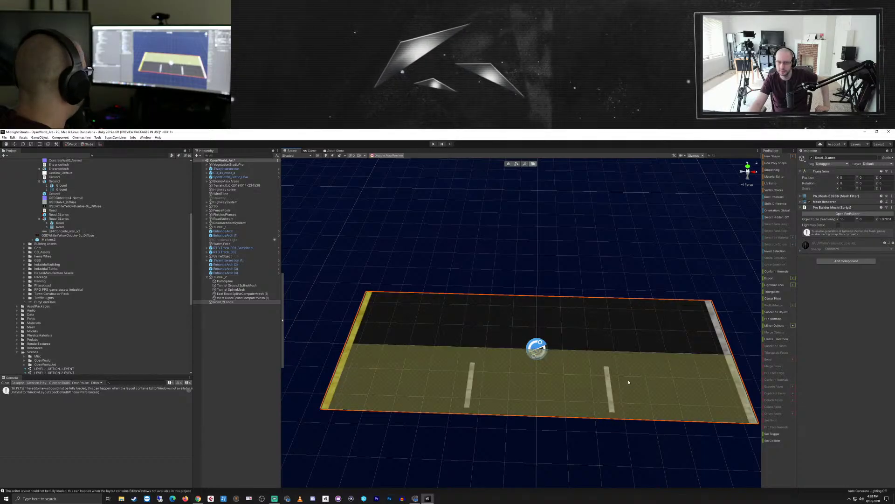
pyautogui.click(754, 366)
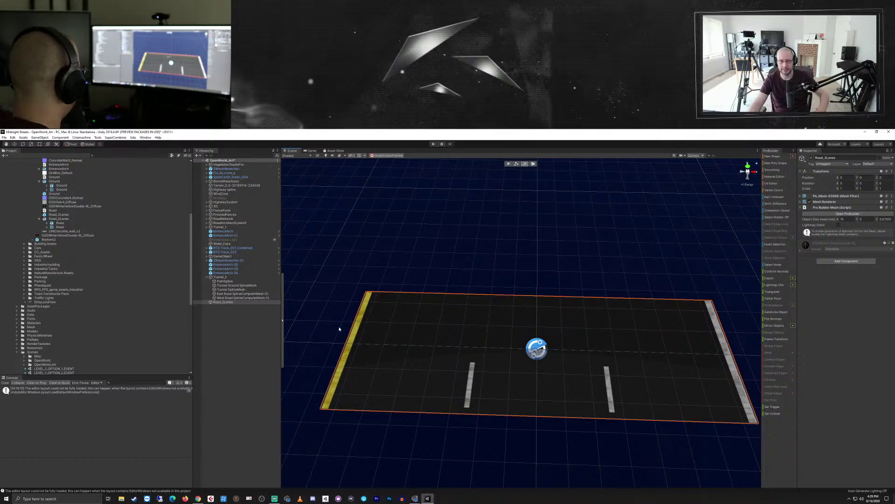
# - Try inserting an edge loop from the two edges along the road's yellow-striped side
pyautogui.click(342, 389)
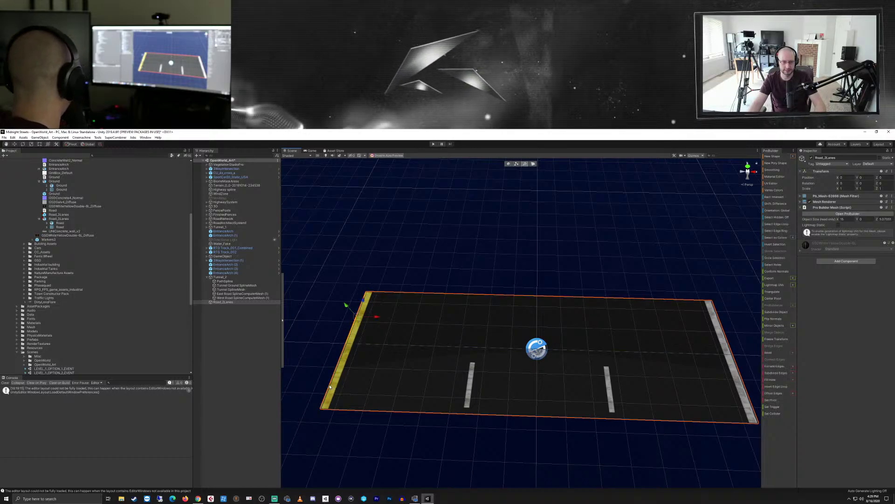
pyautogui.keyDown('shift'); pyautogui.click(339, 391); pyautogui.keyUp('shift')
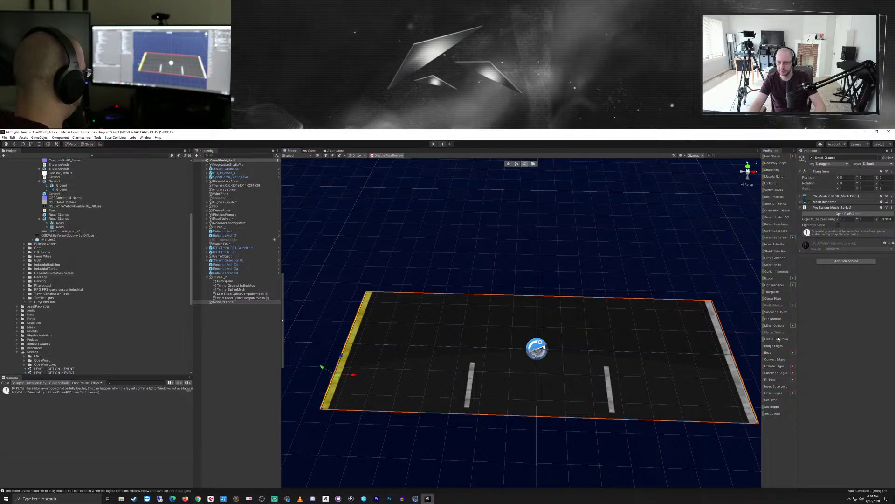
pyautogui.click(777, 387)
pyautogui.hotkey('ctrl', 'z')
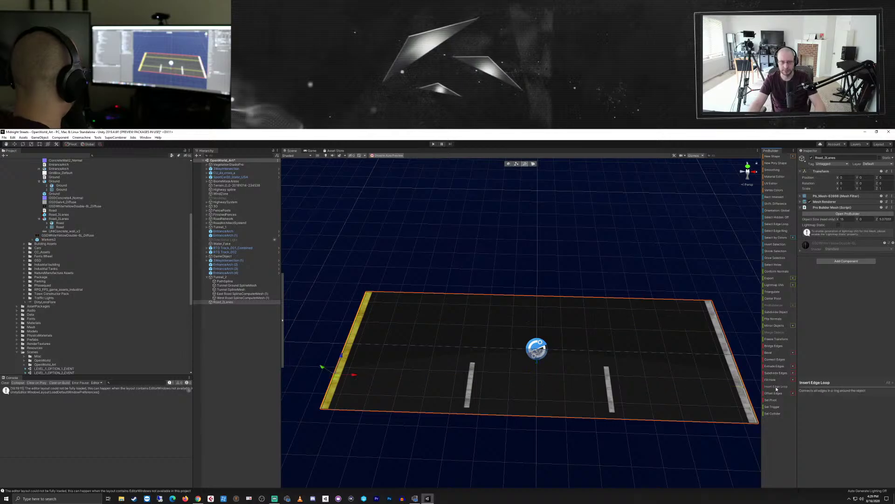
# - Insert an edge loop through the middle of Road_3Lanes from its front edge, parallel to the lane markings
pyautogui.click(580, 418)
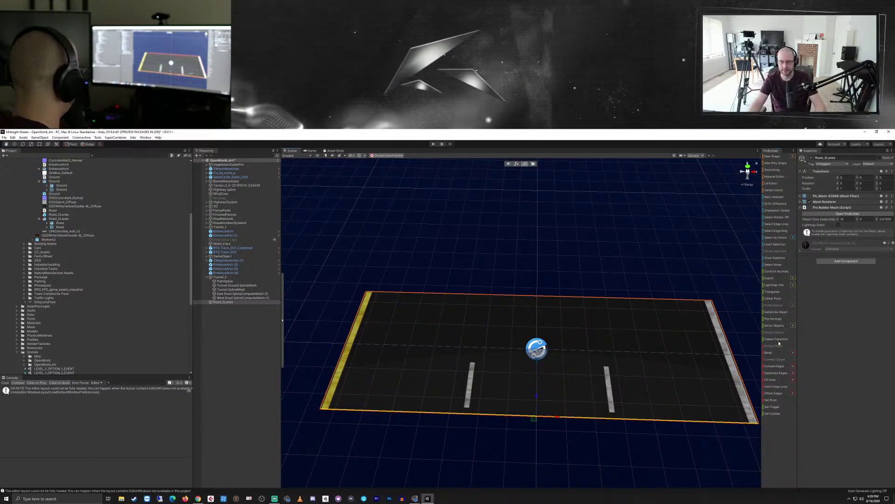
pyautogui.click(777, 387)
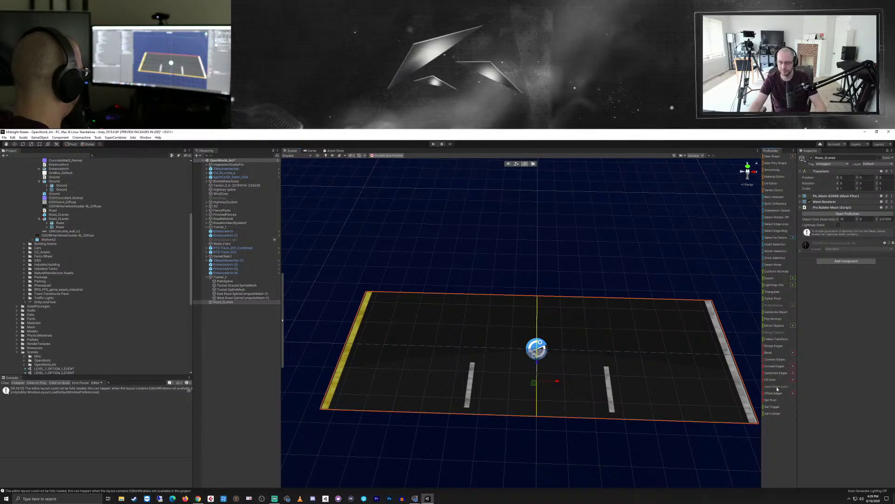
# - Try sliding the middle edge loop of Road_3Lanes toward the white-striped side, undoing and reinserting the loop between attempts
pyautogui.moveTo(560, 382); pyautogui.dragTo(590, 384)
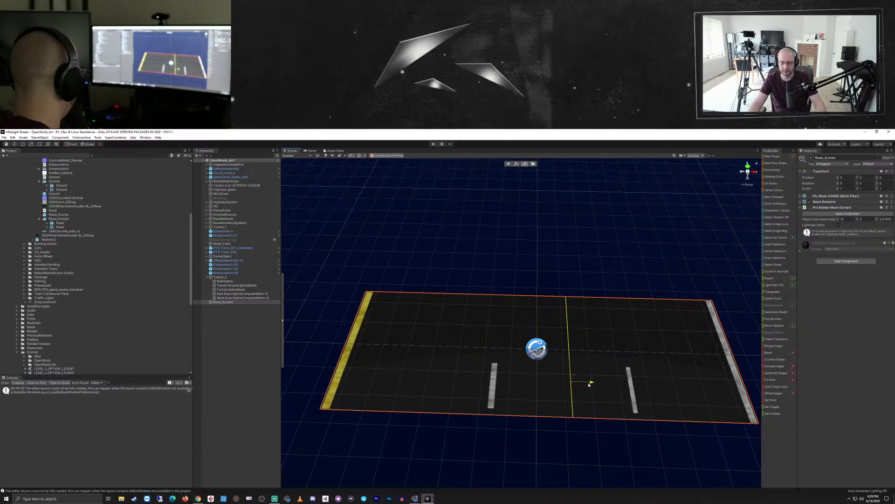
pyautogui.hotkey('ctrl', 'z')
pyautogui.hotkey('ctrl', 'z')
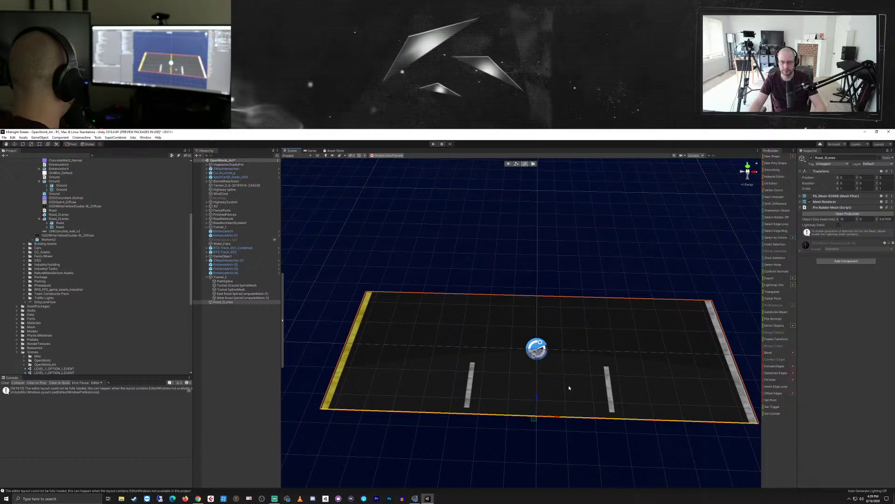
pyautogui.click(776, 387)
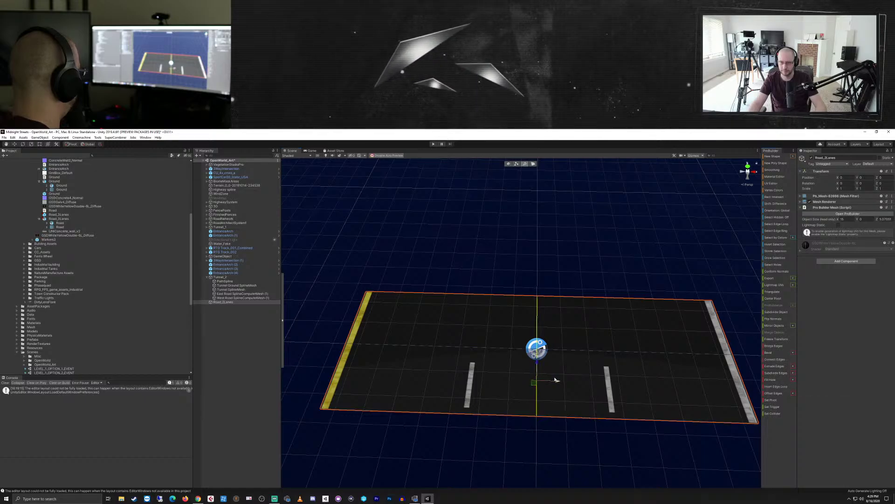
pyautogui.moveTo(556, 381); pyautogui.dragTo(586, 382)
pyautogui.hotkey('ctrl', 'z')
pyautogui.hotkey('ctrl', 'z')
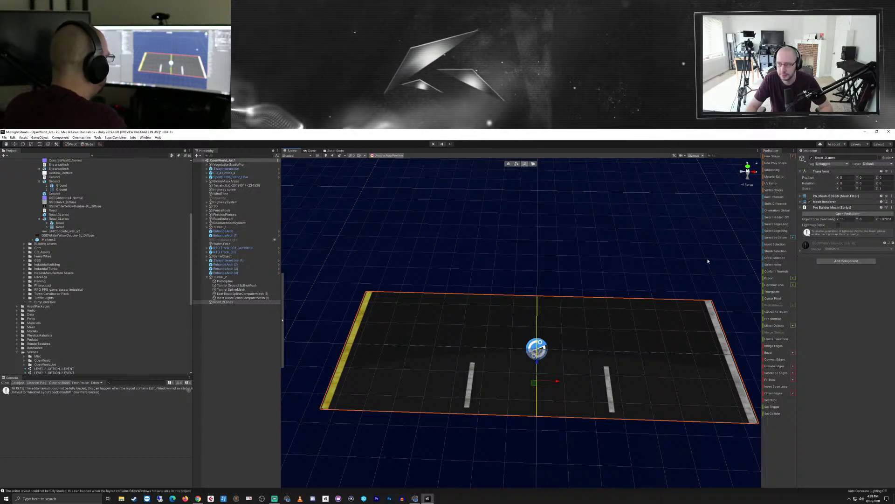
pyautogui.click(782, 228)
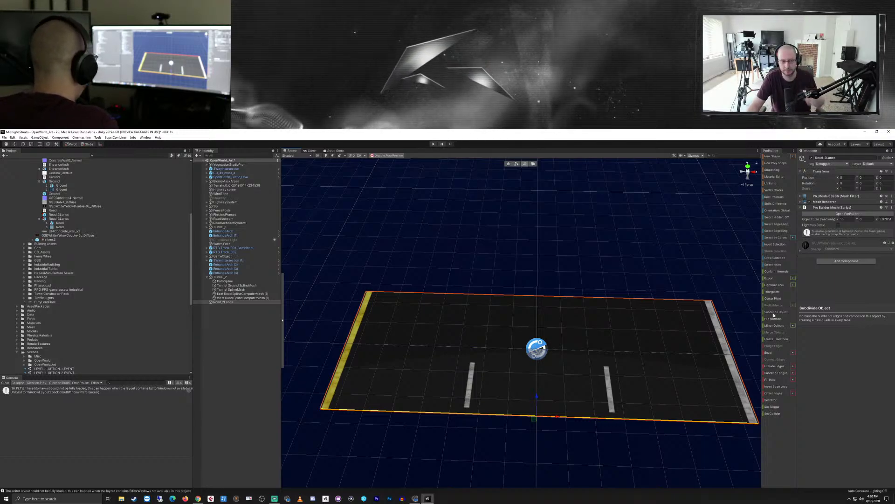
# - Look over the open-world terrain, river and city around the road piece, then frame Road_3Lanes again
pyautogui.scroll(-10, 606, 326)
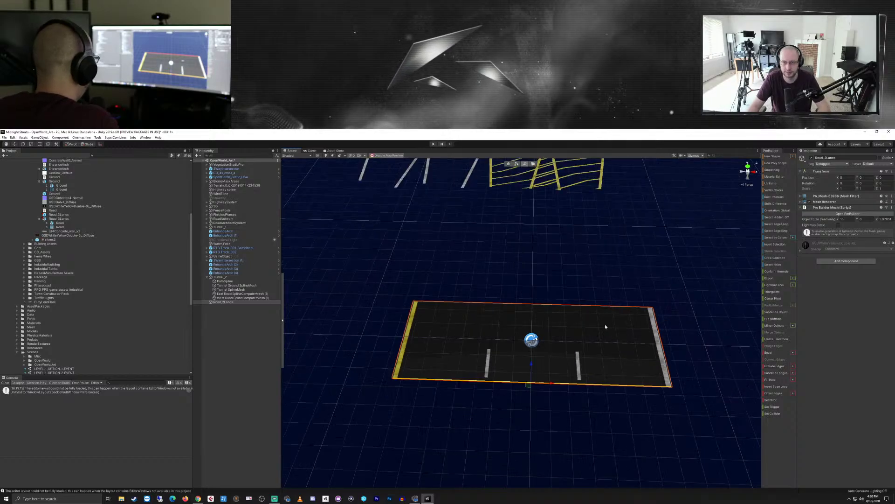
pyautogui.scroll(-10, 611, 331)
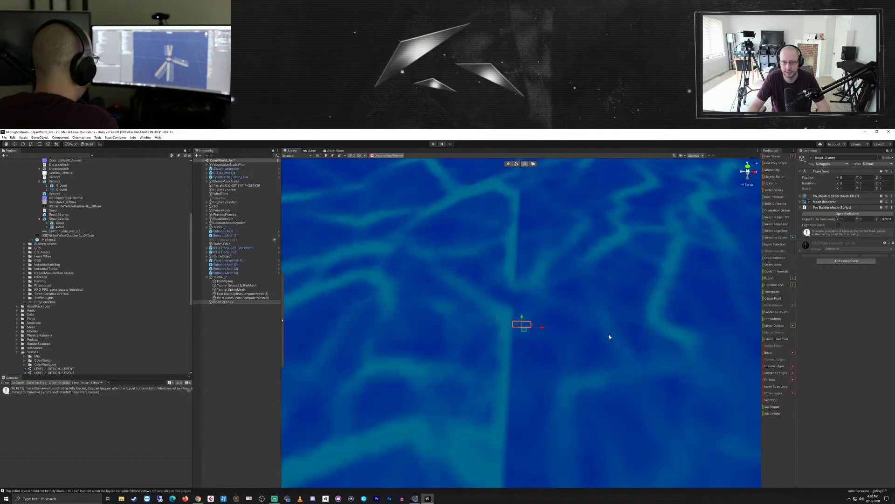
pyautogui.scroll(-10, 610, 340)
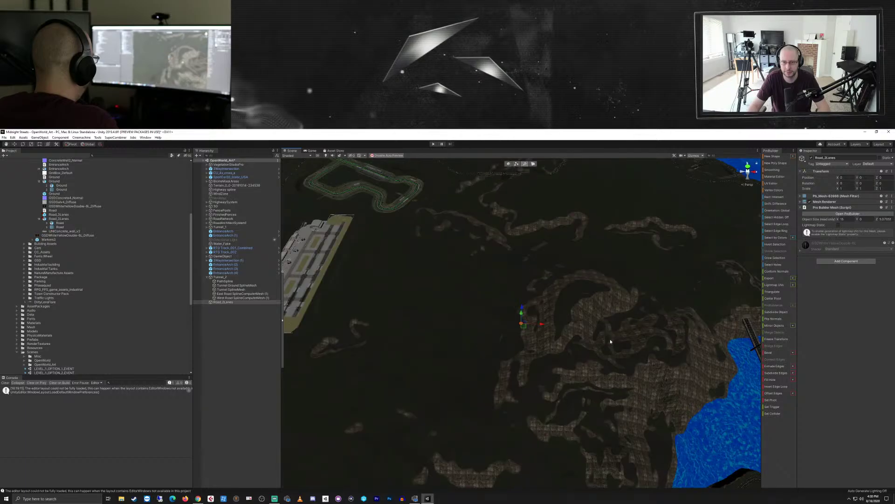
pyautogui.moveTo(624, 355); pyautogui.dragTo(533, 301, button='middle')
pyautogui.scroll(5, 533, 302)
pyautogui.scroll(4, 534, 302)
pyautogui.moveTo(550, 343); pyautogui.dragTo(597, 275, button='middle')
pyautogui.keyDown('alt'); pyautogui.moveTo(528, 382); pyautogui.dragTo(535, 339); pyautogui.keyUp('alt')
pyautogui.moveTo(535, 339); pyautogui.dragTo(565, 348, button='middle')
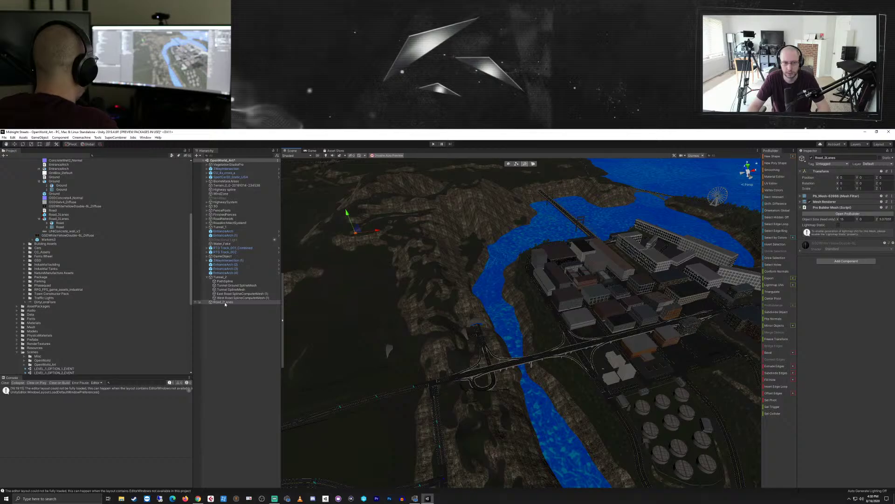
pyautogui.keyDown('alt'); pyautogui.moveTo(631, 376); pyautogui.dragTo(601, 345); pyautogui.keyUp('alt')
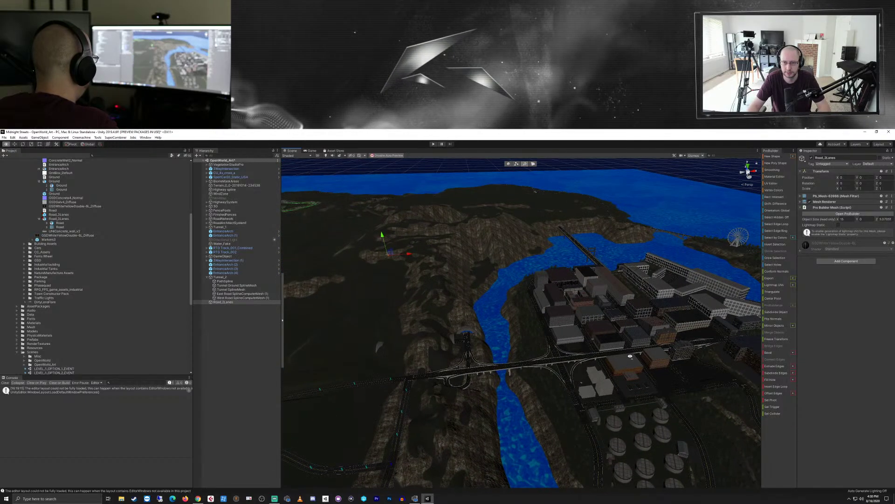
pyautogui.doubleClick(224, 302)
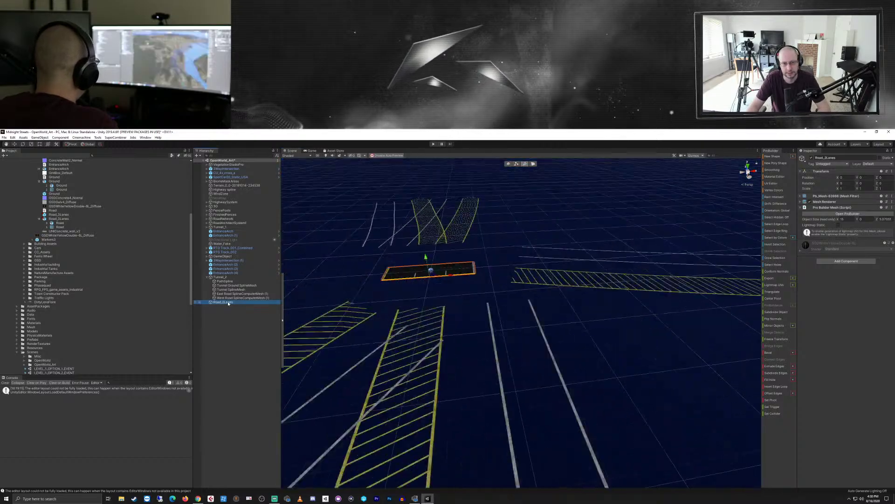
pyautogui.scroll(2, 617, 363)
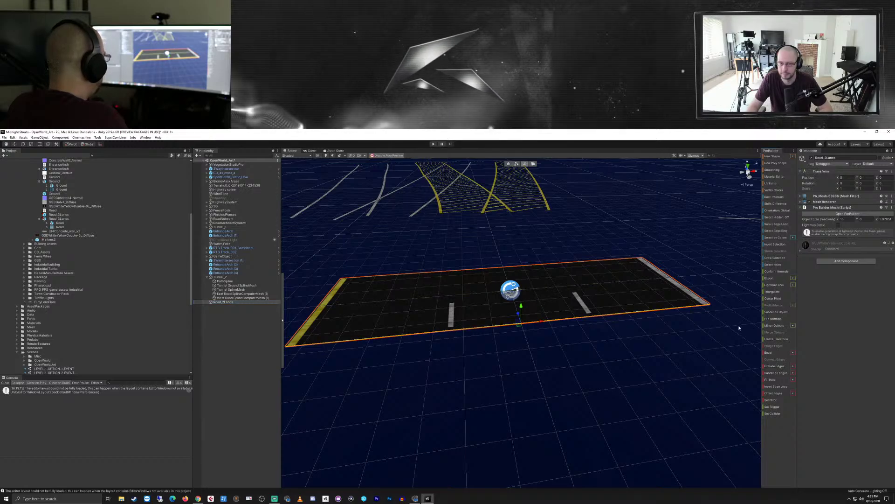
# - Reinsert the edge loop across the middle of Road_3Lanes from its front edge and try sliding it sideways
pyautogui.click(777, 387)
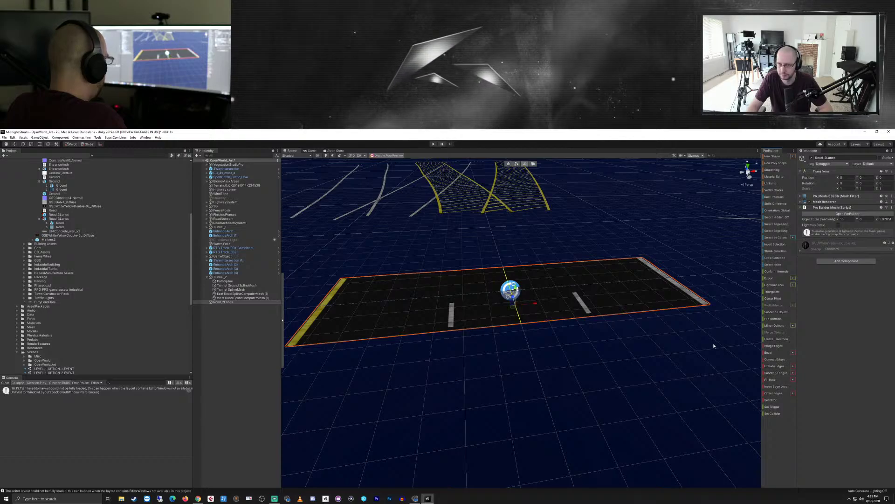
pyautogui.click(777, 374)
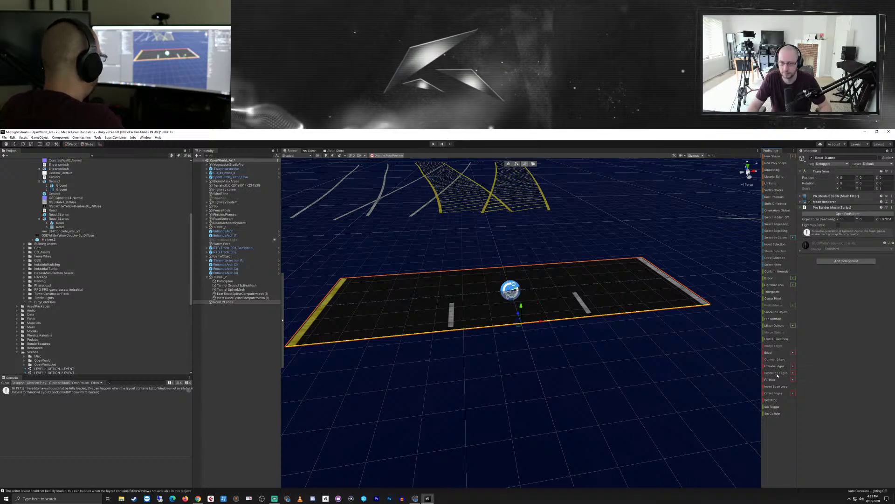
pyautogui.click(724, 333)
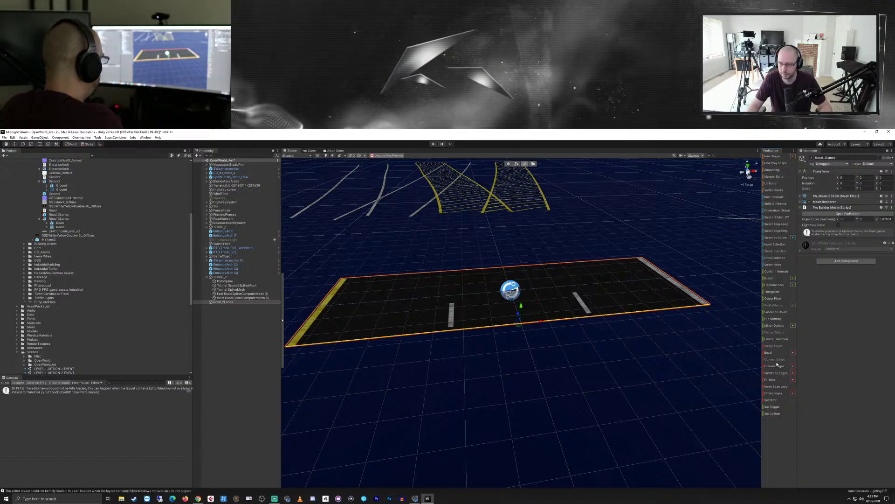
pyautogui.click(775, 387)
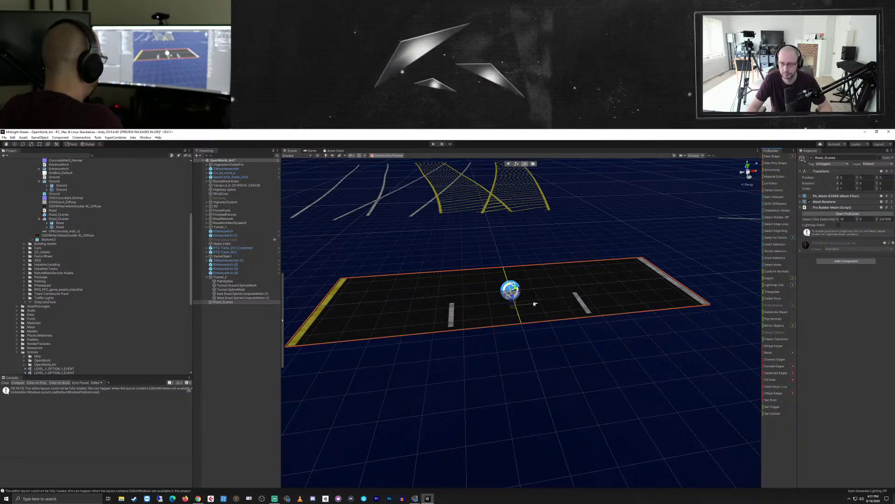
pyautogui.moveTo(534, 301); pyautogui.dragTo(566, 302)
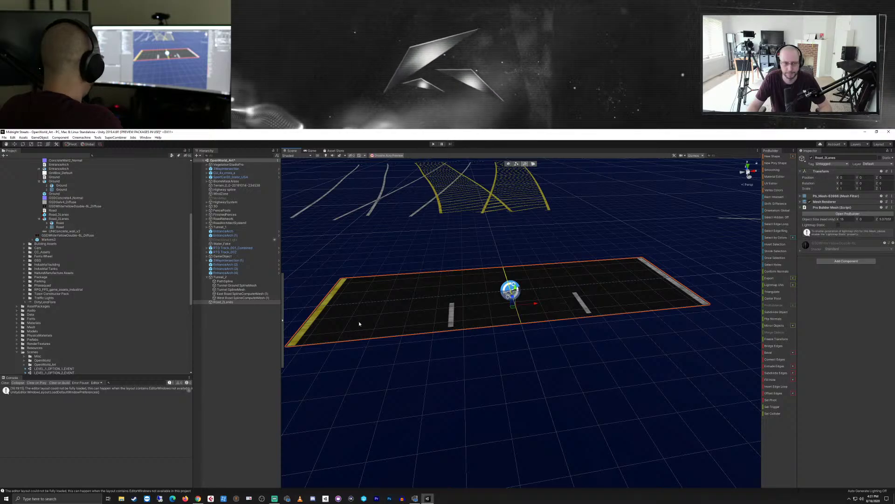
# - Try inserting lengthwise edge loops from the middle loop's edges, then try moving the middle loop and undo the changes
pyautogui.click(226, 303)
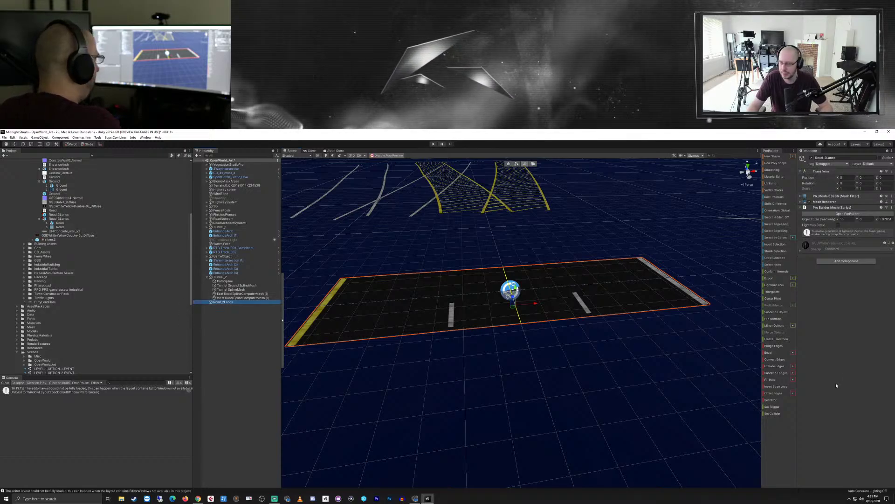
pyautogui.click(779, 387)
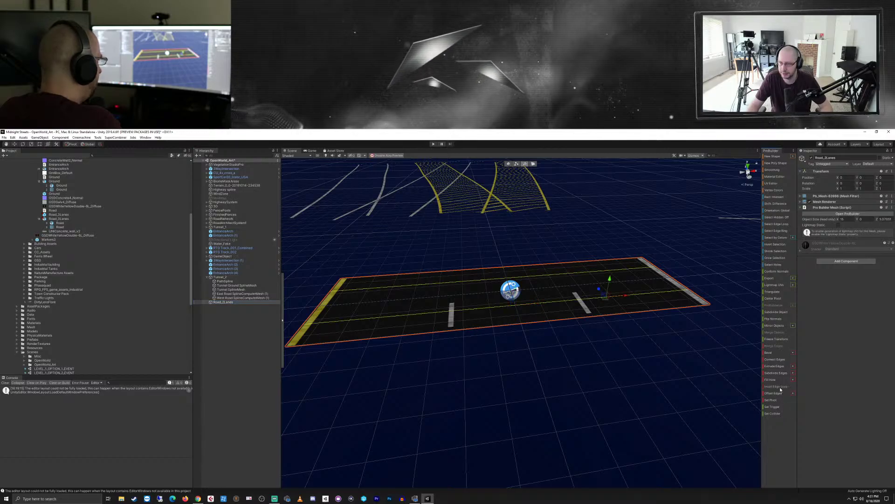
pyautogui.click(504, 275)
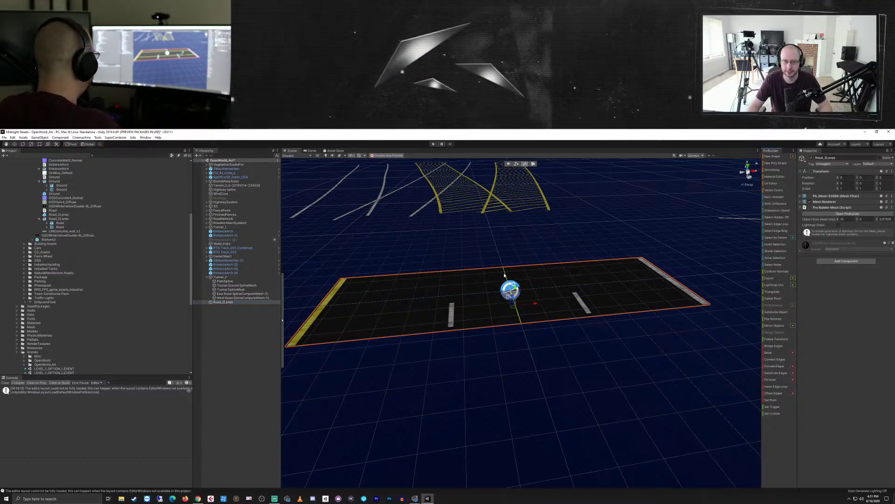
pyautogui.moveTo(530, 303); pyautogui.dragTo(546, 310)
pyautogui.hotkey('ctrl', 'z')
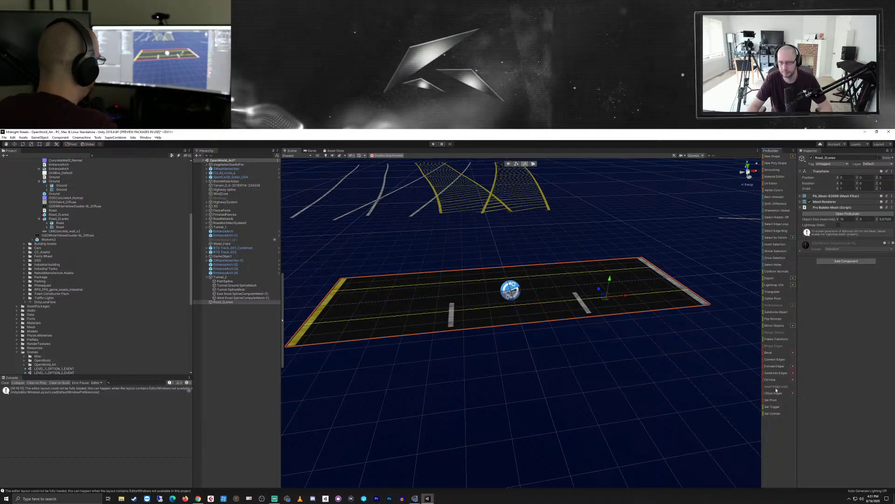
# - Insert two edge loops in the road's white-striped half and slide the second to the outer side of the dashed lane marking
pyautogui.click(576, 319)
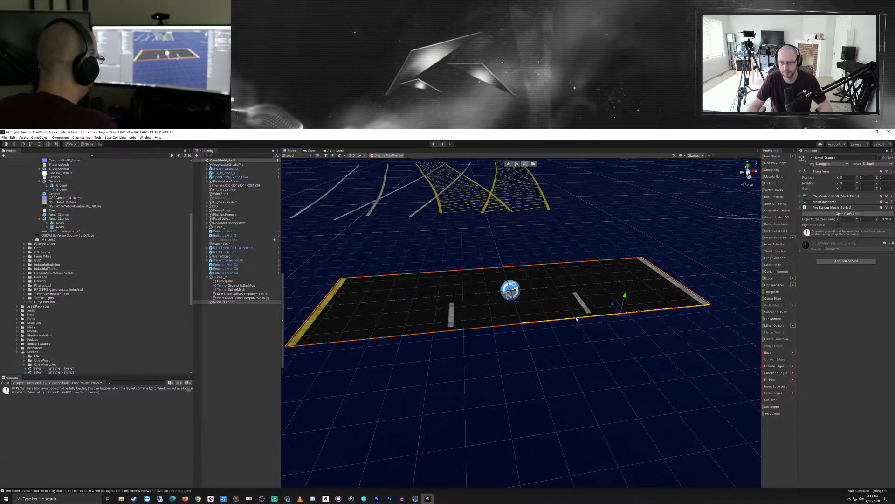
pyautogui.click(778, 387)
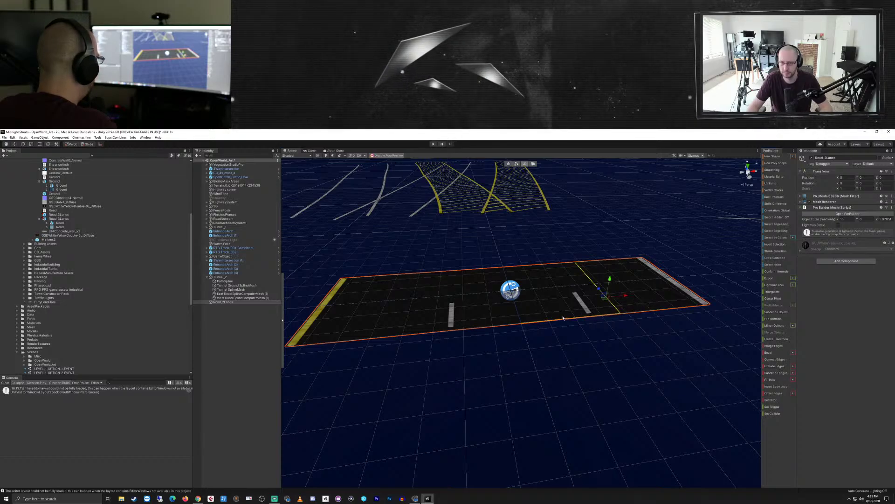
pyautogui.click(778, 388)
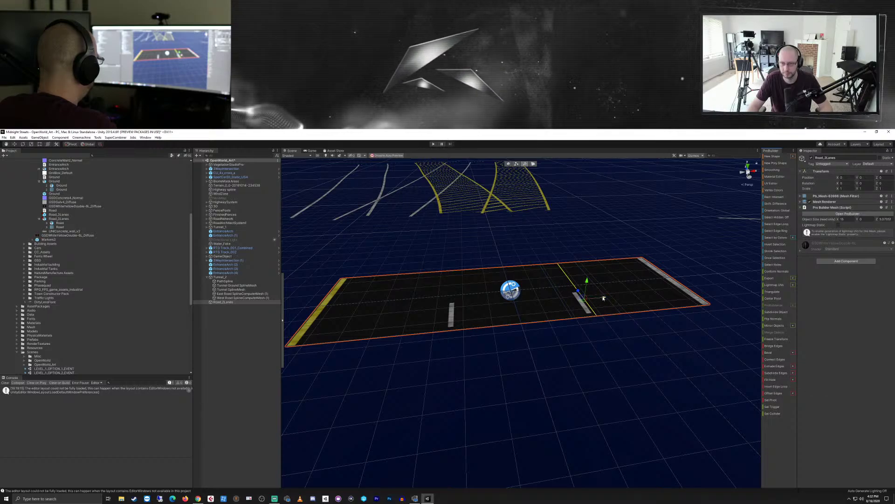
pyautogui.moveTo(604, 297); pyautogui.dragTo(600, 298)
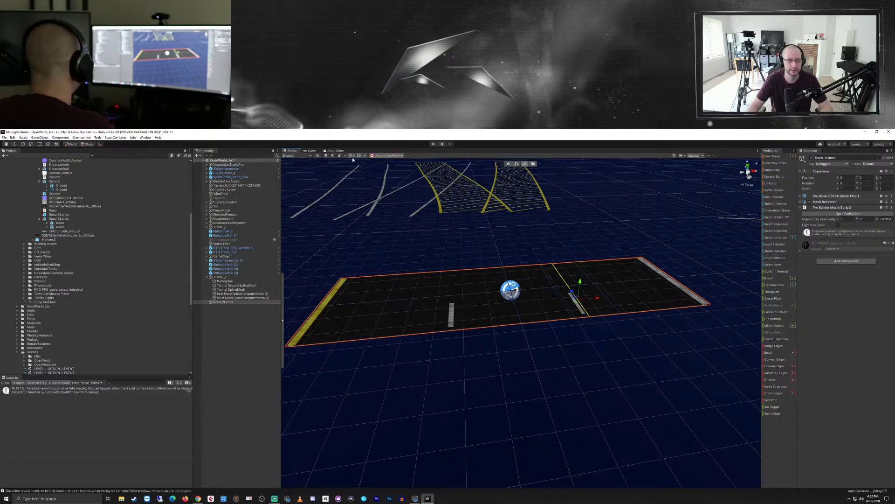
# - Delete all road faces between the dashed-marking edge loop and the solid white stripe, removing the outer lane
pyautogui.click(533, 164)
pyautogui.click(636, 282)
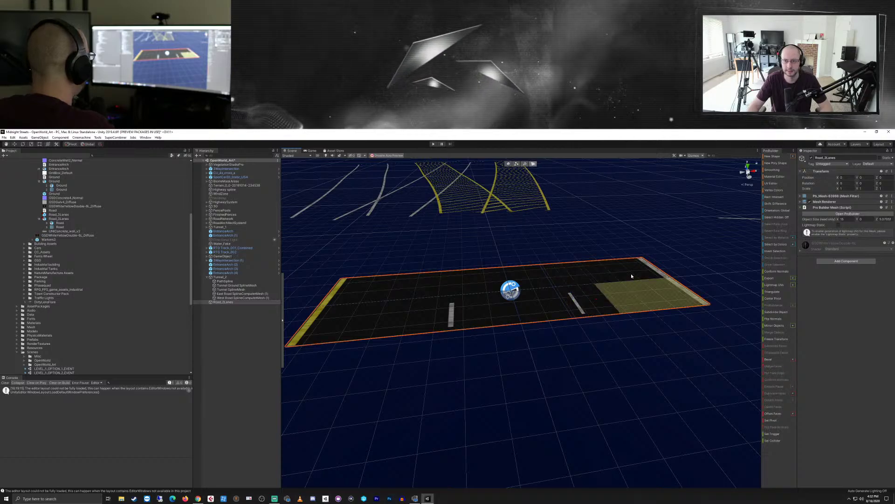
pyautogui.keyDown('shift'); pyautogui.click(627, 268); pyautogui.keyUp('shift')
pyautogui.keyDown('shift'); pyautogui.click(578, 274); pyautogui.keyUp('shift')
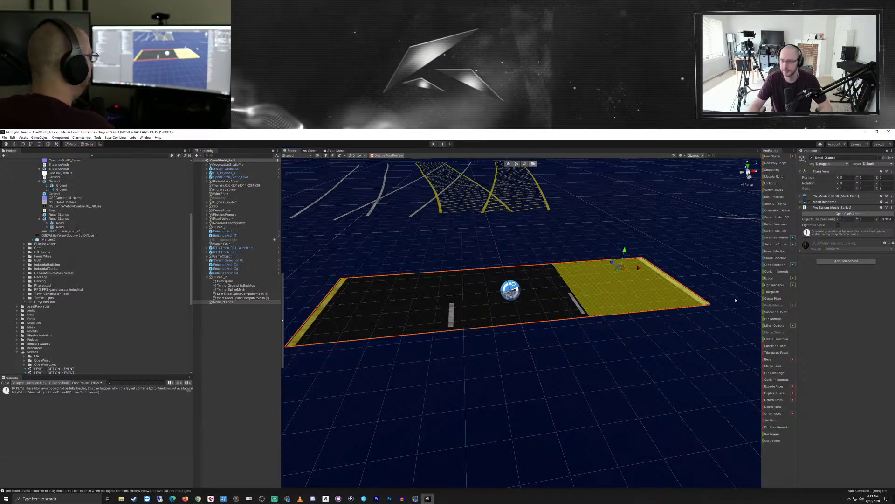
pyautogui.click(775, 407)
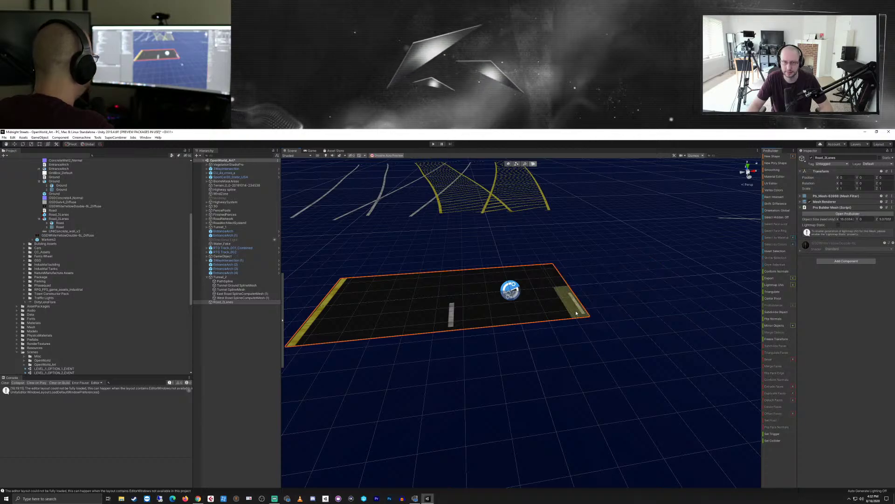
# - Select all the remaining faces of Road_3Lanes, merge them into one face, and clear the selection
pyautogui.click(490, 309)
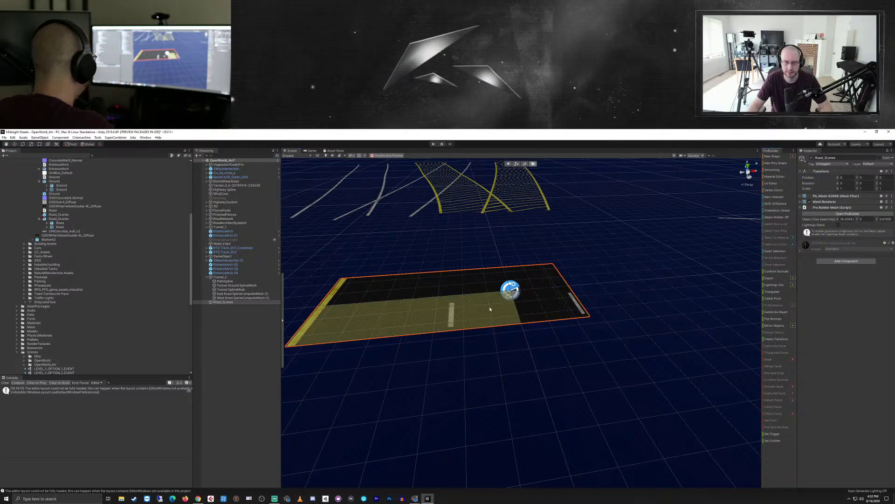
pyautogui.click(539, 307)
pyautogui.click(553, 274)
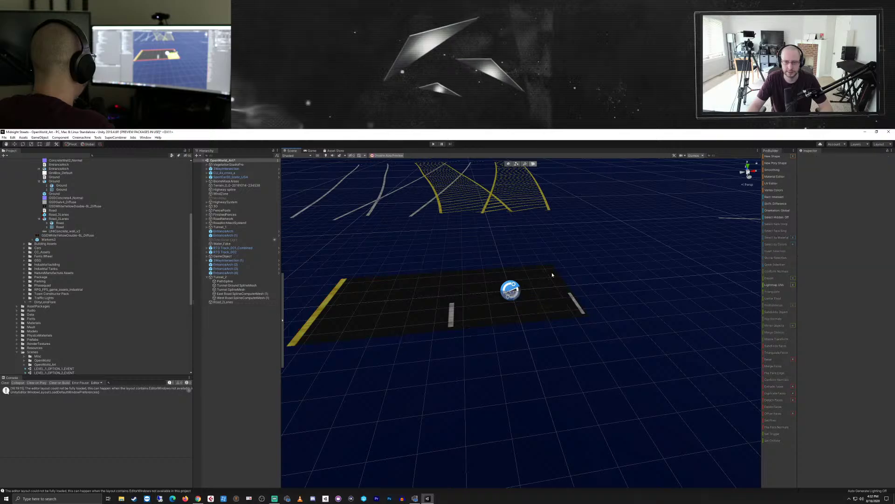
pyautogui.click(556, 281)
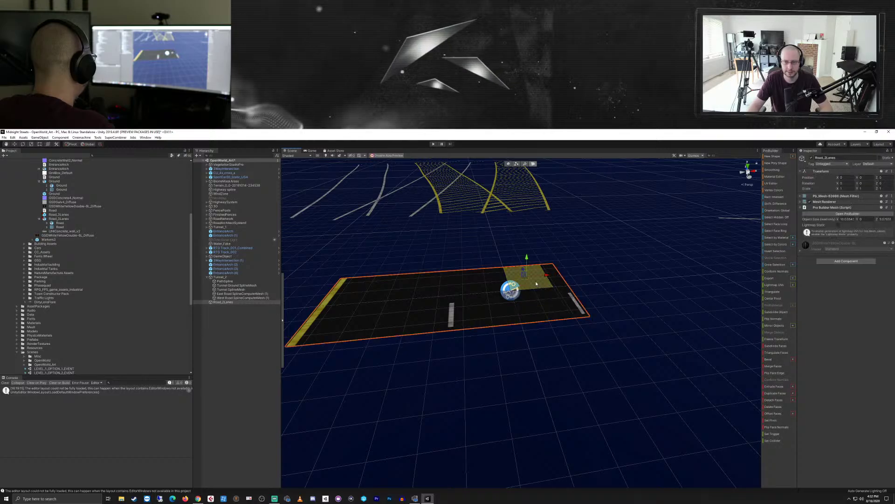
pyautogui.keyDown('shift'); pyautogui.click(564, 297); pyautogui.keyUp('shift')
pyautogui.keyDown('shift'); pyautogui.click(469, 300); pyautogui.keyUp('shift')
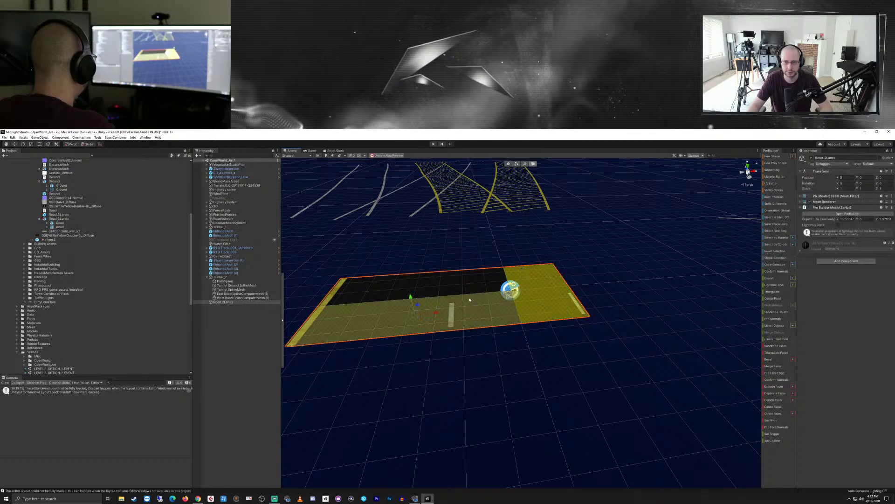
pyautogui.keyDown('shift'); pyautogui.click(460, 286); pyautogui.keyUp('shift')
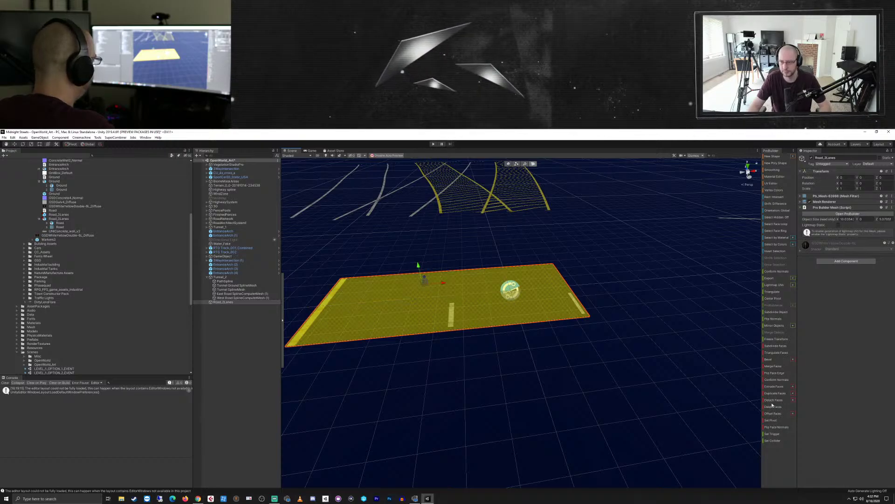
pyautogui.click(774, 366)
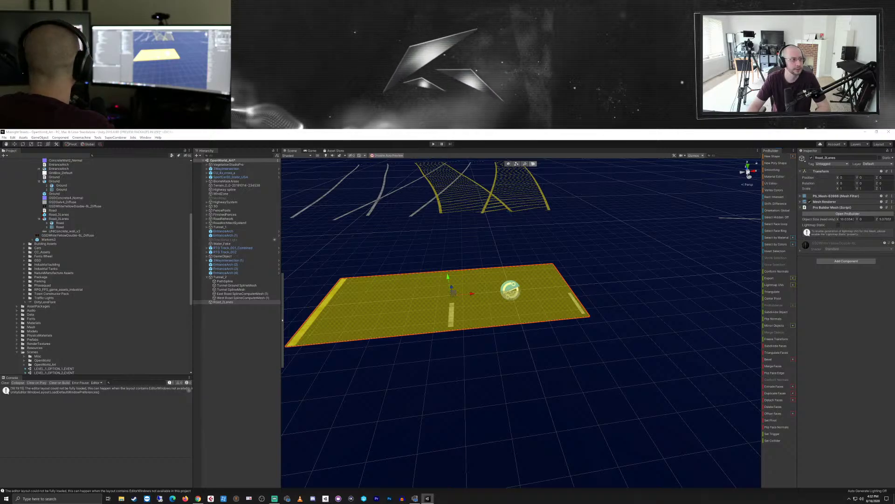
pyautogui.press('Escape')
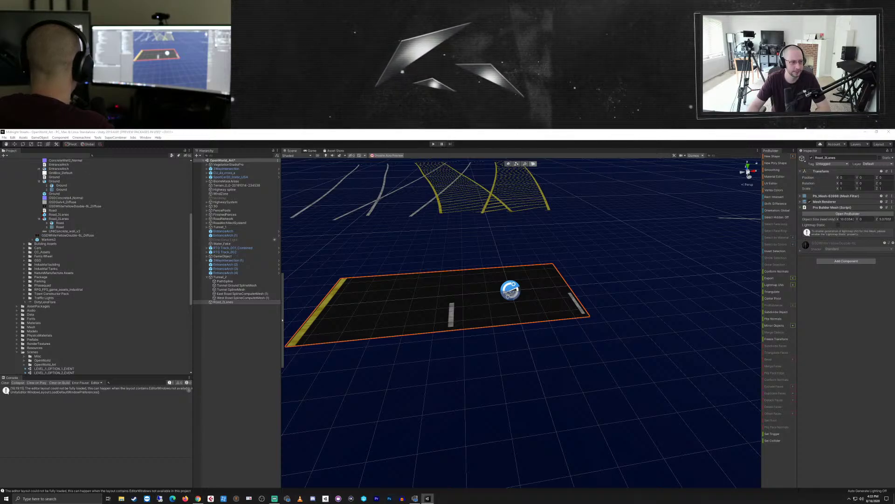
# - Locate the city street beside the pale parking structure and select its road section with the double yellow centre line
pyautogui.scroll(-10, 450, 362)
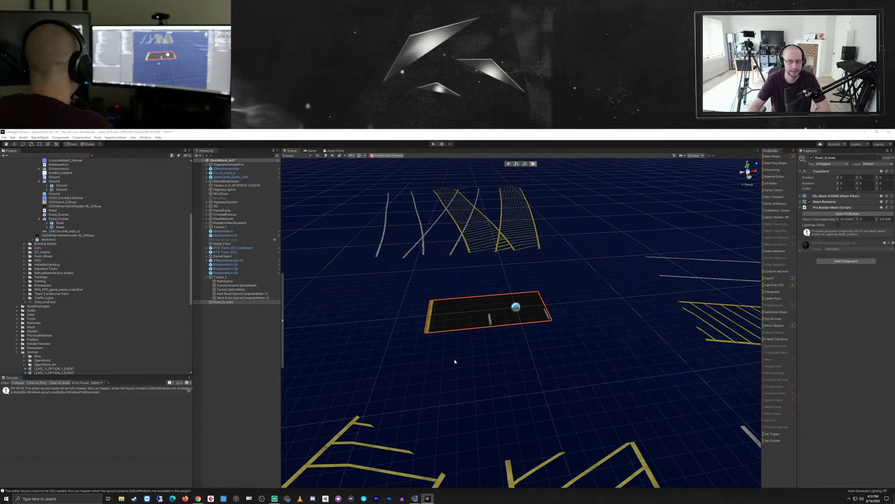
pyautogui.scroll(-10, 455, 362)
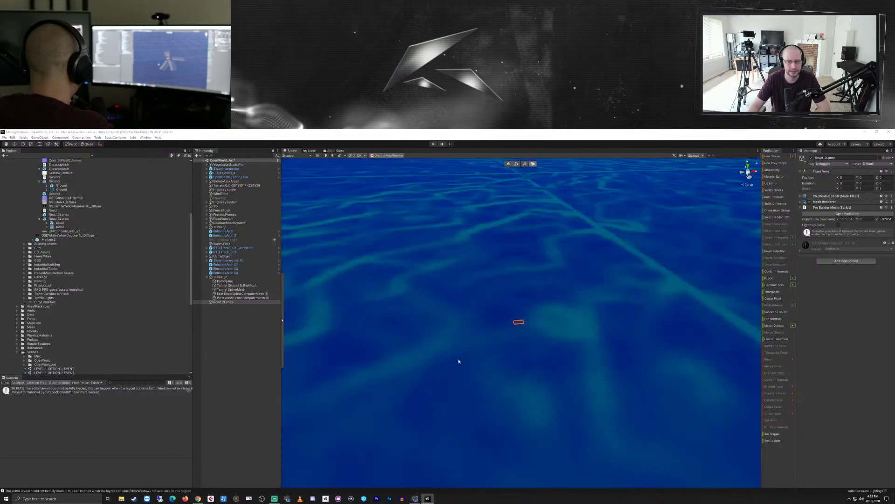
pyautogui.scroll(-5, 458, 363)
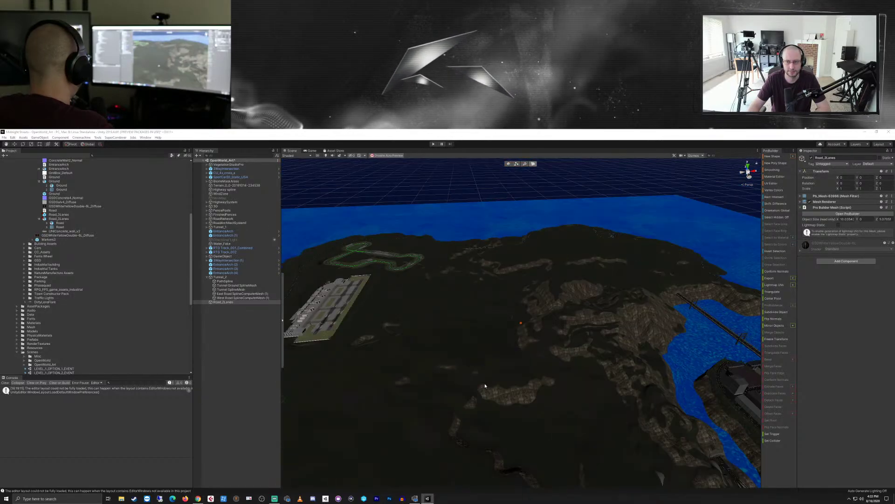
pyautogui.moveTo(458, 363); pyautogui.dragTo(370, 307, button='middle')
pyautogui.scroll(8, 409, 305)
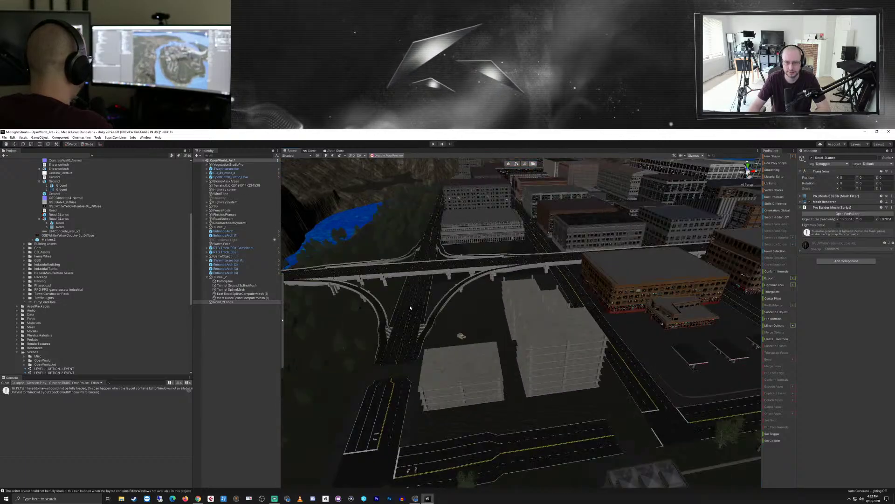
pyautogui.moveTo(555, 322); pyautogui.dragTo(440, 320, button='middle')
pyautogui.scroll(2, 441, 322)
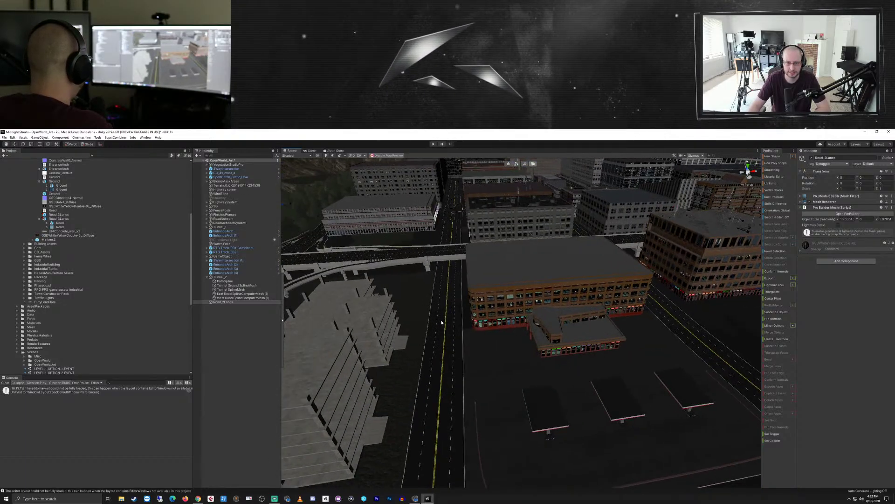
pyautogui.click(449, 369)
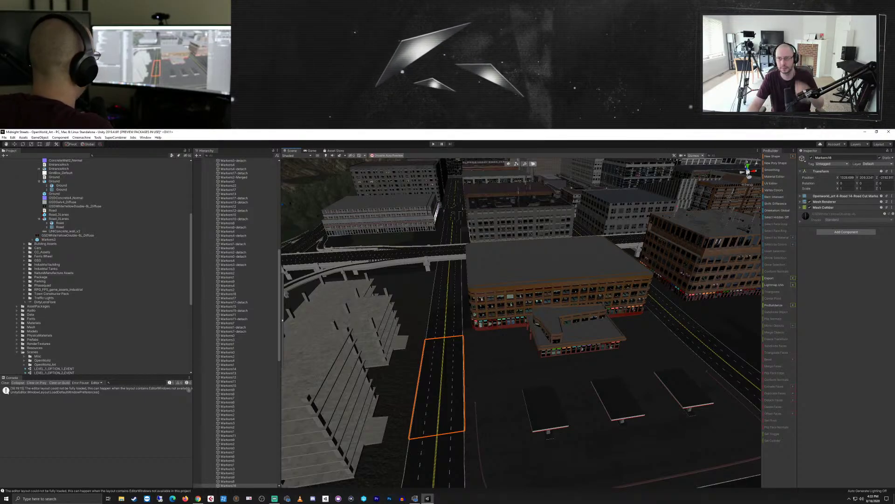
pyautogui.moveTo(867, 177); pyautogui.dragTo(890, 177)
pyautogui.hotkey('ctrl', 'z')
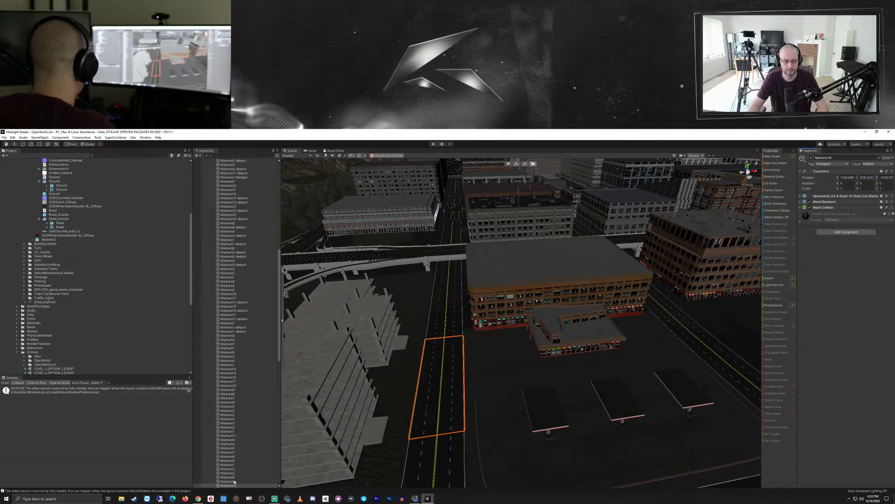
# - Duplicate the selected city road section, reset the copy's transform to the origin and frame it in the scene
pyautogui.click(233, 486)
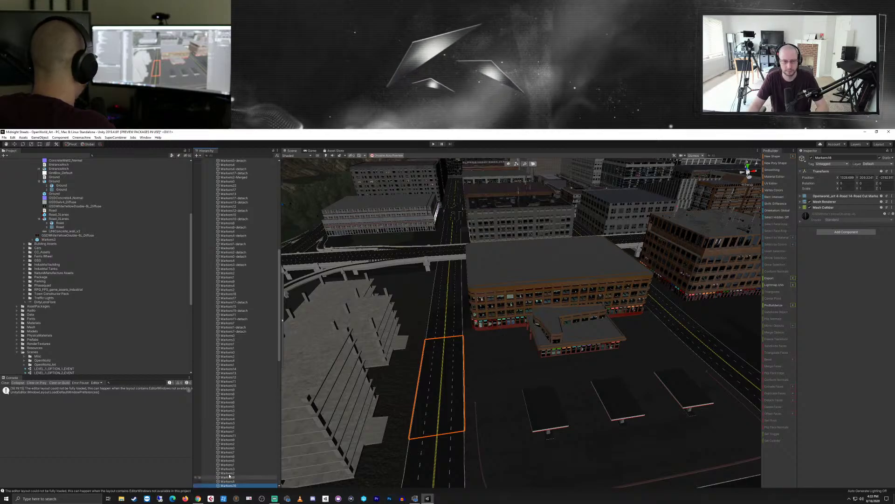
pyautogui.hotkey('ctrl', 'd')
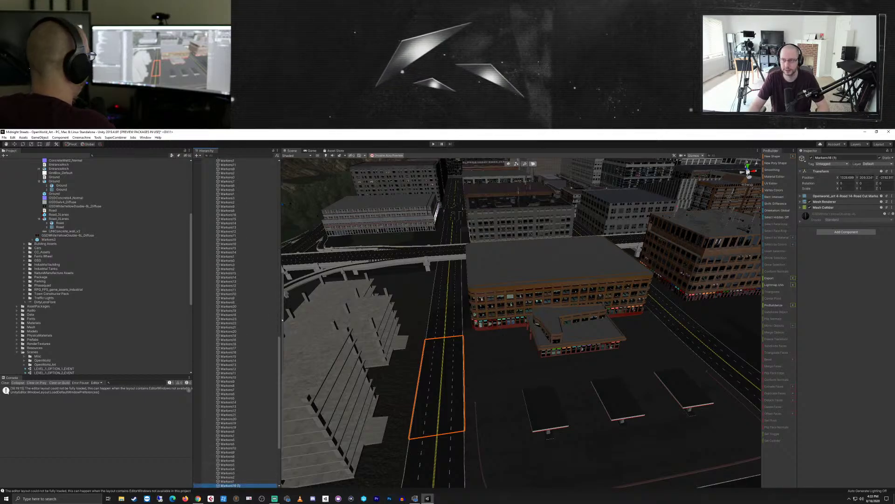
pyautogui.click(892, 173)
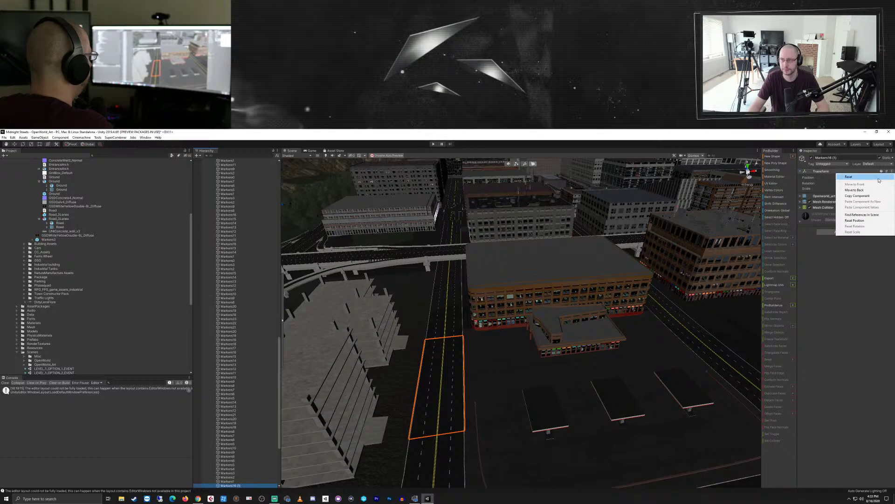
pyautogui.click(854, 176)
pyautogui.doubleClick(238, 486)
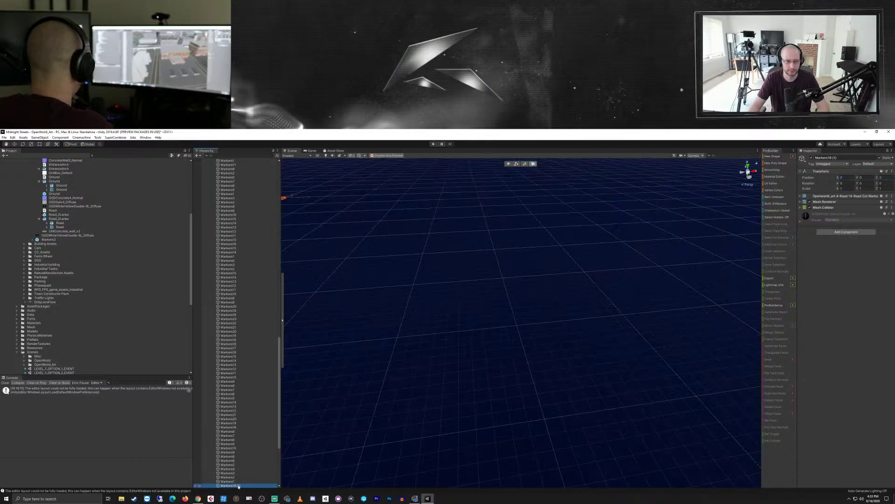
pyautogui.scroll(-3, 251, 420)
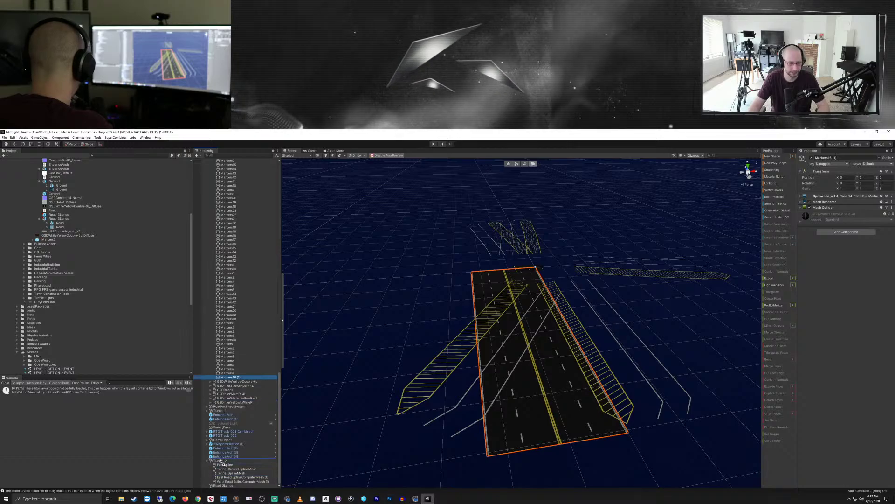
# - Move the duplicated road section out of its parent group to just below Tunnel_2 and convert it to a ProBuilder mesh
pyautogui.moveTo(221, 460); pyautogui.dragTo(223, 485)
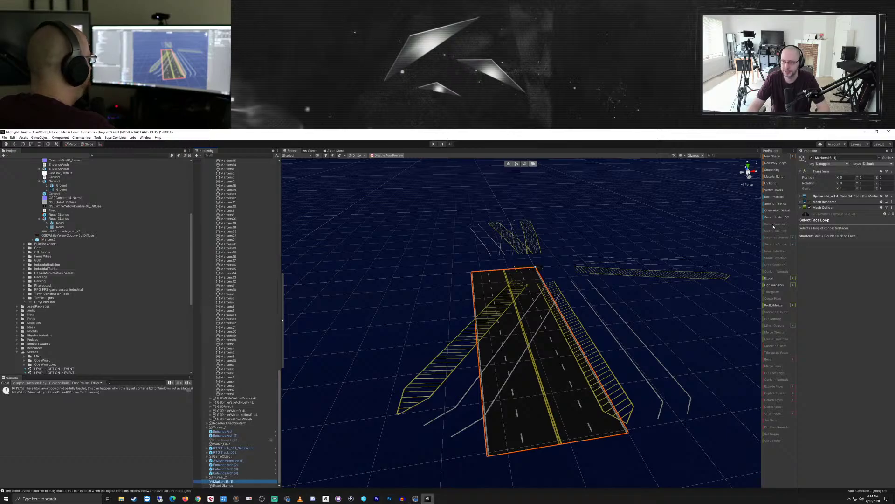
pyautogui.click(776, 306)
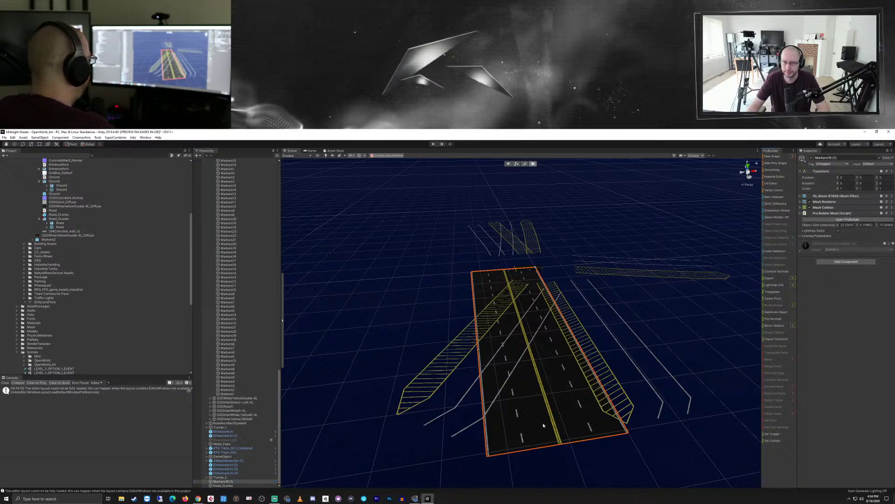
pyautogui.click(572, 437)
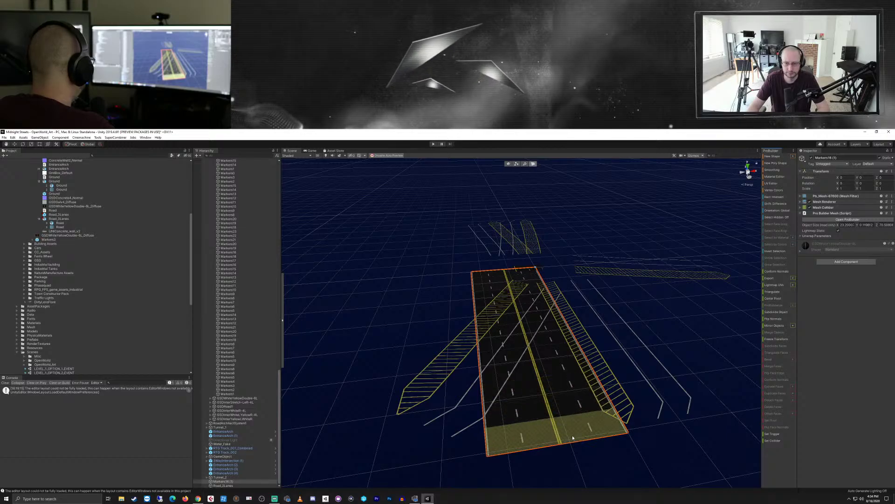
pyautogui.keyDown('shift'); pyautogui.click(526, 412); pyautogui.keyUp('shift')
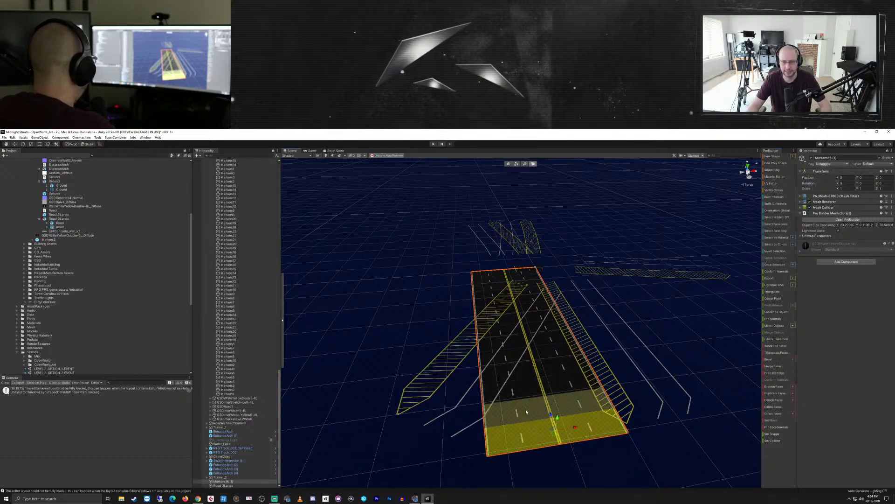
pyautogui.moveTo(526, 412)
pyautogui.mouseDown()
pyautogui.moveTo(505, 312)
pyautogui.moveTo(488, 303)
pyautogui.mouseUp()
pyautogui.keyDown('shift'); pyautogui.click(484, 302); pyautogui.keyUp('shift')
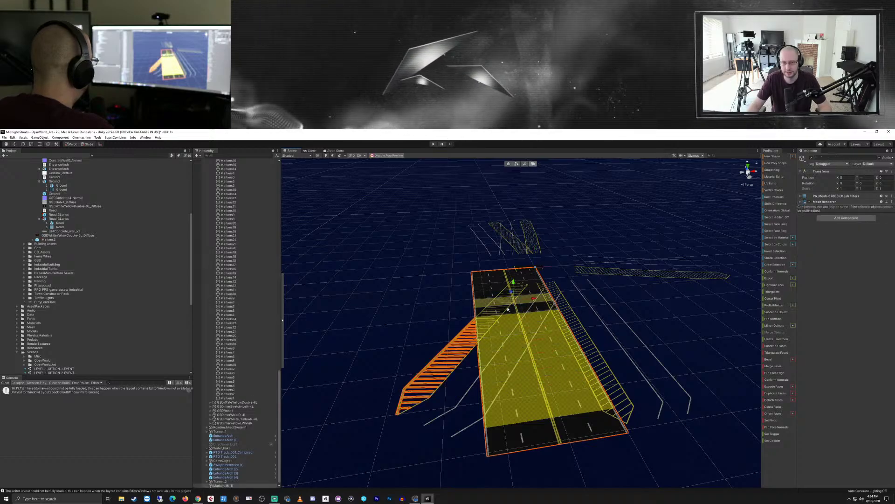
pyautogui.click(535, 353)
# - Delete all faces of the duplicated road section except the nearest strip
pyautogui.click(563, 409)
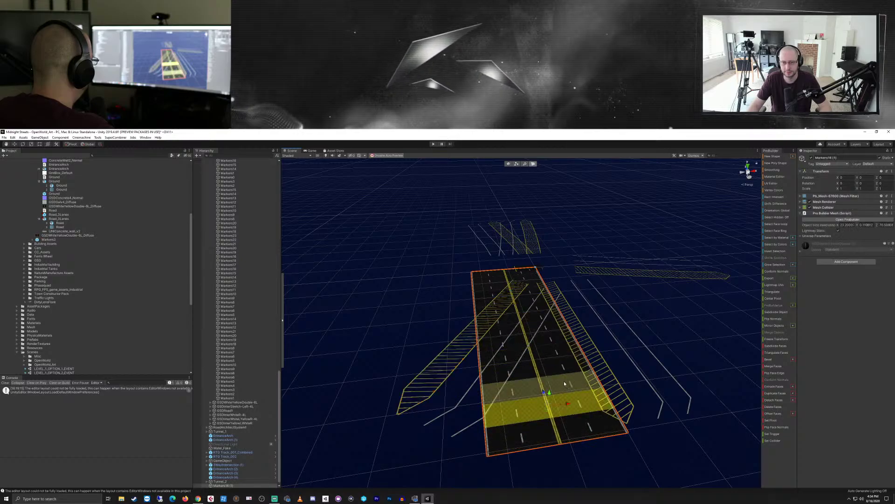
pyautogui.keyDown('shift'); pyautogui.click(564, 382); pyautogui.keyUp('shift')
pyautogui.keyDown('shift'); pyautogui.click(562, 365); pyautogui.keyUp('shift')
pyautogui.keyDown('shift'); pyautogui.click(557, 350); pyautogui.keyUp('shift')
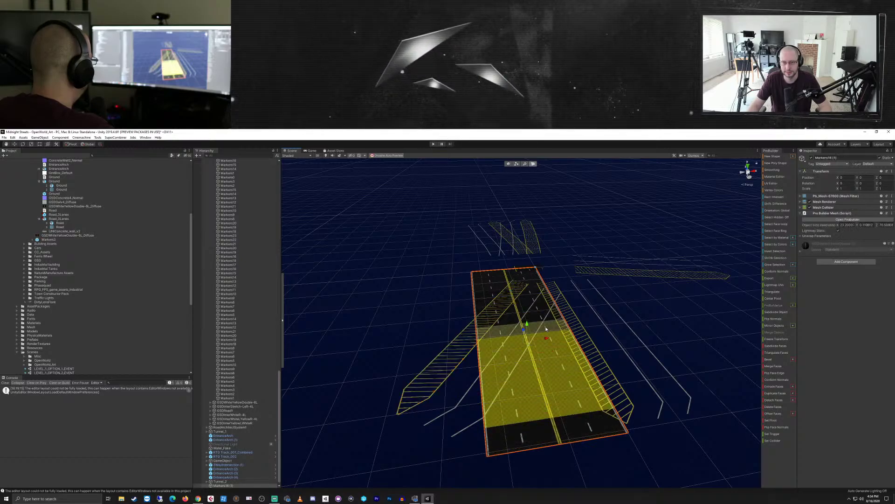
pyautogui.keyDown('shift'); pyautogui.click(513, 317); pyautogui.keyUp('shift')
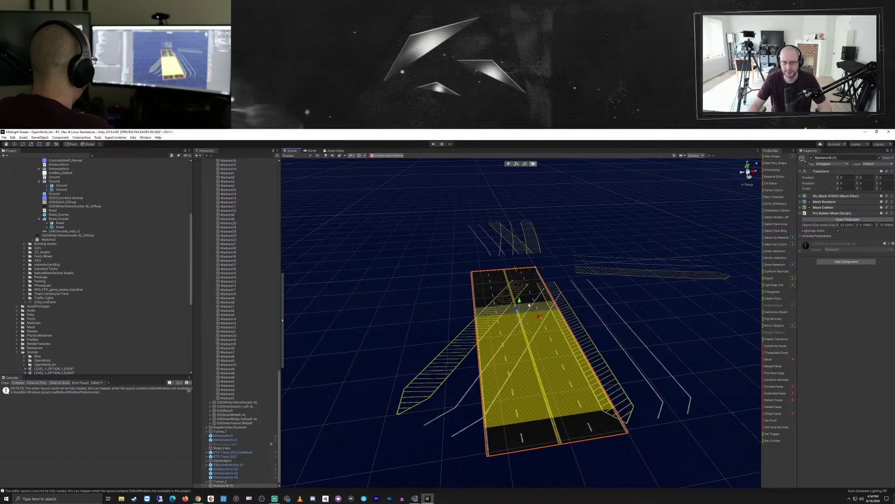
pyautogui.keyDown('shift'); pyautogui.click(531, 302); pyautogui.keyUp('shift')
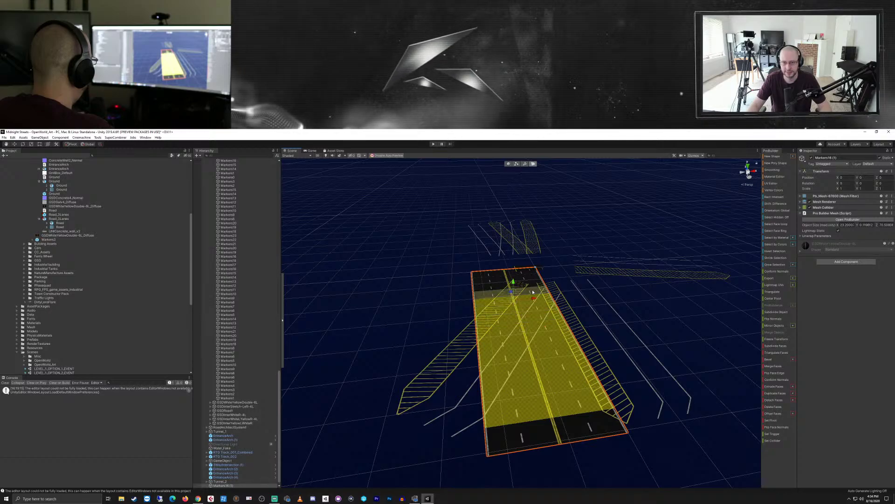
pyautogui.keyDown('shift'); pyautogui.click(532, 289); pyautogui.keyUp('shift')
pyautogui.keyDown('shift'); pyautogui.click(533, 282); pyautogui.keyUp('shift')
pyautogui.keyDown('shift'); pyautogui.click(533, 275); pyautogui.keyUp('shift')
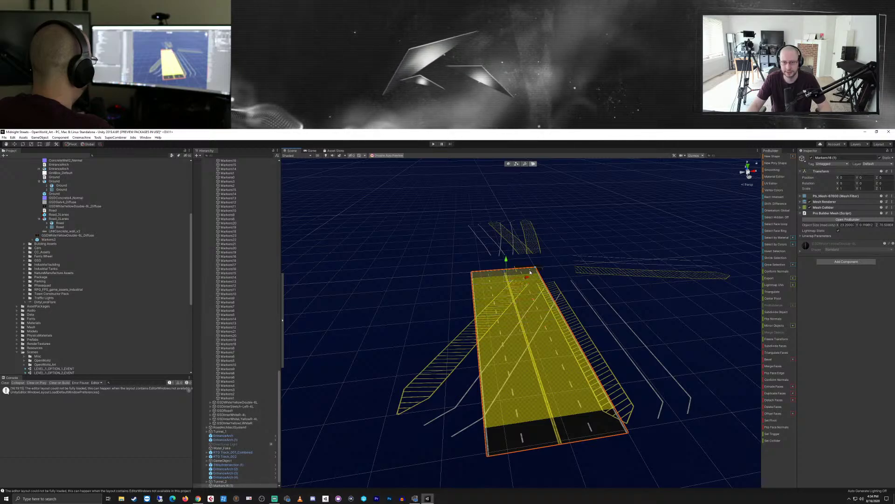
pyautogui.click(774, 406)
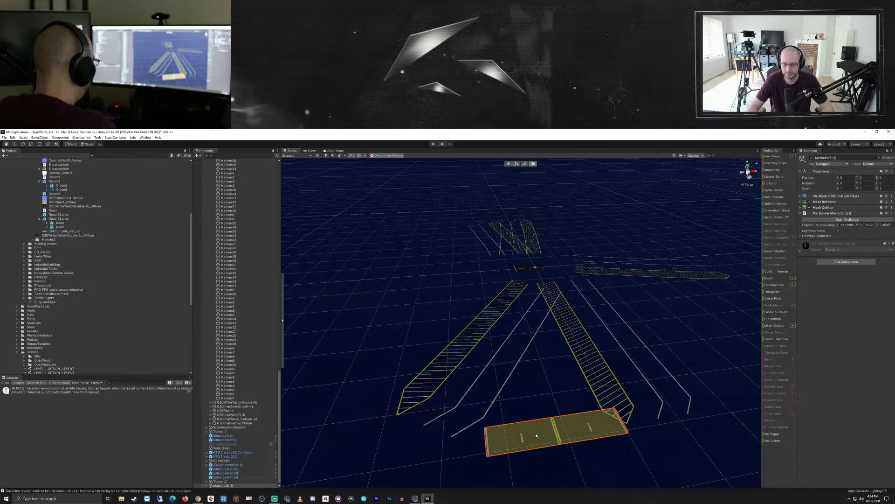
# - Insert an edge loop in the remaining road strip that runs along its double yellow centre line
pyautogui.moveTo(535, 433); pyautogui.dragTo(674, 458)
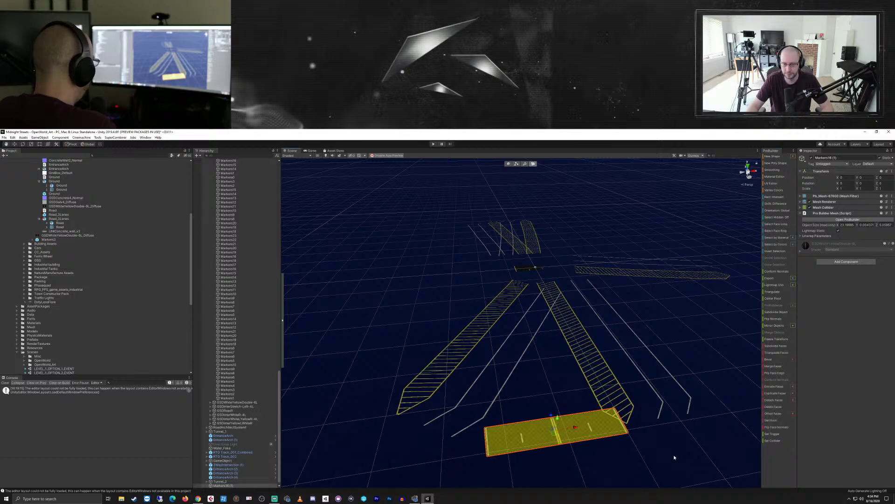
pyautogui.click(525, 164)
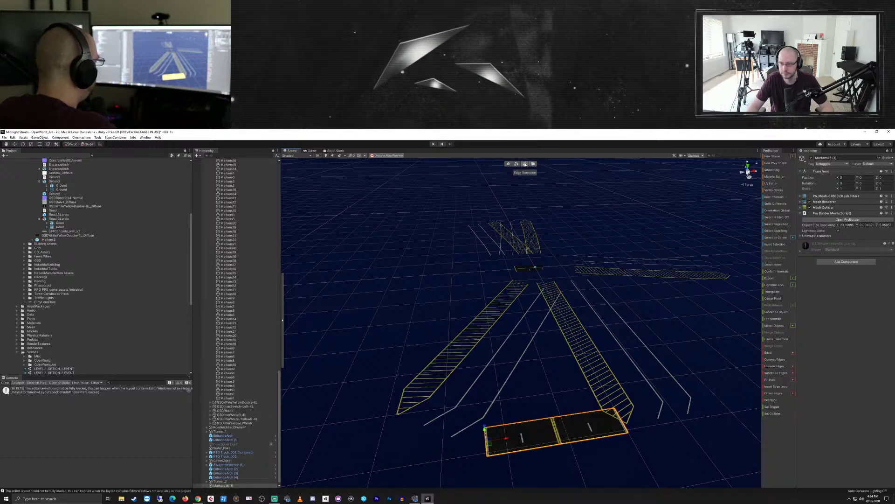
pyautogui.click(777, 386)
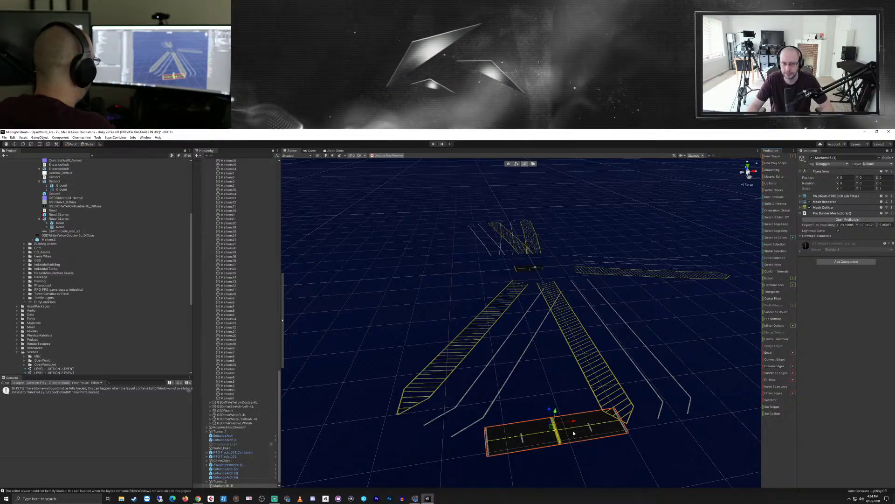
pyautogui.press('g')
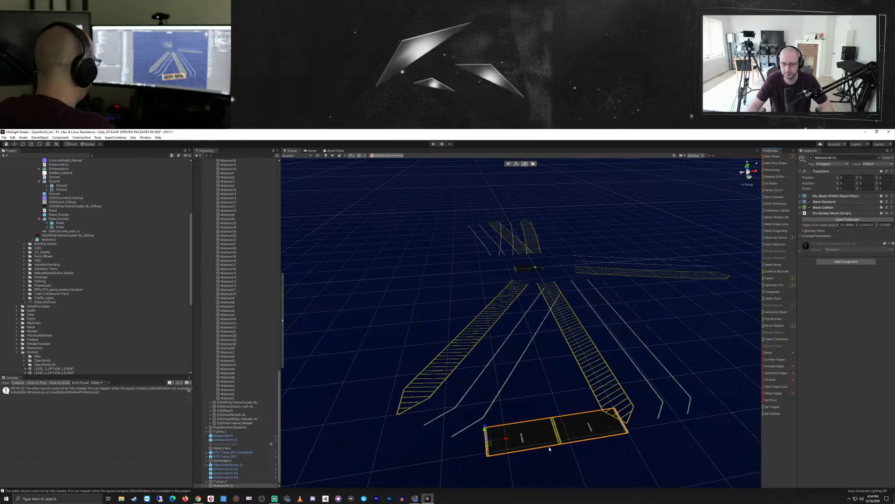
pyautogui.press('g')
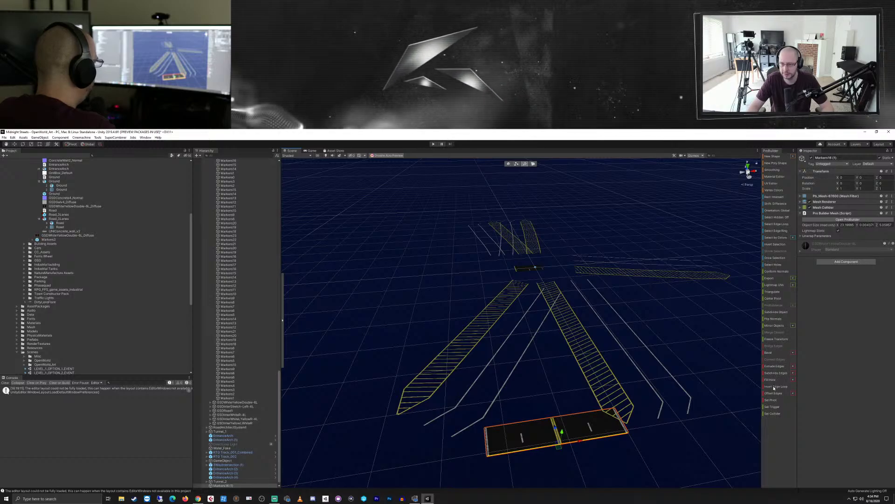
pyautogui.click(775, 387)
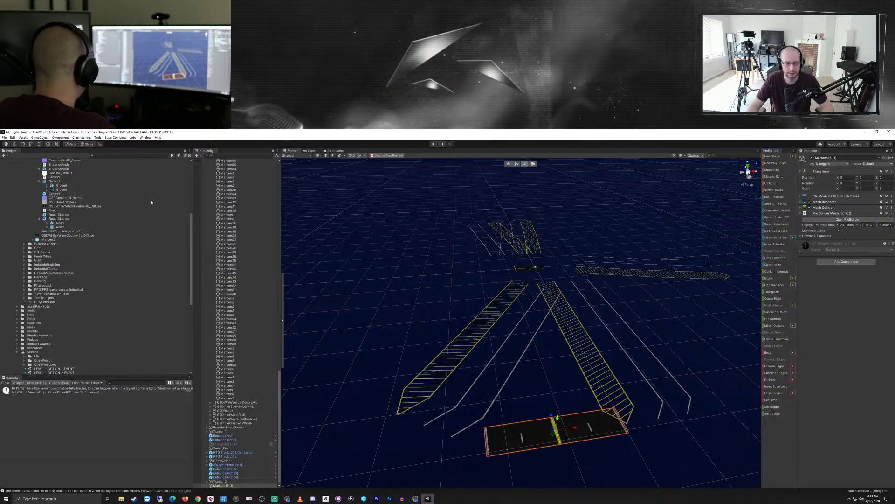
# - Collapse the expanded road network group in the hierarchy and reselect the duplicated road section below Tunnel_2
pyautogui.scroll(-1, 238, 408)
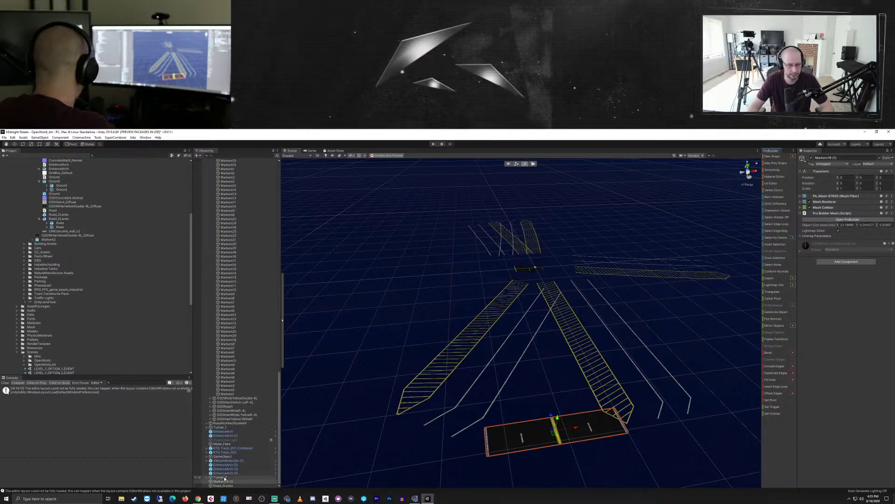
pyautogui.scroll(20, 237, 321)
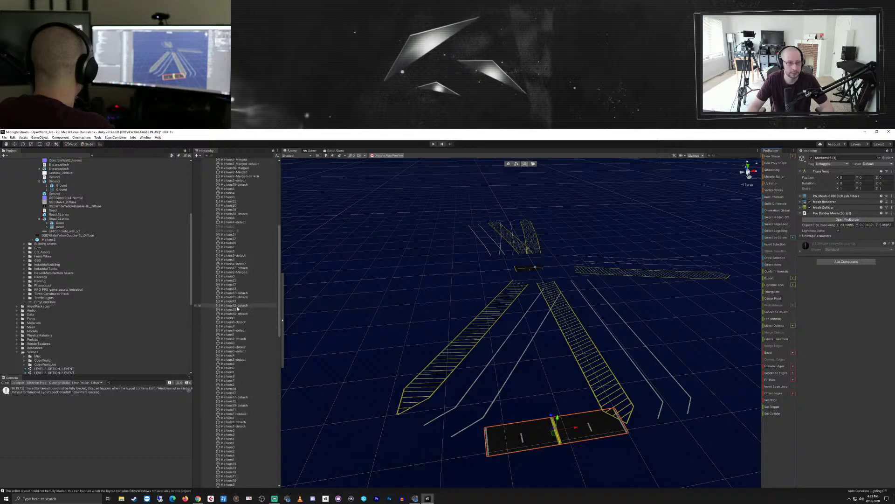
pyautogui.click(207, 218)
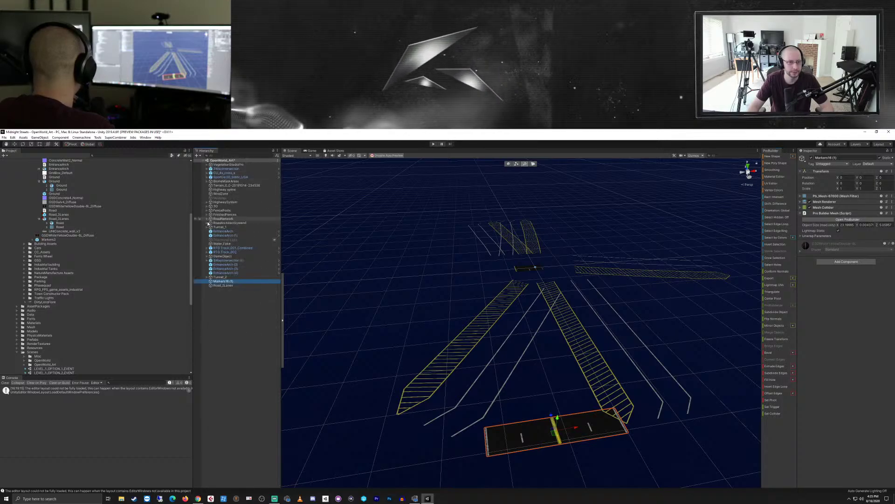
pyautogui.click(234, 285)
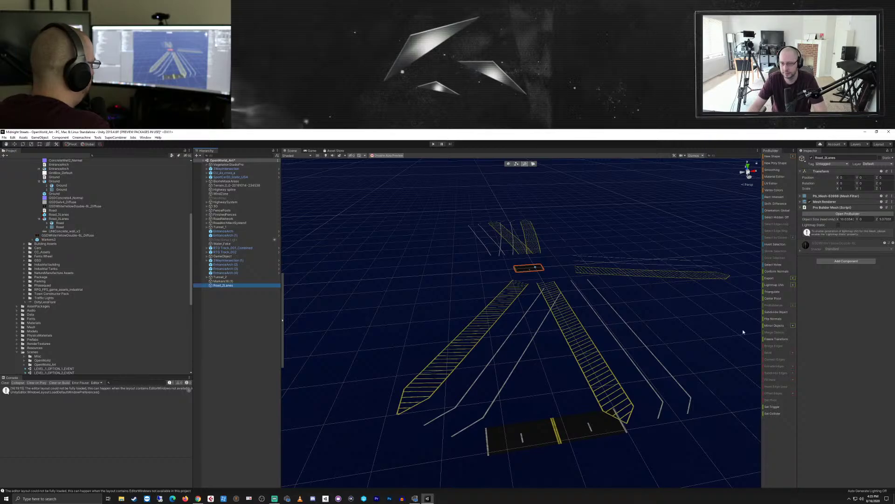
pyautogui.click(540, 433)
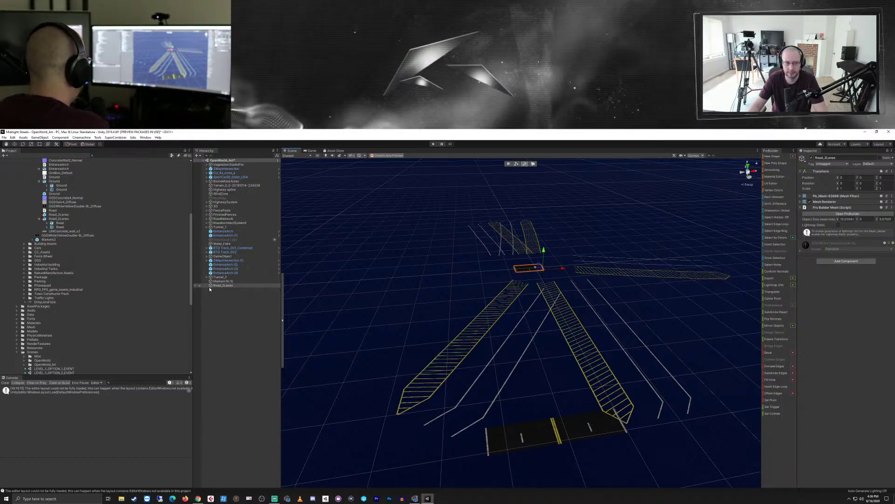
pyautogui.click(224, 281)
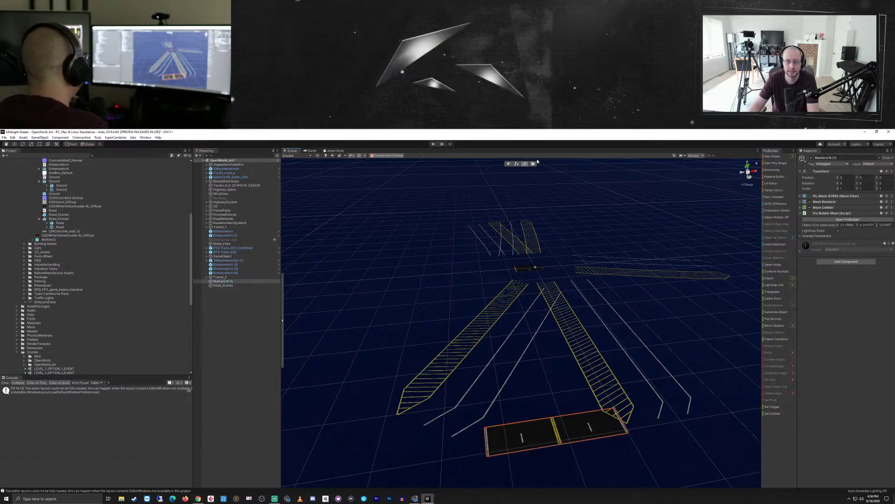
# - Delete the face on the left side of the double yellow centre line from the remaining road strip
pyautogui.click(533, 164)
pyautogui.click(529, 430)
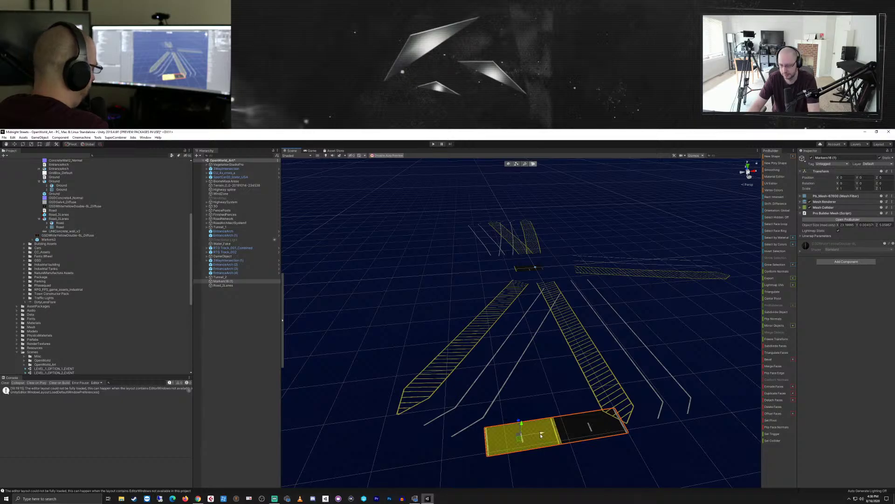
pyautogui.press('Delete')
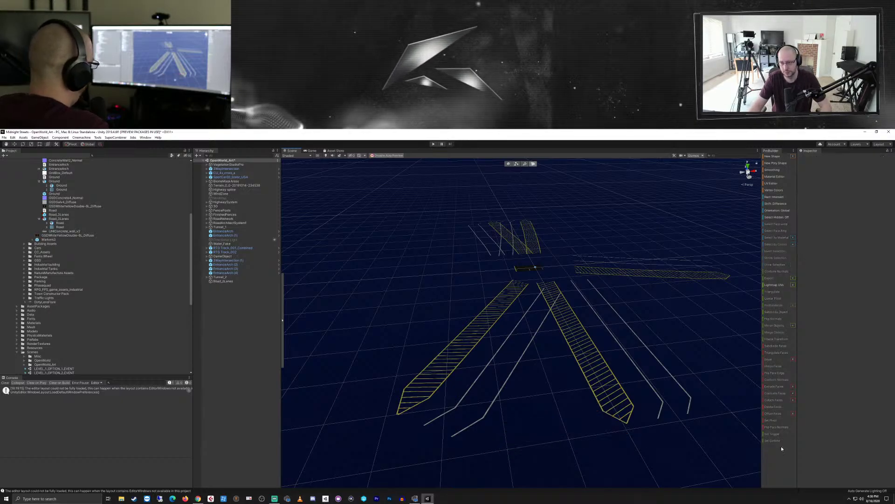
pyautogui.hotkey('ctrl', 'z')
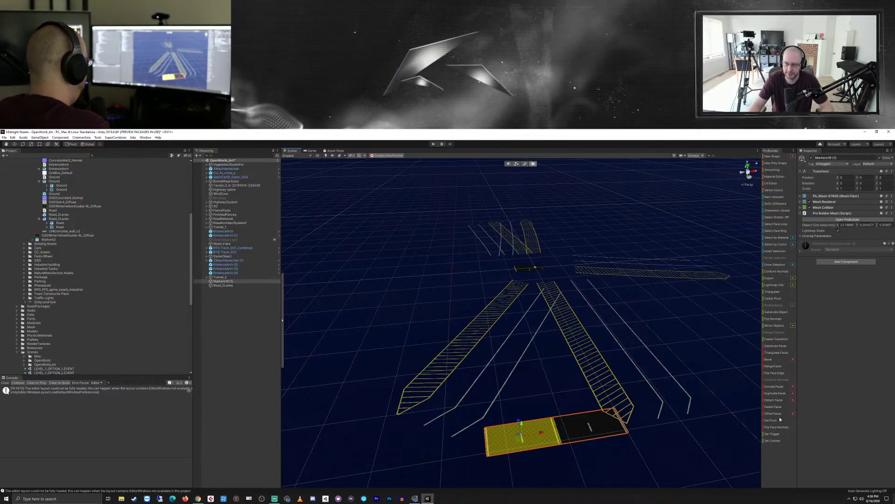
pyautogui.click(774, 407)
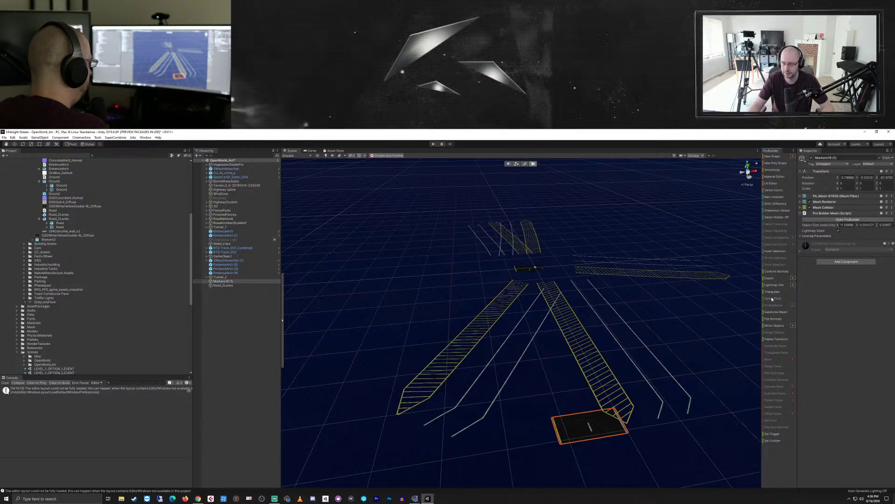
# - Centre the remaining road piece's pivot and reset its position to the world origin
pyautogui.click(892, 174)
pyautogui.click(858, 178)
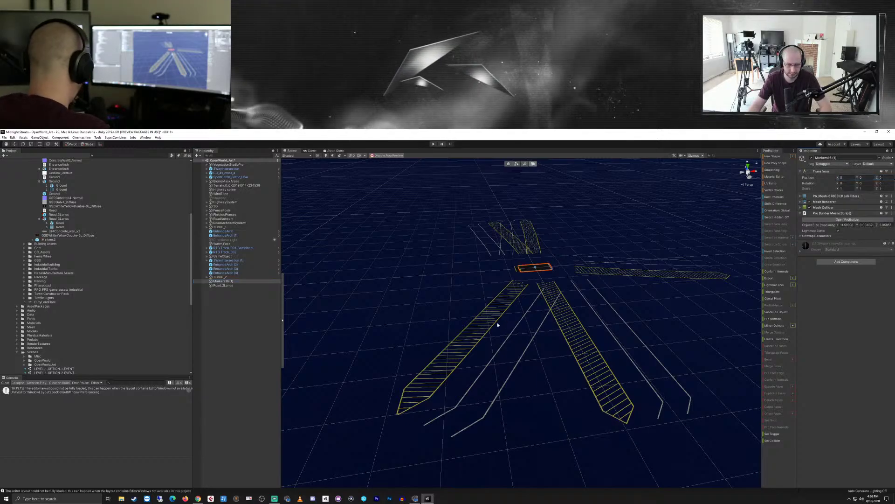
pyautogui.press('f')
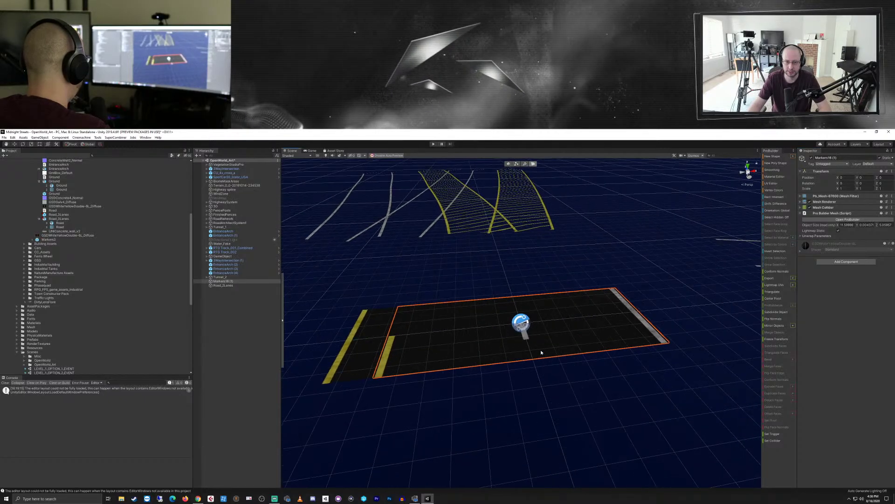
pyautogui.moveTo(541, 353); pyautogui.dragTo(504, 400, button='right')
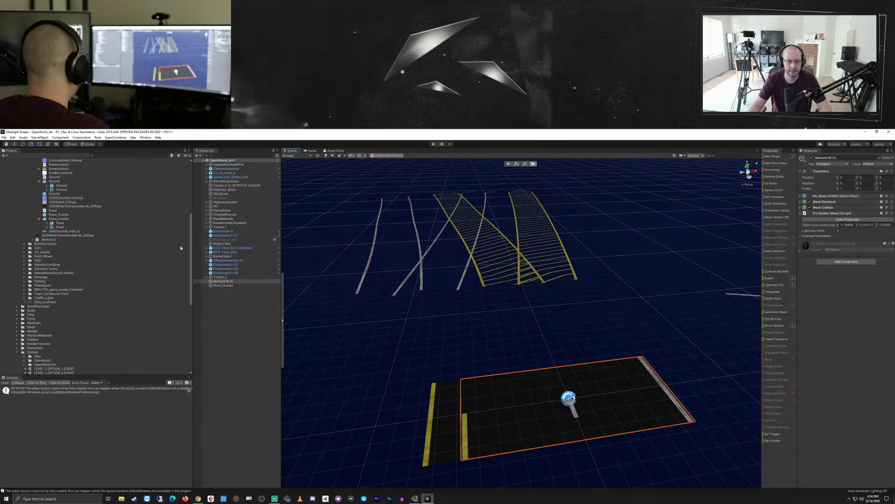
# - Deactivate the old Road_2Lanes object so only the new road piece shows at the origin, and inspect that piece
pyautogui.click(226, 285)
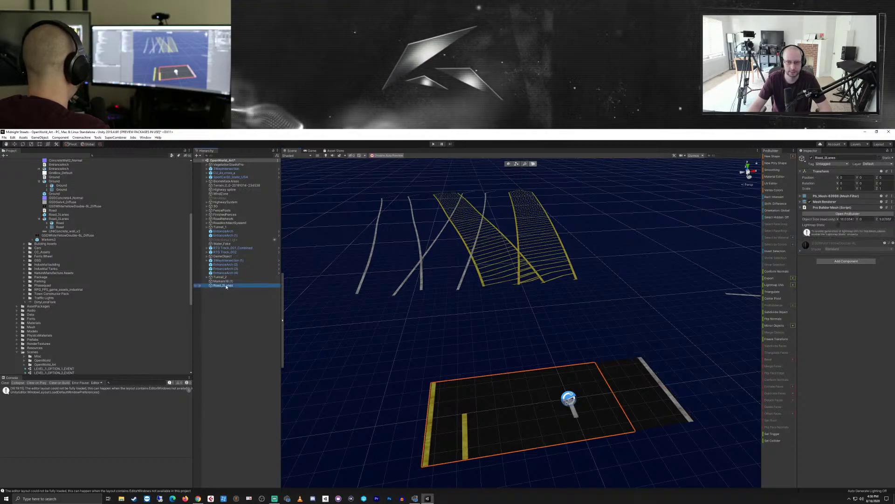
pyautogui.click(812, 158)
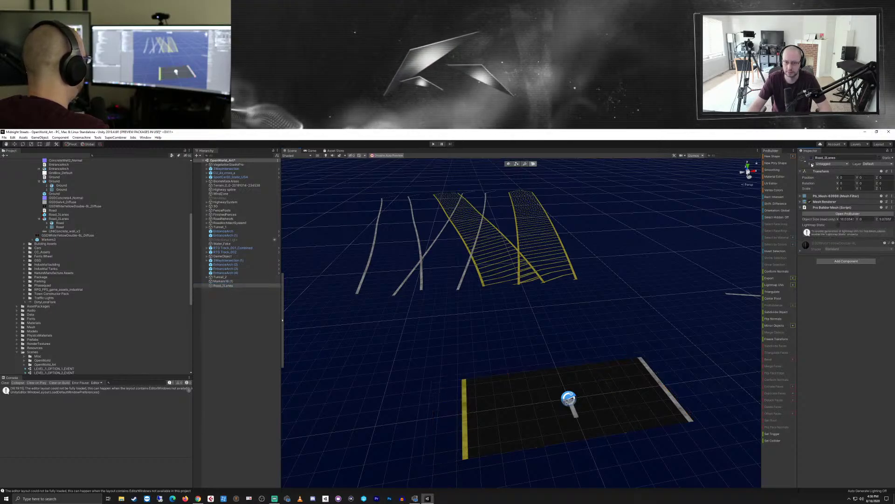
pyautogui.press('f')
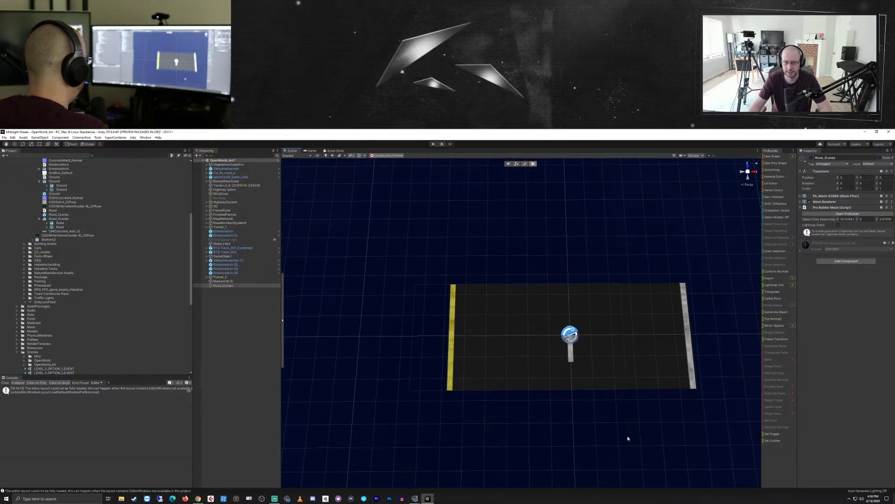
pyautogui.scroll(5, 620, 413)
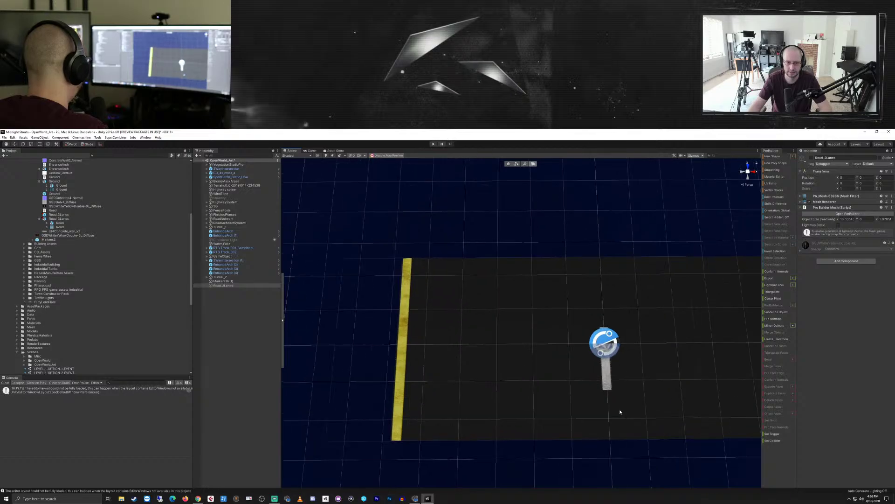
pyautogui.scroll(-6, 522, 387)
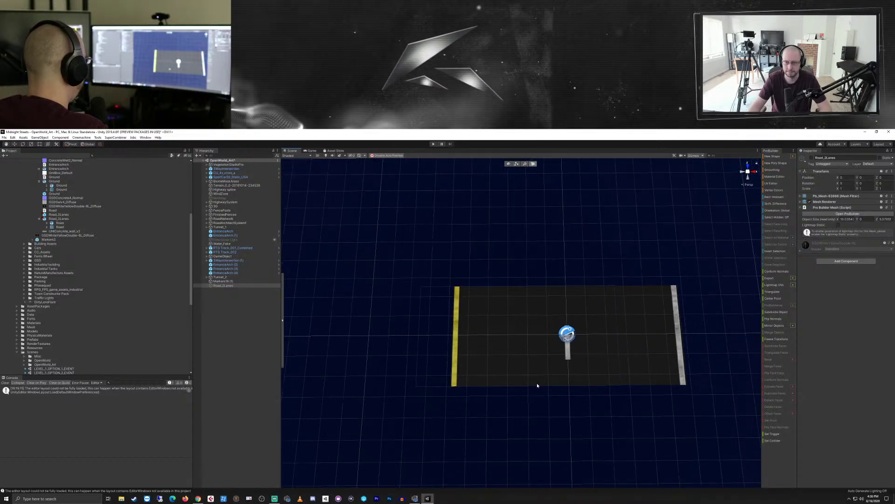
pyautogui.moveTo(554, 357); pyautogui.dragTo(555, 359, button='middle')
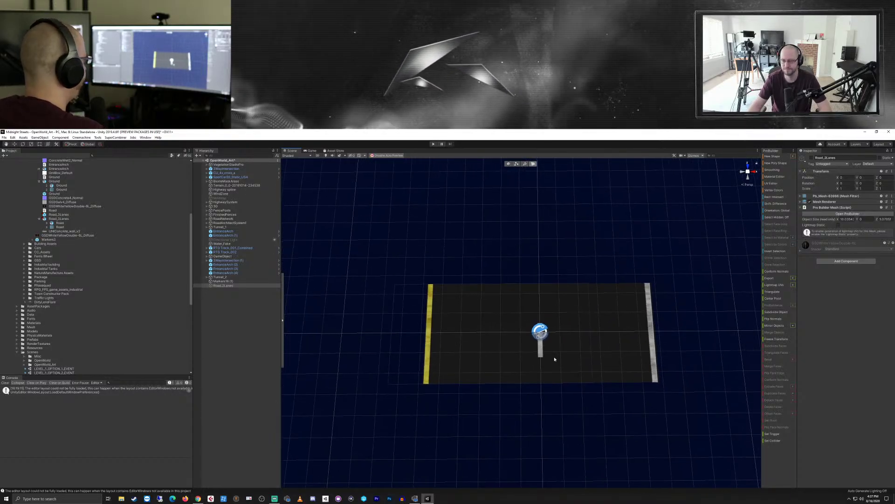
# - Rename the new road piece below Tunnel_2 as Road_2Lanes
pyautogui.click(229, 286)
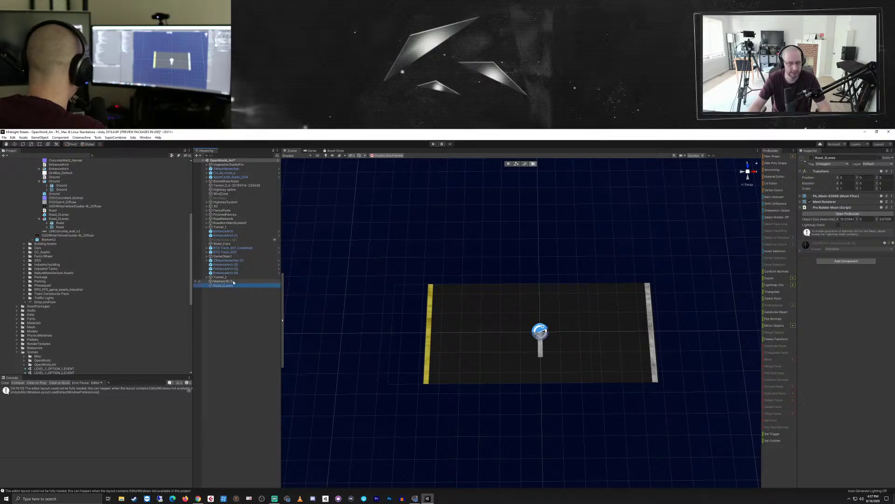
pyautogui.click(234, 280)
pyautogui.press('F2')
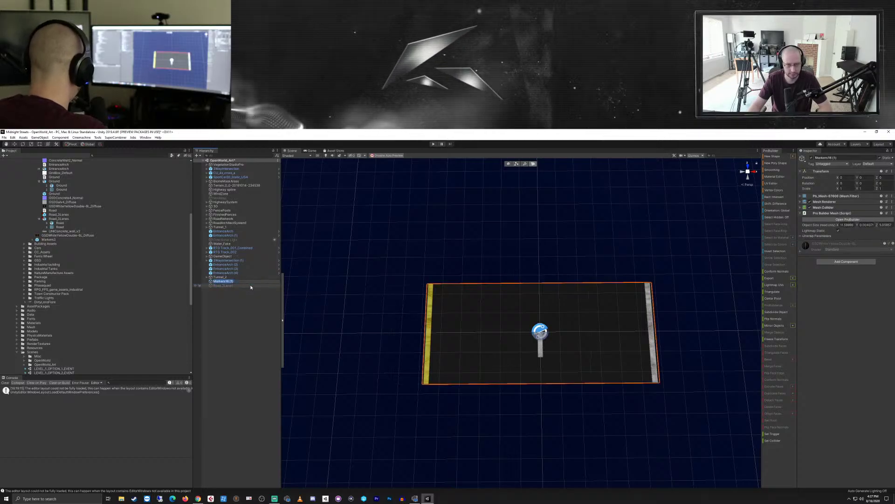
pyautogui.write('Road_2Lanes')
pyautogui.press('Return')
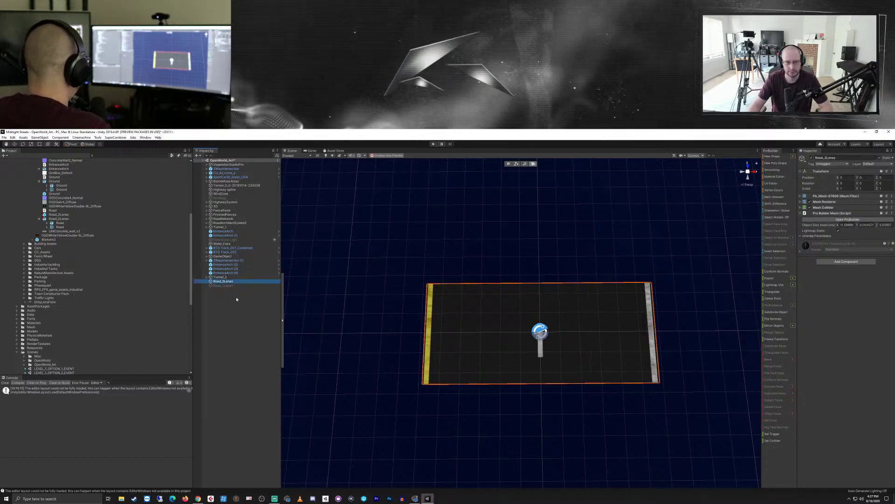
# - Delete the old deactivated Road_2Lanes object and select the new road piece of the same name
pyautogui.click(234, 286)
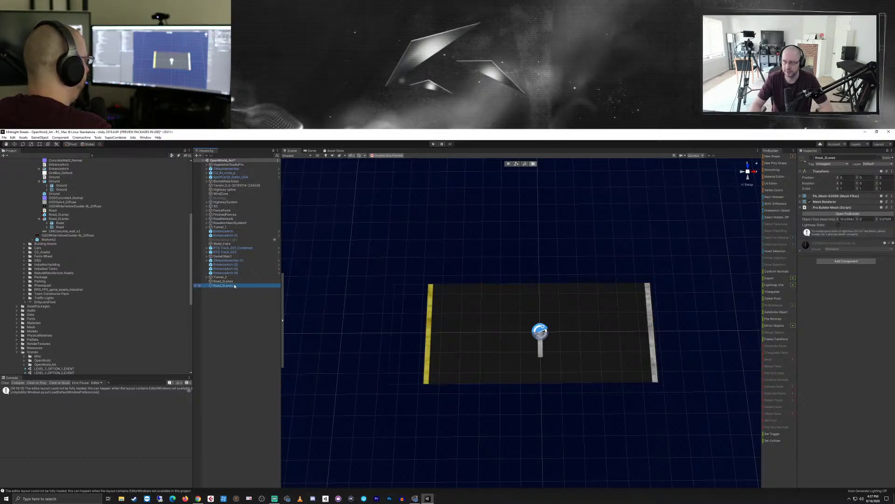
pyautogui.press('Delete')
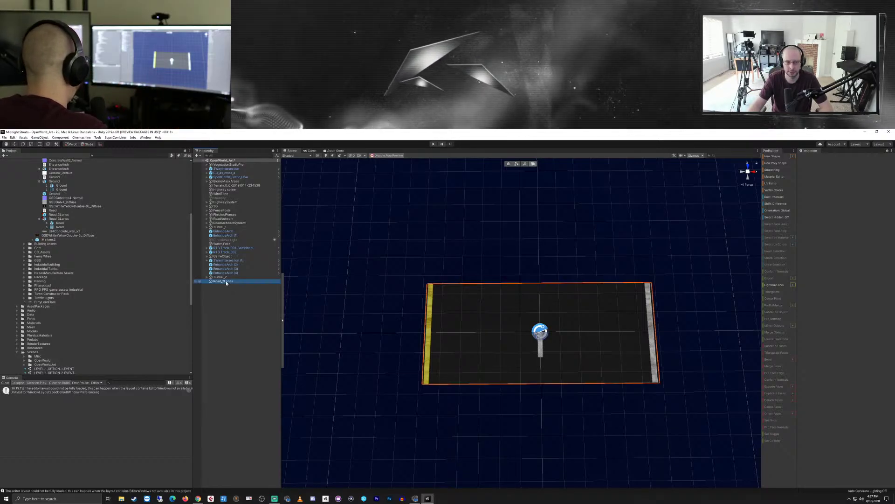
pyautogui.click(226, 280)
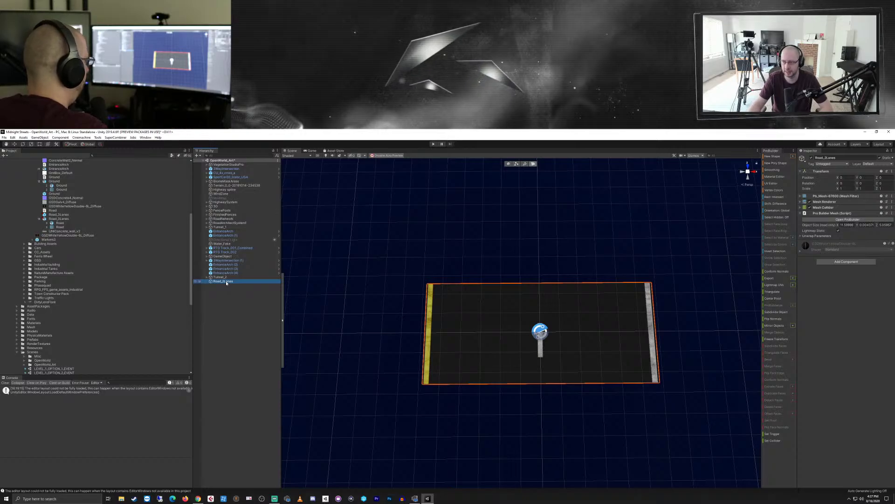
pyautogui.keyDown('alt'); pyautogui.moveTo(459, 459); pyautogui.dragTo(520, 368); pyautogui.keyUp('alt')
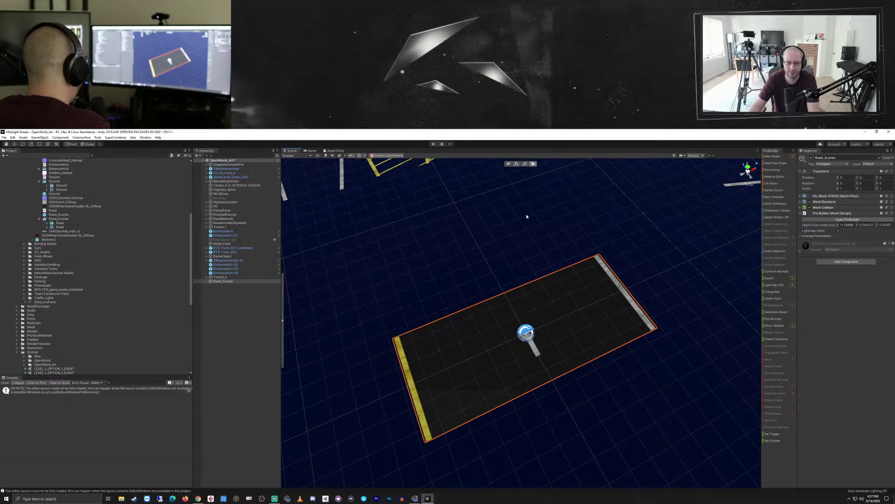
pyautogui.click(585, 292)
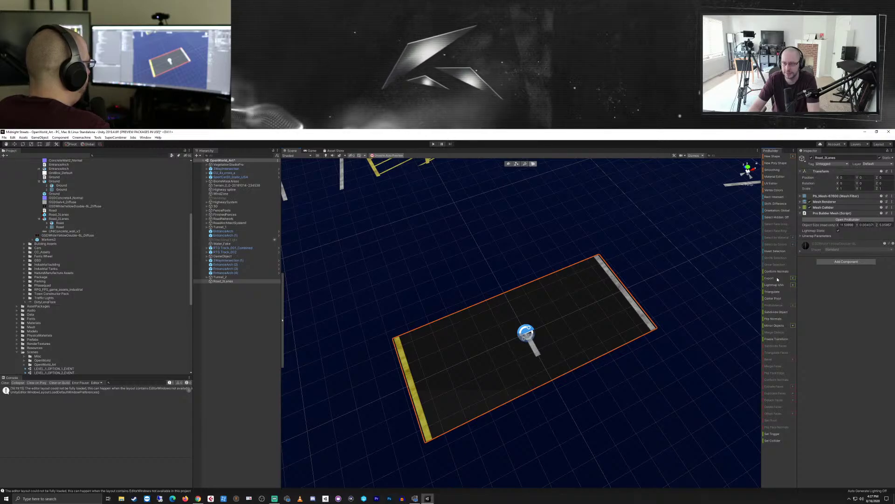
pyautogui.click(628, 302)
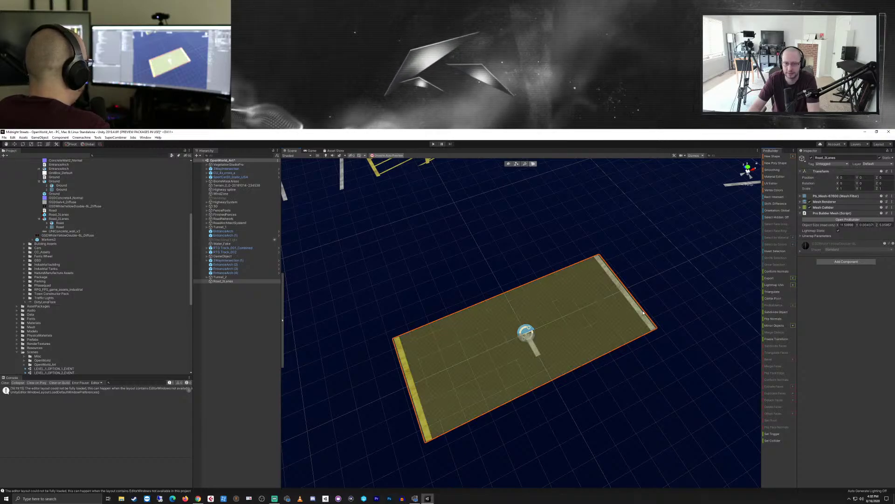
pyautogui.click(653, 316)
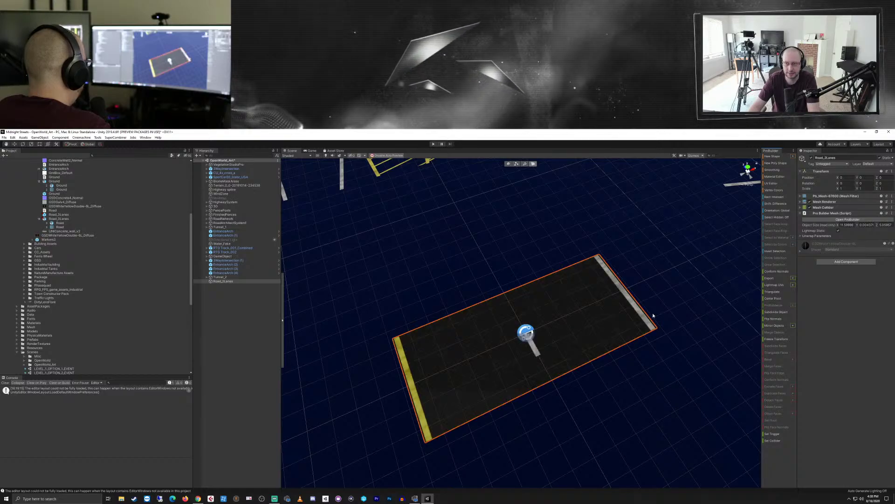
pyautogui.click(638, 312)
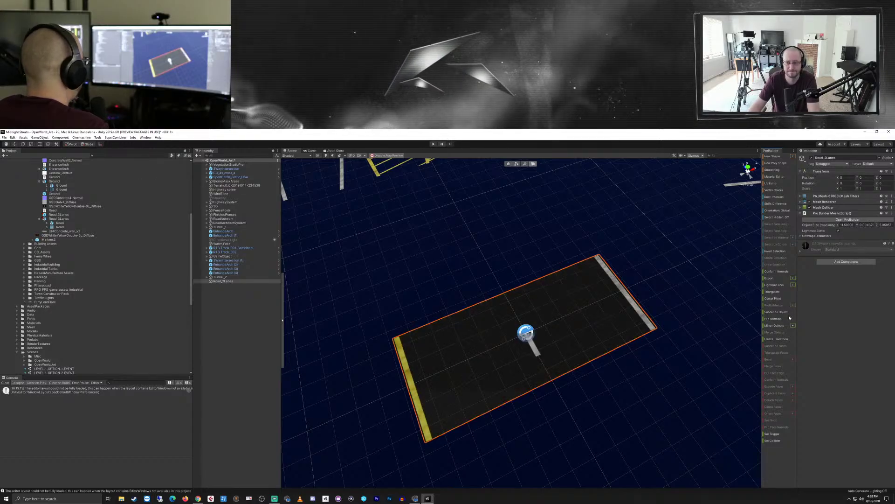
pyautogui.click(781, 279)
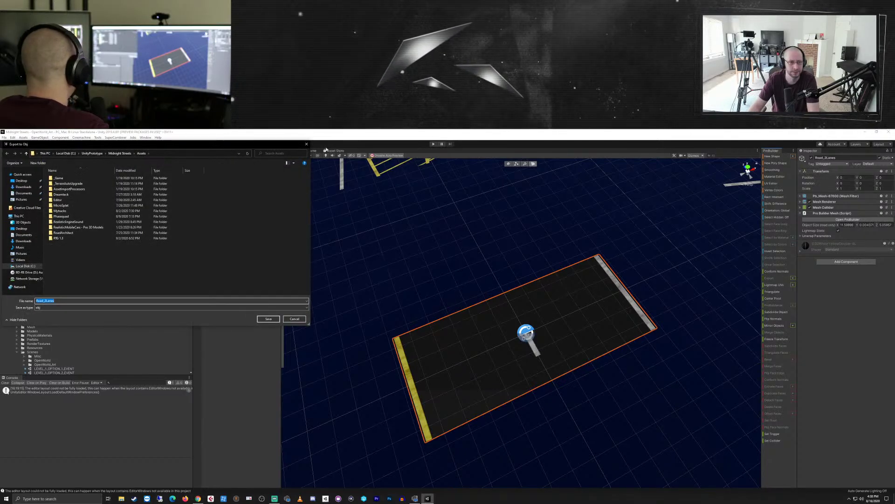
pyautogui.press('Return')
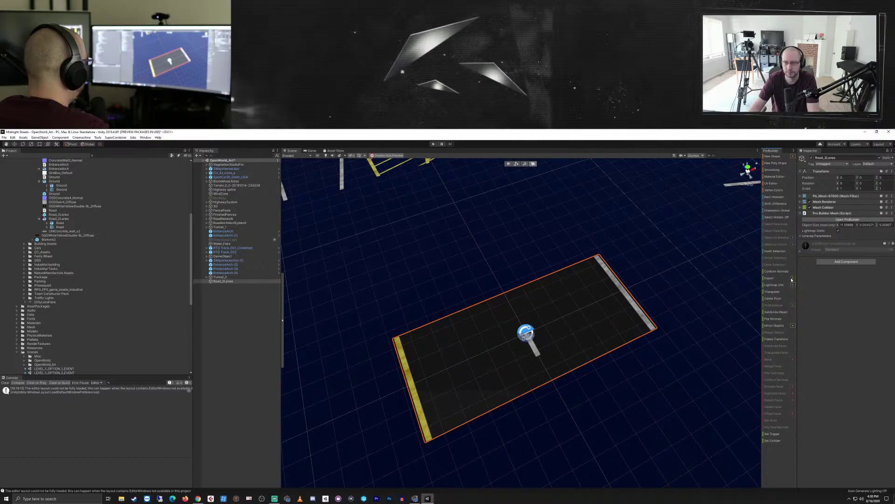
# - Open the ProBuilder export options for Road_2Lanes and locate the _Tunnel Working folder among the project assets
pyautogui.click(793, 279)
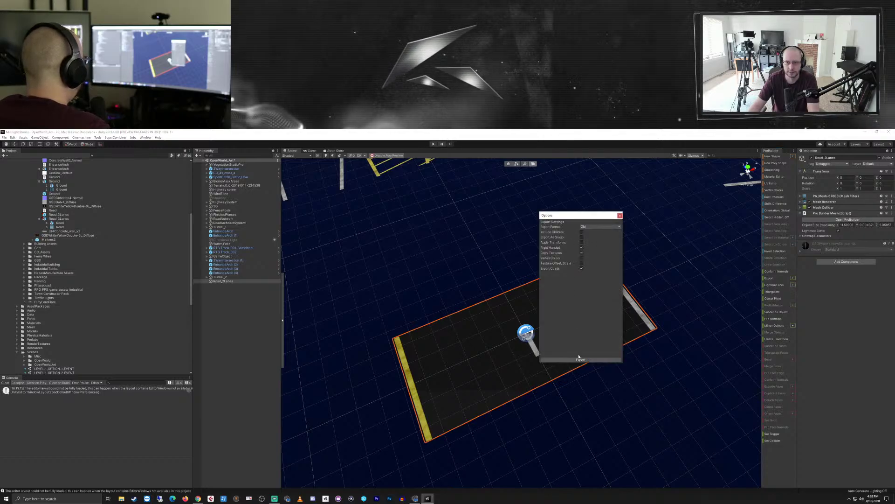
pyautogui.click(580, 359)
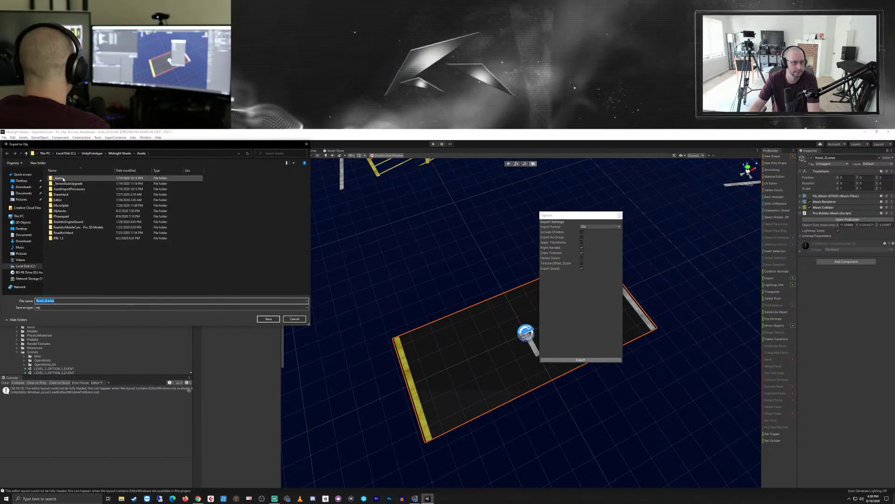
pyautogui.doubleClick(63, 178)
pyautogui.moveTo(144, 147); pyautogui.dragTo(0, 280)
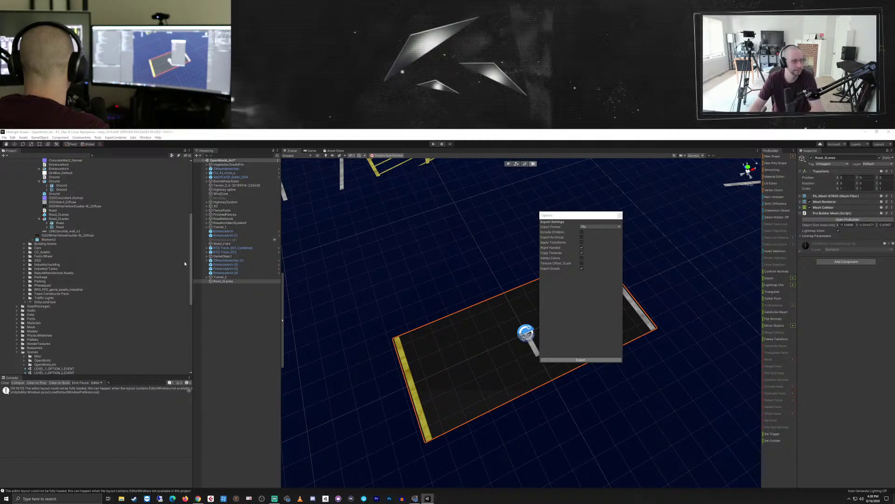
pyautogui.moveTo(190, 241); pyautogui.dragTo(191, 181)
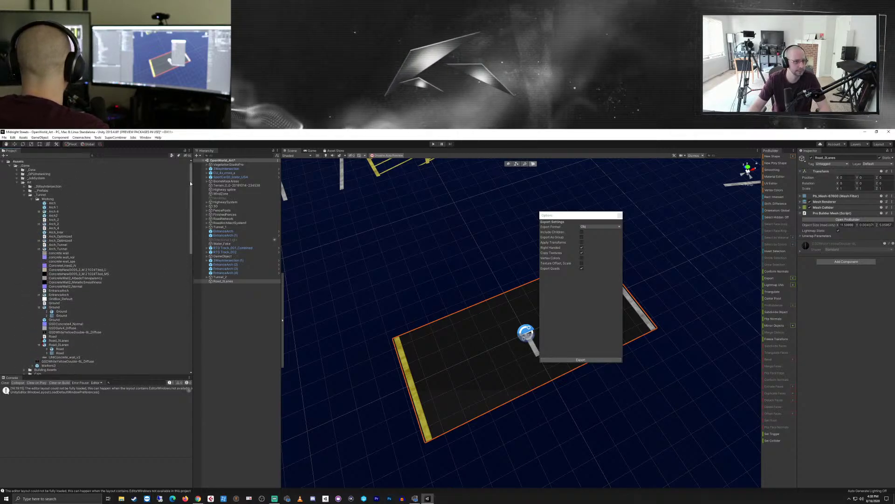
# - Export the road piece as the OBJ file Road_2Lanes into the Assets/_Game/Art/_Tunnel/Working folder
pyautogui.click(578, 358)
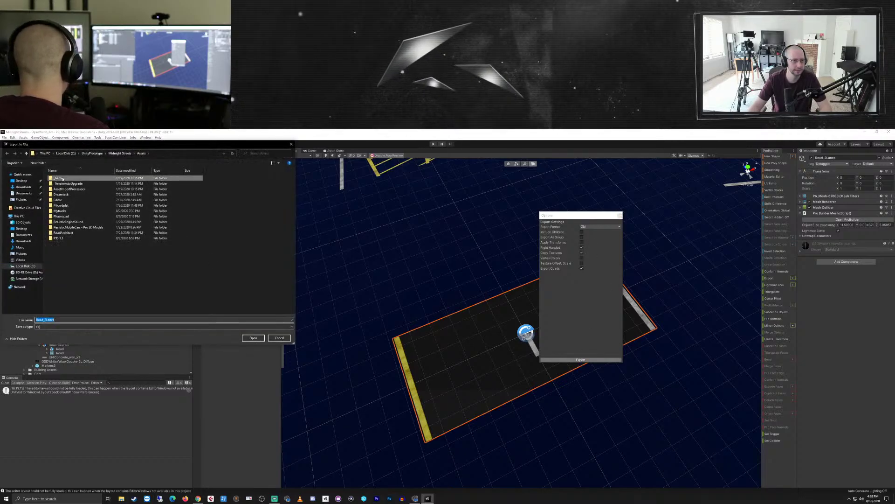
pyautogui.doubleClick(59, 178)
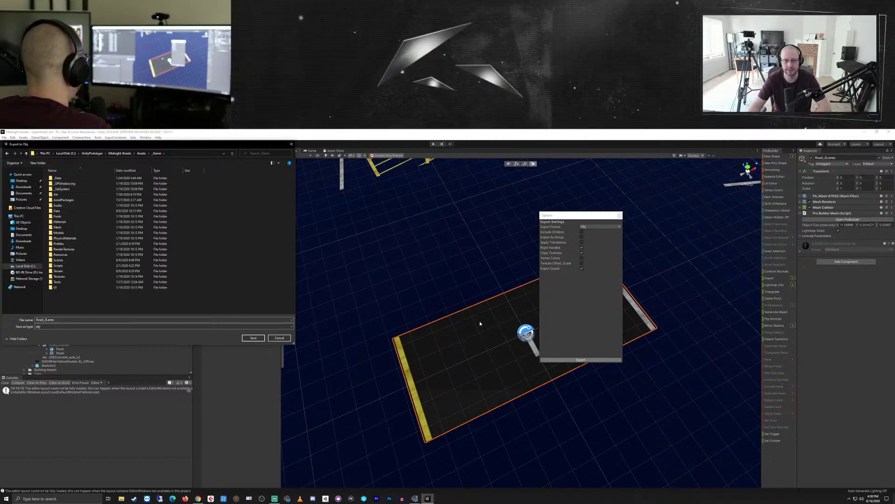
pyautogui.doubleClick(77, 195)
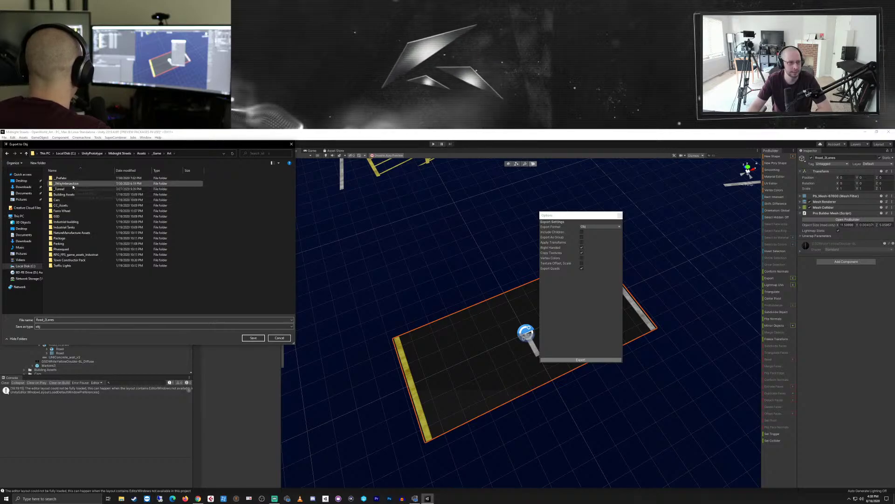
pyautogui.click(70, 189)
pyautogui.doubleClick(71, 189)
pyautogui.doubleClick(63, 178)
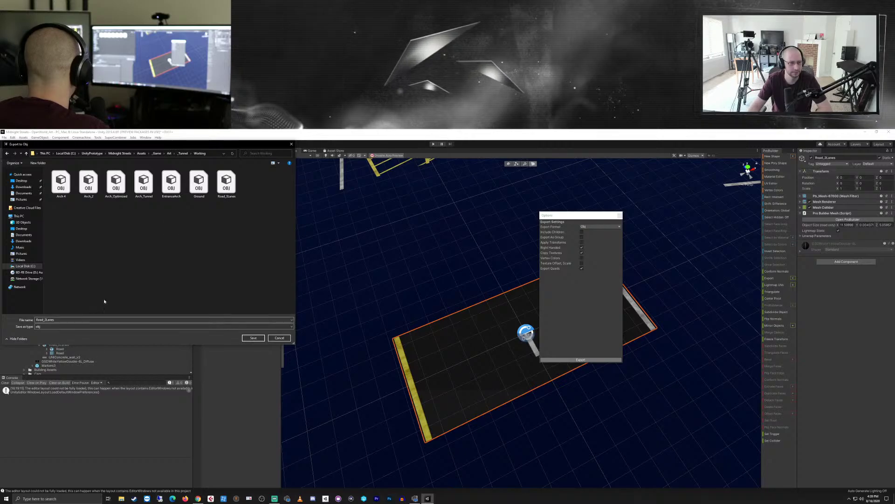
pyautogui.click(253, 337)
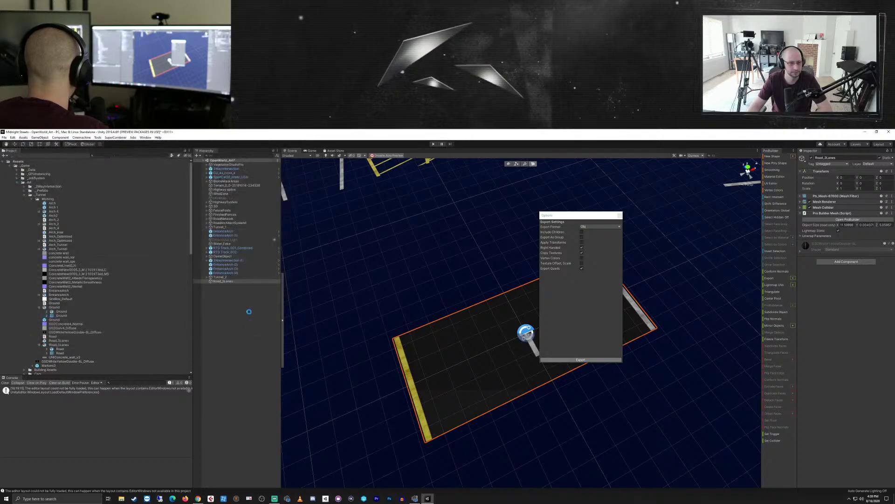
# - Place the newly exported Road_2Lanes model from the Working folder into the scene below the original road piece
pyautogui.click(59, 350)
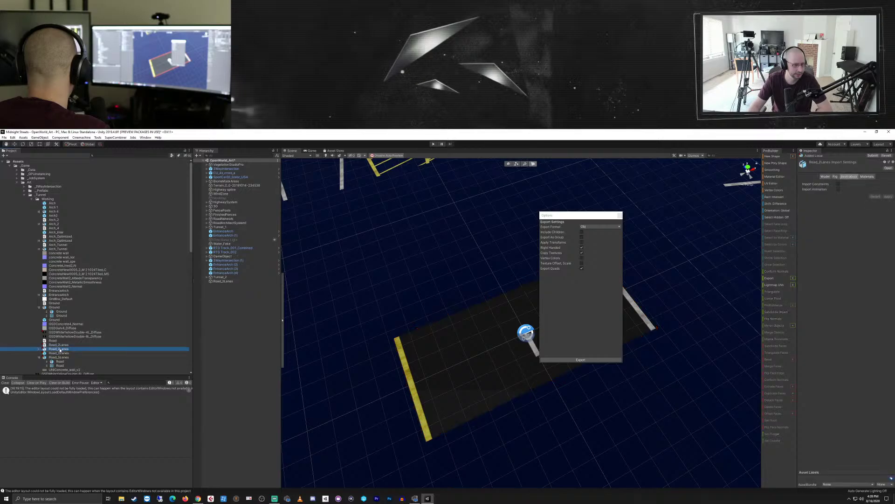
pyautogui.click(52, 357)
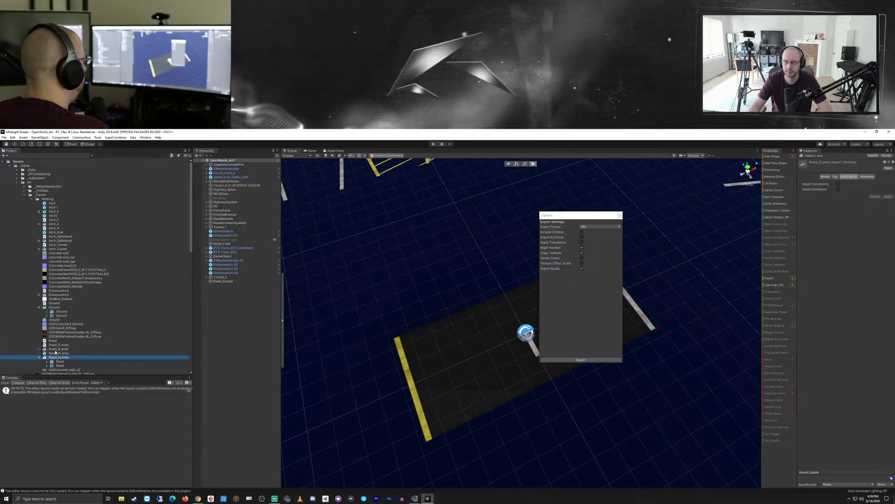
pyautogui.click(58, 349)
pyautogui.moveTo(188, 348); pyautogui.dragTo(229, 309)
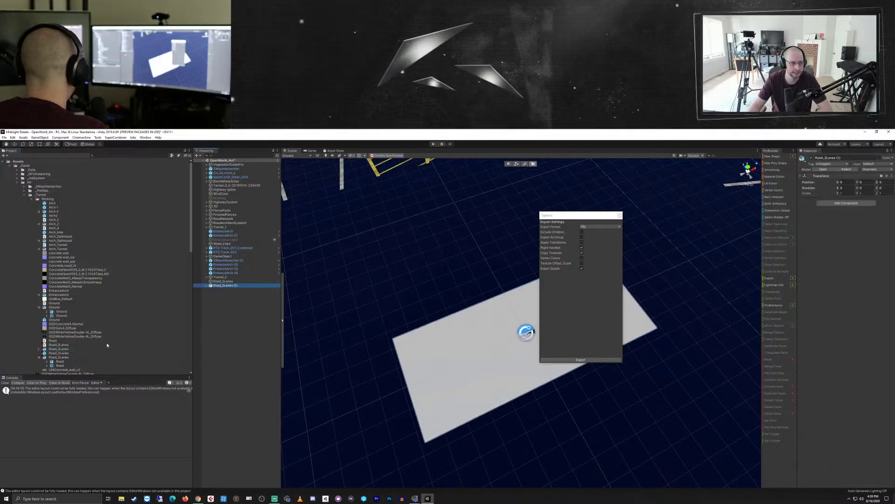
# - Locate the material used by the original Road_2Lanes piece's mesh renderer among the project assets
pyautogui.click(228, 281)
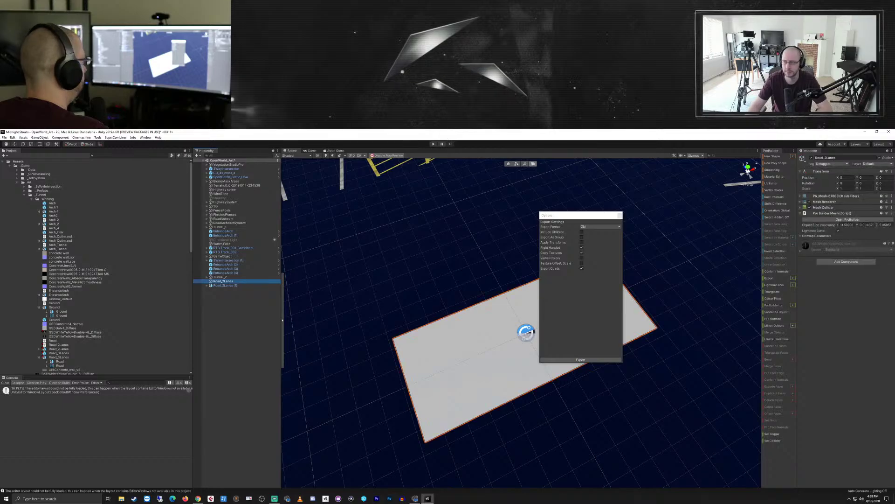
pyautogui.click(825, 201)
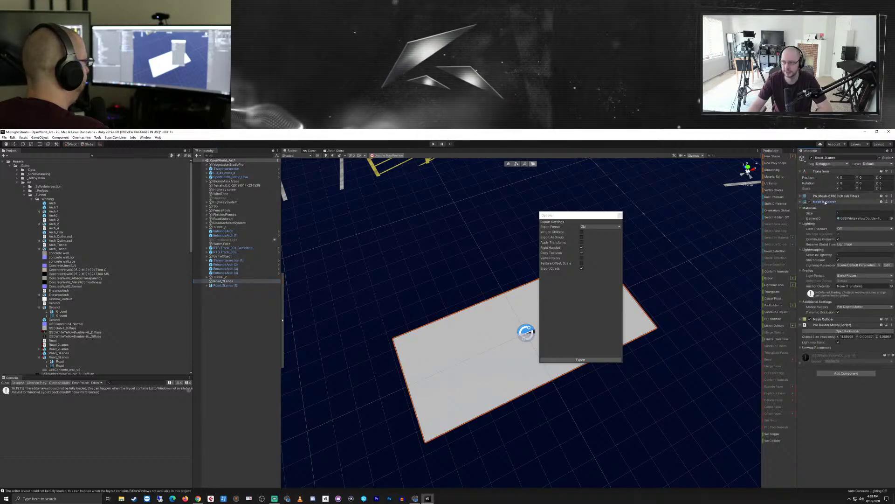
pyautogui.click(846, 219)
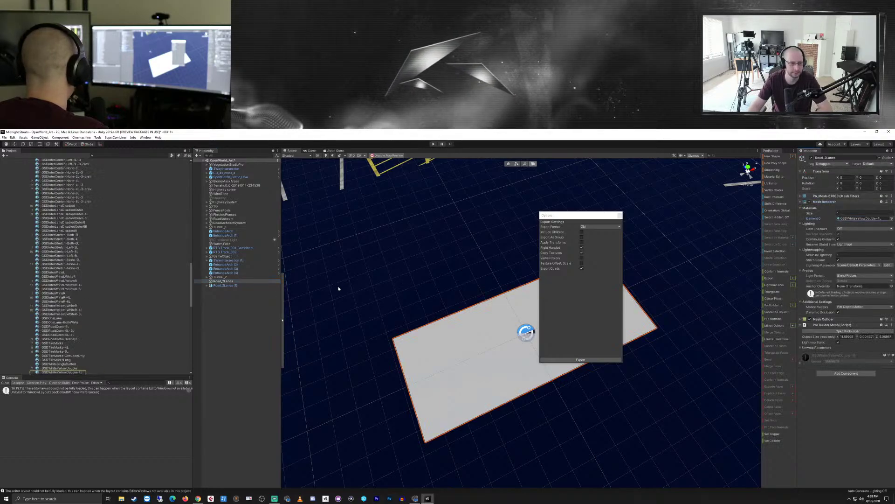
# - Unpack the placed Road_2Lanes (1) model completely and move its road mesh out of the parent to the scene root
pyautogui.click(227, 285)
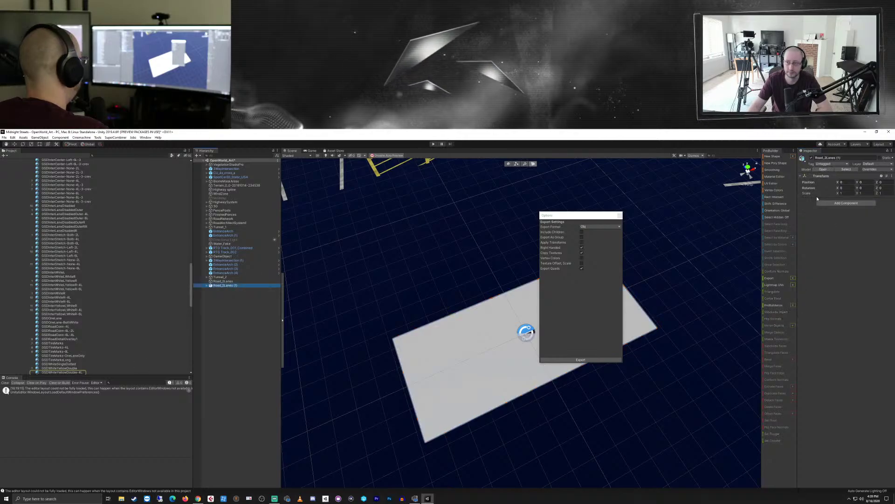
pyautogui.rightClick(234, 286)
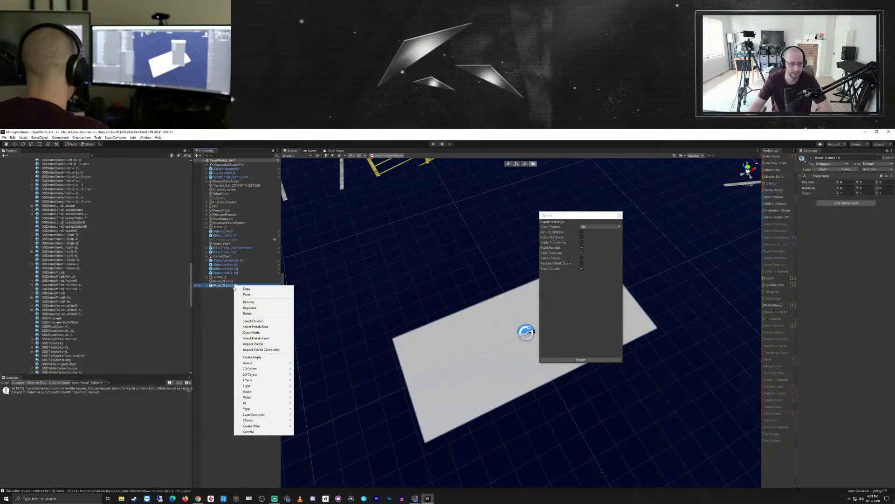
pyautogui.click(261, 349)
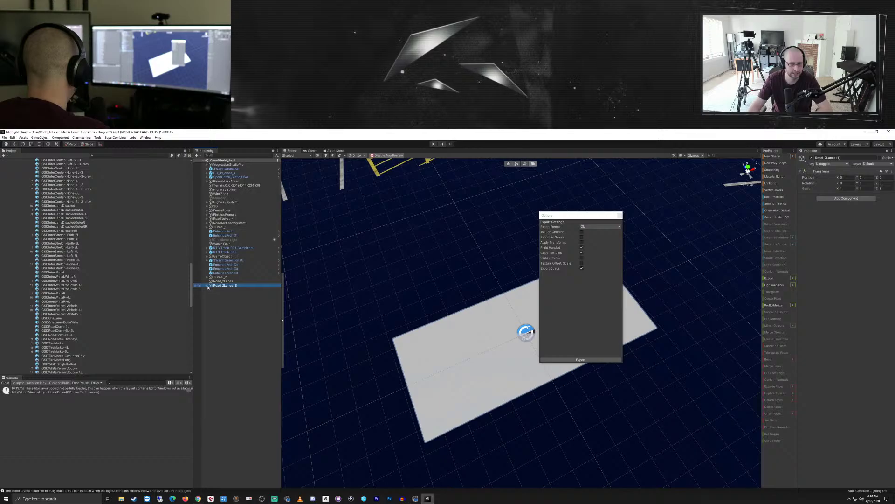
# - Assign the GSDWhiteYellowDouble-4L material to the unparented Road_2Lanes mesh
pyautogui.click(226, 289)
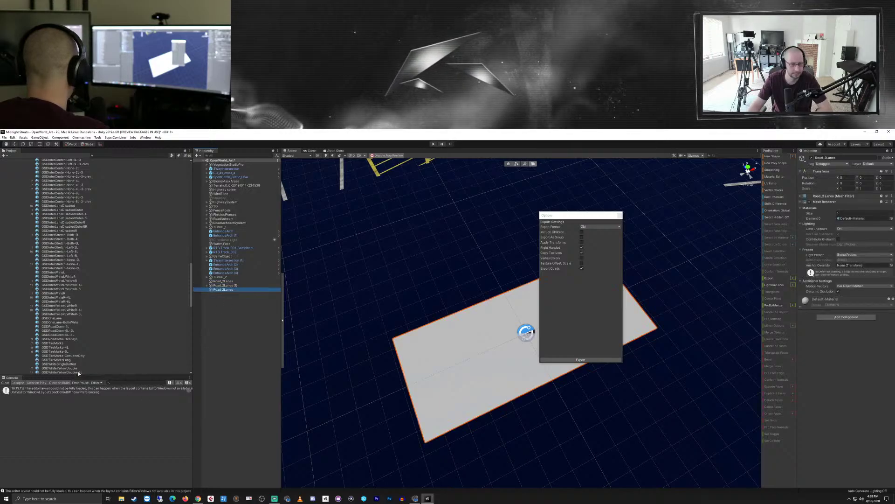
pyautogui.moveTo(79, 373); pyautogui.dragTo(857, 221)
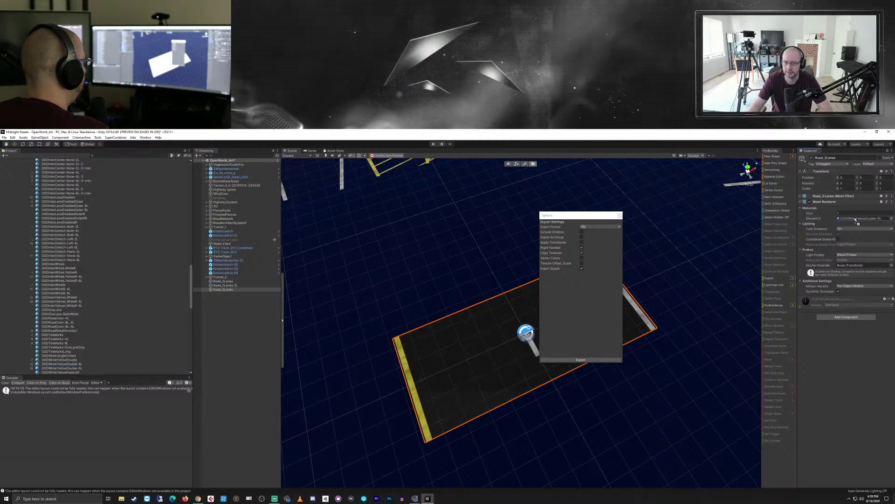
# - Deactivate the original Road_2Lanes and the empty Road_2Lanes (1), select the textured road piece and close the export options
pyautogui.keyDown('ctrl'); pyautogui.click(236, 281); pyautogui.keyUp('ctrl')
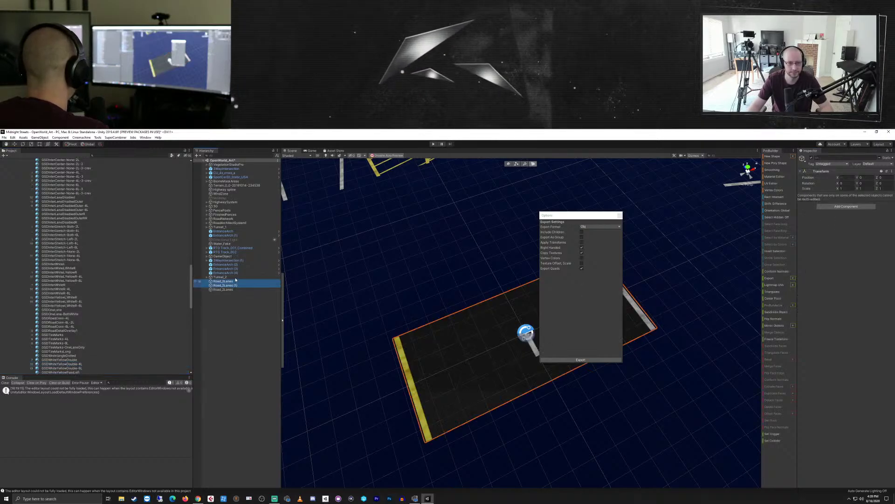
pyautogui.click(812, 158)
pyautogui.click(223, 290)
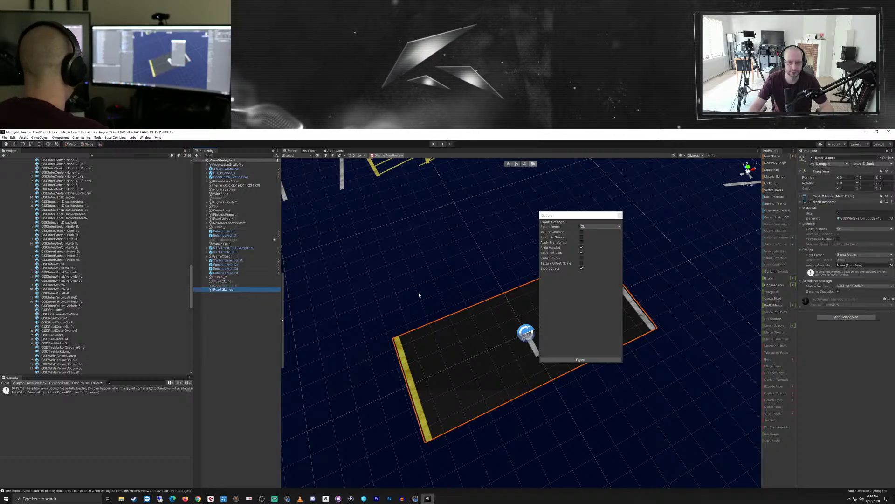
pyautogui.click(619, 215)
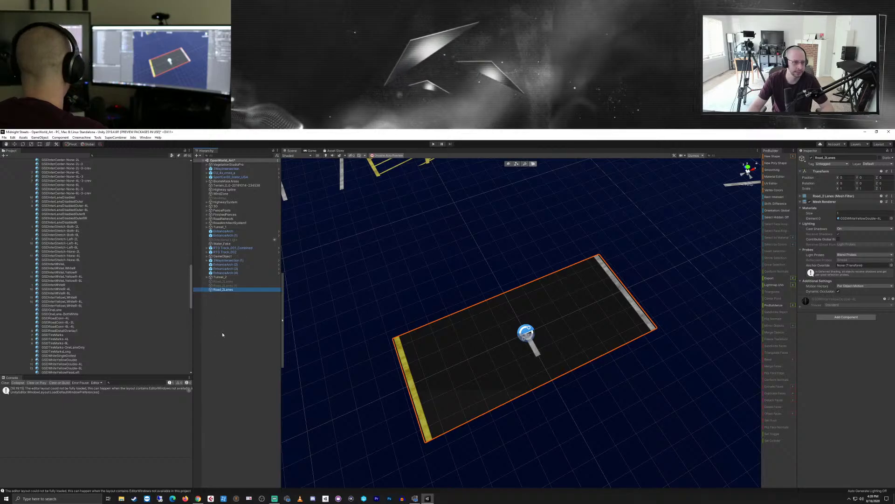
# - Save the textured Road_2Lanes piece as a prefab in the tunnel's Working folder
pyautogui.scroll(20, 96, 284)
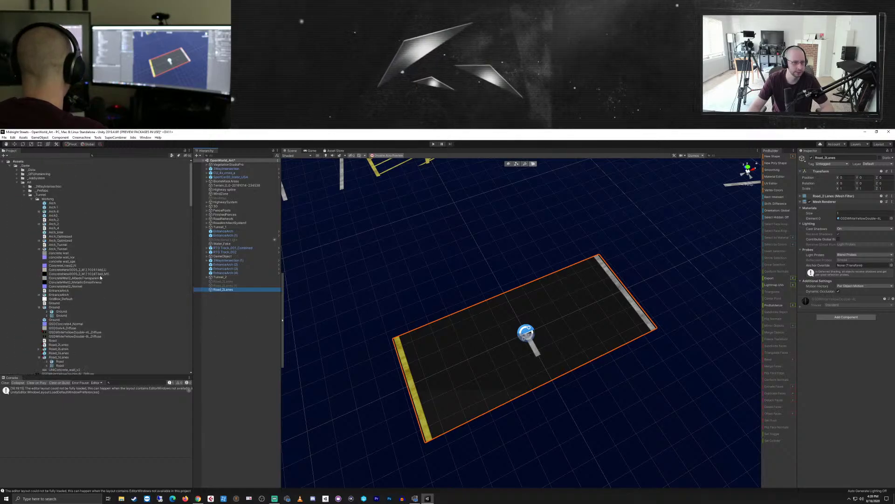
pyautogui.scroll(-3, 101, 277)
pyautogui.moveTo(231, 289); pyautogui.dragTo(58, 323)
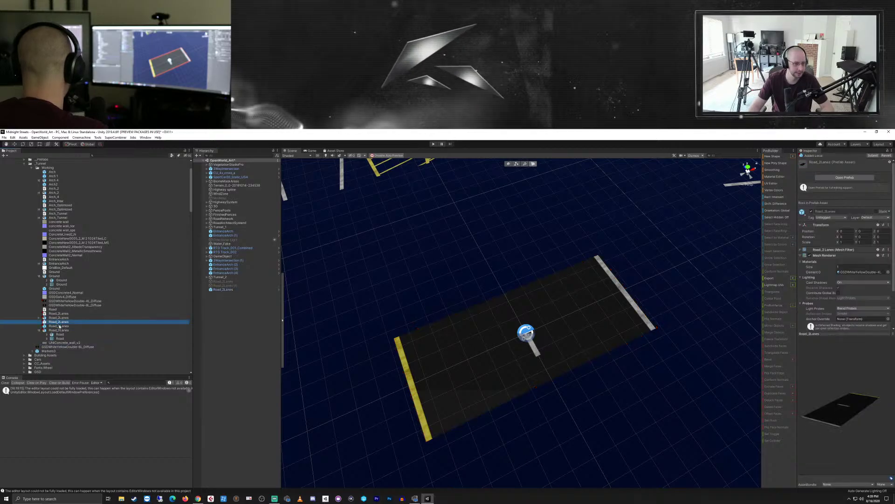
# - Delete the Road_2Lanes prefab instance and the two deactivated road objects from the scene
pyautogui.click(224, 290)
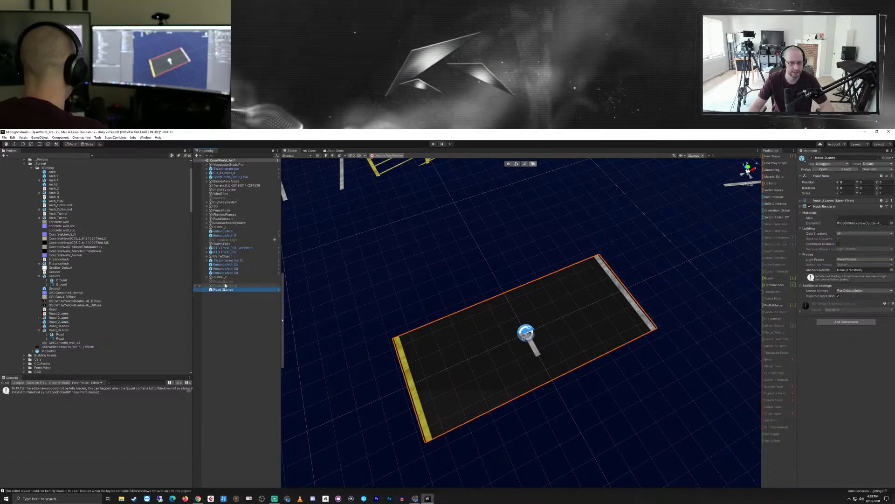
pyautogui.keyDown('shift'); pyautogui.click(223, 281); pyautogui.keyUp('shift')
pyautogui.press('Delete')
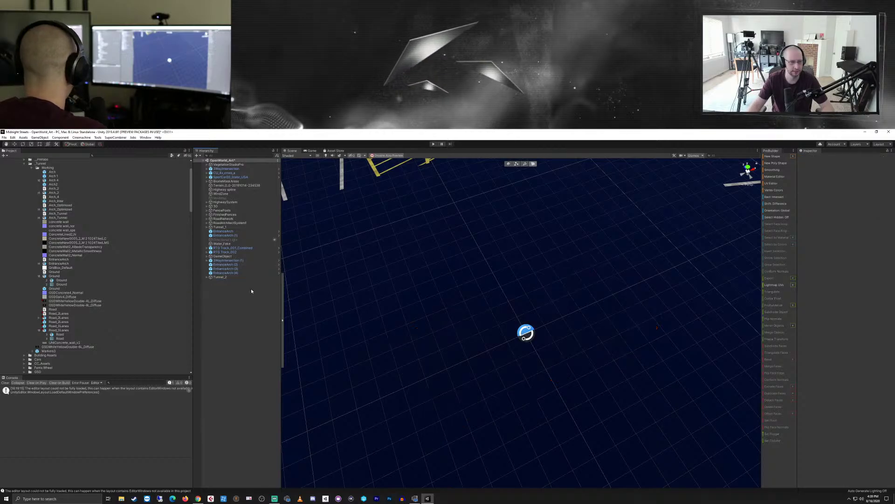
# - Find the tunnel entrance arches near the river and highway interchange
pyautogui.scroll(-5, 422, 344)
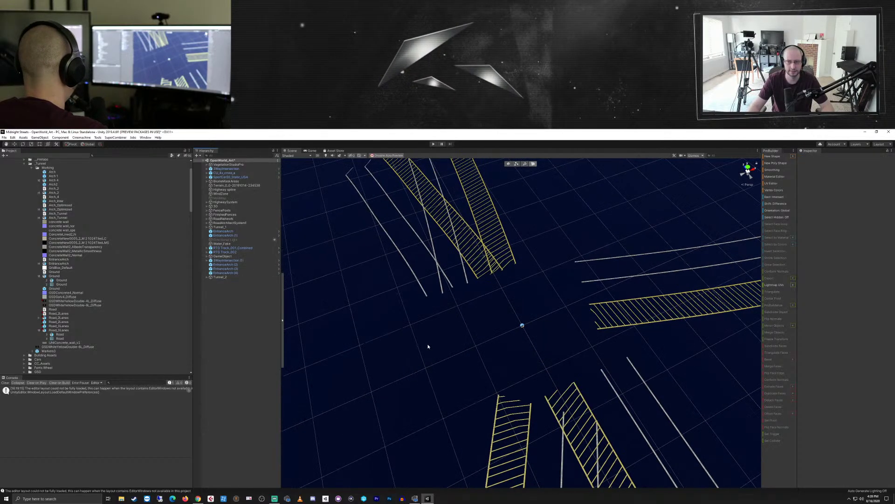
pyautogui.scroll(-10, 428, 346)
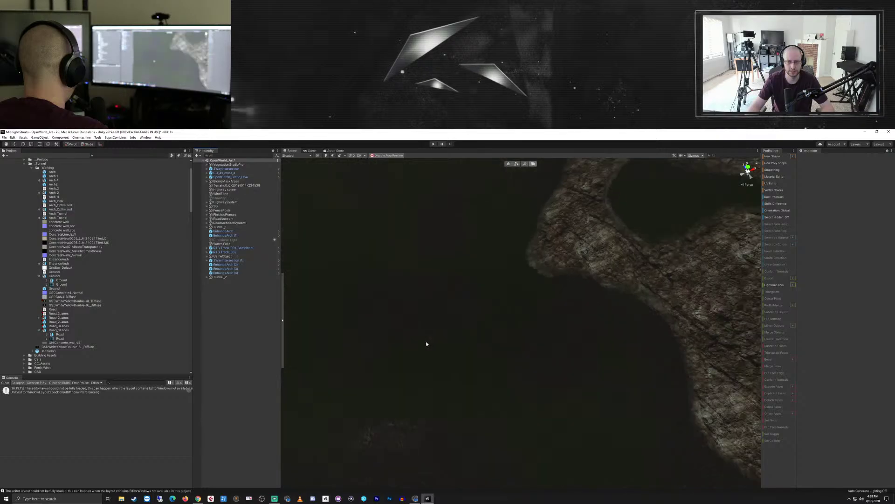
pyautogui.scroll(-10, 426, 344)
pyautogui.moveTo(435, 376); pyautogui.dragTo(290, 231, button='middle')
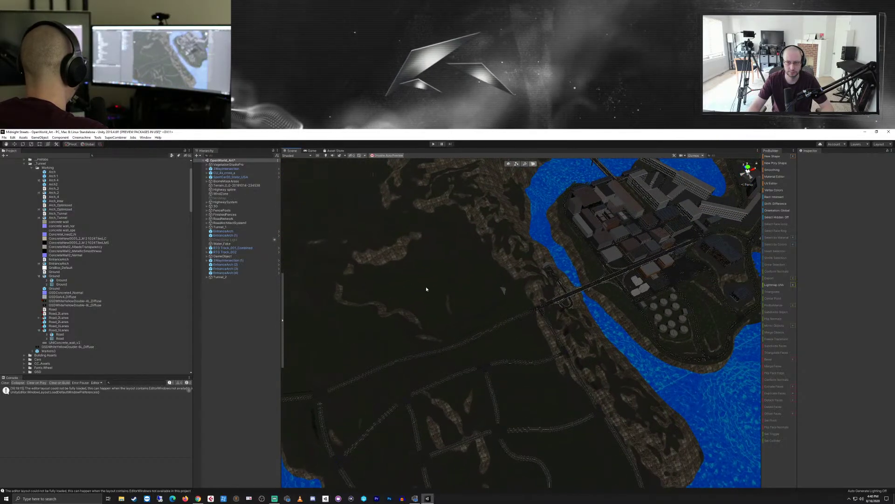
pyautogui.scroll(10, 426, 289)
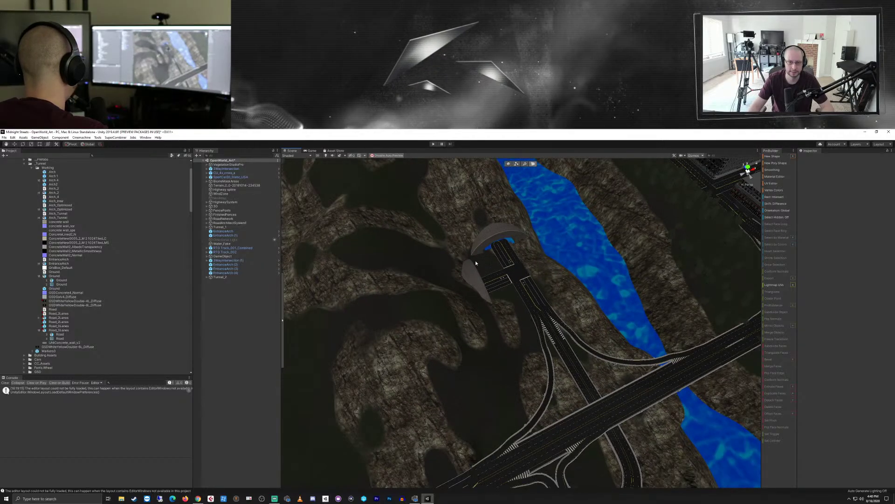
# - Inspect the entrance arch and tunnel interior, and select the West Road spline mesh inside the tunnel
pyautogui.click(476, 263)
pyautogui.press('f')
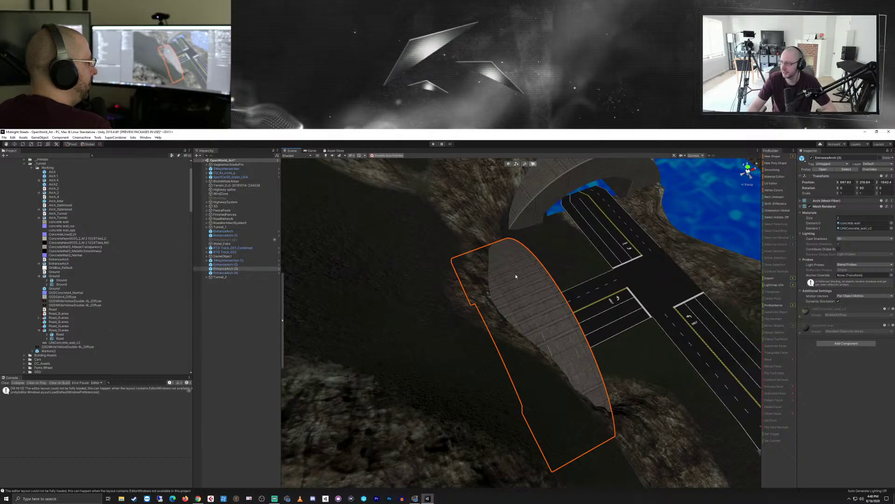
pyautogui.moveTo(516, 276); pyautogui.dragTo(566, 342, button='right')
pyautogui.moveTo(566, 342); pyautogui.dragTo(520, 154, button='middle')
pyautogui.press('f')
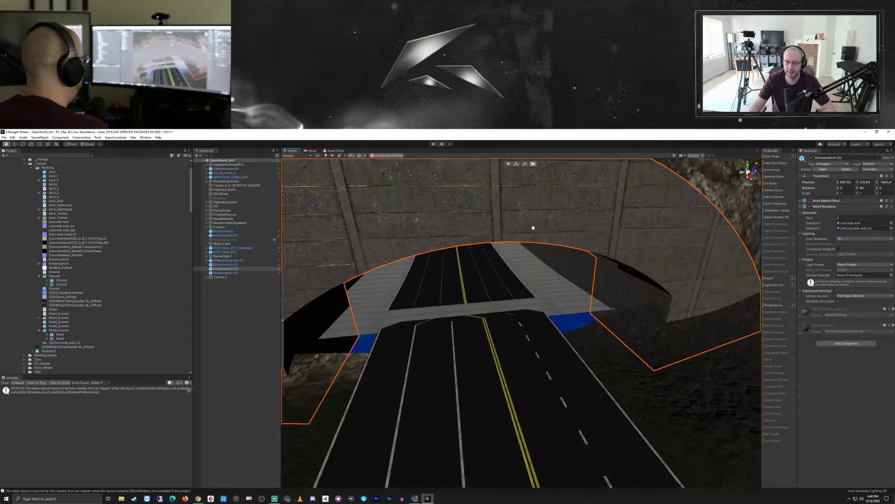
pyautogui.scroll(3, 543, 241)
pyautogui.moveTo(543, 241); pyautogui.dragTo(576, 332, button='right')
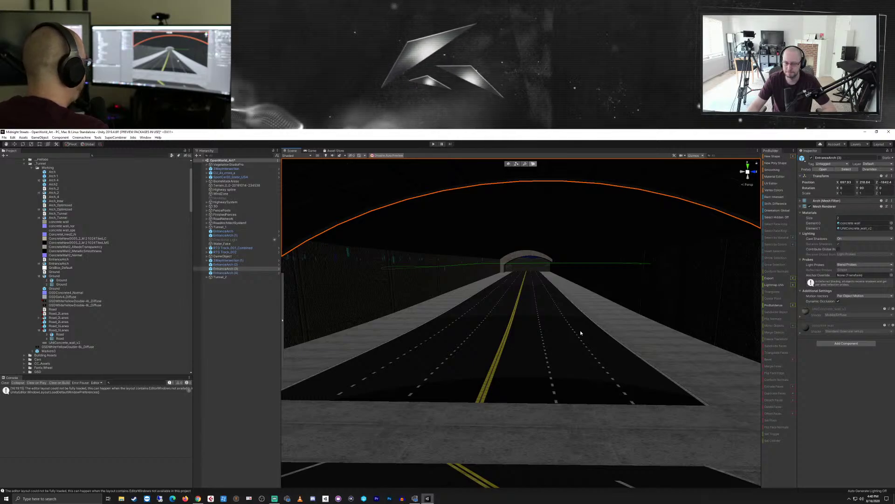
pyautogui.click(592, 362)
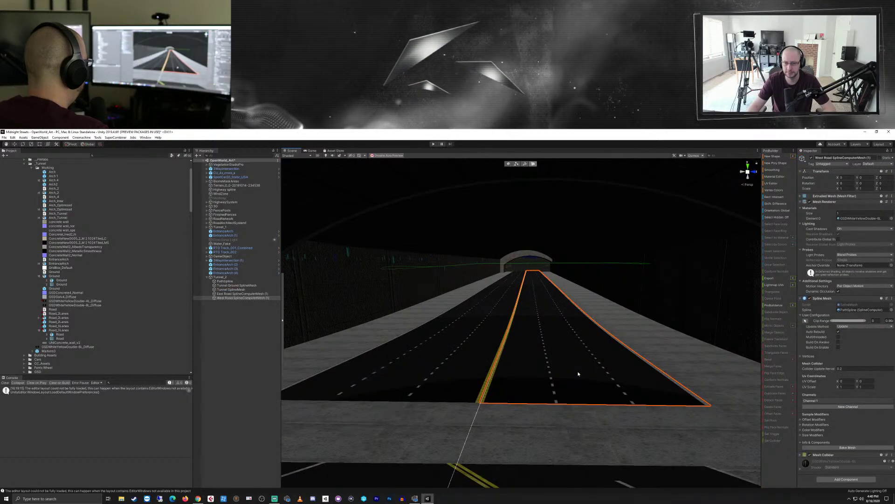
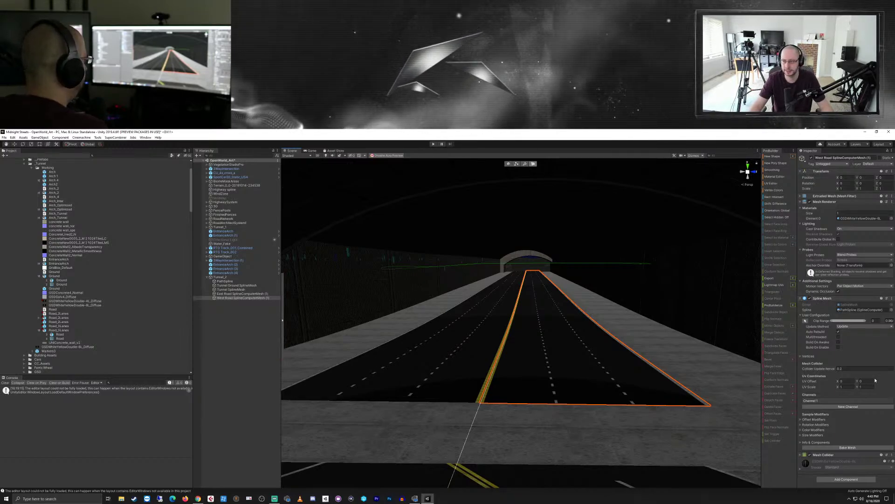
# - Review the Road mesh settings in Channel 1 and compare the East Road and West Road spline mesh selections
pyautogui.click(819, 399)
pyautogui.doubleClick(834, 414)
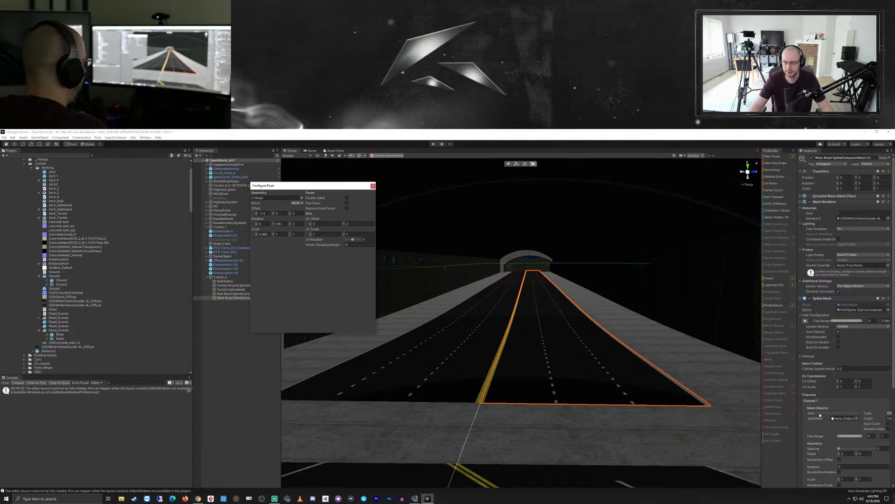
pyautogui.keyDown('ctrl'); pyautogui.click(237, 294); pyautogui.keyUp('ctrl')
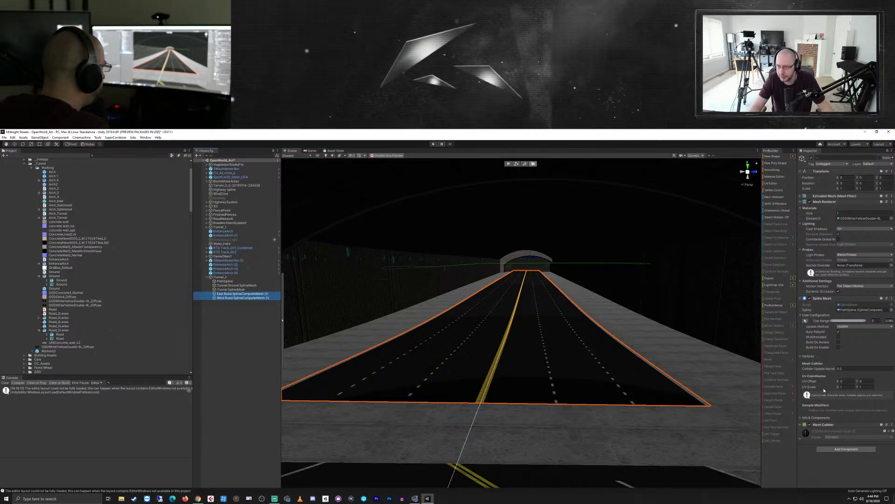
pyautogui.click(241, 302)
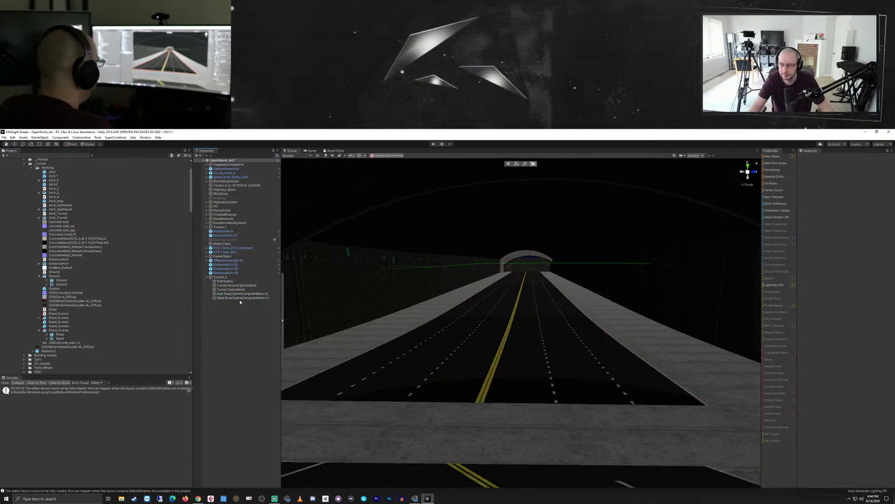
pyautogui.click(240, 298)
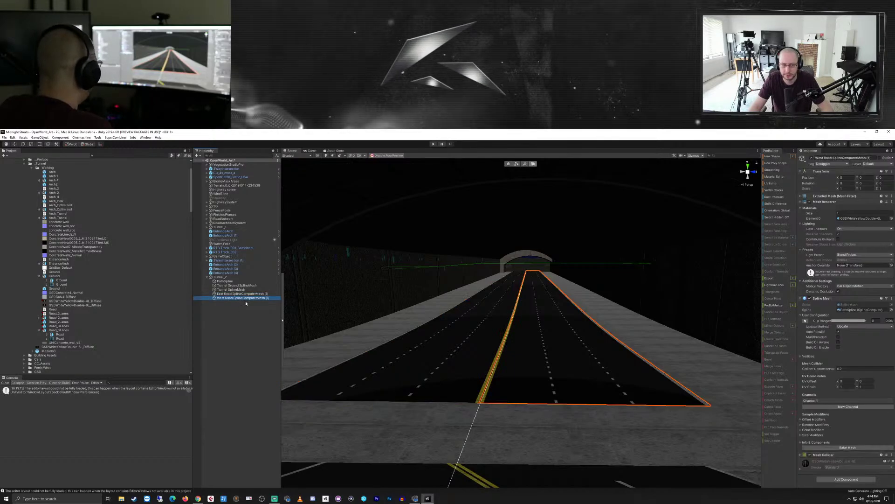
# - Add a second channel to the West Road spline mesh, expand its settings and close the Road configuration window
pyautogui.click(812, 400)
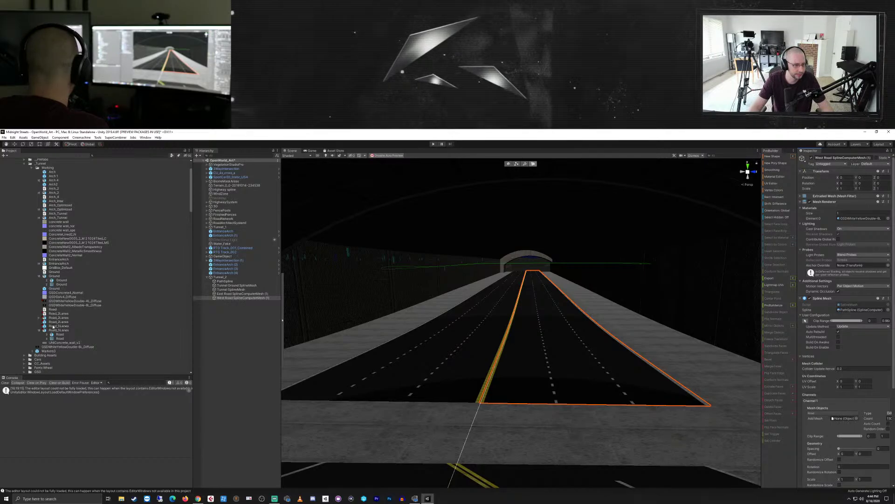
pyautogui.moveTo(53, 322); pyautogui.dragTo(844, 420)
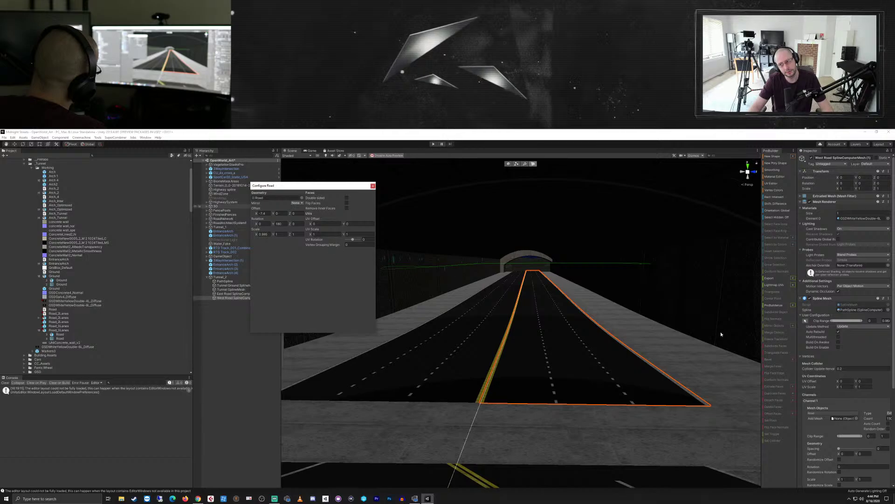
pyautogui.scroll(-3, 829, 388)
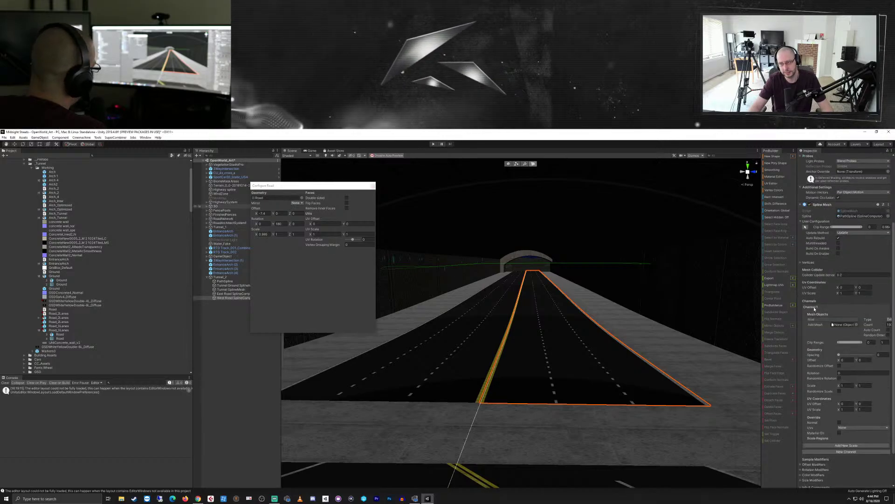
pyautogui.click(814, 308)
pyautogui.click(820, 406)
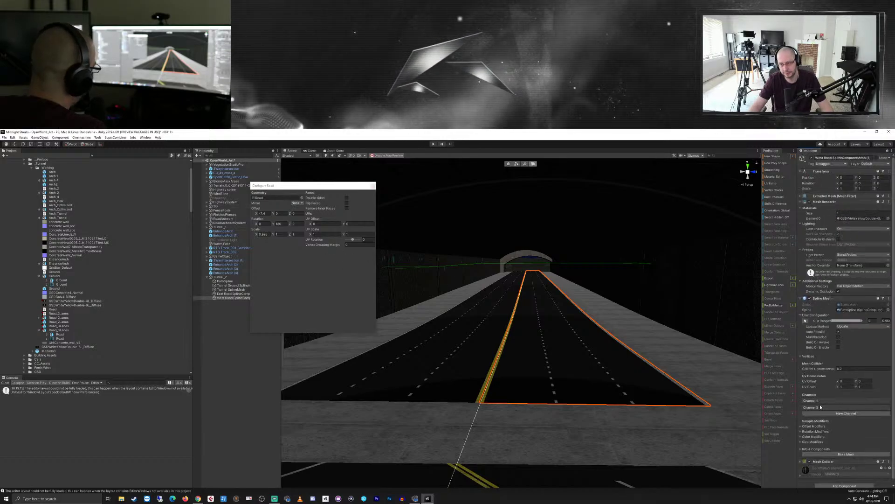
pyautogui.click(817, 407)
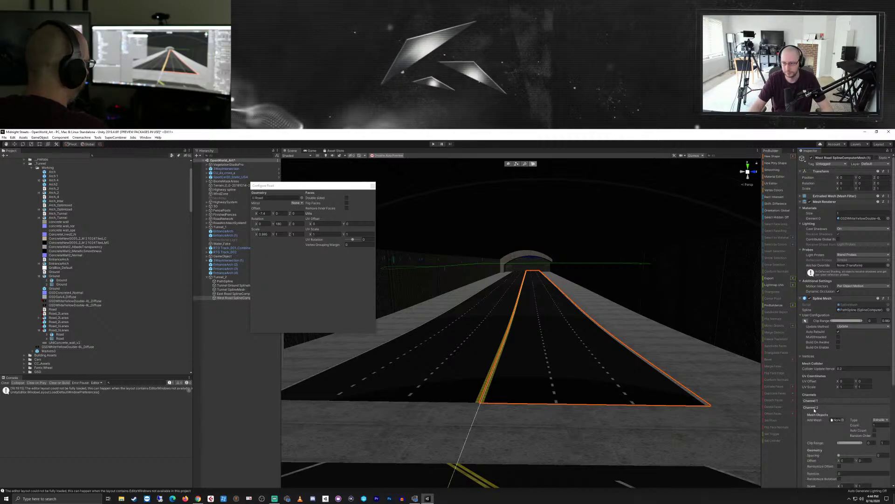
pyautogui.click(373, 186)
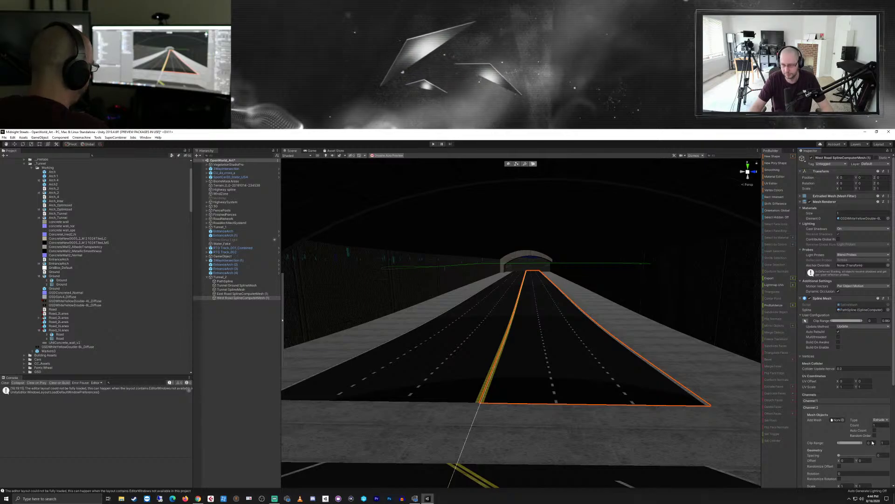
# - Try adding the multi-lane road prefab to Channel 1 of the West Road spline mesh, including its new materials
pyautogui.click(816, 401)
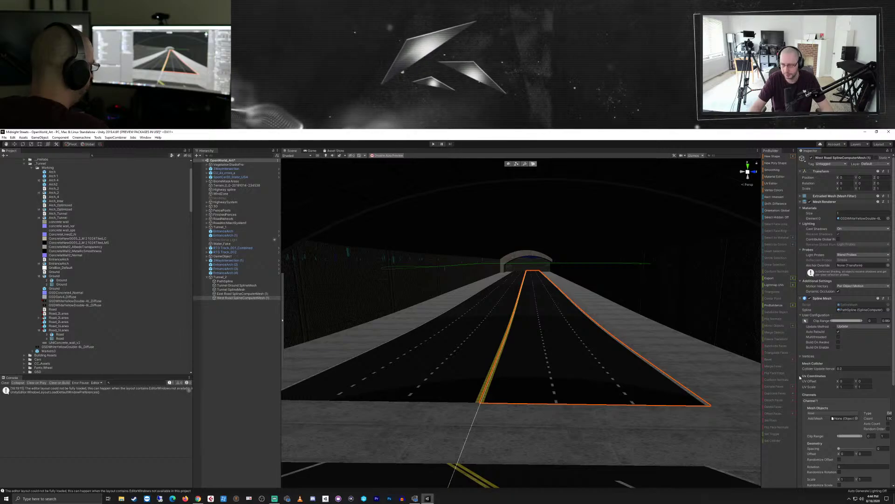
pyautogui.moveTo(794, 374); pyautogui.dragTo(745, 376)
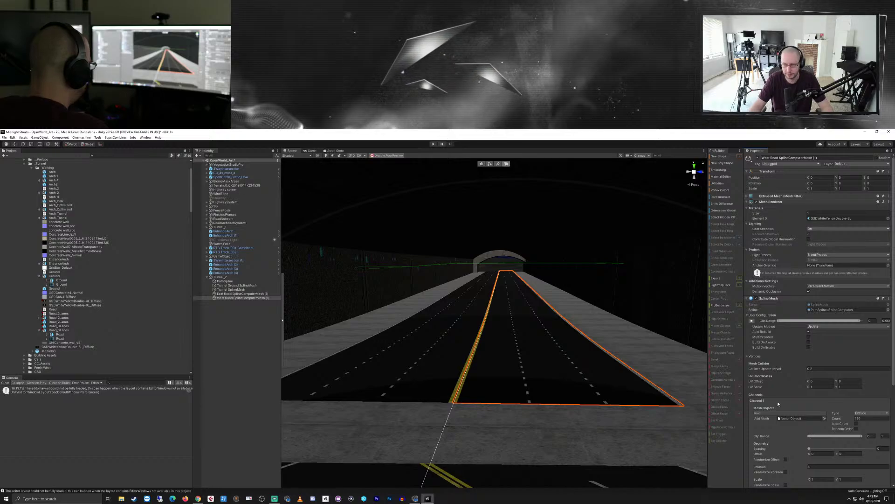
pyautogui.scroll(-5, 778, 404)
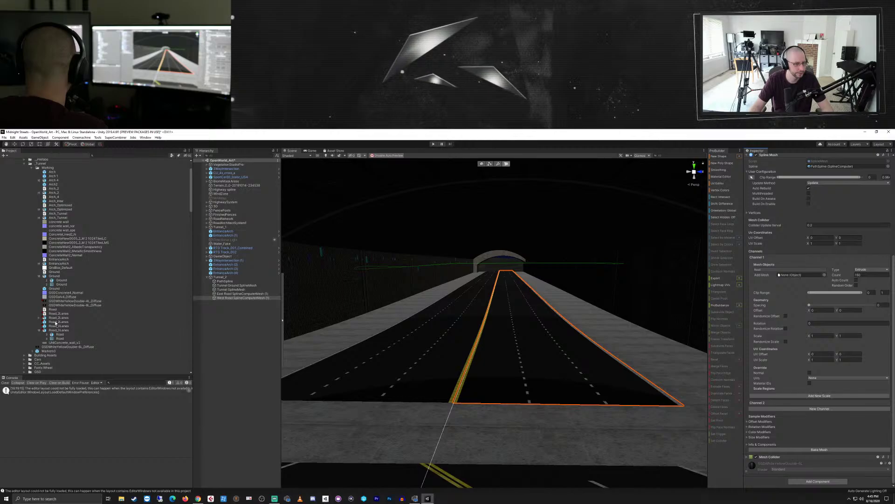
pyautogui.moveTo(56, 322); pyautogui.dragTo(792, 279)
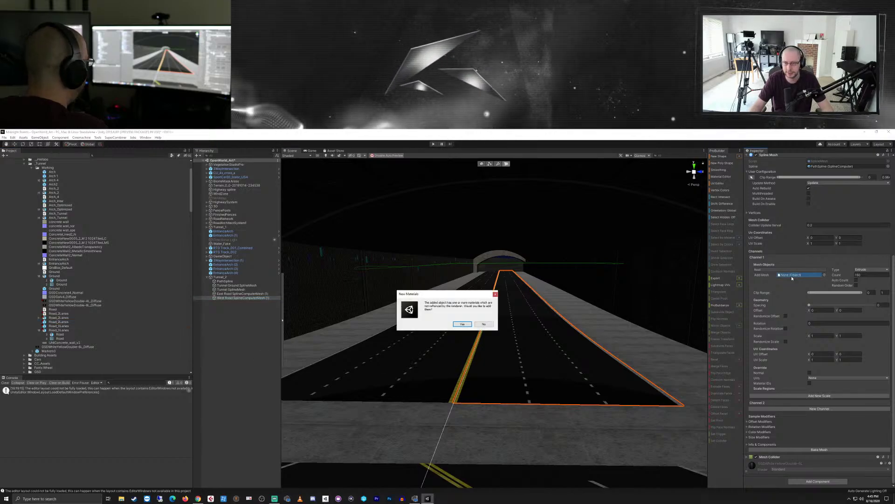
pyautogui.click(461, 325)
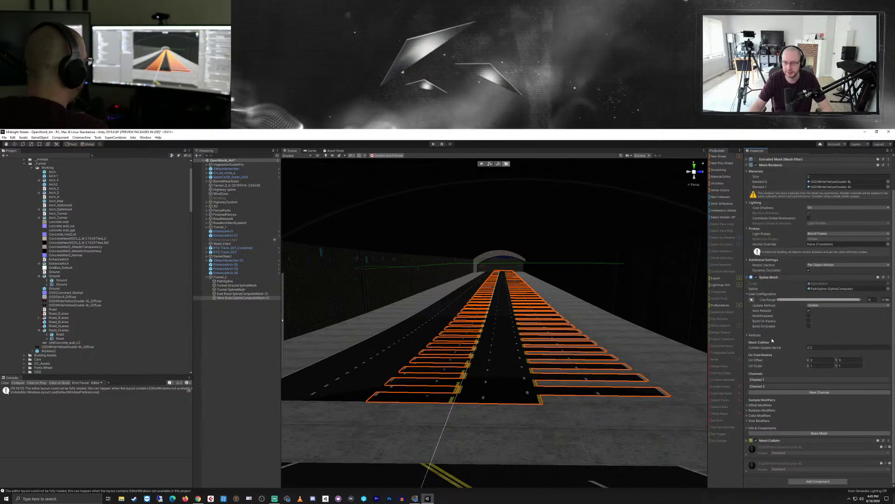
# - Delete Channel 2 from the West Road spline mesh
pyautogui.rightClick(767, 386)
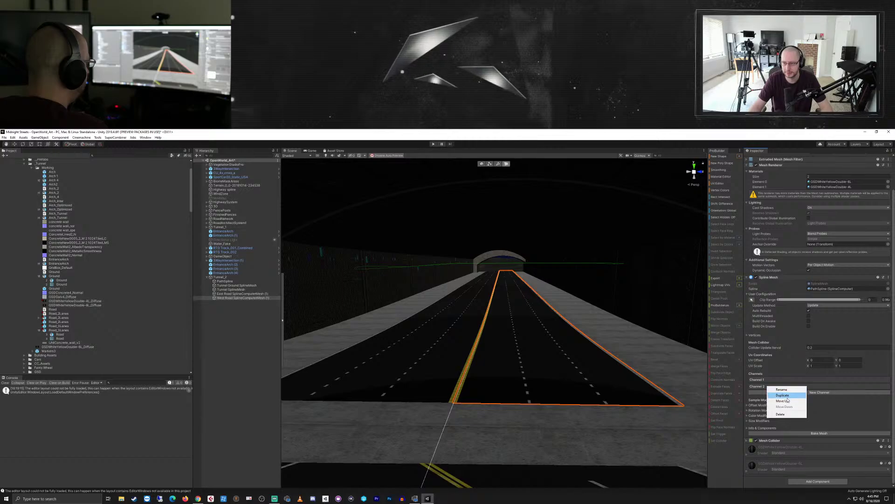
pyautogui.click(787, 414)
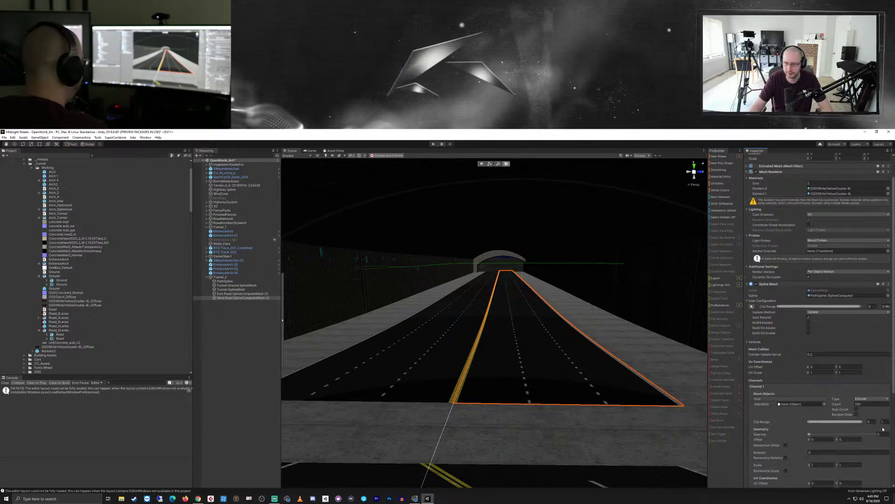
pyautogui.rightClick(784, 401)
pyautogui.click(770, 414)
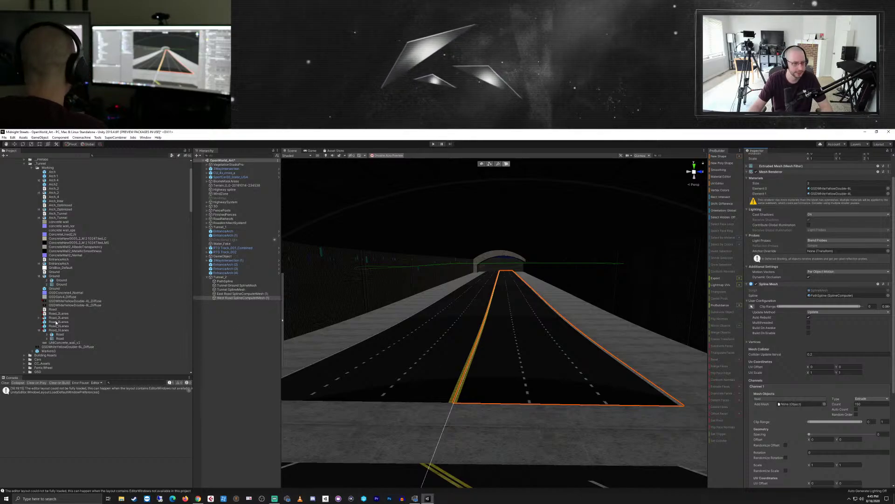
# - Add the multi-lane road prefab to Channel 1 and set its X offset to -7.4 and Y rotation to 180
pyautogui.moveTo(56, 322); pyautogui.dragTo(816, 404)
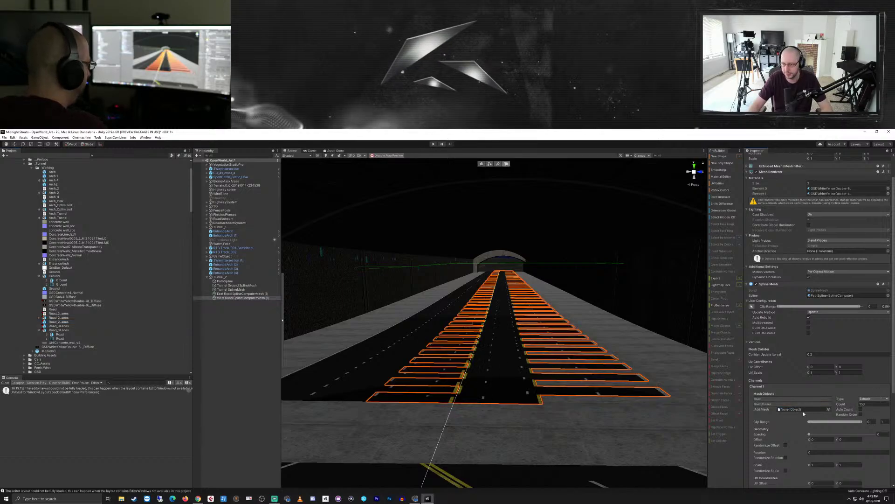
pyautogui.doubleClick(768, 399)
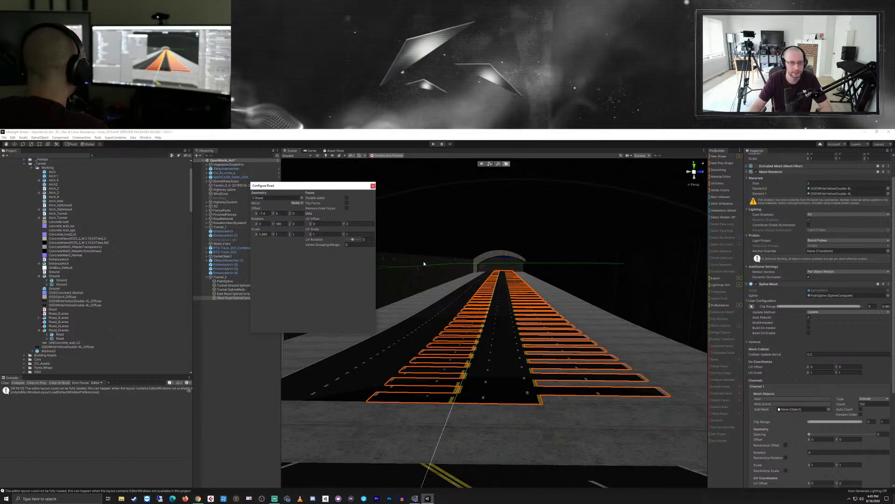
pyautogui.click(263, 213)
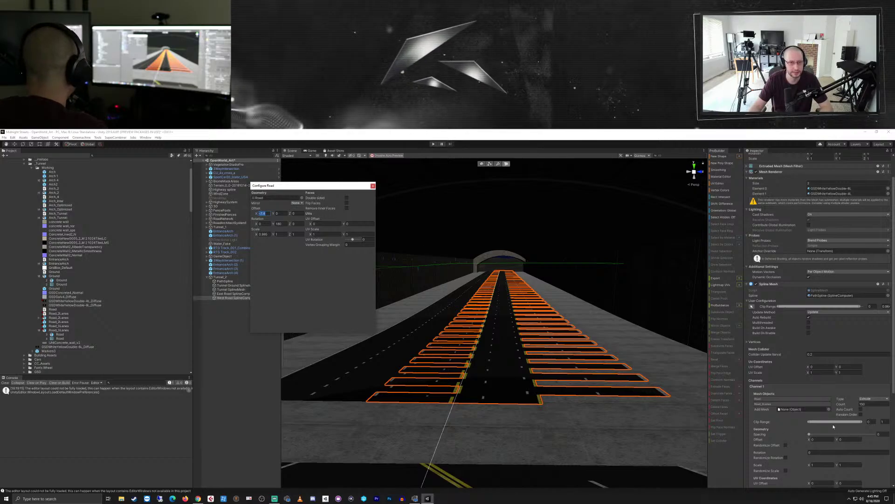
pyautogui.click(793, 404)
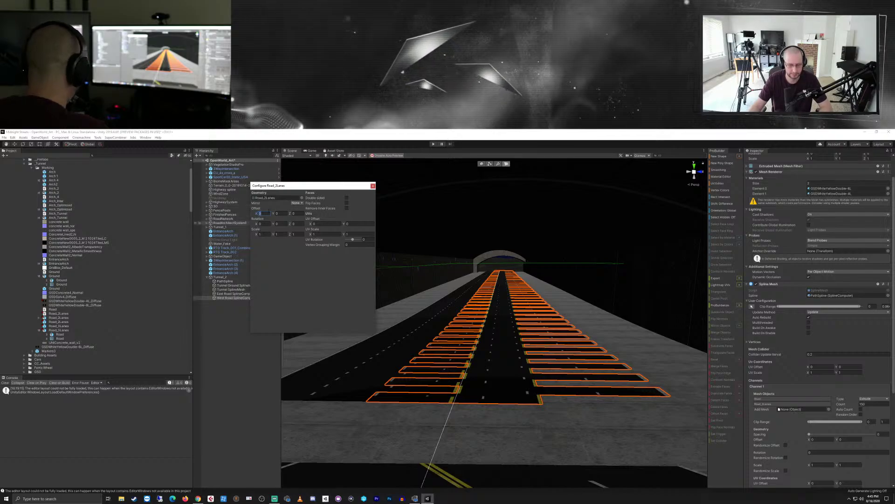
pyautogui.write('-7.4')
pyautogui.click(278, 224)
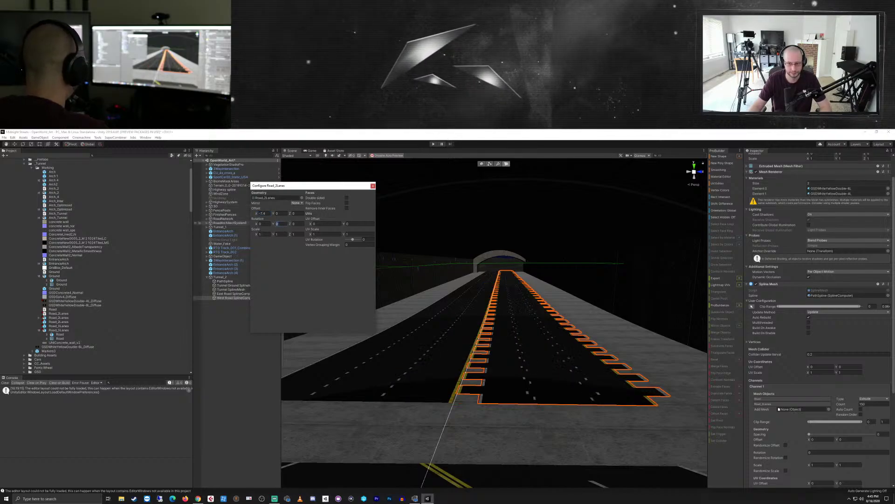
pyautogui.write('180')
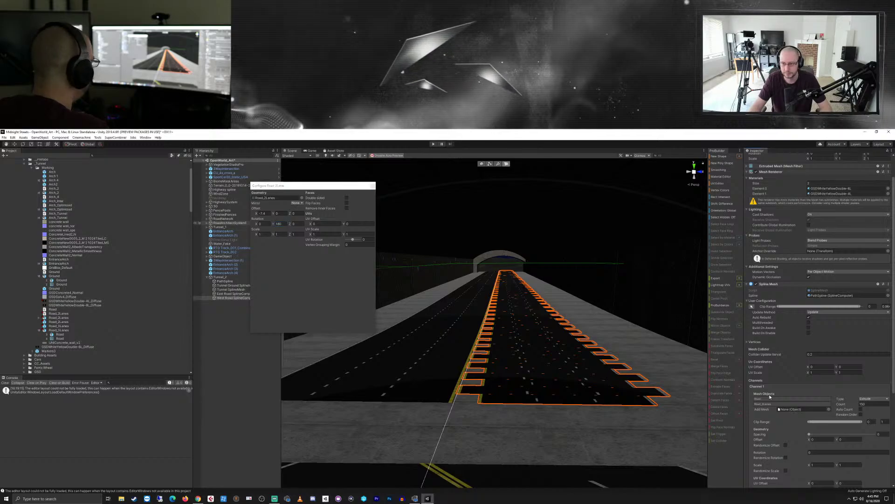
# - Match the multi-lane mesh's X scale to the original Road mesh, and delete the Road mesh from Channel 1
pyautogui.click(768, 398)
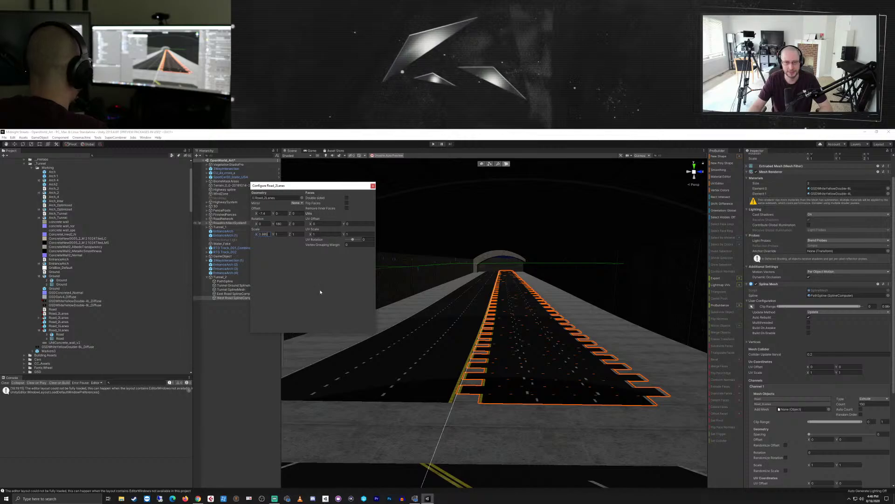
pyautogui.rightClick(767, 399)
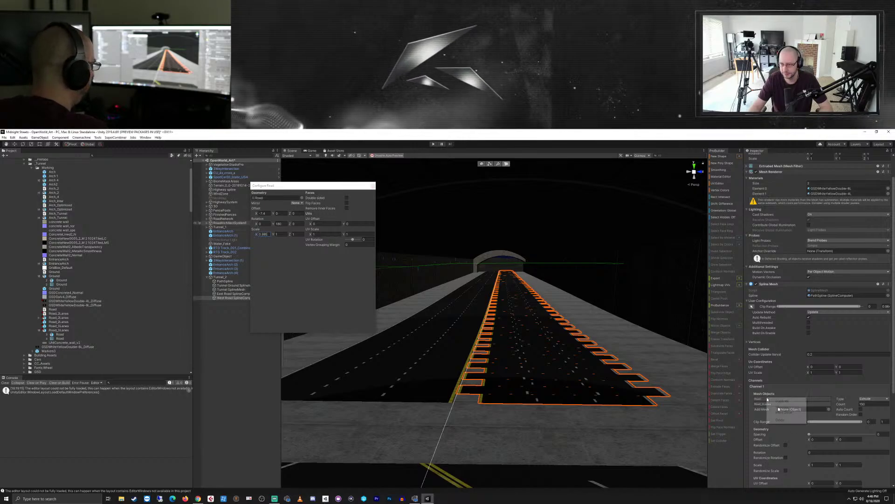
pyautogui.click(784, 420)
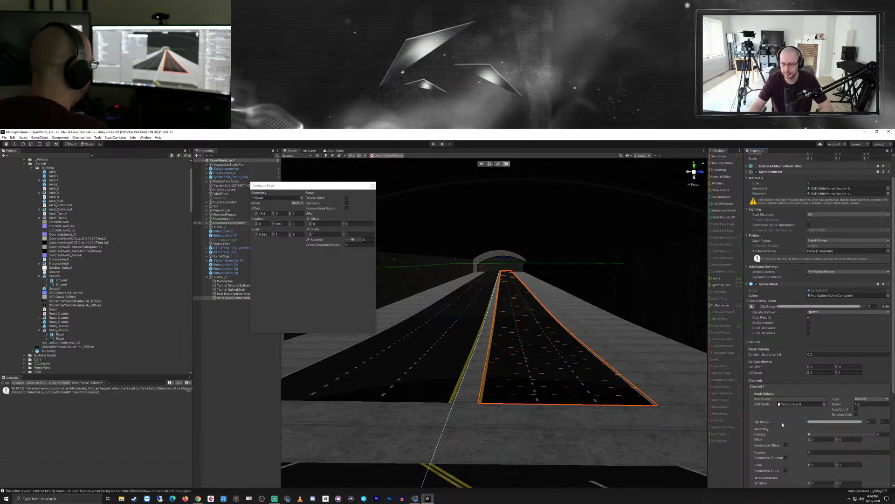
pyautogui.click(372, 187)
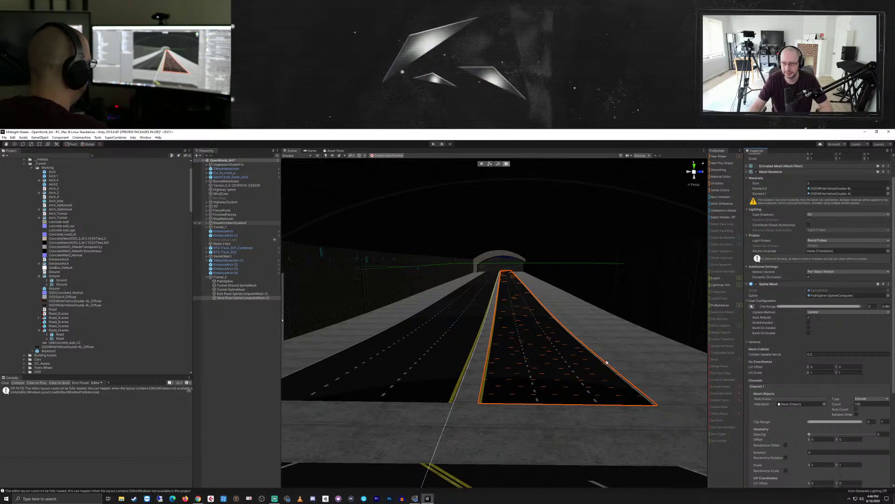
pyautogui.scroll(-5, 792, 407)
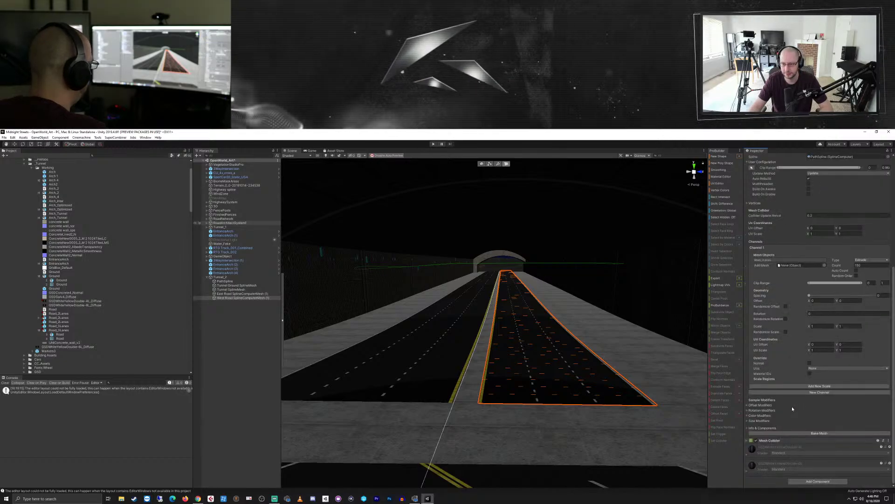
pyautogui.scroll(6, 792, 407)
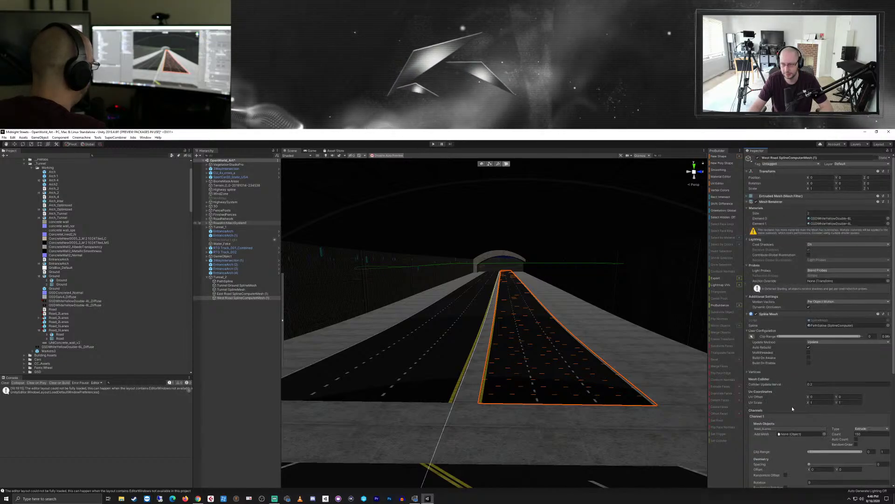
# - Remove the Spline Mesh, Mesh Renderer, Mesh Filter and Mesh Collider components from the West Road spline mesh object
pyautogui.click(889, 315)
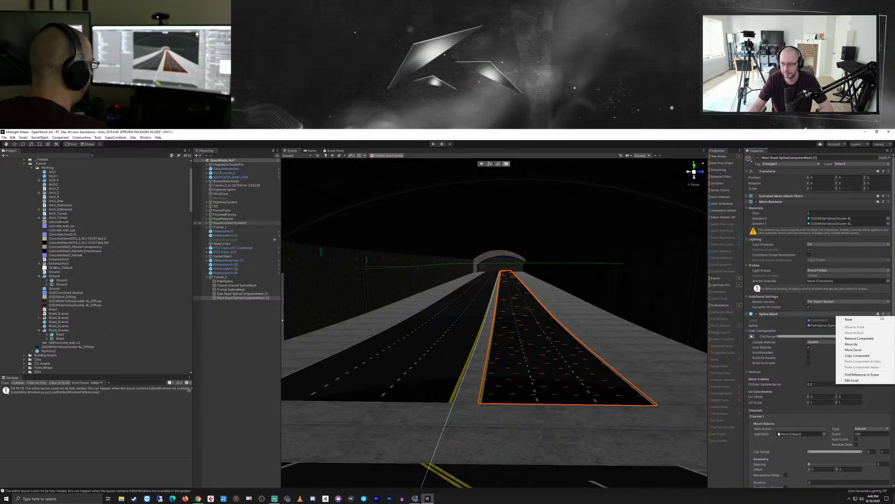
pyautogui.click(856, 320)
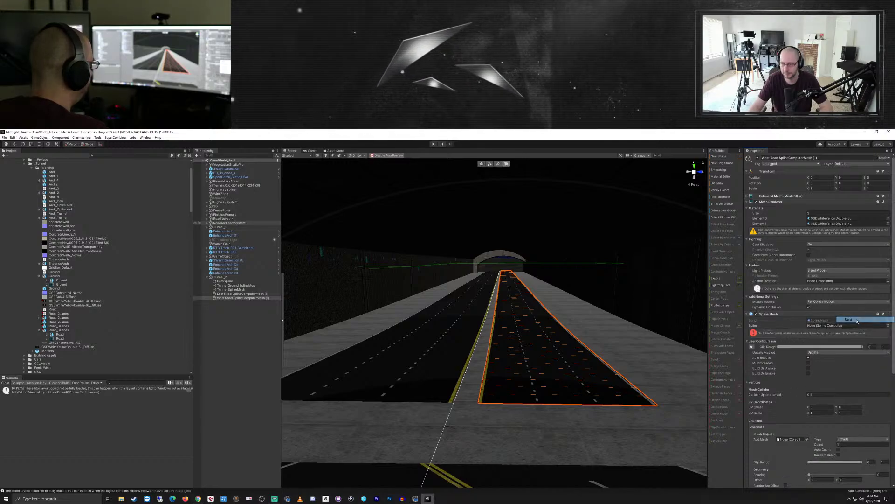
pyautogui.click(887, 315)
pyautogui.click(856, 339)
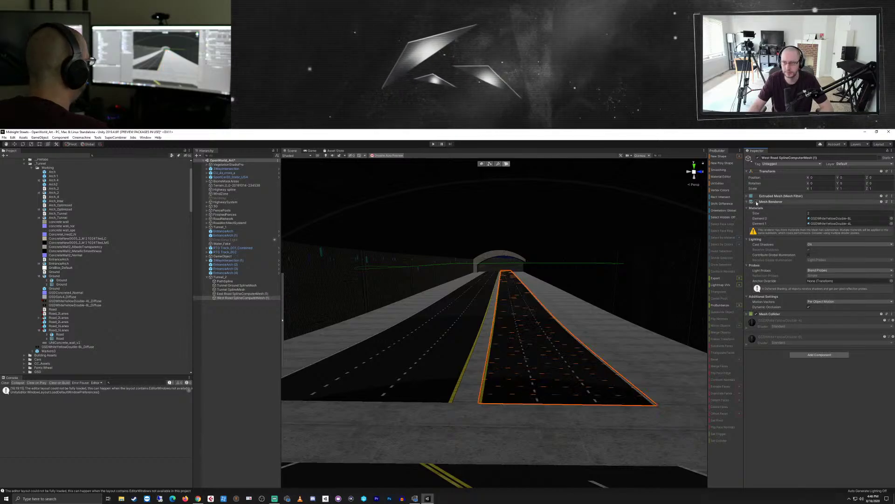
pyautogui.click(892, 202)
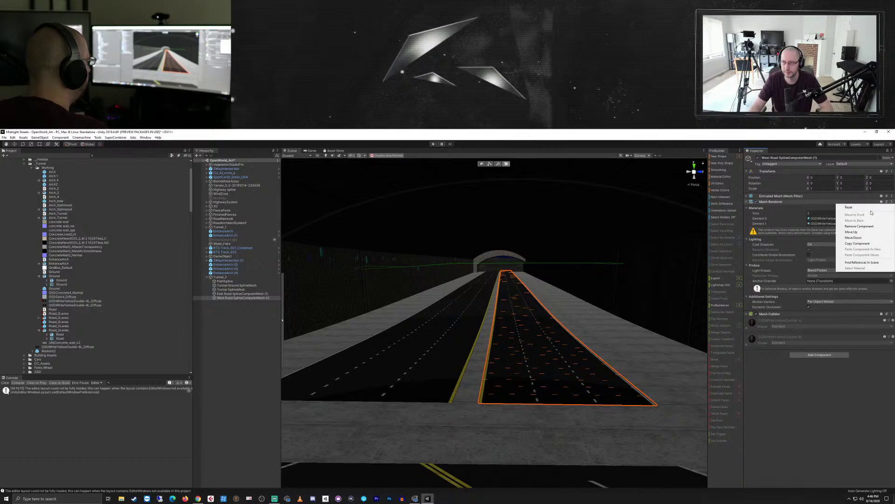
pyautogui.click(859, 226)
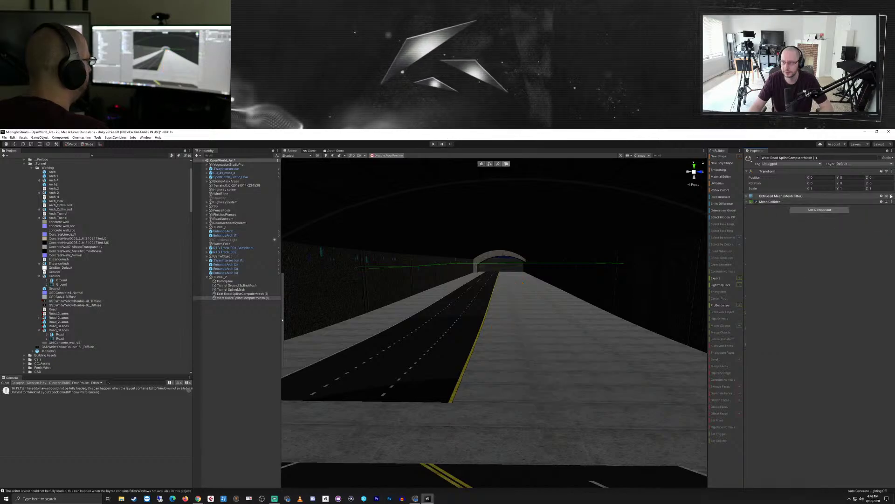
pyautogui.click(891, 196)
pyautogui.click(860, 221)
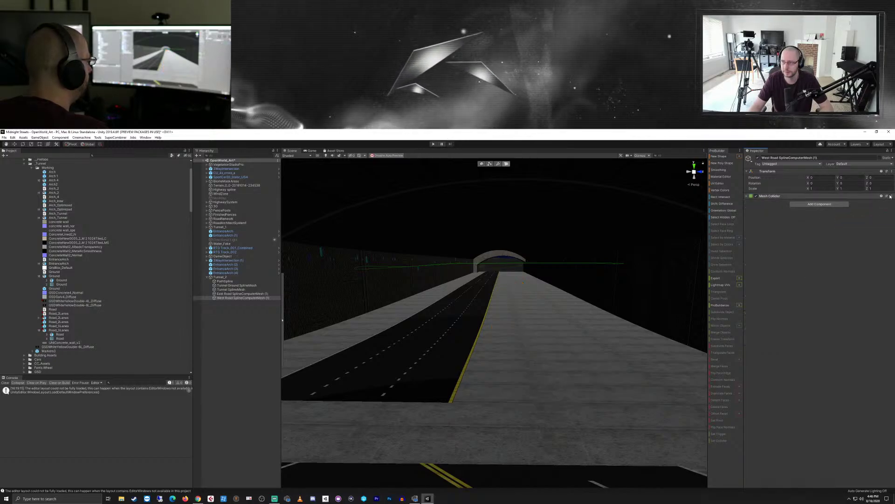
pyautogui.click(890, 196)
pyautogui.click(860, 220)
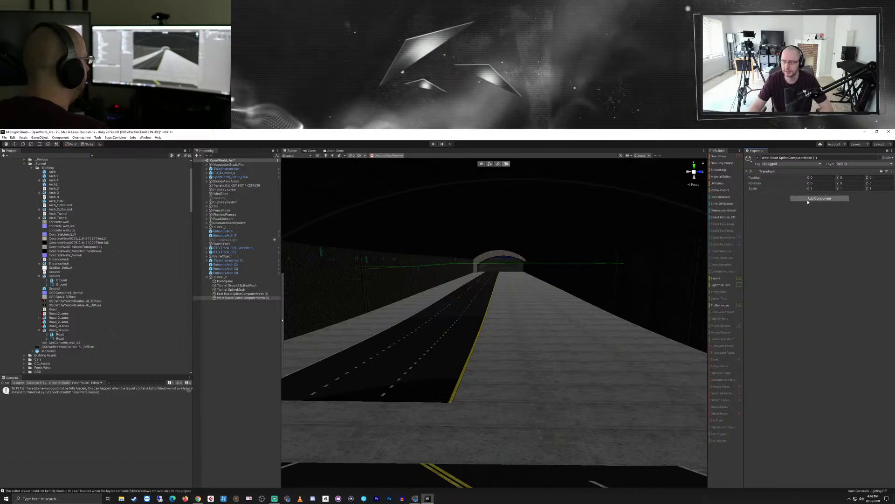
# - Add a fresh Spline Mesh component to the West Road object
pyautogui.click(804, 198)
pyautogui.write('spl')
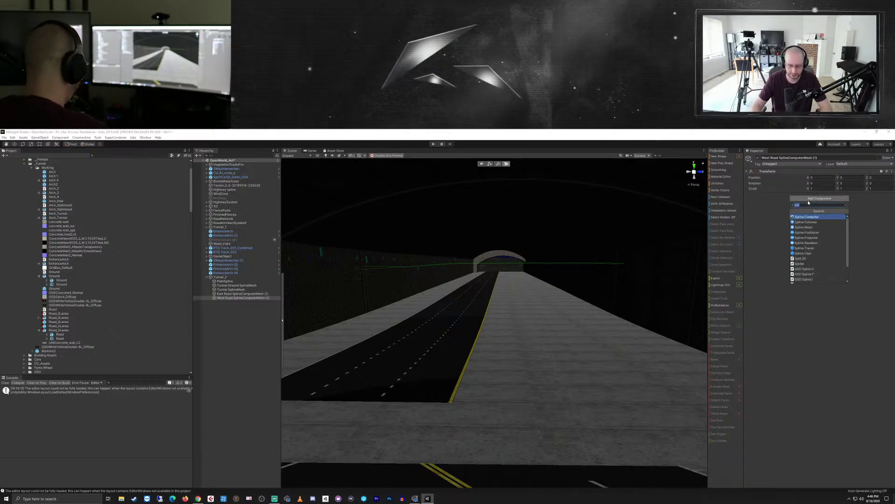
pyautogui.write('ineme')
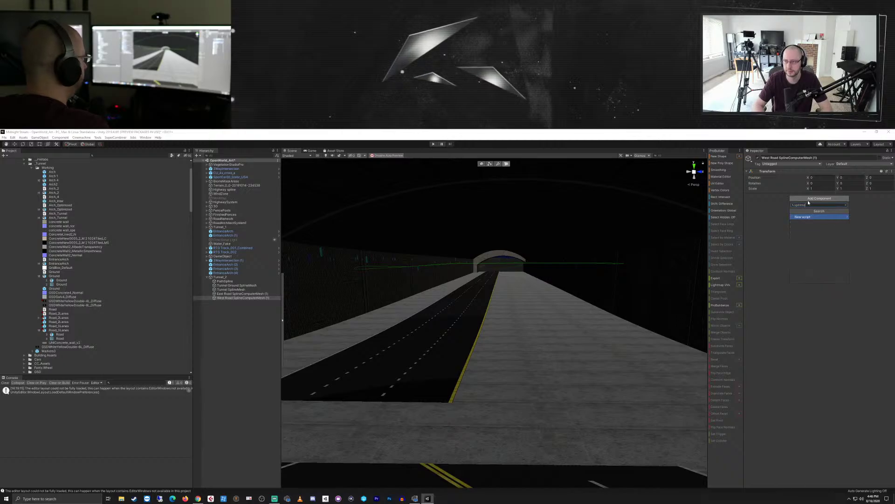
pyautogui.press('BackSpace')
pyautogui.press('BackSpace')
pyautogui.press('BackSpace')
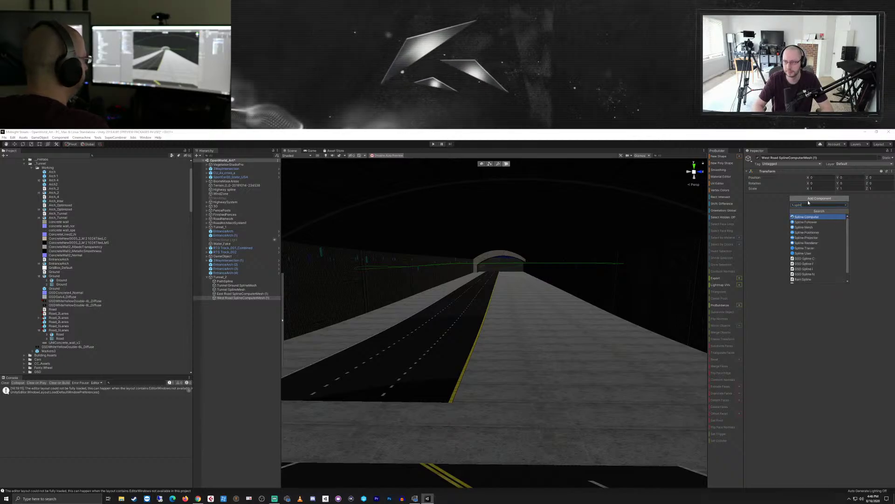
pyautogui.press('Down')
pyautogui.press('Down')
pyautogui.press('Return')
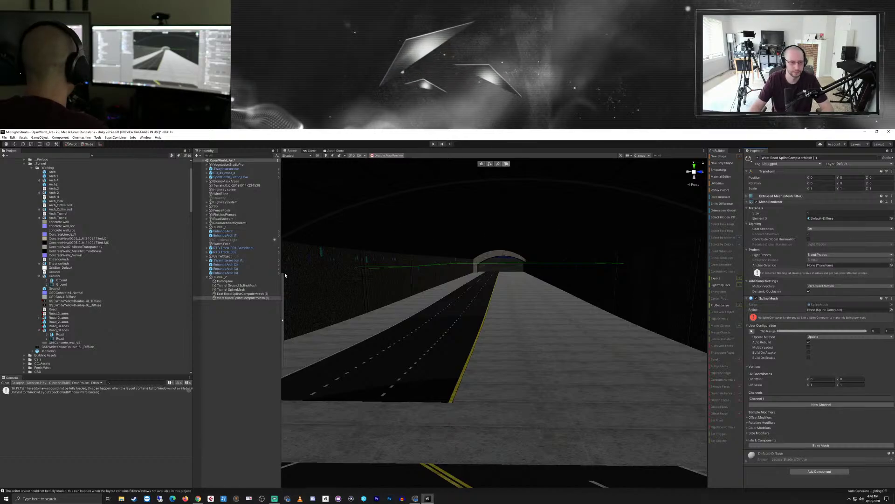
# - Assign PathSpline as the West Road's spline and add the Road_2Lanes mesh with its material to Channel 1
pyautogui.click(821, 310)
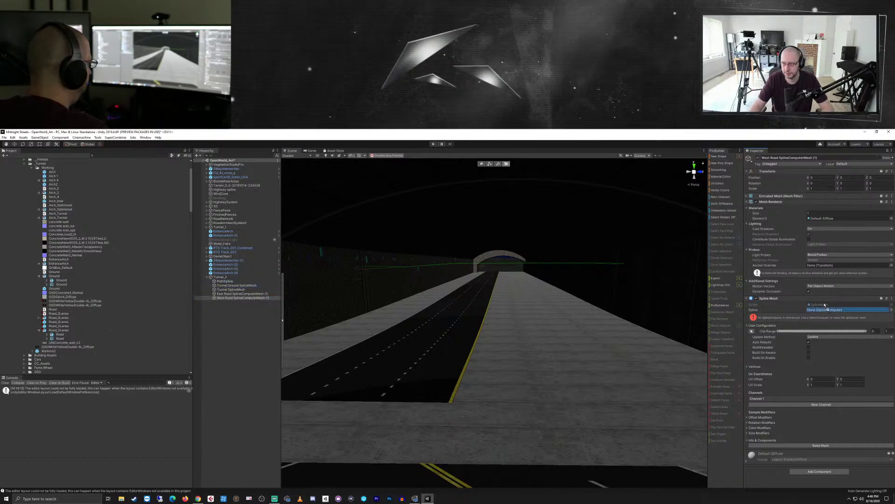
pyautogui.moveTo(822, 313); pyautogui.dragTo(822, 314)
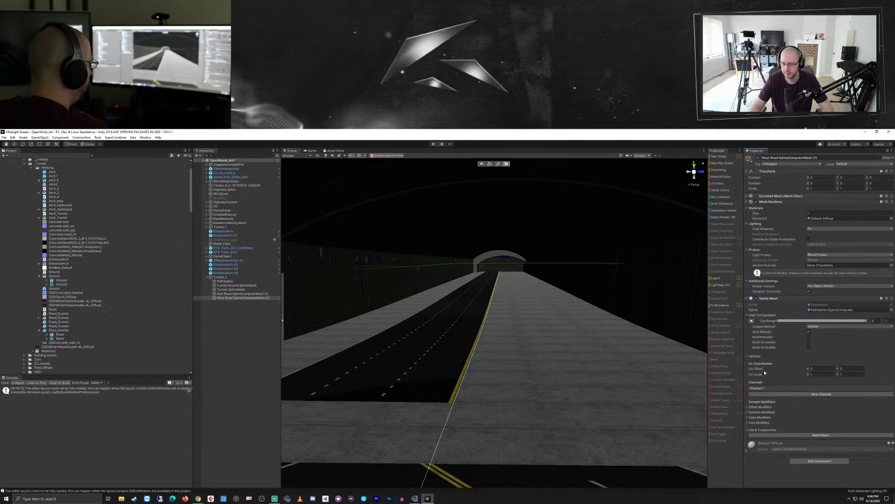
pyautogui.click(760, 388)
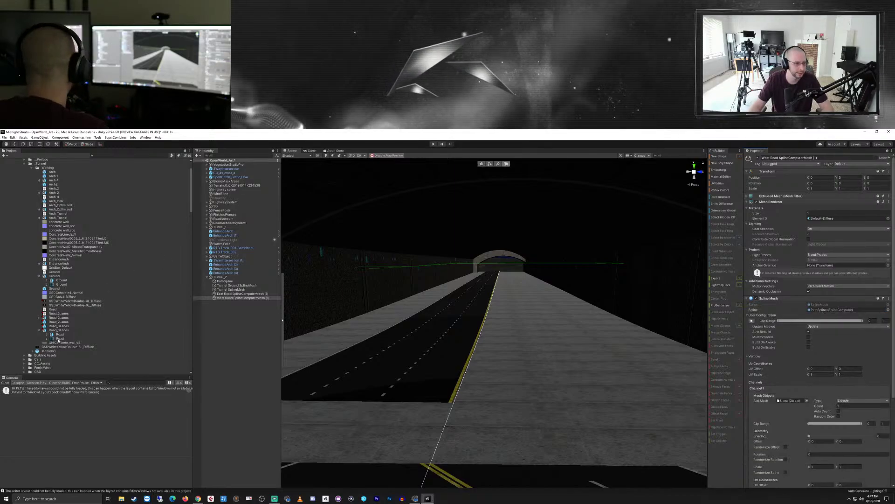
pyautogui.moveTo(54, 323); pyautogui.dragTo(788, 403)
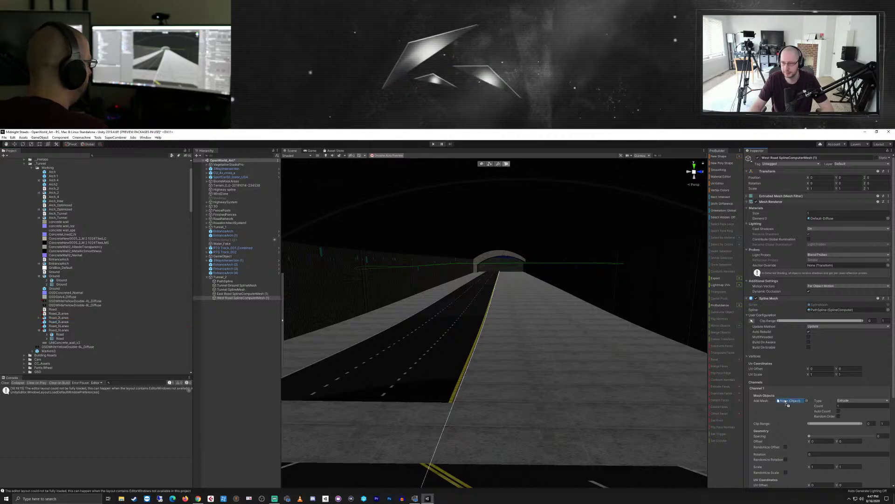
pyautogui.click(469, 326)
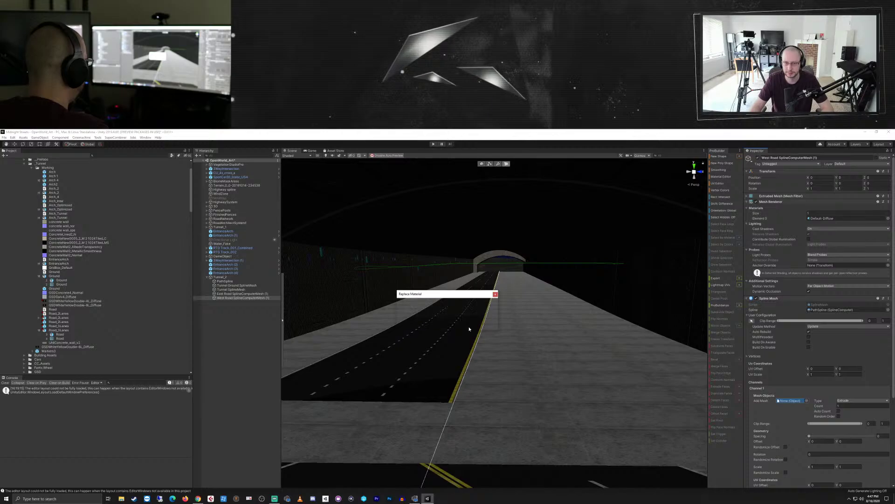
pyautogui.click(469, 325)
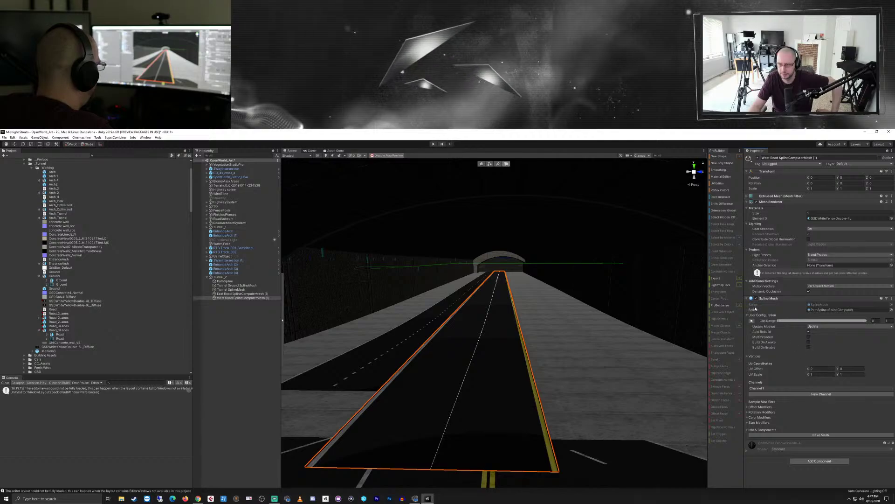
# - Enable Auto Count for Channel 1 and set the Road_2Lanes mesh's Y rotation to 180
pyautogui.click(778, 389)
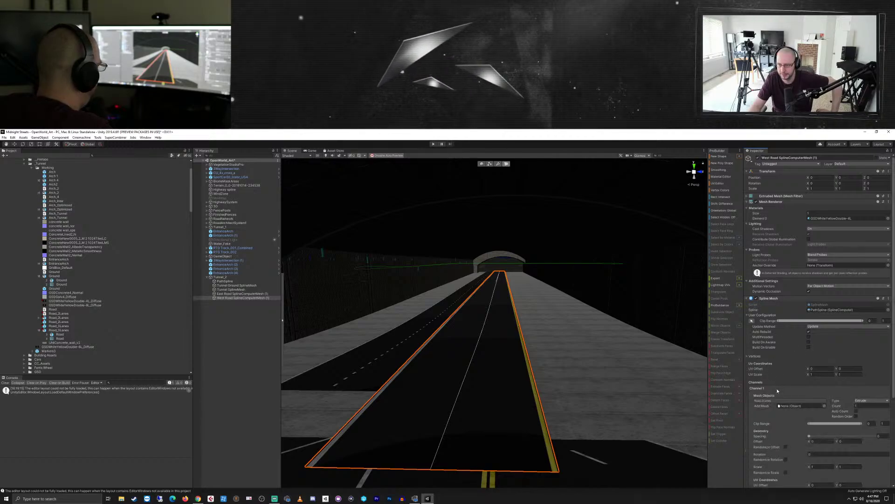
pyautogui.click(869, 406)
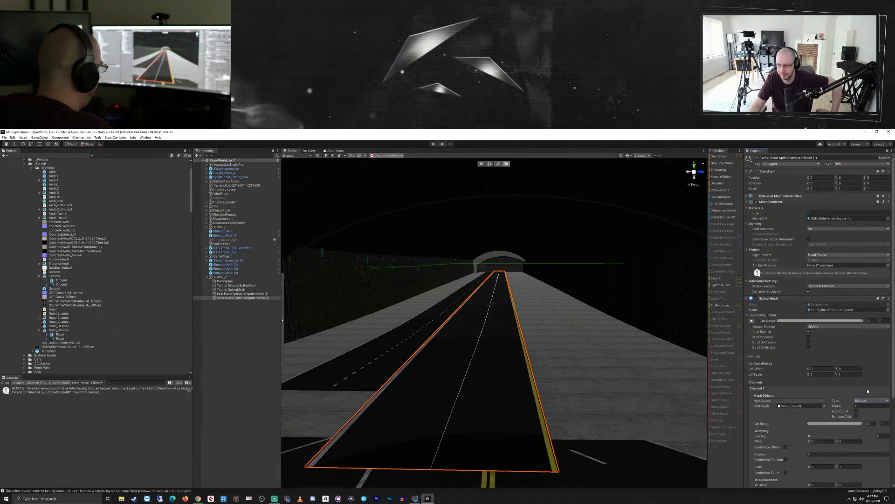
pyautogui.click(856, 411)
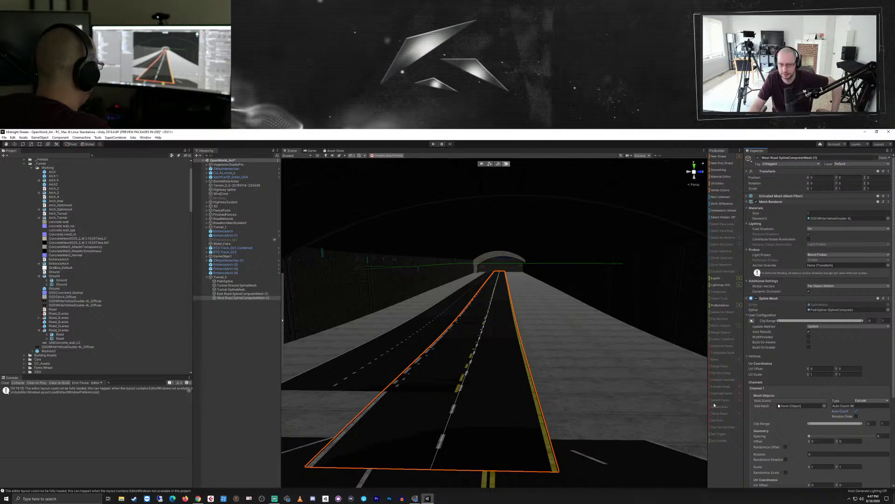
pyautogui.click(767, 401)
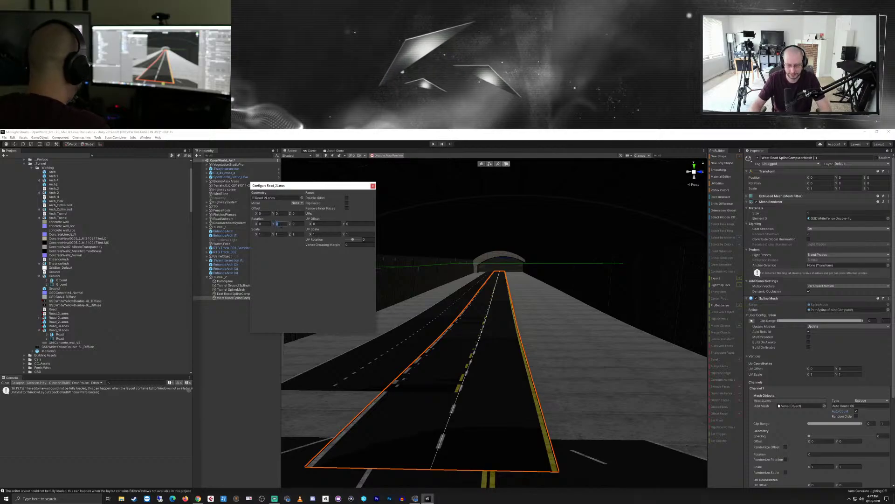
pyautogui.write('180')
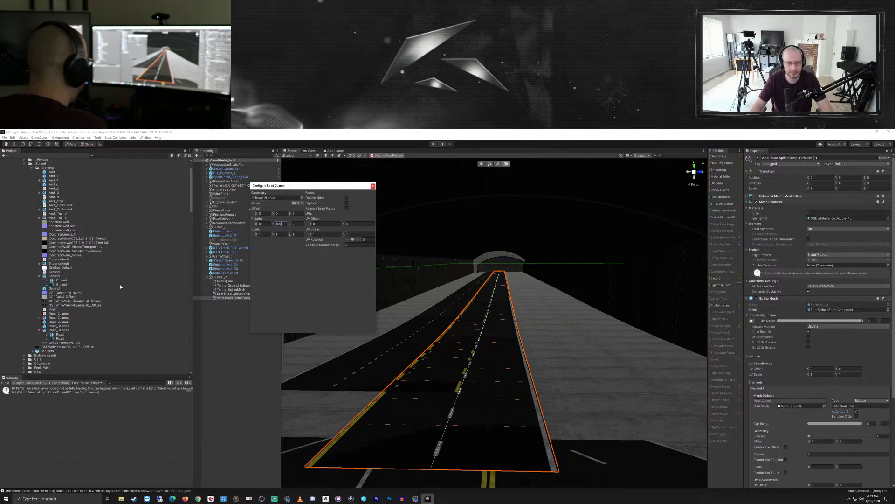
# - Adjust the Road_2Lanes mesh's negative X offset in Channel 1 to line its yellow edge line up with the East Road's
pyautogui.click(237, 298)
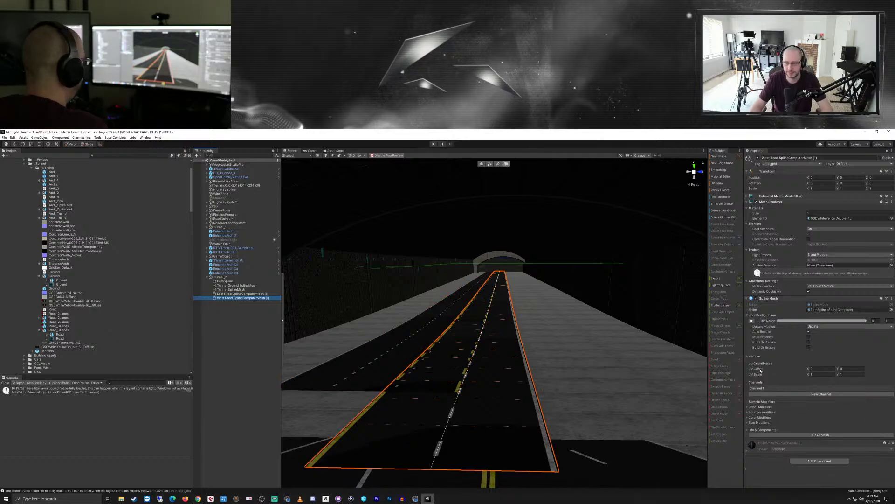
pyautogui.click(757, 389)
pyautogui.click(771, 400)
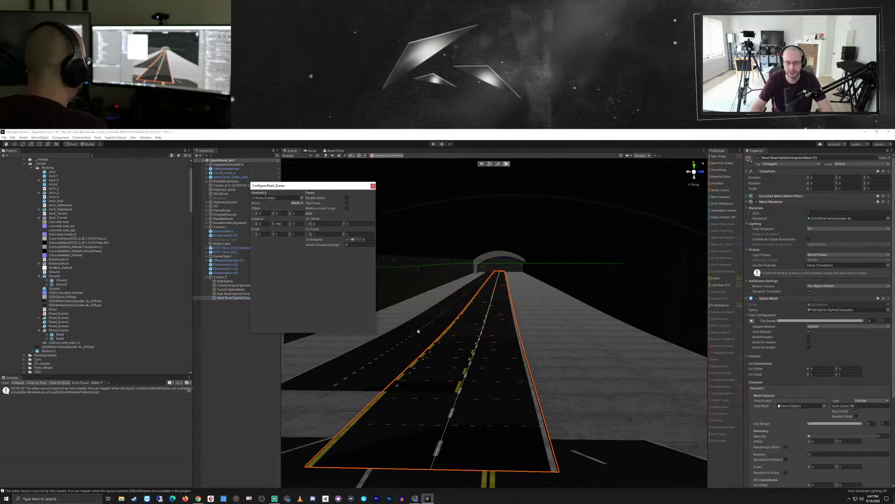
pyautogui.click(262, 213)
pyautogui.write('1.8')
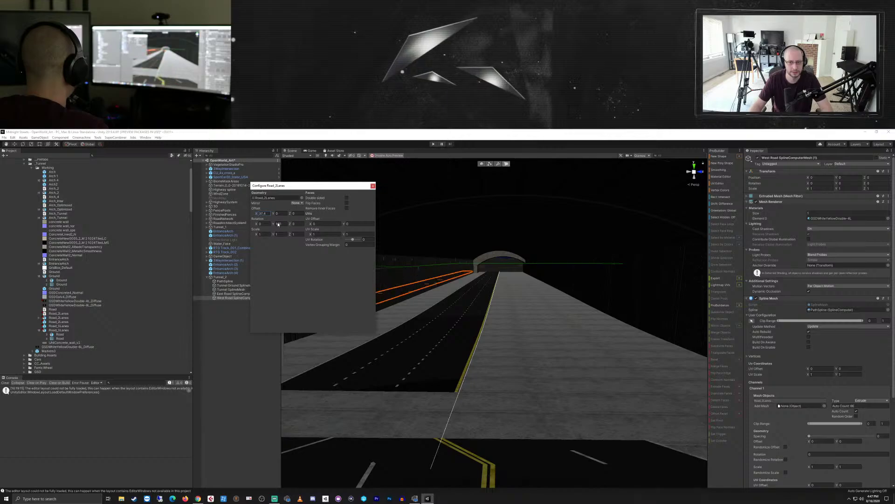
pyautogui.press('BackSpace')
pyautogui.press('BackSpace')
pyautogui.press('BackSpace')
pyautogui.write('-5.7')
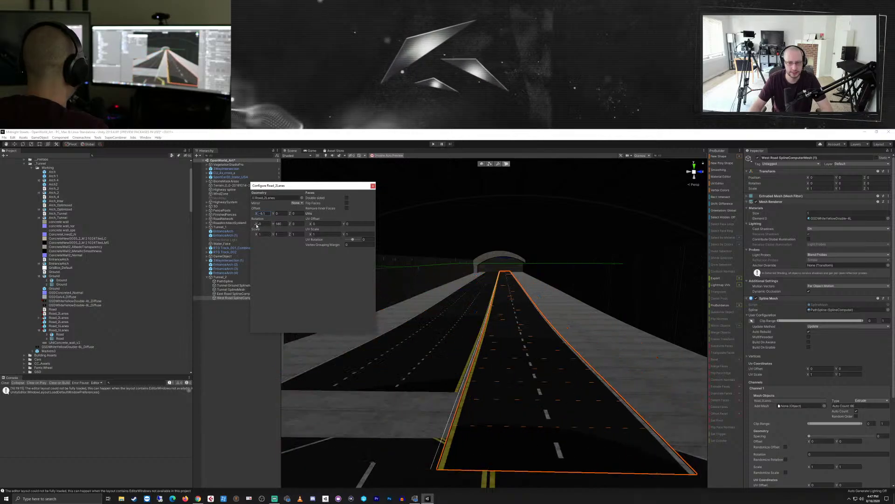
pyautogui.press('BackSpace')
pyautogui.press('BackSpace')
pyautogui.press('BackSpace')
pyautogui.write('6.3')
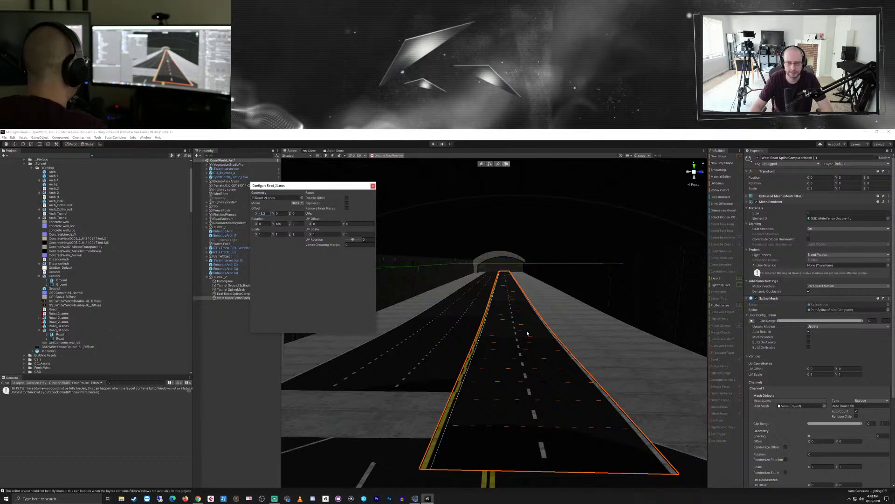
pyautogui.moveTo(528, 333); pyautogui.dragTo(482, 343, button='right')
pyautogui.moveTo(484, 337); pyautogui.dragTo(490, 334, button='middle')
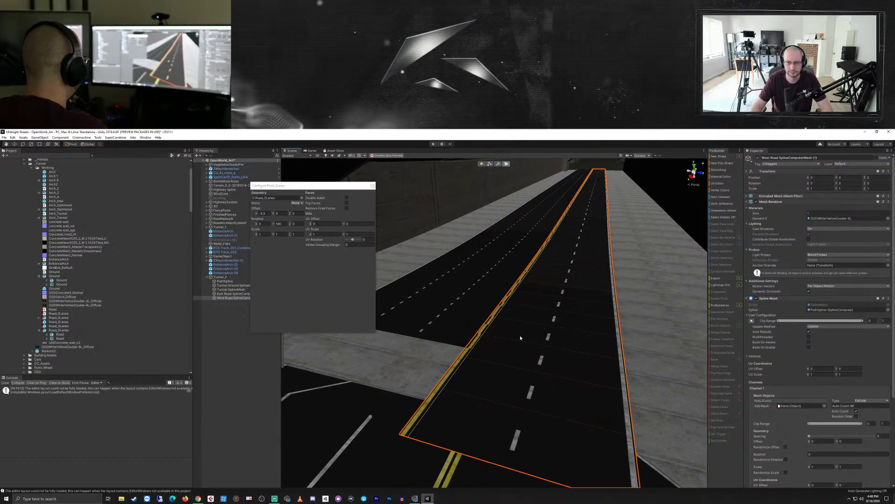
# - Try to remove the Mesh Filter component from the East Road spline mesh object in the second tunnel
pyautogui.click(231, 294)
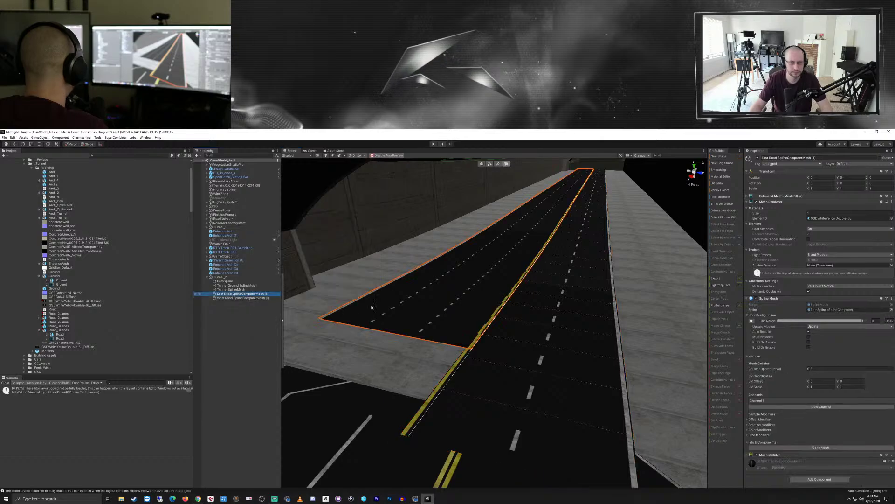
pyautogui.click(892, 196)
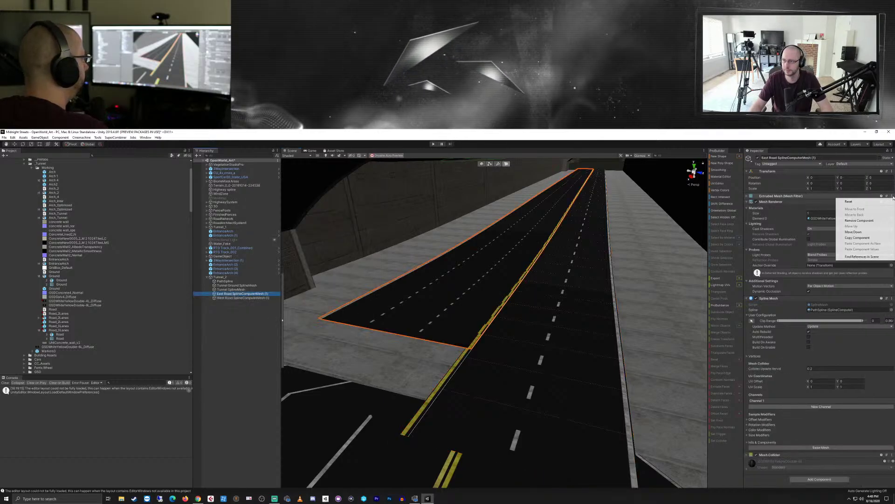
pyautogui.click(863, 201)
pyautogui.click(892, 196)
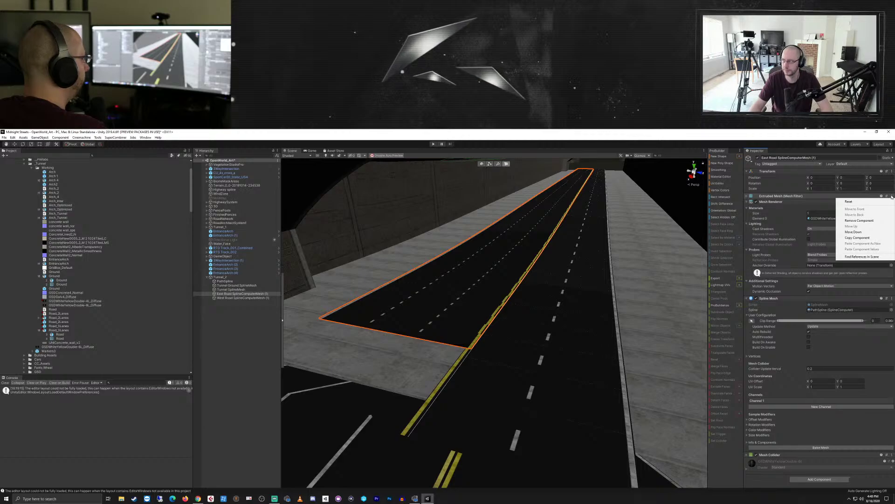
pyautogui.click(859, 220)
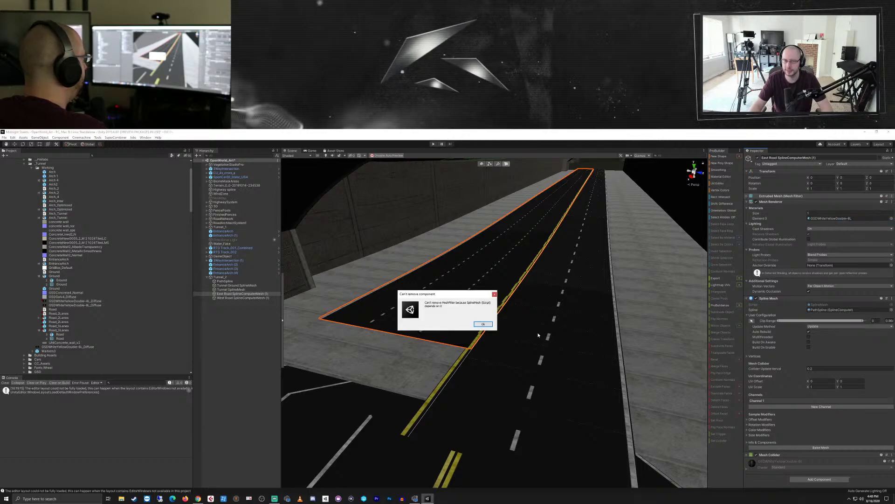
pyautogui.click(483, 324)
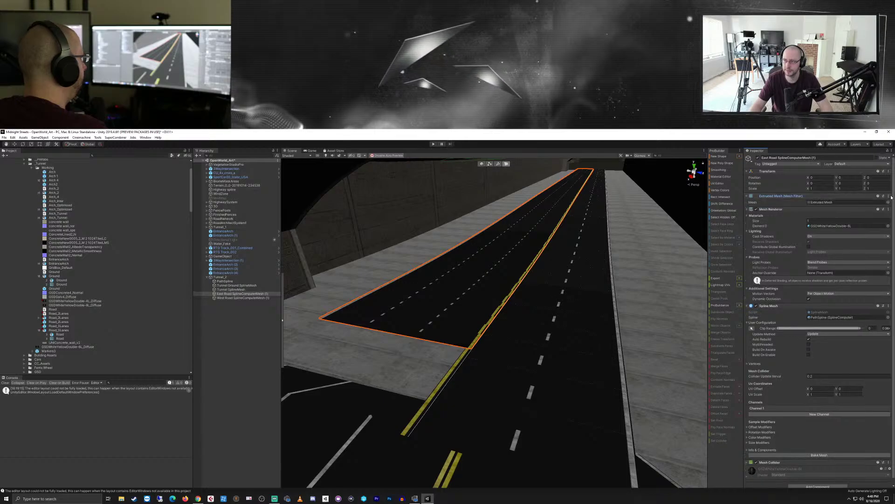
pyautogui.click(886, 196)
pyautogui.press('Escape')
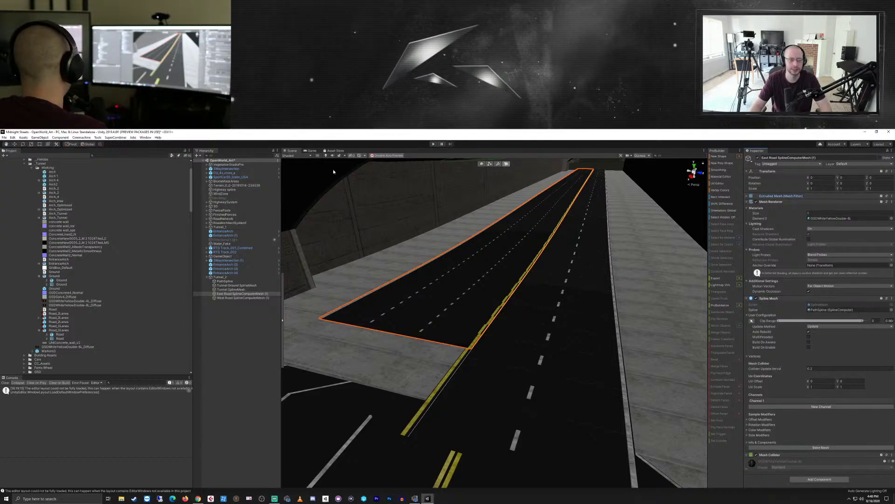
# - Try to remove the Mesh Renderer component from the East Road spline mesh object in the second tunnel
pyautogui.click(893, 202)
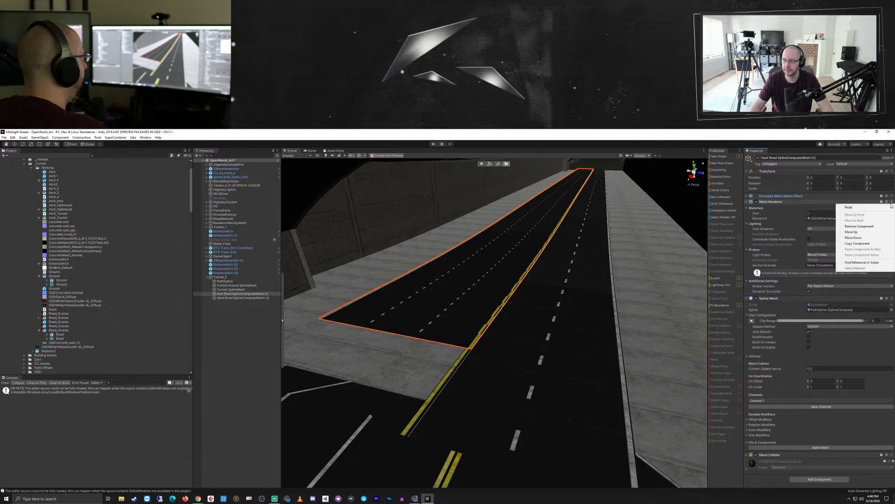
pyautogui.click(858, 222)
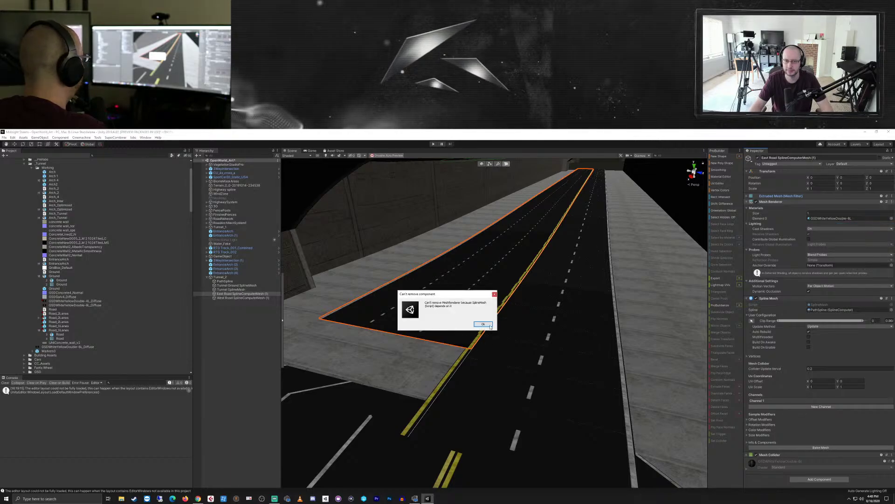
pyautogui.press('Return')
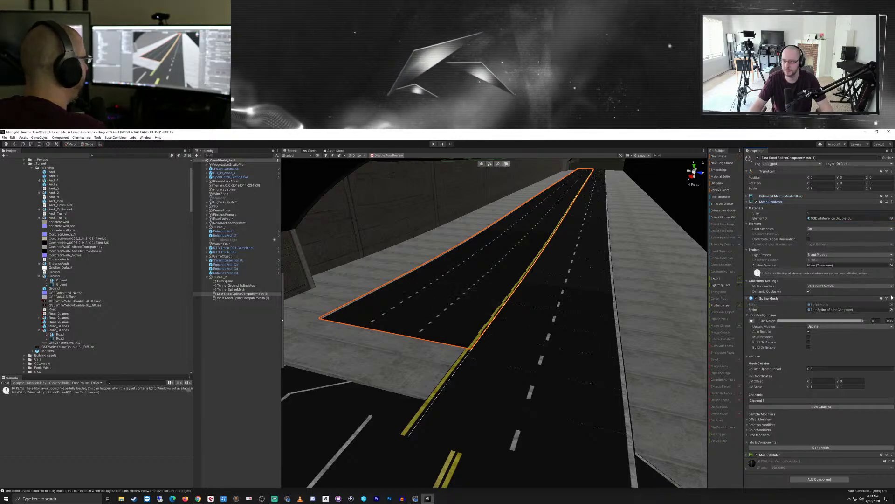
# - Remove the Spline Mesh, Mesh Filter, Mesh Renderer and Mesh Collider components from the East Road object, in that order
pyautogui.click(892, 298)
pyautogui.click(865, 322)
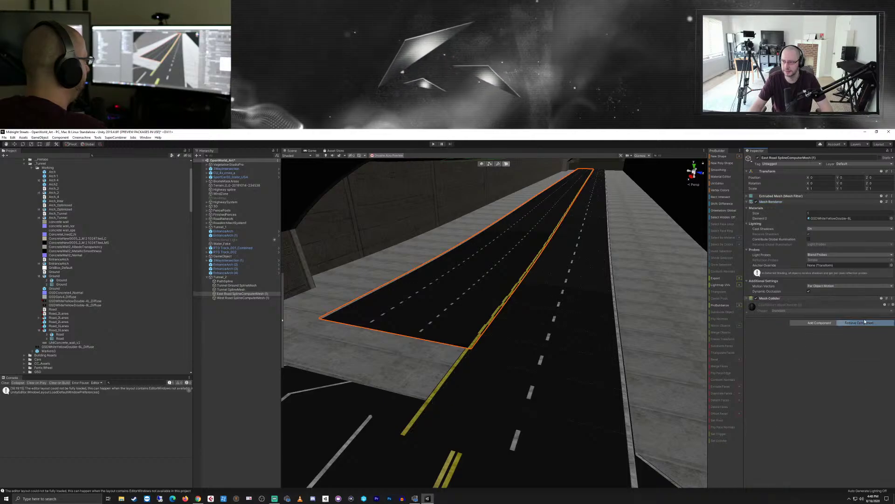
pyautogui.click(892, 201)
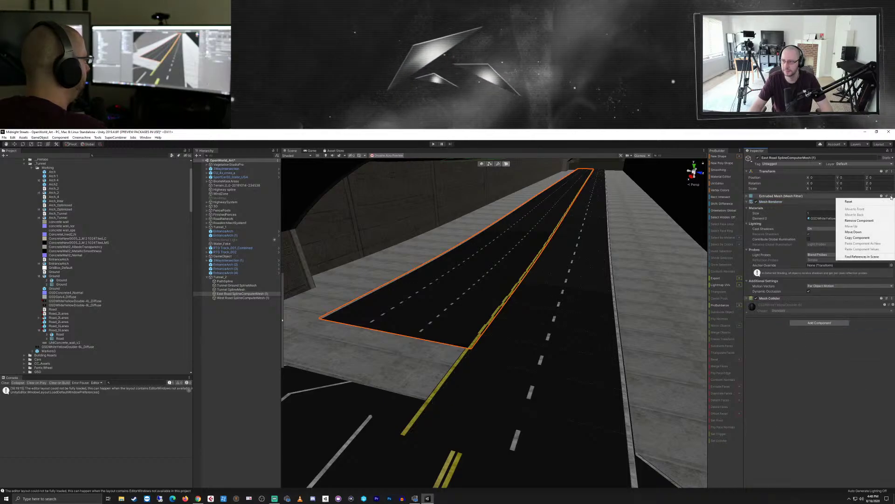
pyautogui.click(859, 220)
pyautogui.click(891, 196)
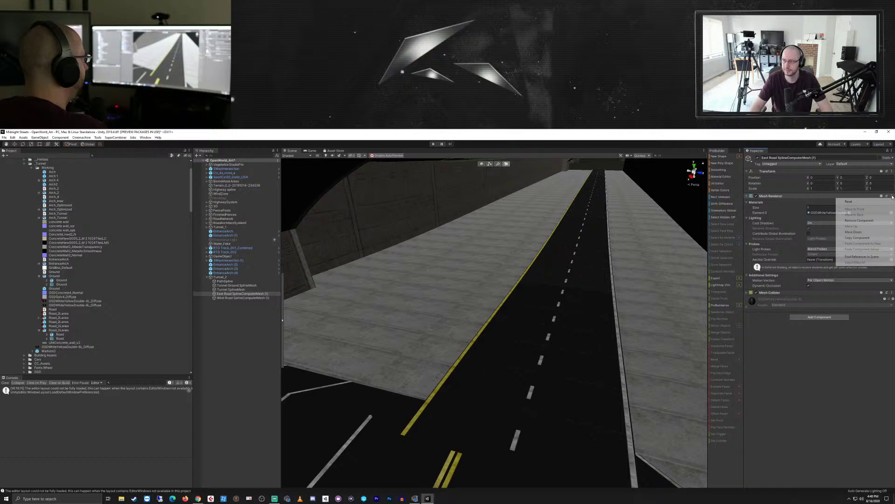
pyautogui.click(875, 220)
pyautogui.click(892, 196)
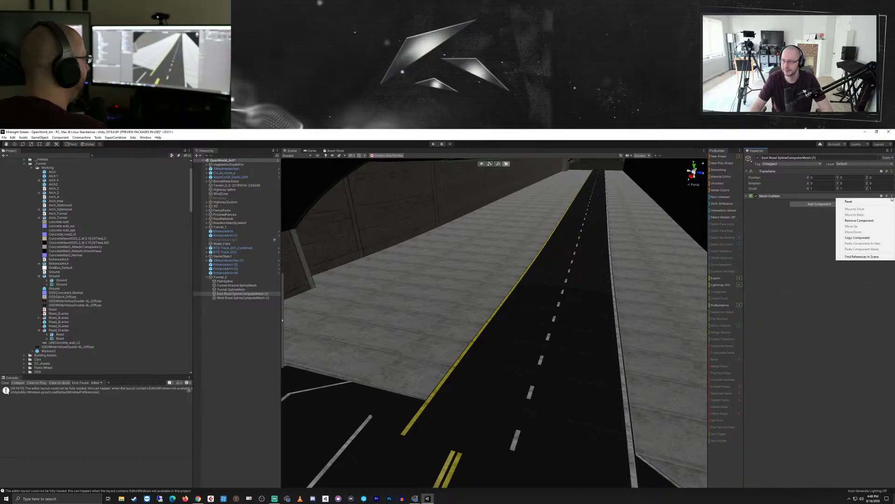
pyautogui.click(868, 221)
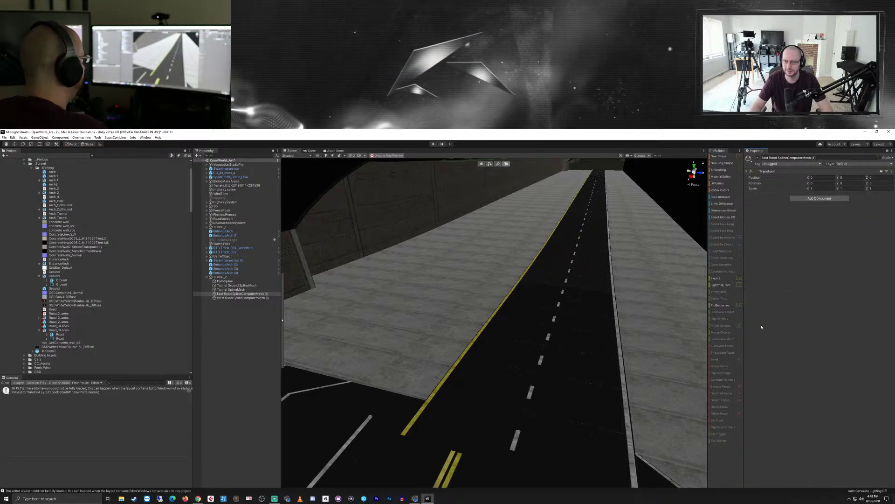
# - Add a new Spline Mesh component to the East Road object and assign PathSpline as its spline
pyautogui.click(798, 199)
pyautogui.write('spline')
pyautogui.click(788, 255)
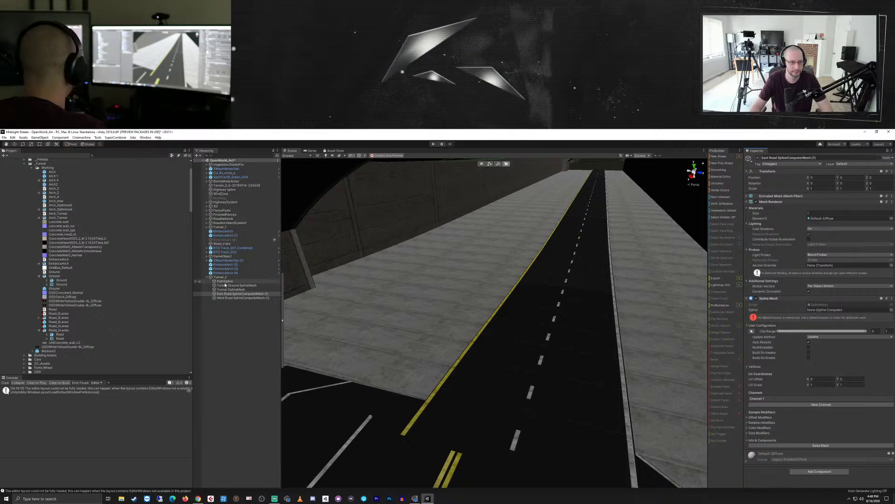
pyautogui.moveTo(229, 287); pyautogui.dragTo(820, 310)
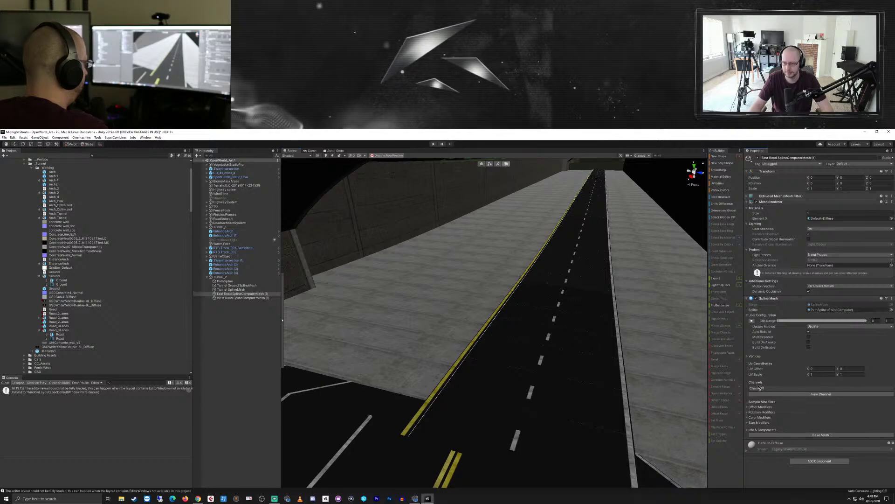
# - Add the Road_2Lanes mesh to the East Road's Channel 1 and replace the default material with the mesh's own
pyautogui.click(760, 388)
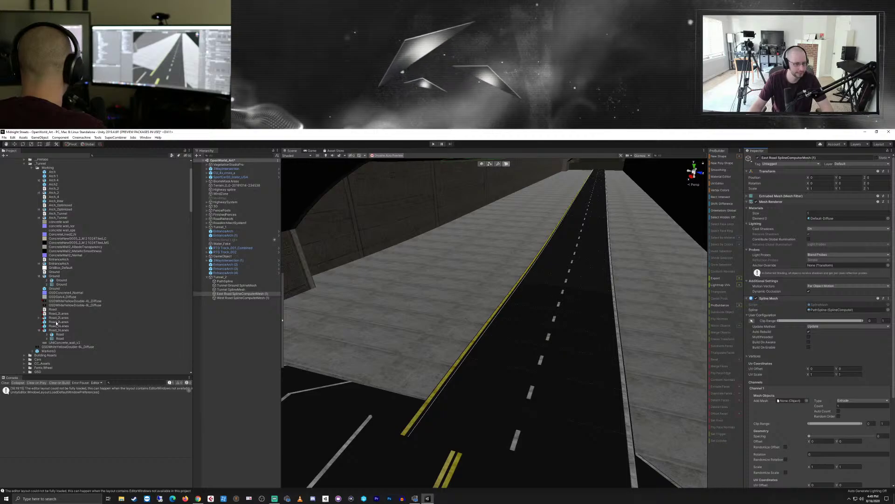
pyautogui.moveTo(57, 322); pyautogui.dragTo(788, 401)
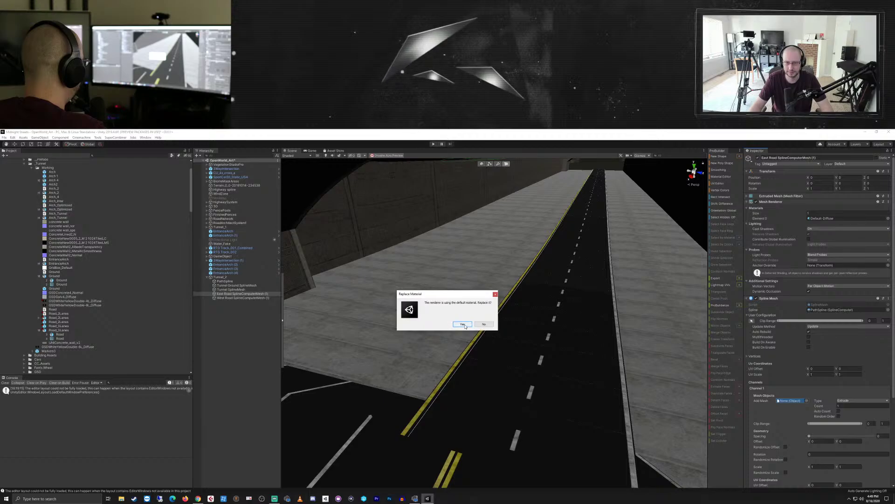
pyautogui.click(464, 325)
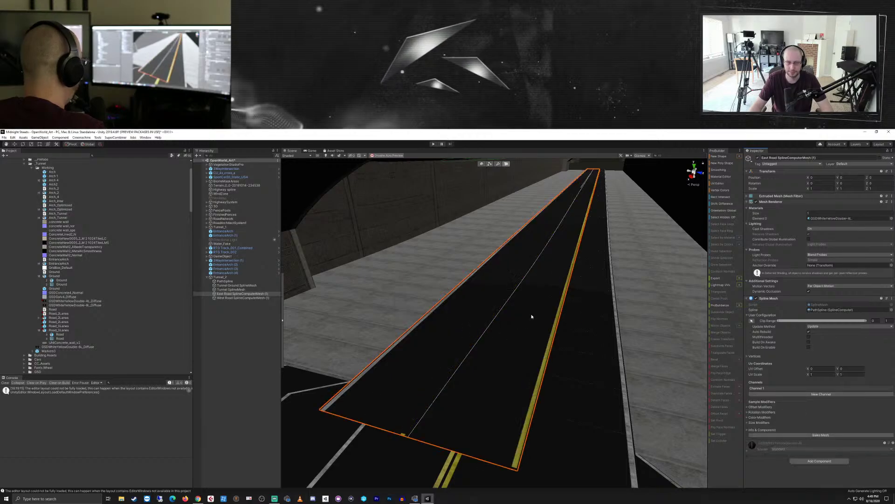
# - Check the offset and rotation settings of the Road_2Lanes mesh in the West Road's Channel 1
pyautogui.click(242, 293)
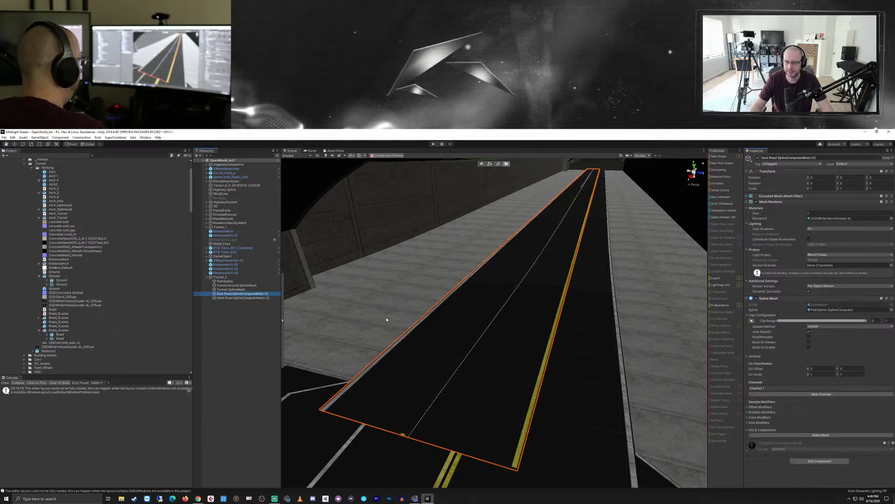
pyautogui.click(261, 298)
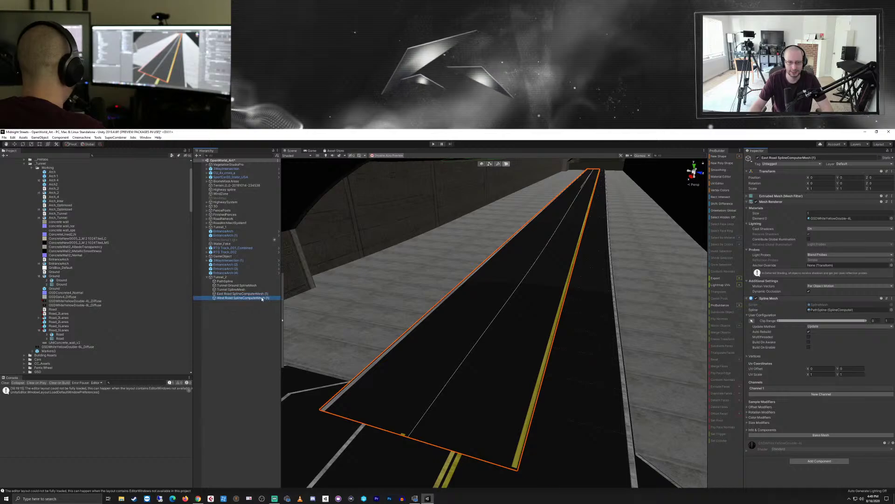
pyautogui.click(758, 388)
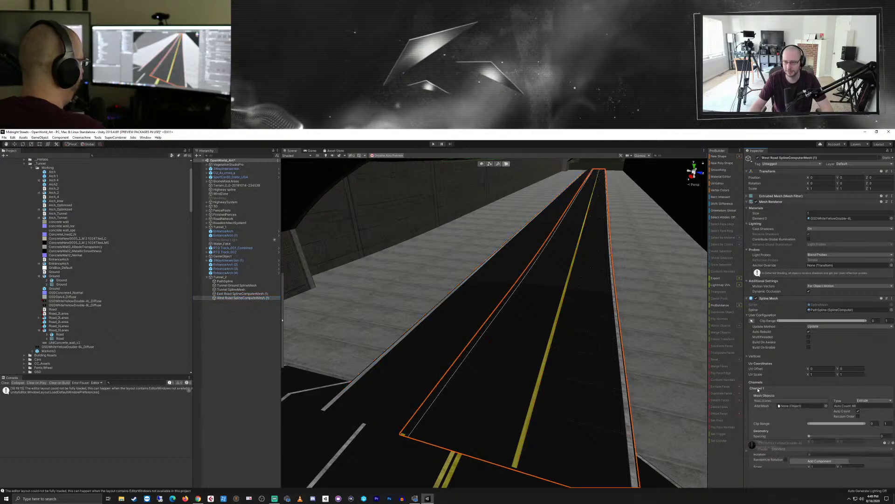
pyautogui.click(780, 401)
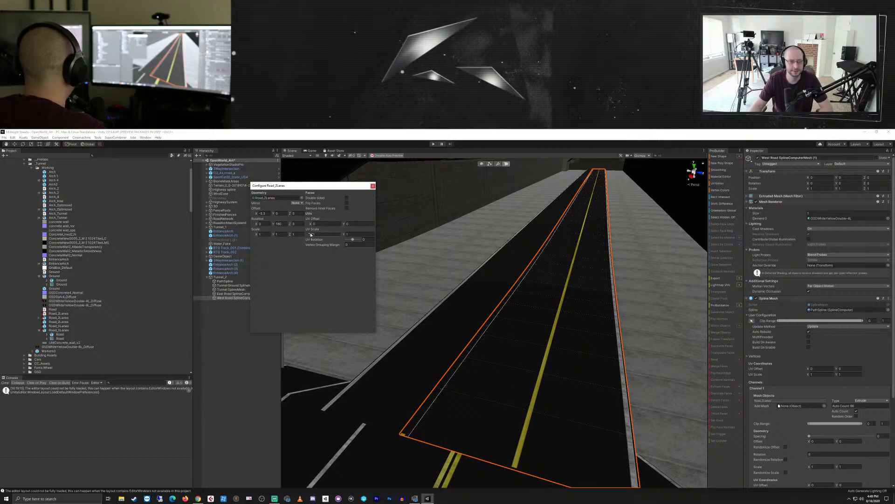
pyautogui.click(373, 186)
# - Try a Y rotation of 180 on the East Road's Road_2Lanes mesh in Channel 1, and set it back to 0
pyautogui.click(261, 294)
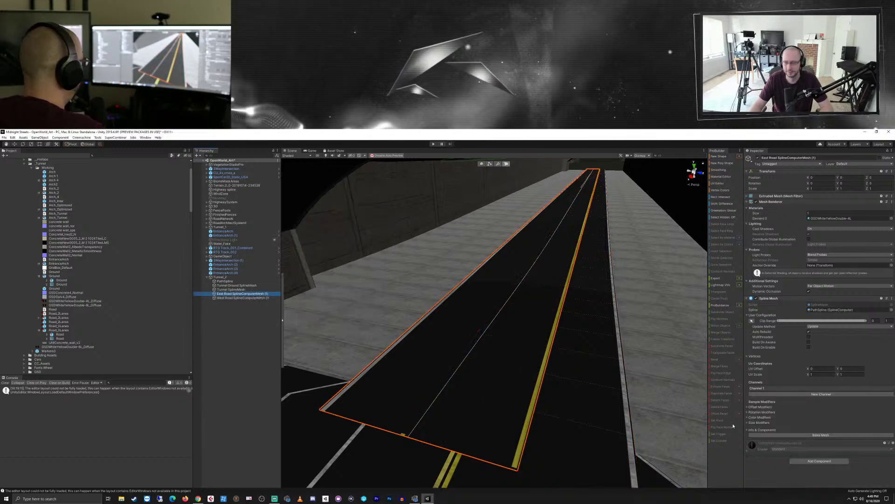
pyautogui.click(757, 388)
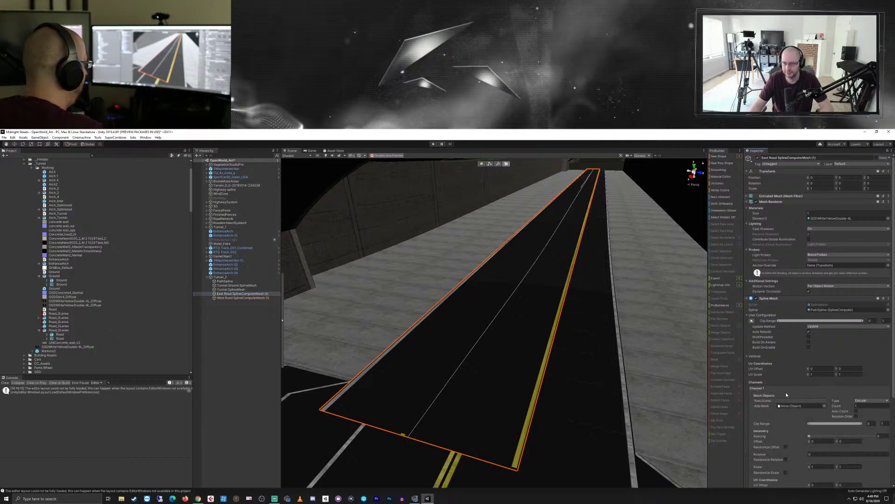
pyautogui.click(776, 400)
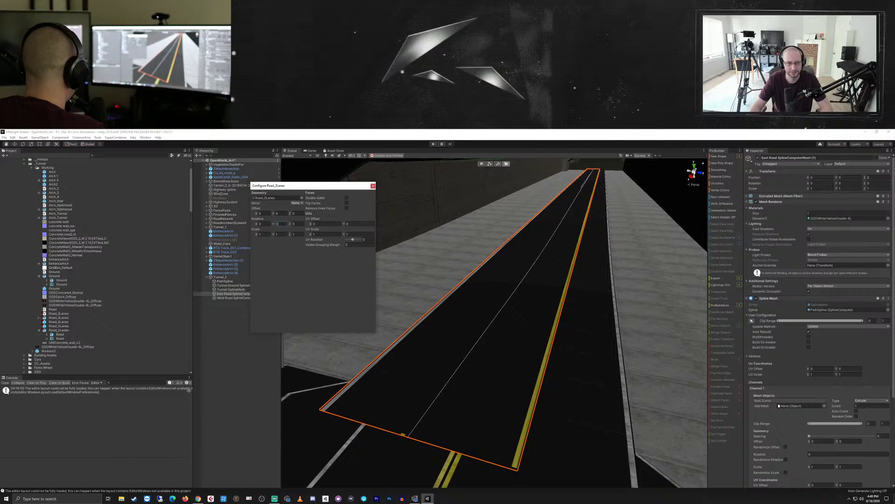
pyautogui.write('180')
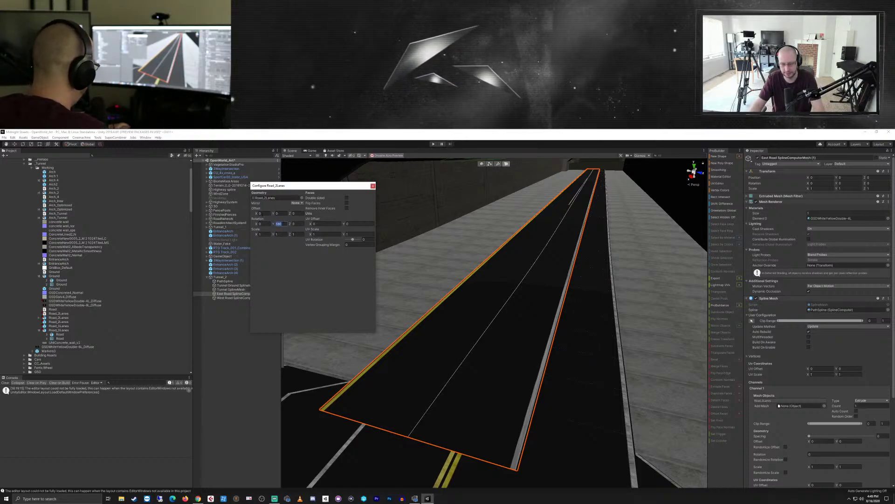
pyautogui.write('0')
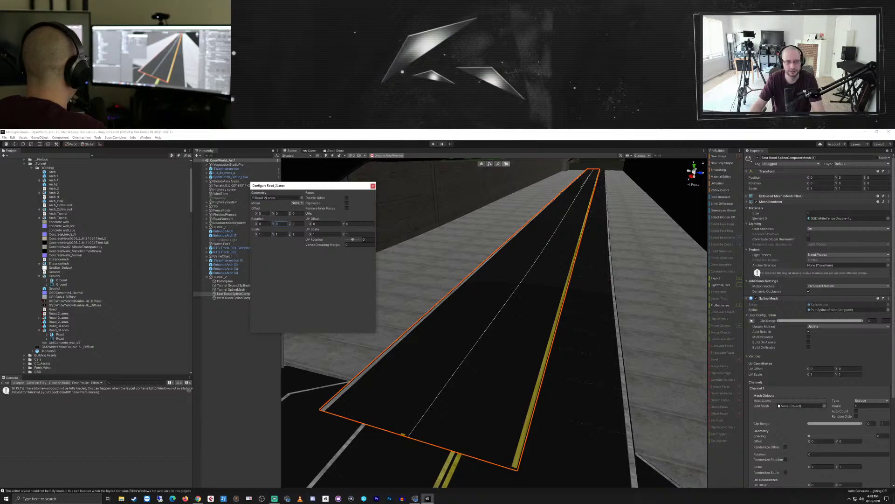
# - Adjust the East Road's Road_2Lanes mesh with a positive X offset to line its yellow edge line up with the West Road's
pyautogui.write('5')
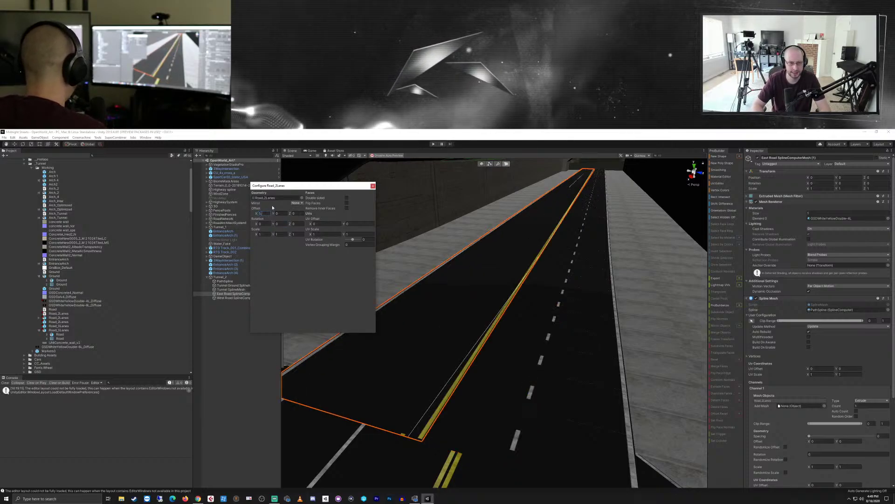
pyautogui.write('.4')
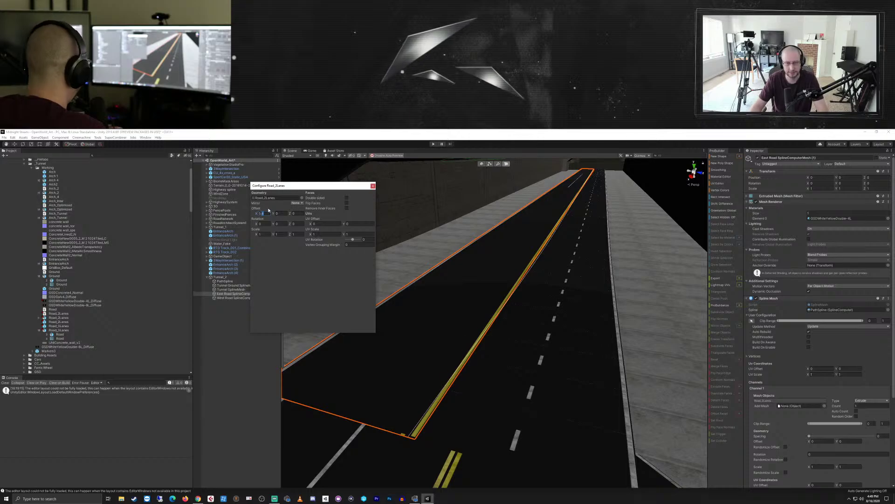
pyautogui.moveTo(256, 214); pyautogui.dragTo(256, 213)
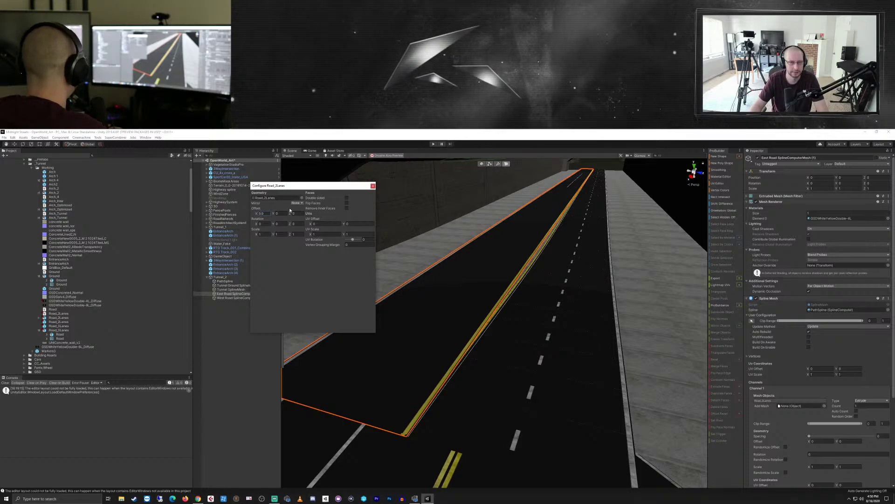
# - Examine how the East and West Road meshes meet at the tunnel entrance and how they sit relative to PathSpline
pyautogui.moveTo(547, 375); pyautogui.dragTo(467, 355, button='middle')
pyautogui.scroll(-5, 467, 359)
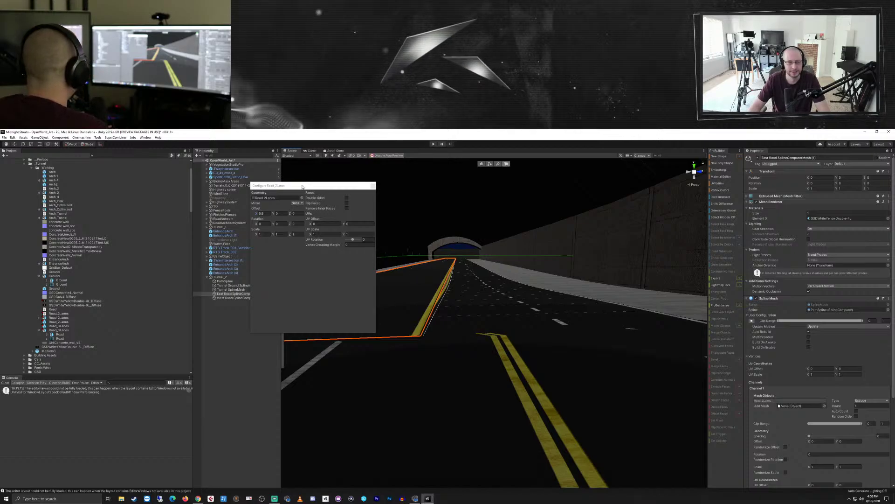
pyautogui.moveTo(302, 186); pyautogui.dragTo(305, 332)
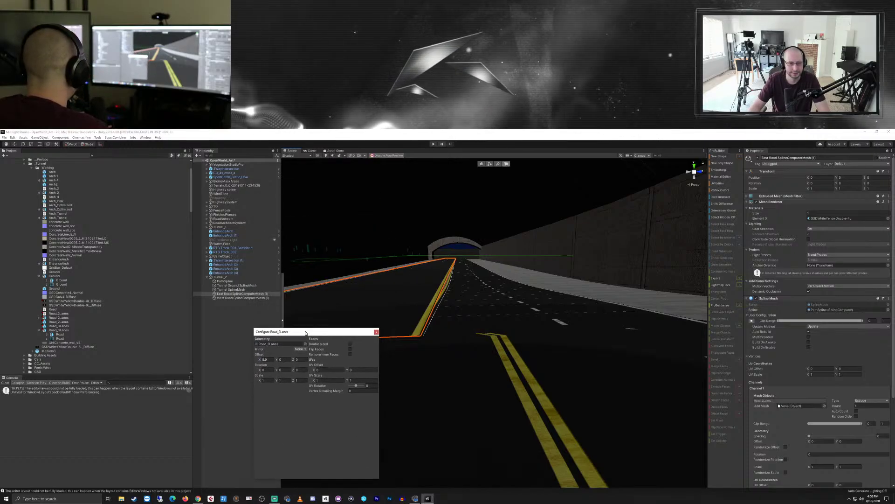
pyautogui.moveTo(460, 299); pyautogui.dragTo(515, 337, button='middle')
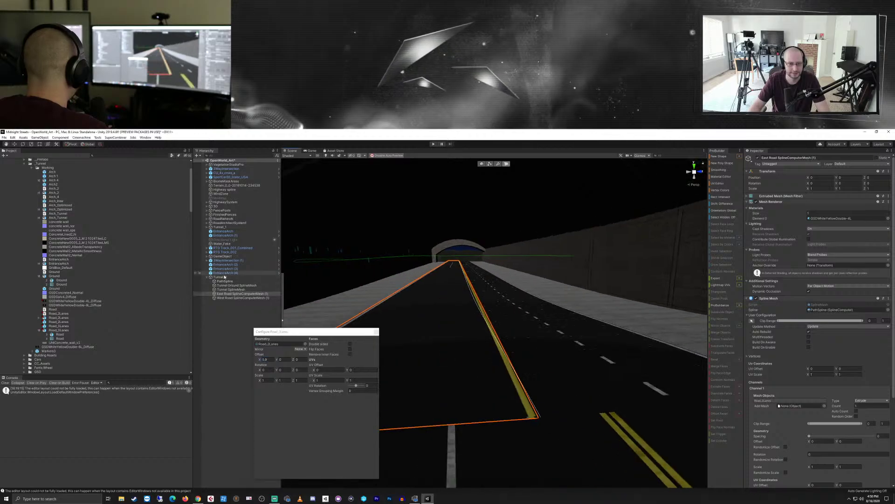
pyautogui.moveTo(304, 304); pyautogui.dragTo(491, 317, button='middle')
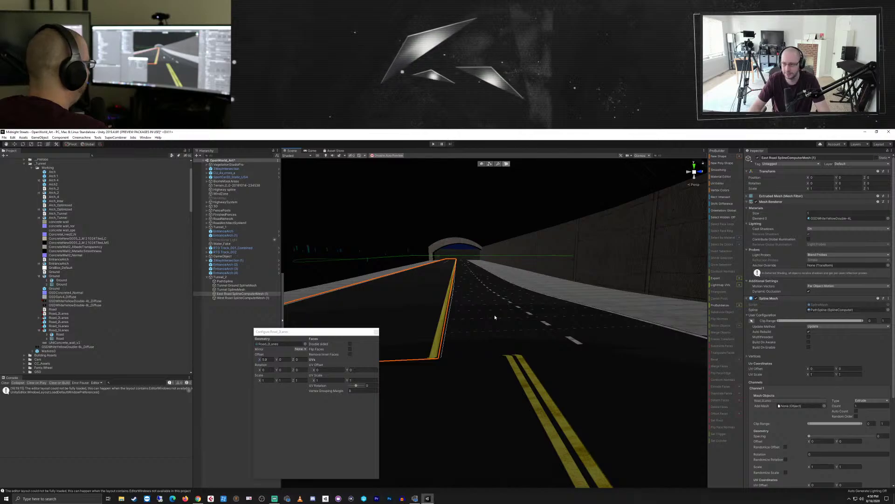
pyautogui.click(832, 311)
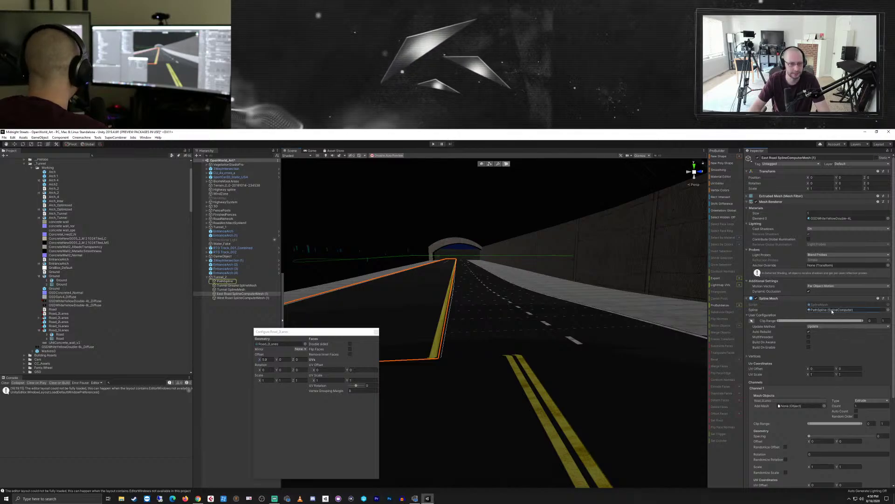
pyautogui.click(219, 277)
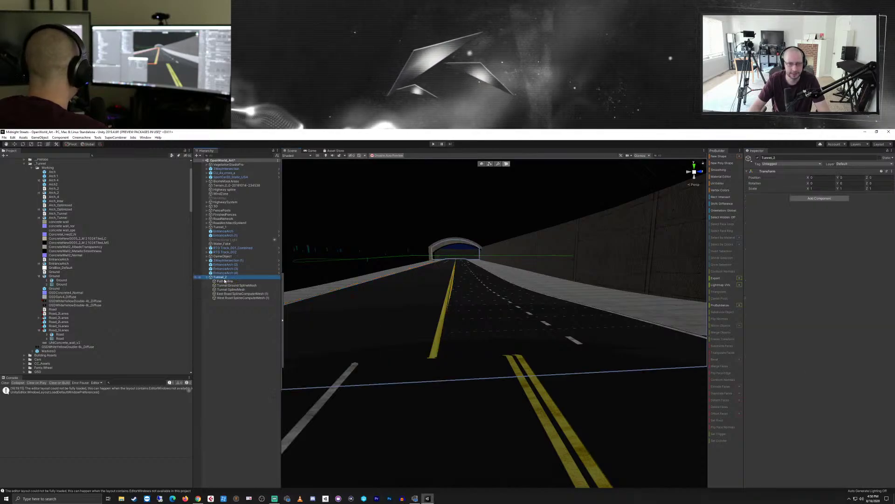
pyautogui.click(224, 281)
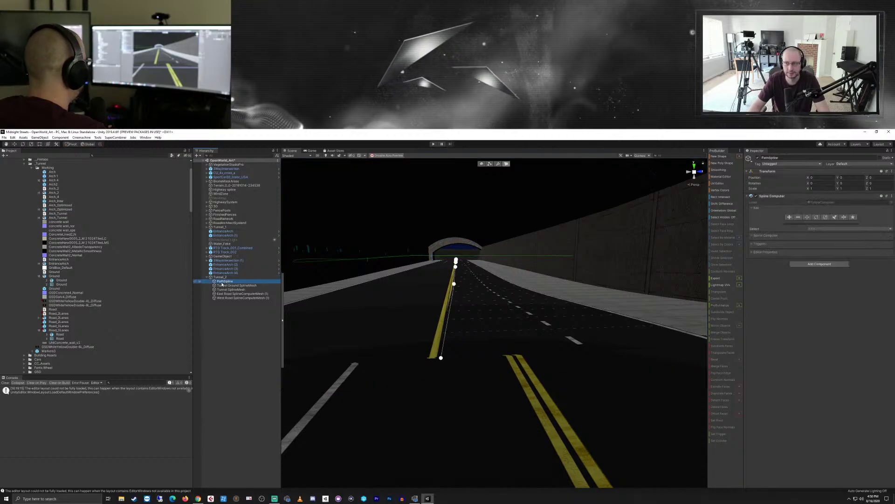
pyautogui.click(229, 285)
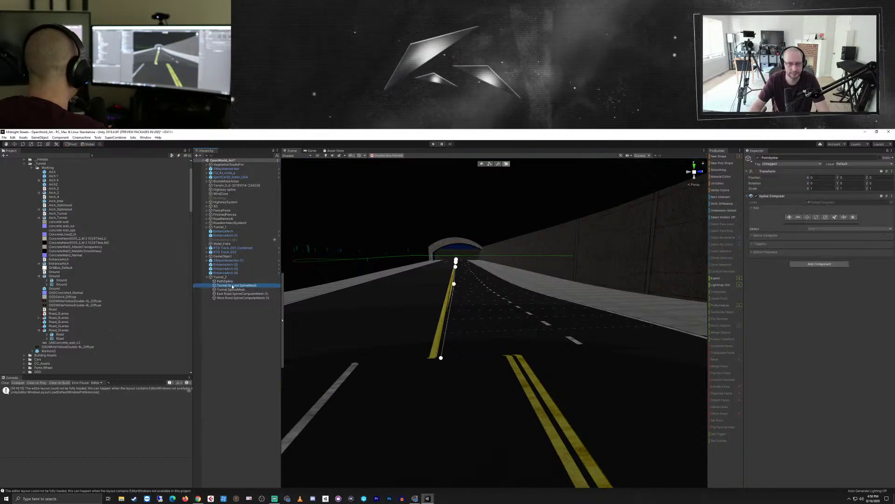
pyautogui.moveTo(306, 288)
pyautogui.mouseDown(button='right')
pyautogui.moveTo(555, 300)
pyautogui.moveTo(322, 290)
pyautogui.mouseUp(button='right')
pyautogui.click(243, 298)
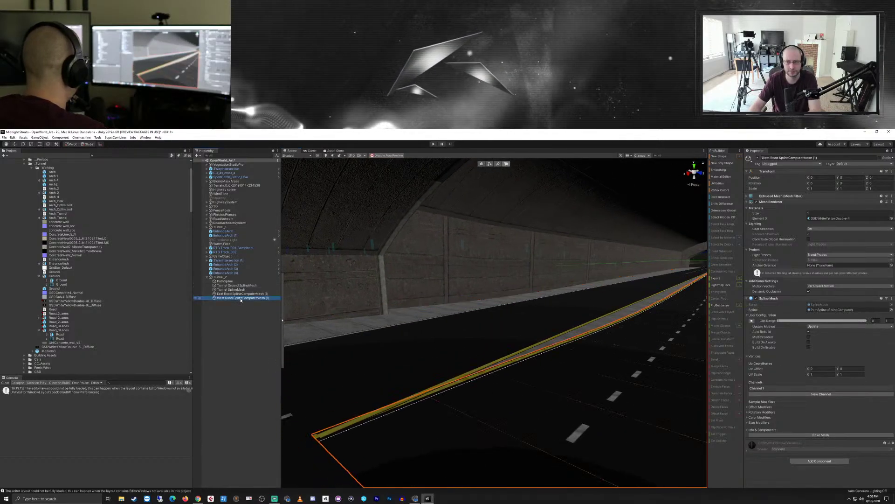
pyautogui.press('Up')
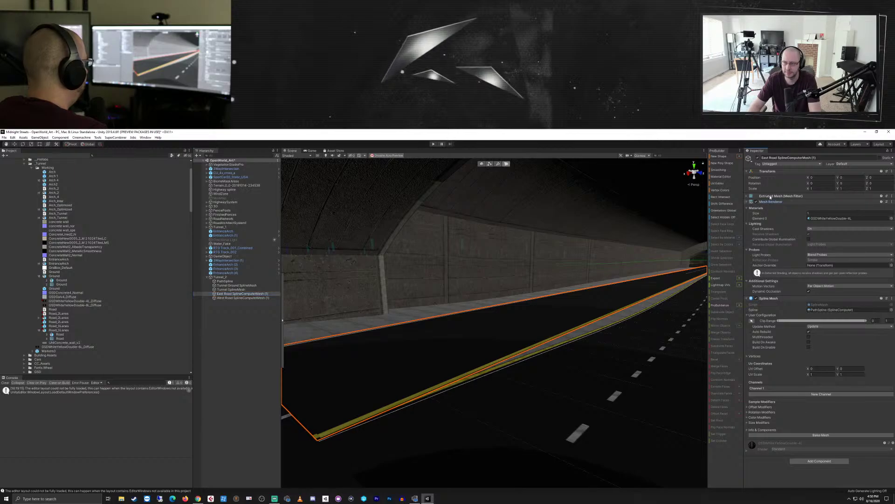
# - Turn on Auto Count for the Road_2Lanes mesh in the East Road's Channel 1
pyautogui.click(771, 201)
pyautogui.click(765, 171)
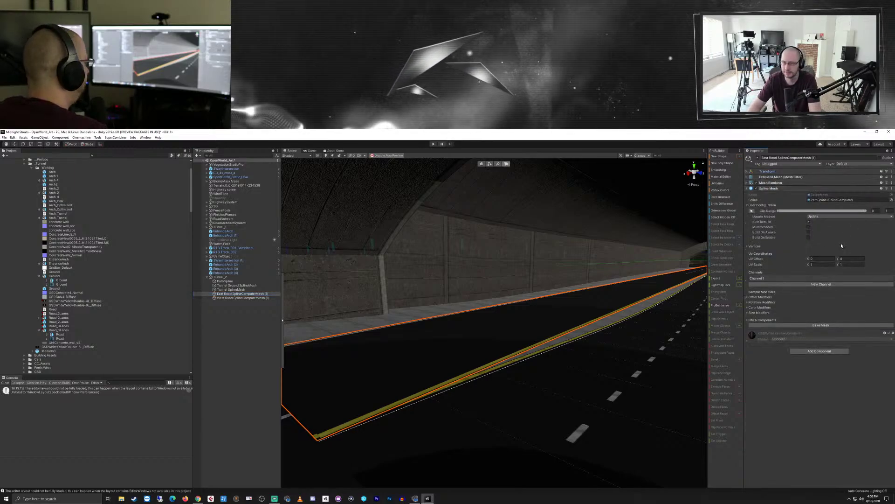
pyautogui.click(757, 279)
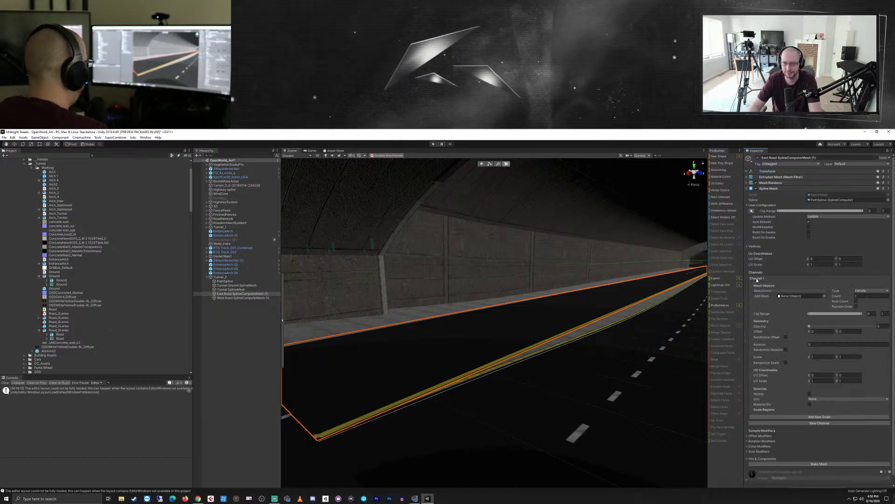
pyautogui.doubleClick(766, 291)
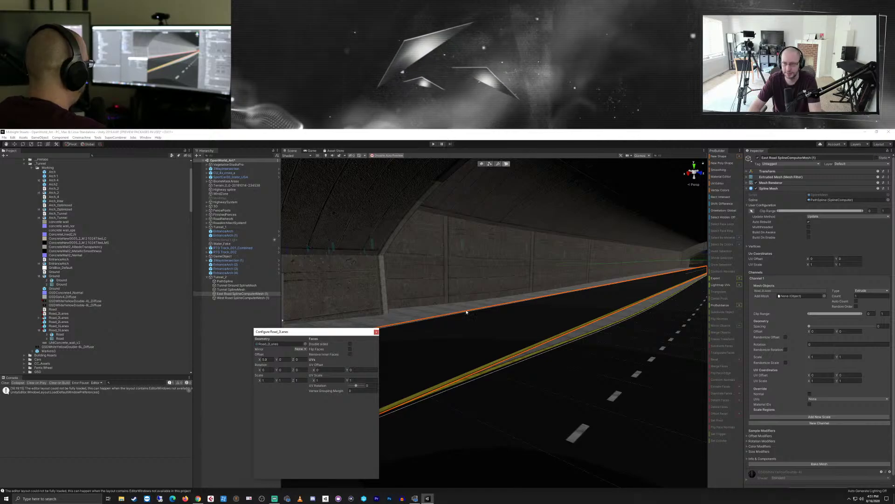
pyautogui.click(376, 332)
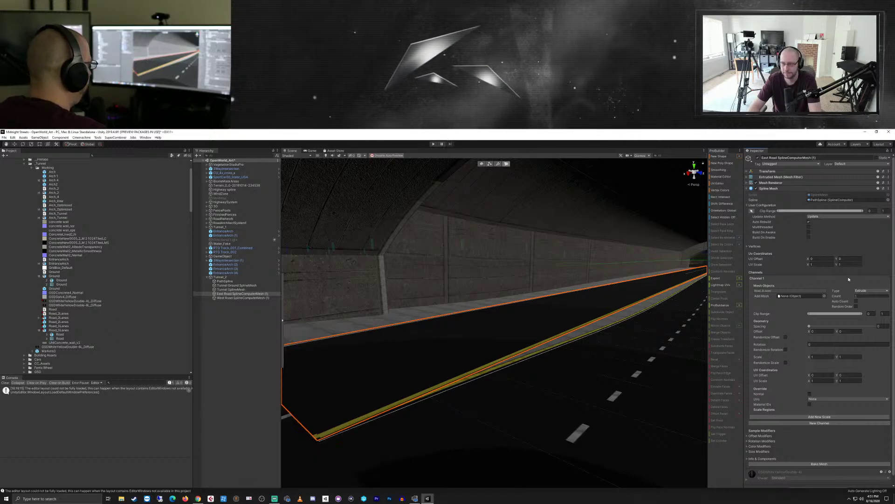
pyautogui.click(856, 302)
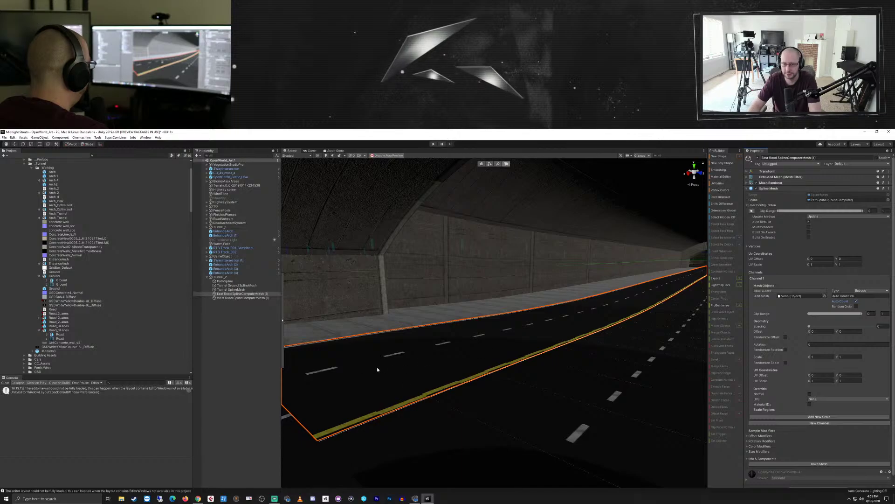
# - Try bending the tunnel road by moving two PathSpline points sideways, and undo both moves
pyautogui.moveTo(377, 369); pyautogui.dragTo(485, 345, button='middle')
pyautogui.click(224, 281)
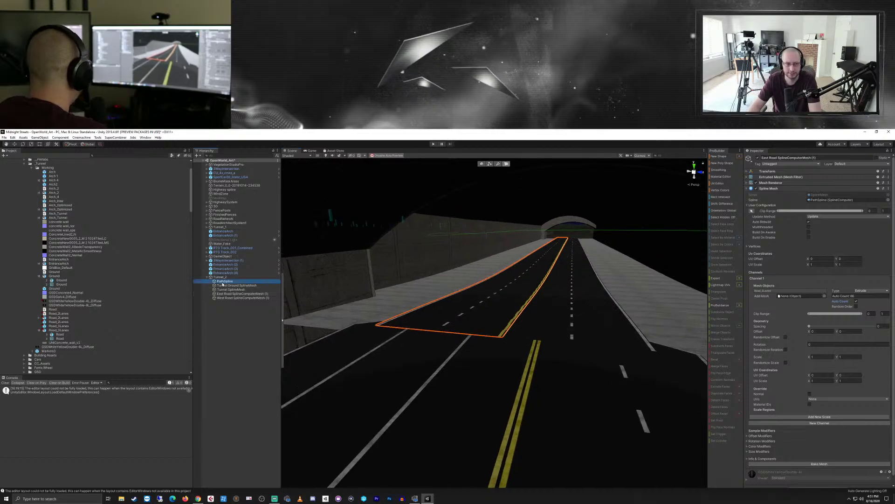
pyautogui.click(560, 254)
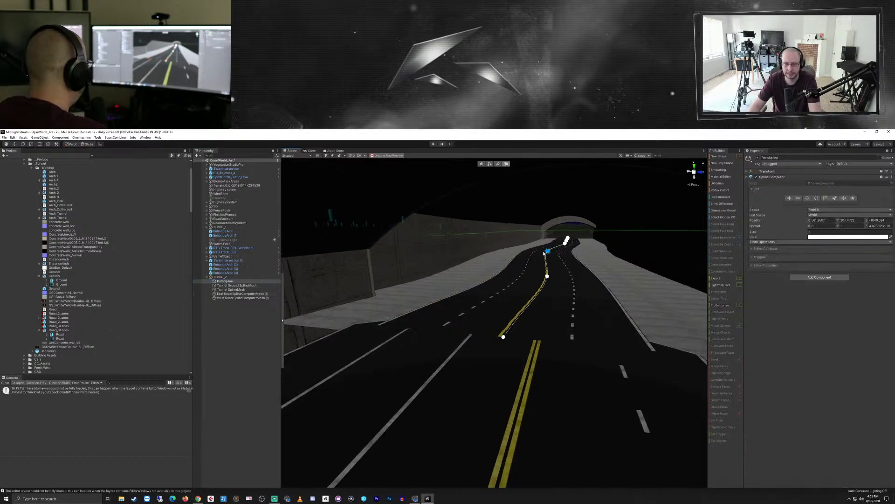
pyautogui.moveTo(561, 256); pyautogui.dragTo(574, 247)
pyautogui.click(574, 255)
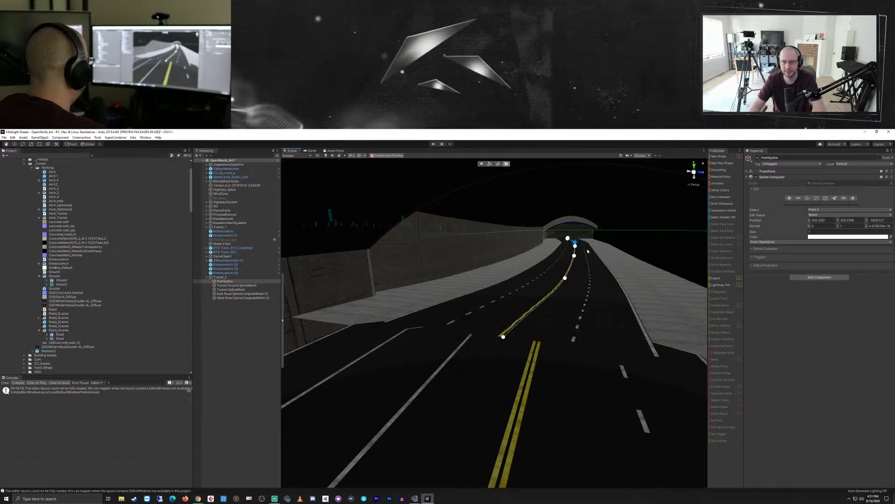
pyautogui.moveTo(574, 255); pyautogui.dragTo(582, 272)
pyautogui.hotkey('ctrl', 'z')
pyautogui.hotkey('ctrl', 'z')
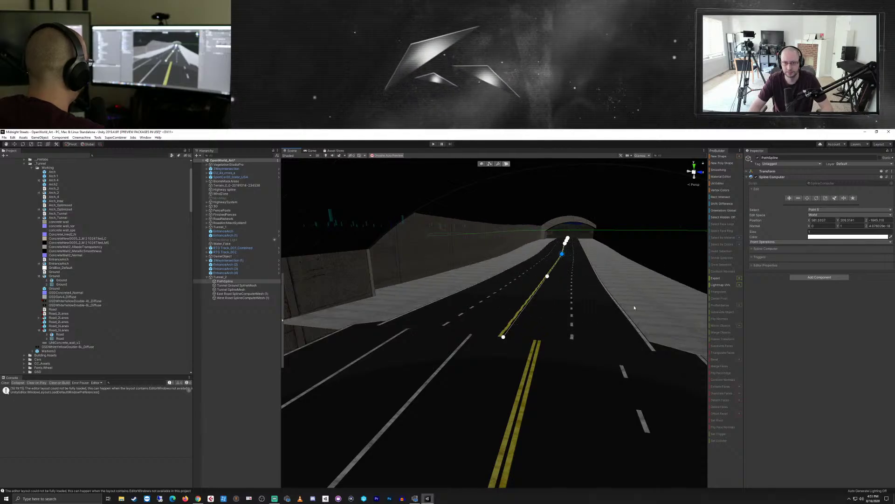
# - Move PathSpline's end point at the highway junction along the X axis toward the tunnel, using the spline's Move tool
pyautogui.moveTo(558, 316); pyautogui.dragTo(564, 331, button='middle')
pyautogui.moveTo(565, 332); pyautogui.dragTo(504, 336, button='right')
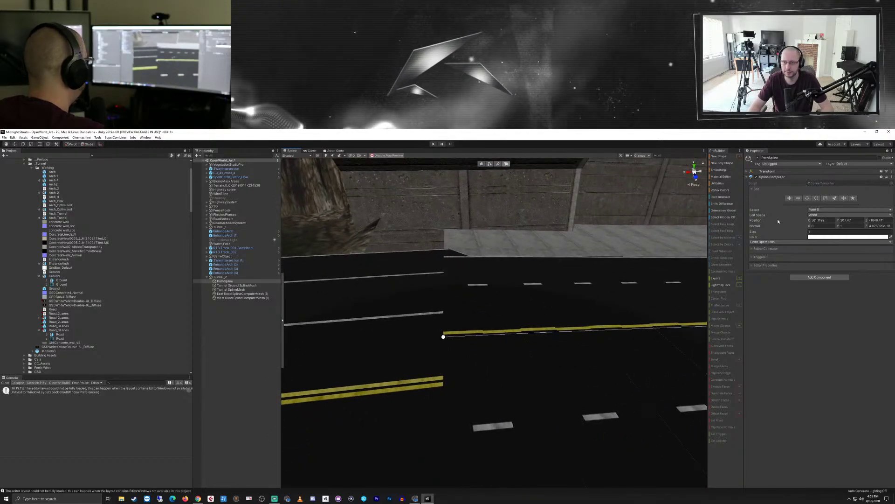
pyautogui.click(807, 198)
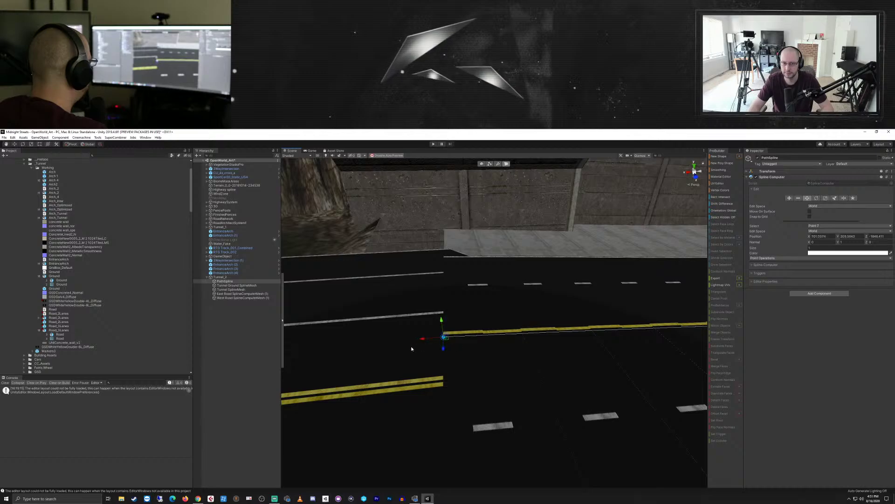
pyautogui.moveTo(420, 340); pyautogui.dragTo(475, 356)
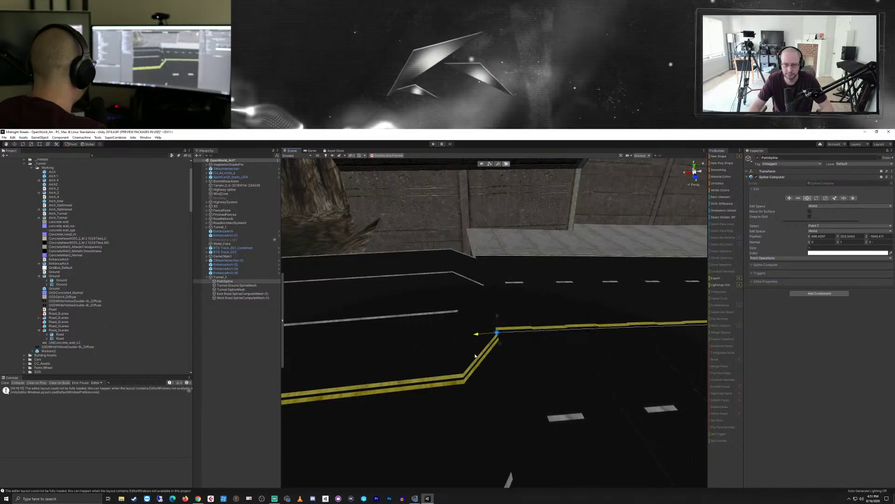
pyautogui.moveTo(391, 335); pyautogui.dragTo(481, 356, button='right')
pyautogui.press('f')
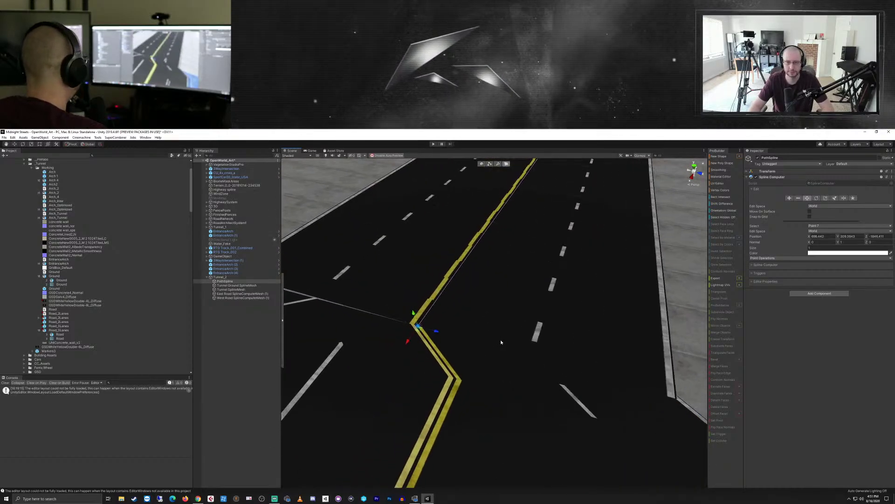
pyautogui.moveTo(433, 350); pyautogui.dragTo(485, 326, button='right')
pyautogui.scroll(-5, 485, 323)
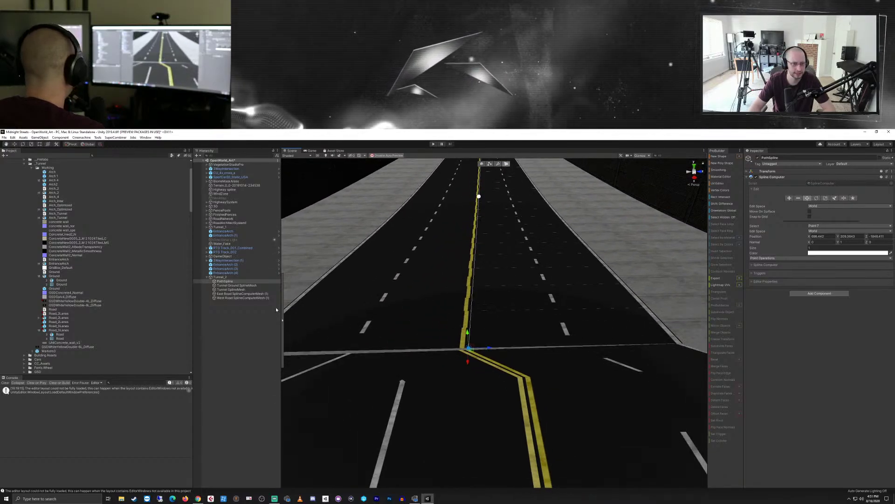
# - Set the X offset of the East Road's Road_2Lanes mesh in Channel 1 to 6
pyautogui.click(247, 294)
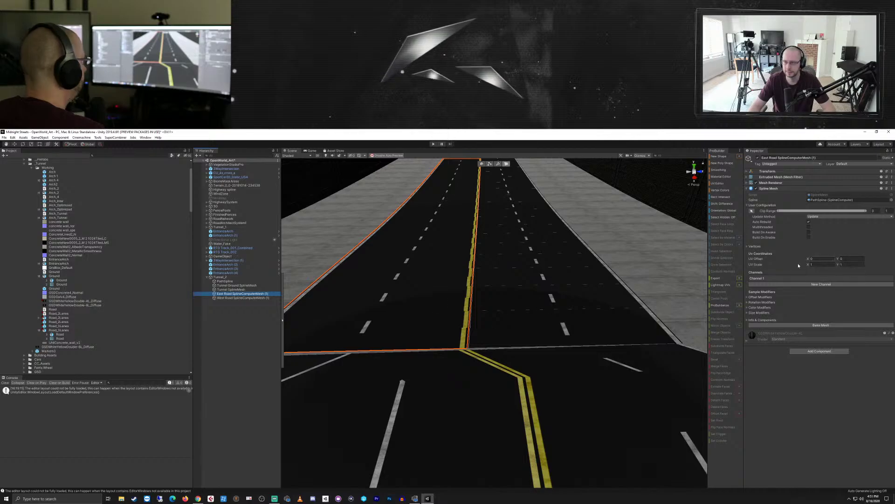
pyautogui.click(777, 279)
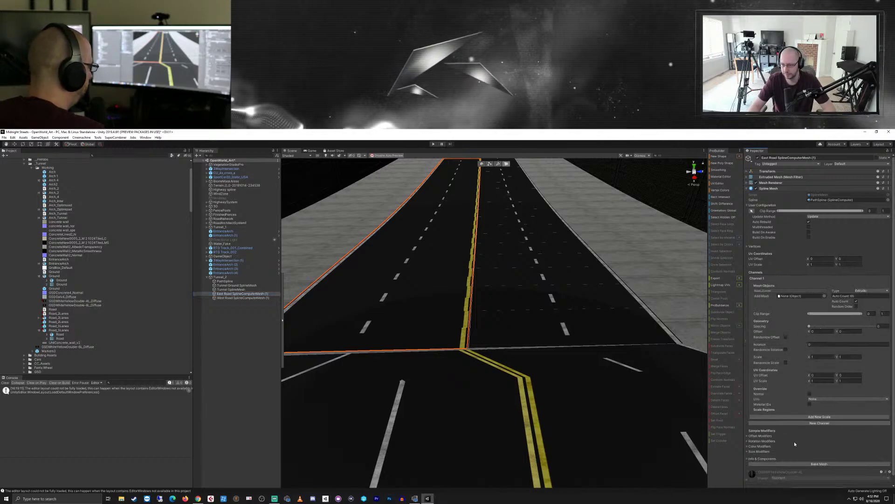
pyautogui.click(762, 291)
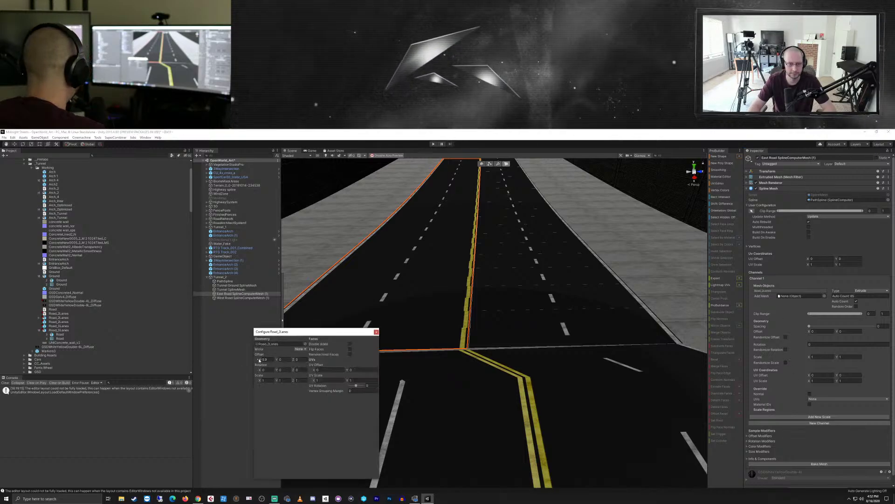
pyautogui.moveTo(260, 360); pyautogui.dragTo(258, 360)
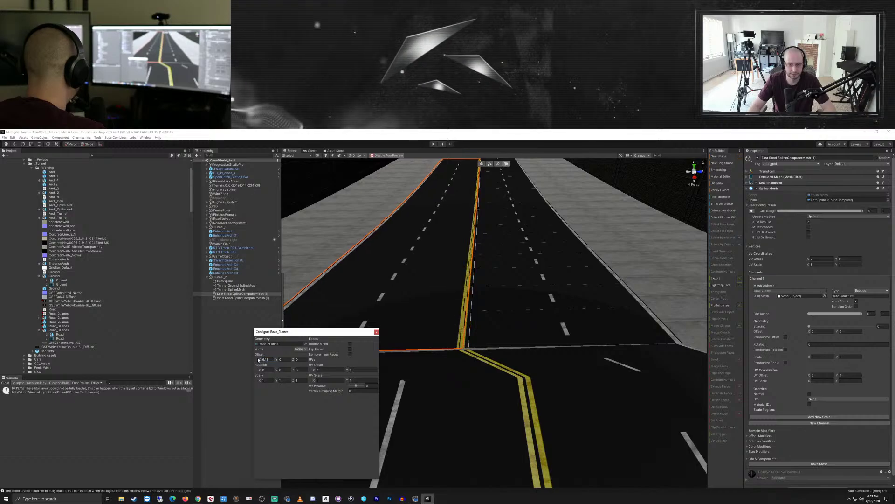
pyautogui.doubleClick(268, 360)
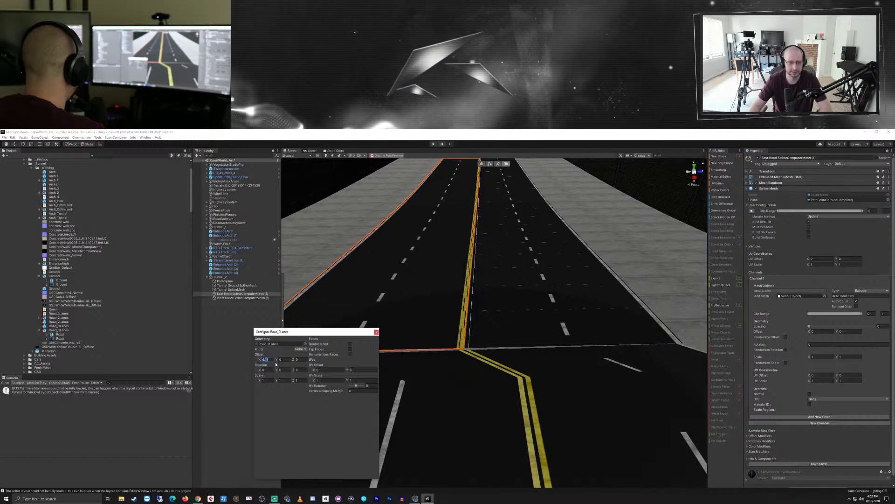
pyautogui.write('6')
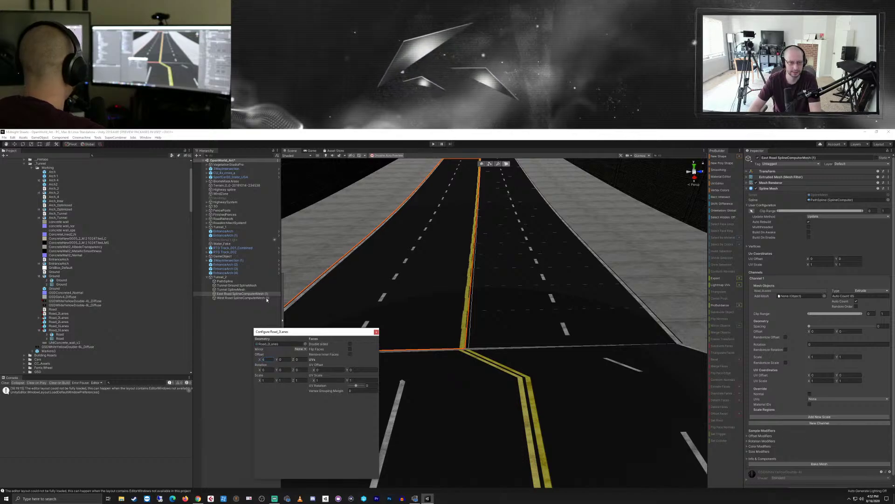
# - Set the X offset of the West Road's Road_2Lanes mesh to 6, and fine-tune it to narrow the gap between the yellow lines
pyautogui.click(265, 298)
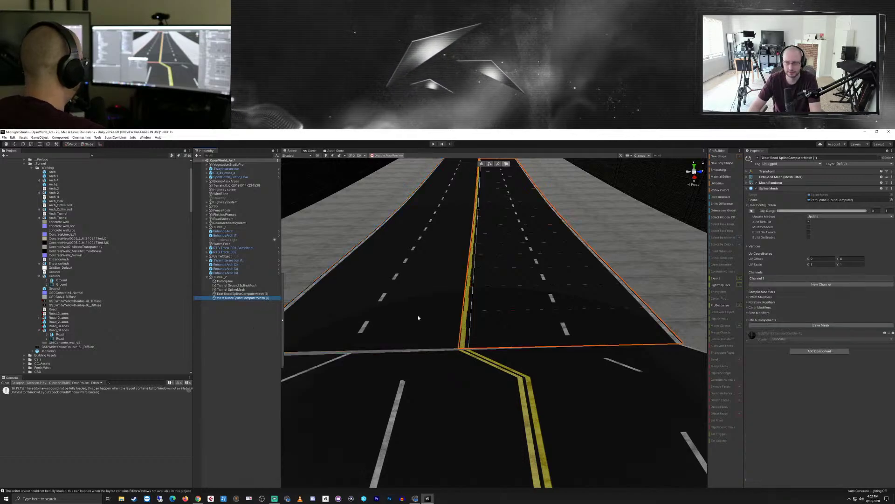
pyautogui.click(766, 279)
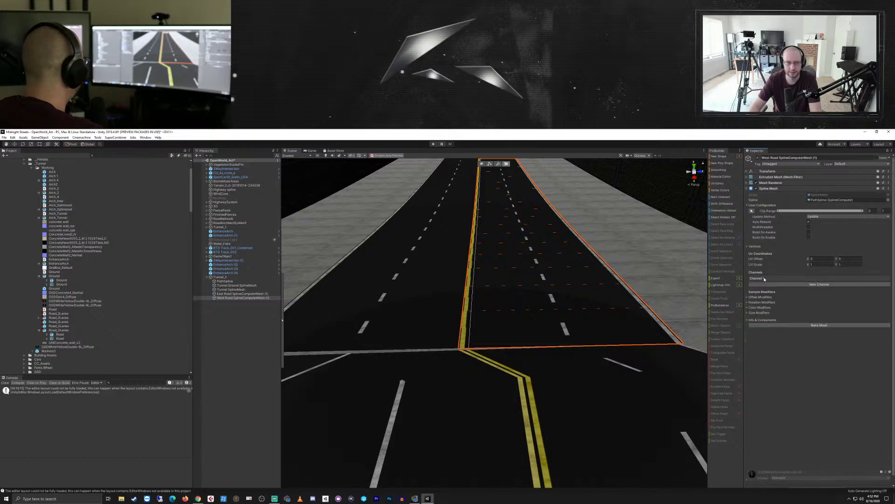
pyautogui.click(766, 279)
pyautogui.doubleClick(763, 291)
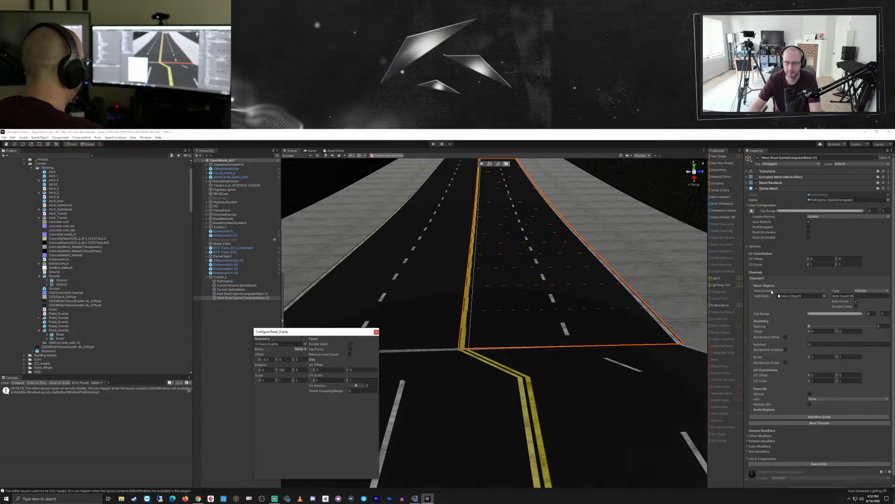
pyautogui.click(266, 359)
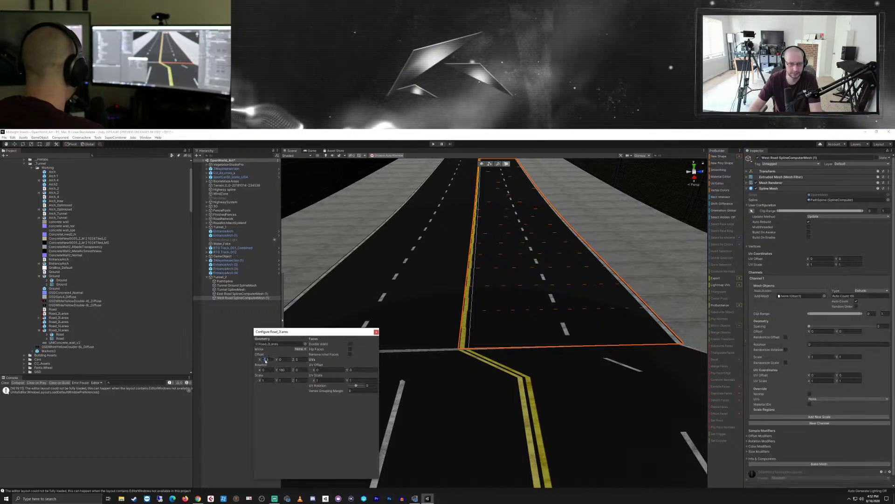
pyautogui.write('6')
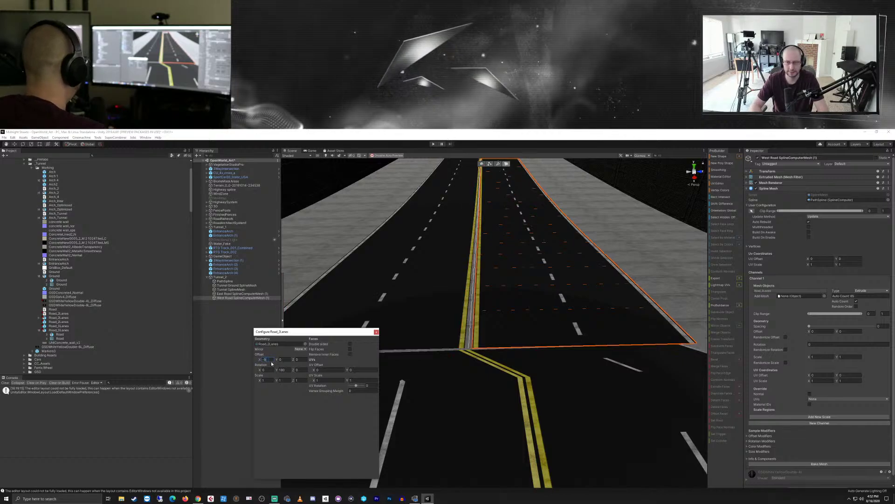
pyautogui.scroll(4, 502, 354)
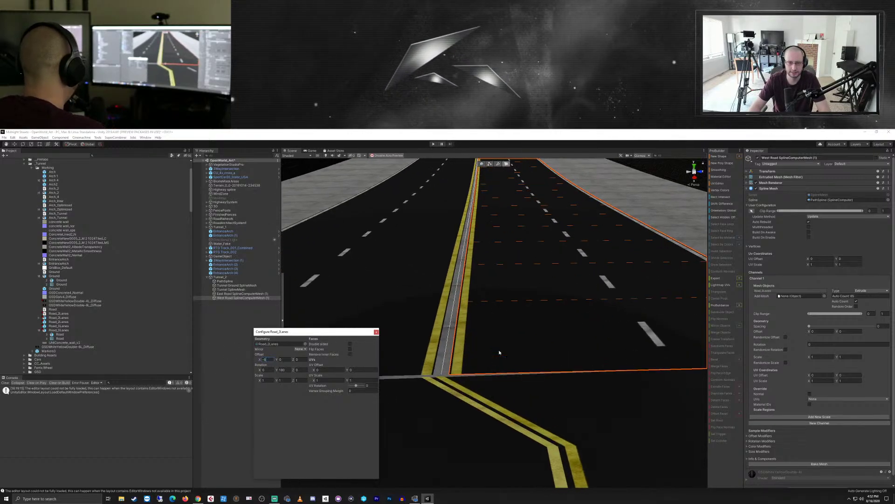
pyautogui.scroll(2, 494, 354)
pyautogui.moveTo(483, 368); pyautogui.dragTo(495, 358, button='middle')
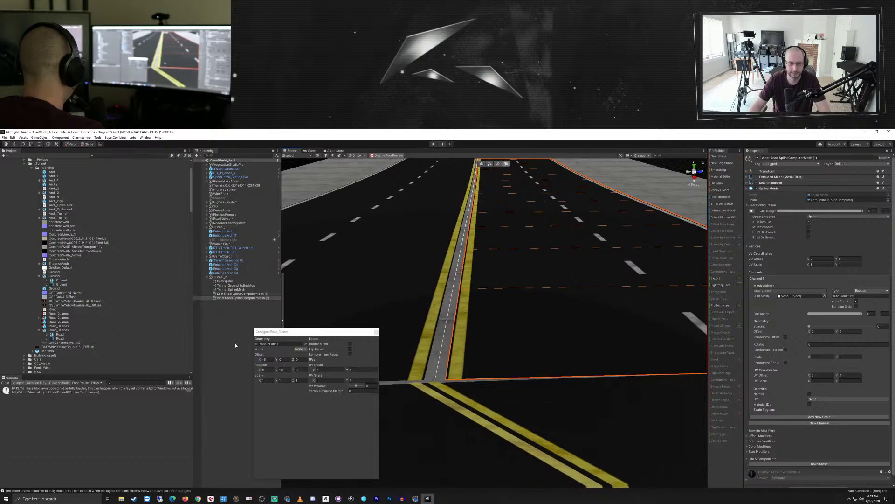
pyautogui.click(259, 361)
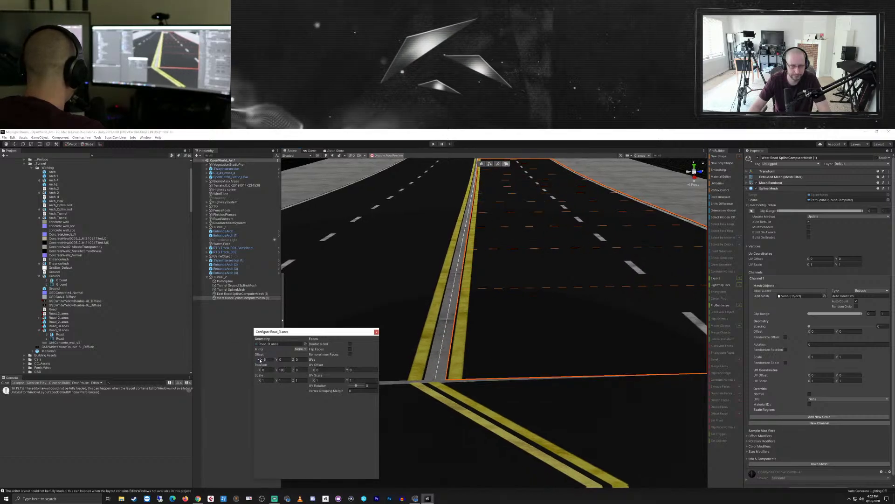
pyautogui.moveTo(260, 361); pyautogui.dragTo(249, 360)
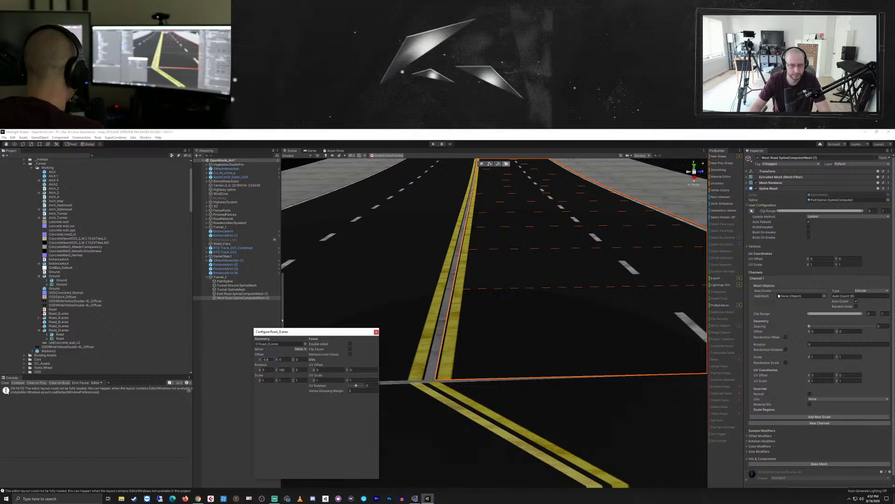
# - Set the X offset of the East Road's Road_2Lanes mesh to 5.5 to bring its yellow line closer to the West Road's
pyautogui.click(250, 293)
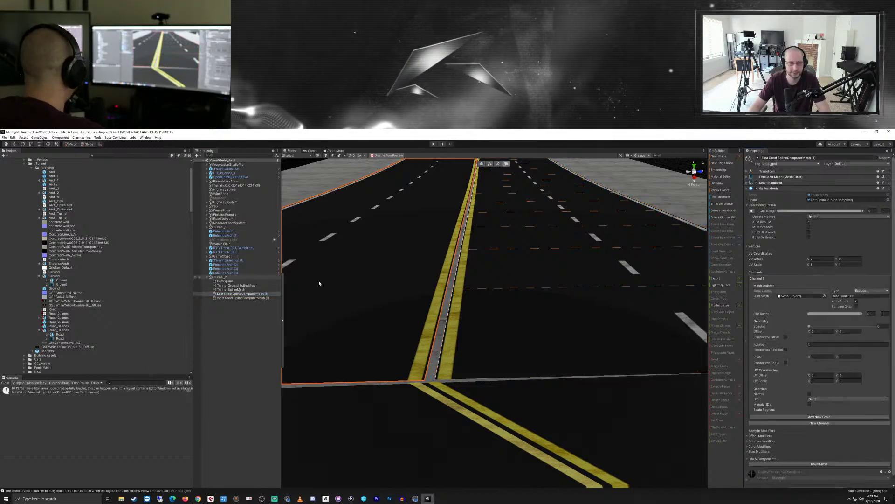
pyautogui.click(771, 291)
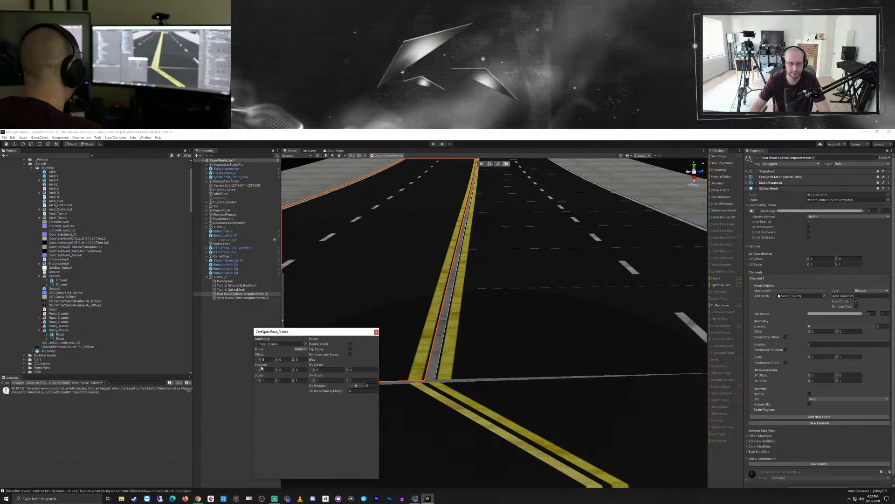
pyautogui.write('5.5')
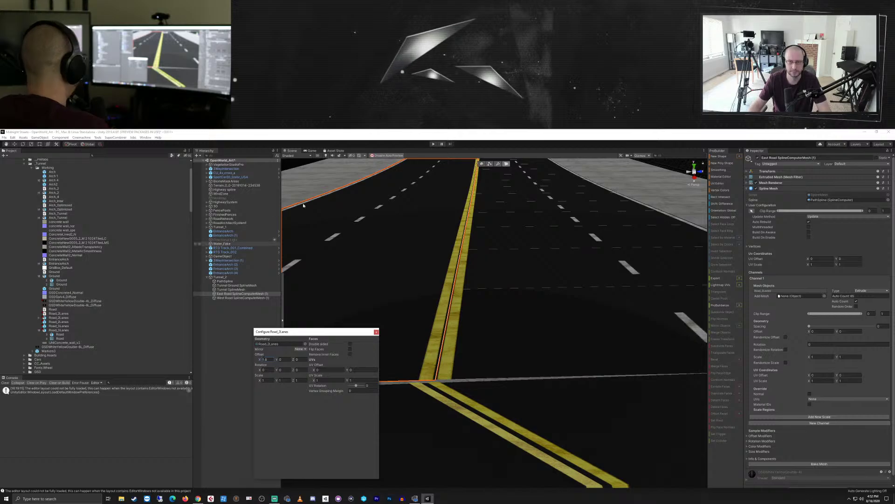
# - Try a fixed mesh count of 1 in the West Road's Channel 1 with Auto Count off, and turn Auto Count back on
pyautogui.moveTo(523, 334); pyautogui.dragTo(591, 328, button='right')
pyautogui.click(490, 270)
pyautogui.moveTo(498, 370); pyautogui.dragTo(489, 397, button='right')
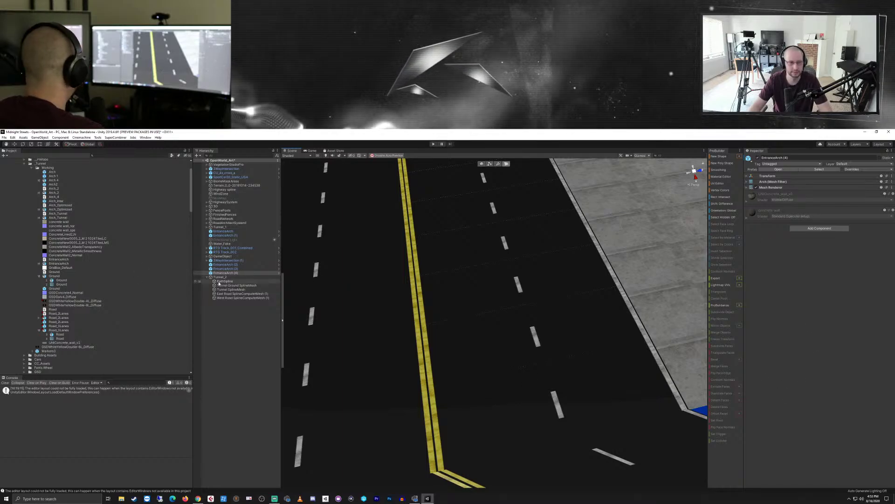
pyautogui.click(233, 298)
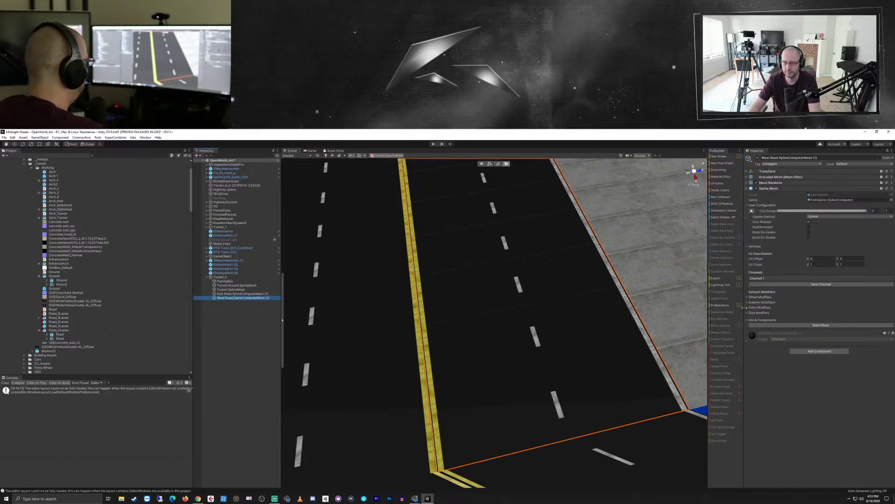
pyautogui.click(764, 278)
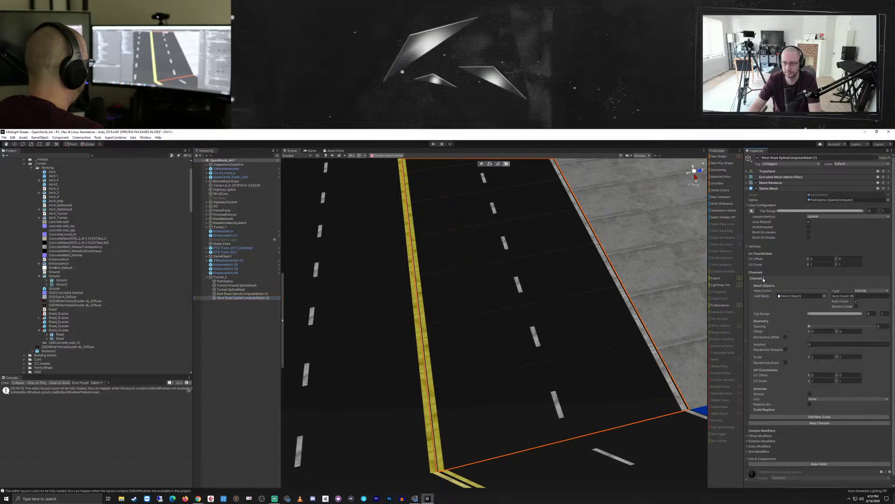
pyautogui.click(856, 302)
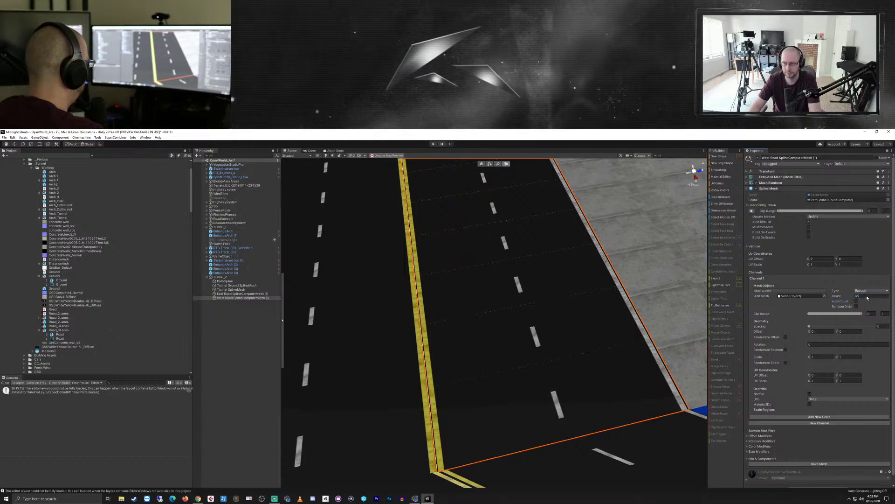
pyautogui.write('1')
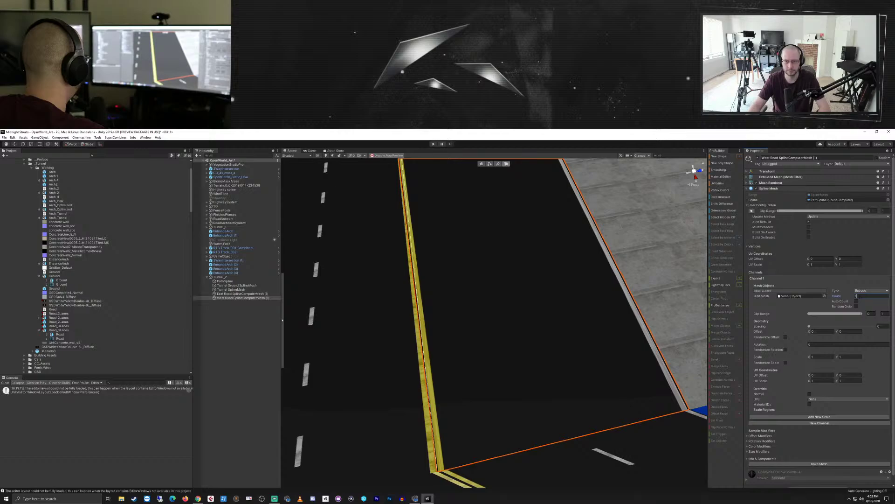
pyautogui.click(857, 302)
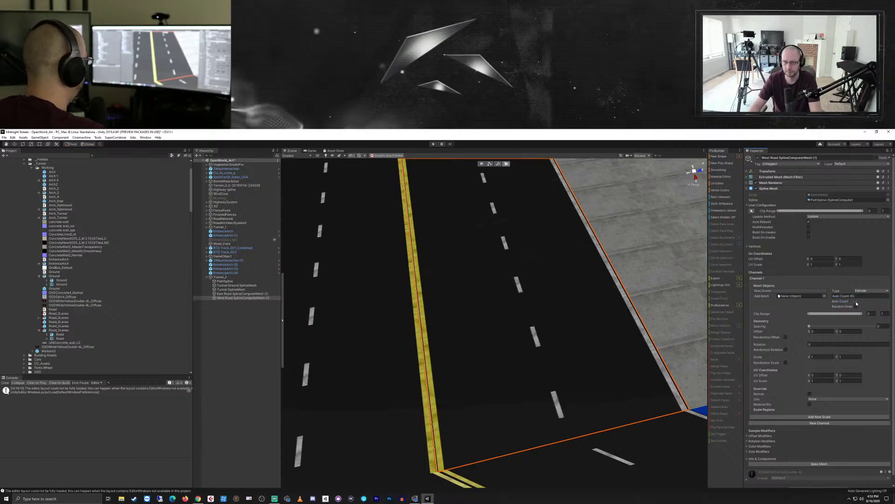
# - Examine the double yellow line and dashed lane markings along the tunnel road and at the highway junction from the side
pyautogui.press('f')
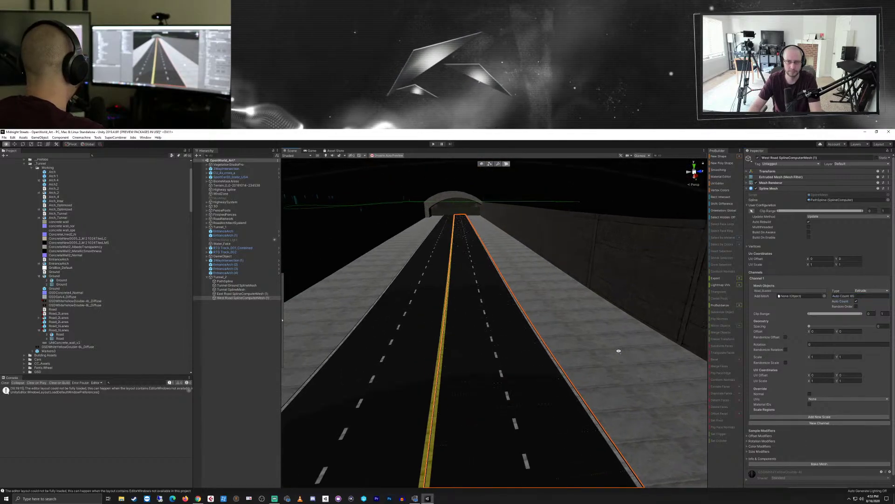
pyautogui.click(480, 166)
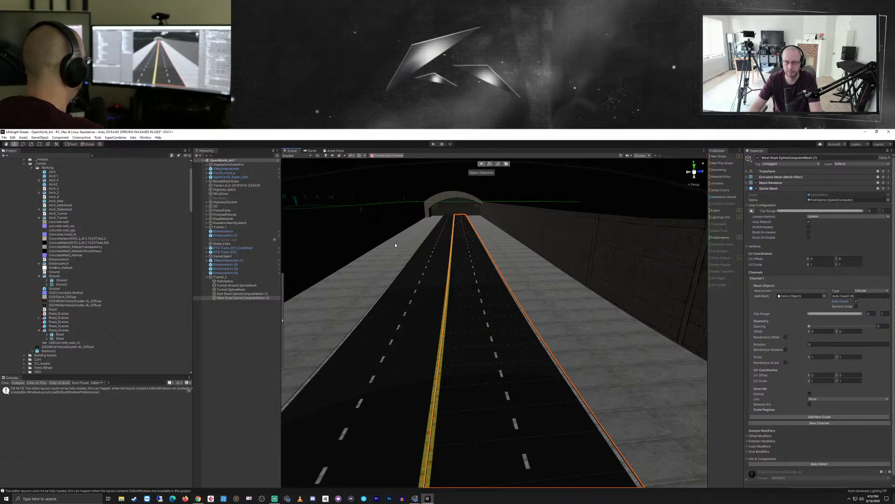
pyautogui.click(458, 195)
pyautogui.moveTo(457, 195); pyautogui.dragTo(425, 320, button='right')
pyautogui.scroll(3, 499, 383)
pyautogui.scroll(3, 499, 384)
pyautogui.scroll(-3, 437, 329)
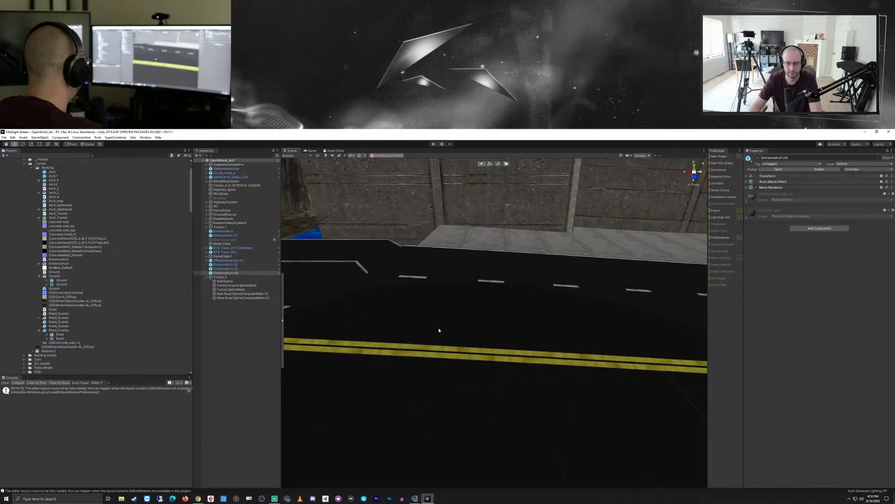
pyautogui.moveTo(438, 330); pyautogui.dragTo(393, 321, button='middle')
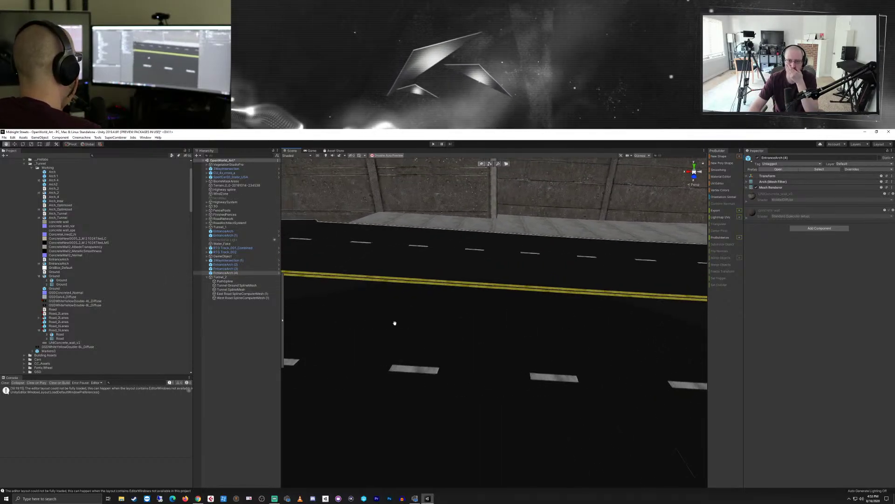
# - Try widening the West Road's Road_2Lanes mesh in Channel 1 by raising its X scale slightly
pyautogui.click(251, 294)
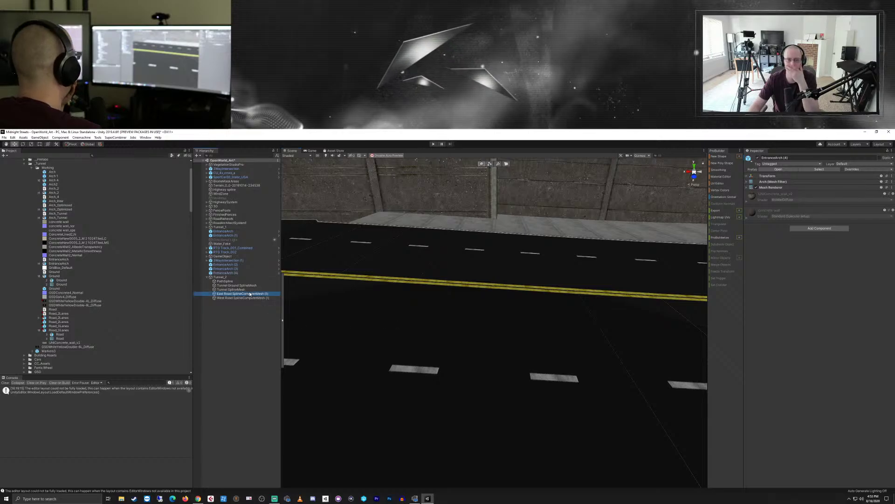
pyautogui.click(261, 298)
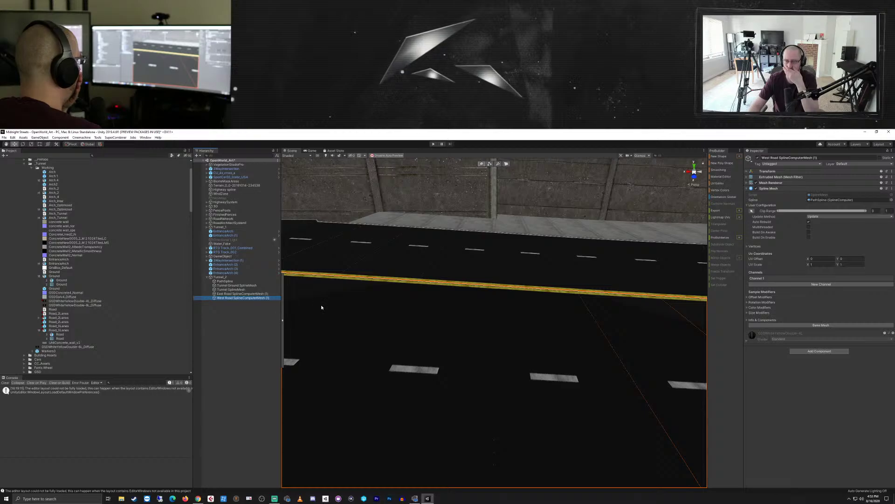
pyautogui.click(758, 279)
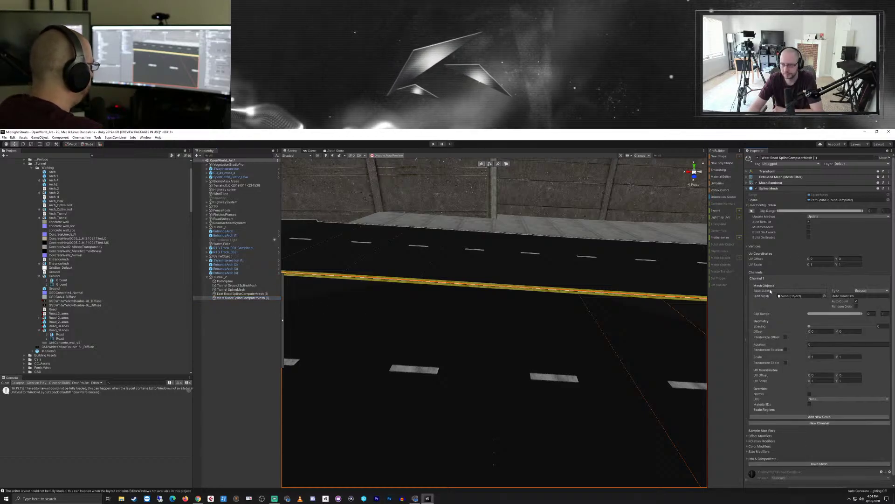
pyautogui.click(770, 291)
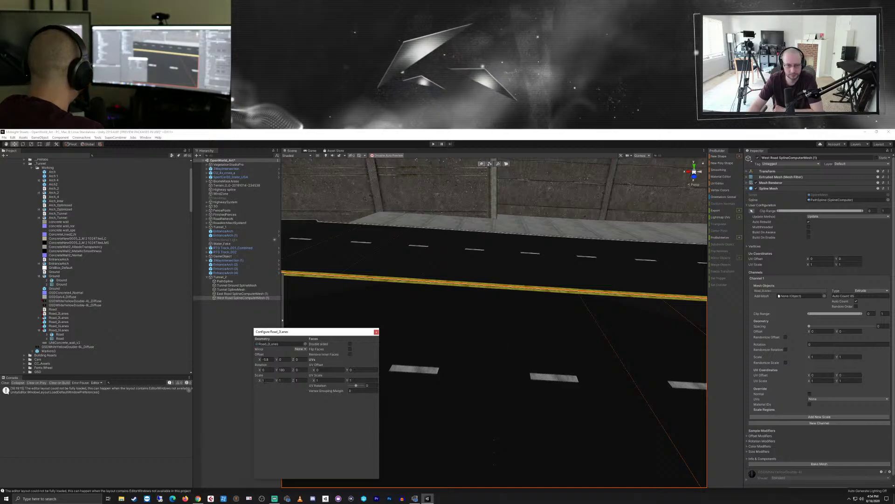
pyautogui.moveTo(259, 381); pyautogui.dragTo(282, 383)
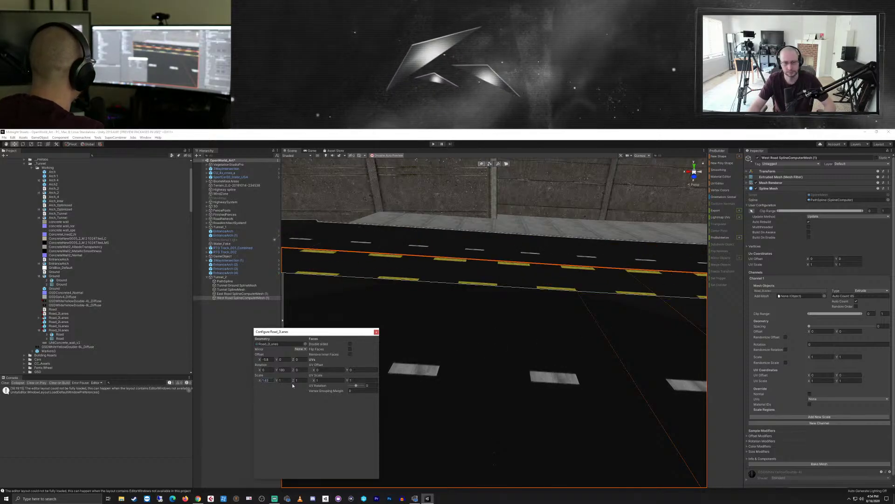
pyautogui.click(284, 382)
pyautogui.click(295, 365)
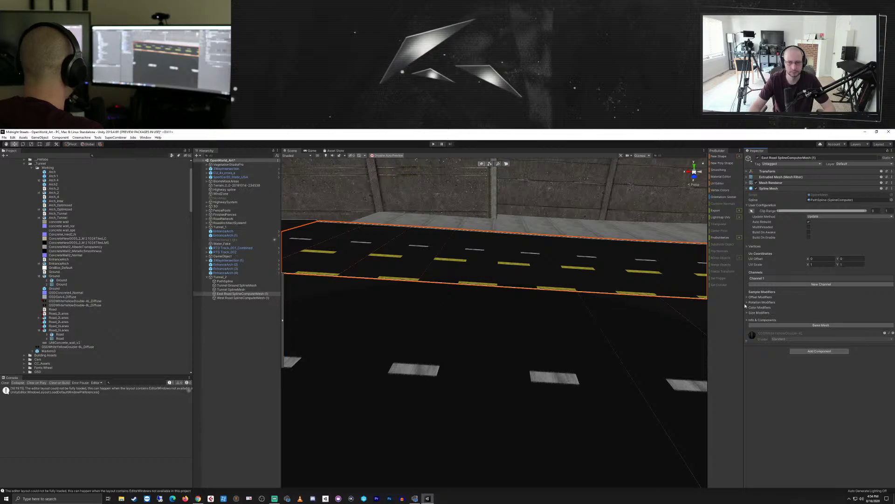
# - Check the East Road's Road_2Lanes configuration, and reset the X scale of the West Road's Road_2Lanes mesh to 1
pyautogui.click(768, 279)
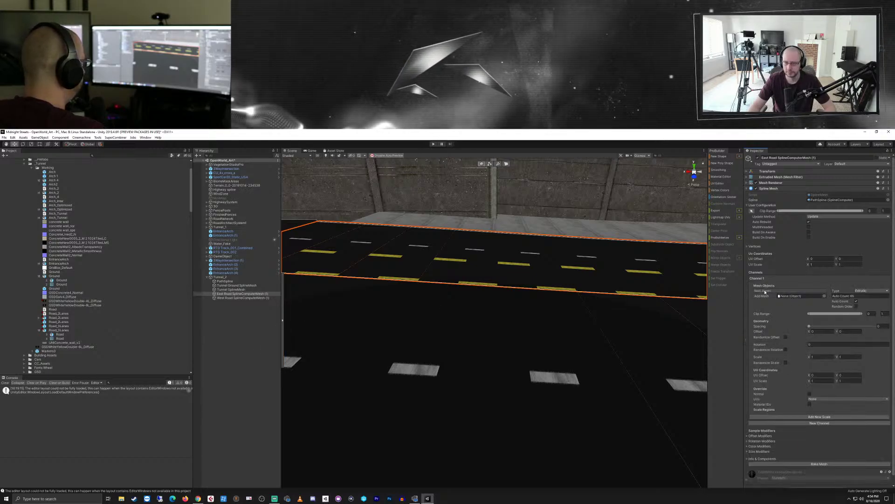
pyautogui.click(765, 292)
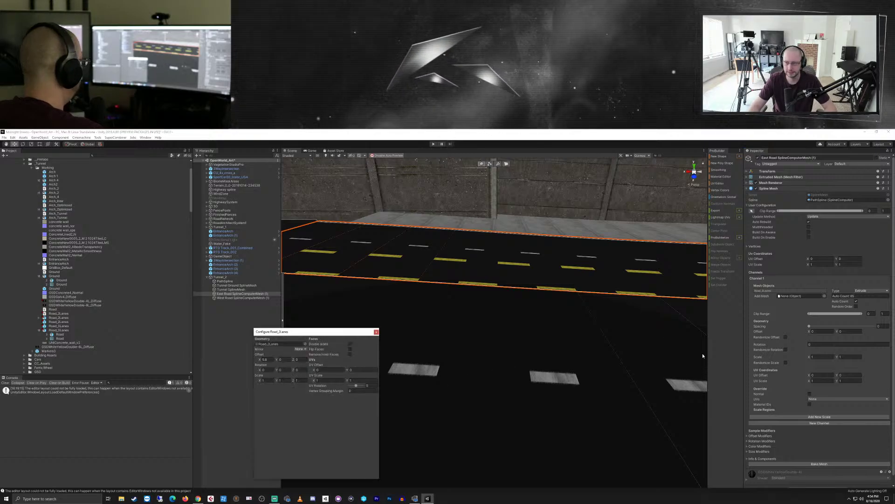
pyautogui.click(377, 332)
pyautogui.click(298, 317)
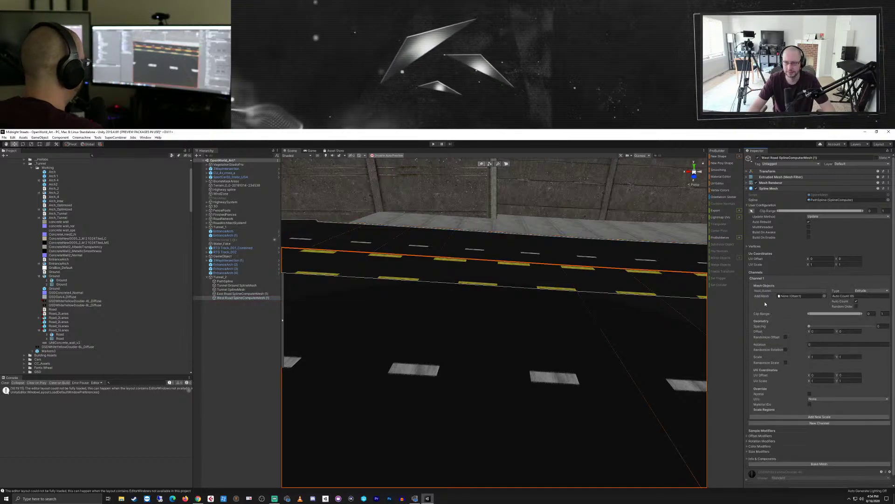
pyautogui.doubleClick(775, 290)
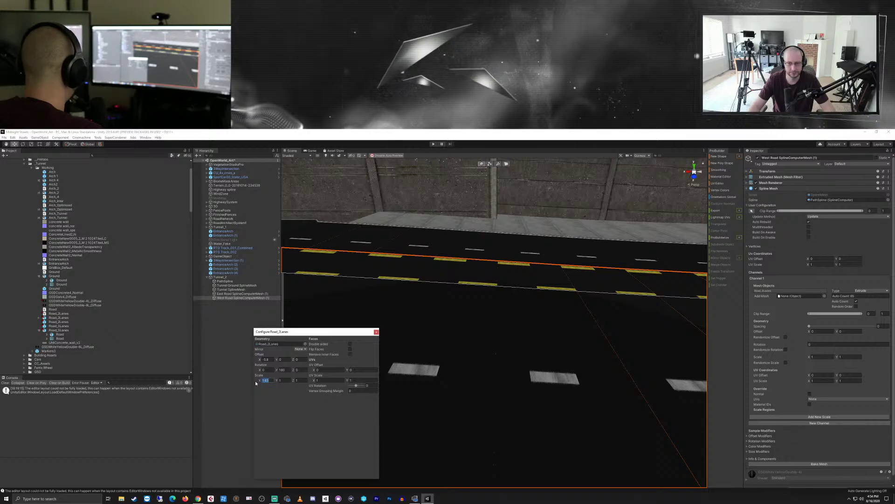
pyautogui.write('1')
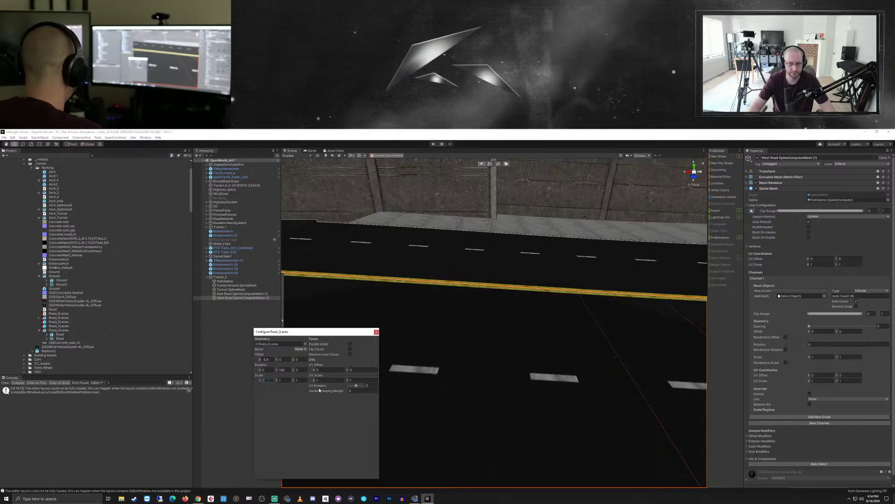
# - Try stretching the West Road's Road_2Lanes mesh lengthwise, ending with a Z scale of 1.05
pyautogui.moveTo(294, 381); pyautogui.dragTo(300, 383)
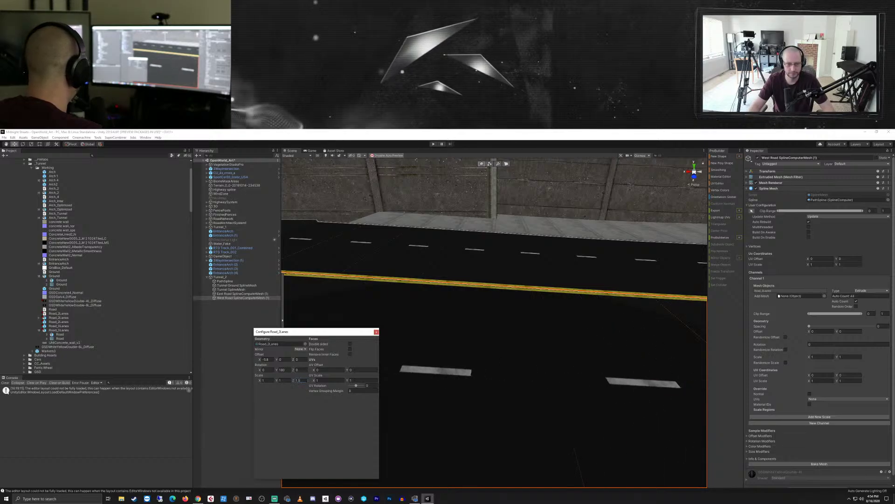
pyautogui.write('1')
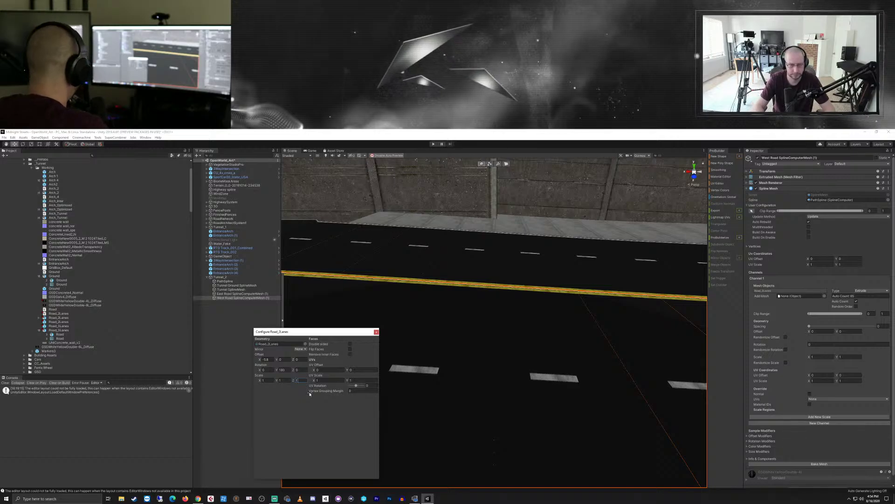
pyautogui.write('.0')
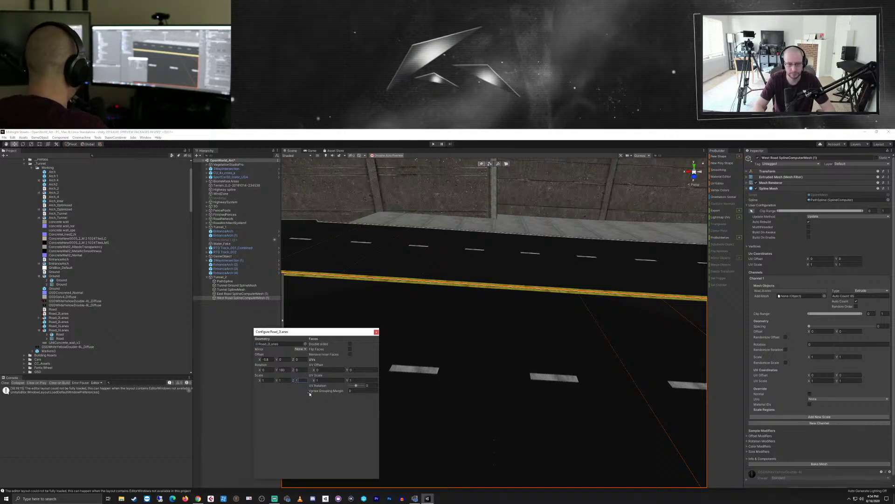
pyautogui.press('BackSpace')
pyautogui.write('1')
pyautogui.press('BackSpace')
pyautogui.write('2')
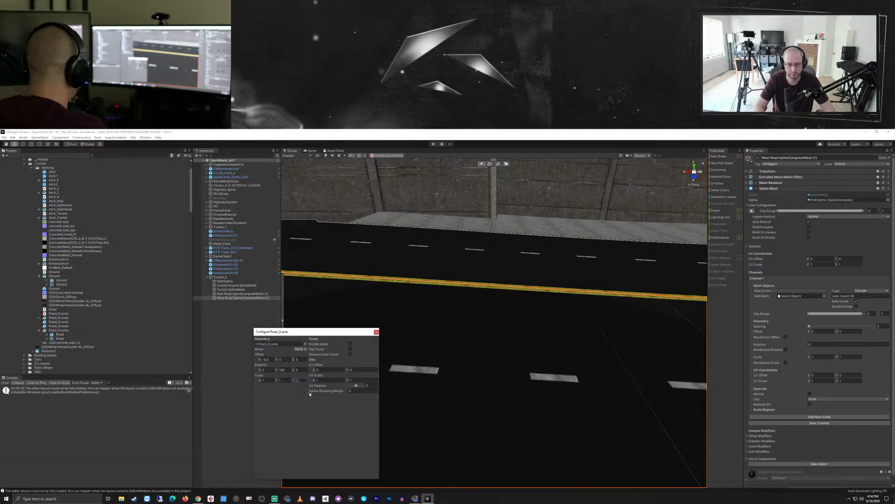
pyautogui.write('.05')
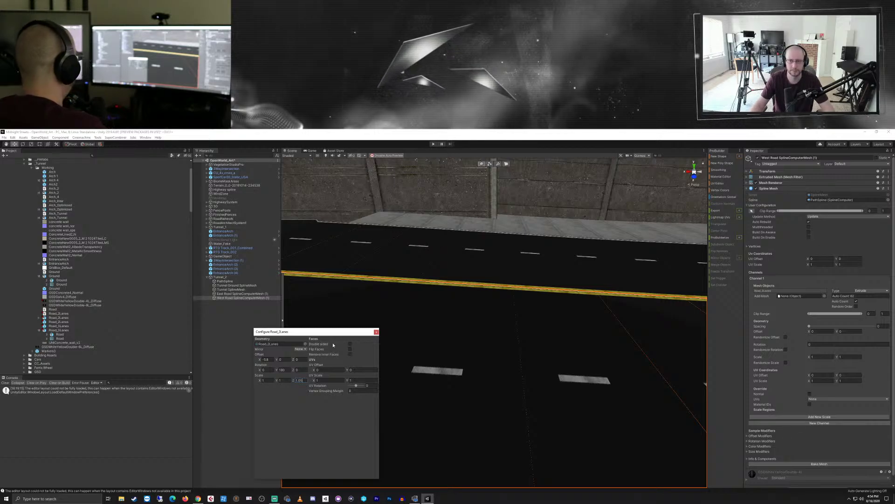
# - Reopen the West Road's Road_2Lanes configuration in Channel 1 and reset the mesh's Z scale to 1
pyautogui.click(548, 196)
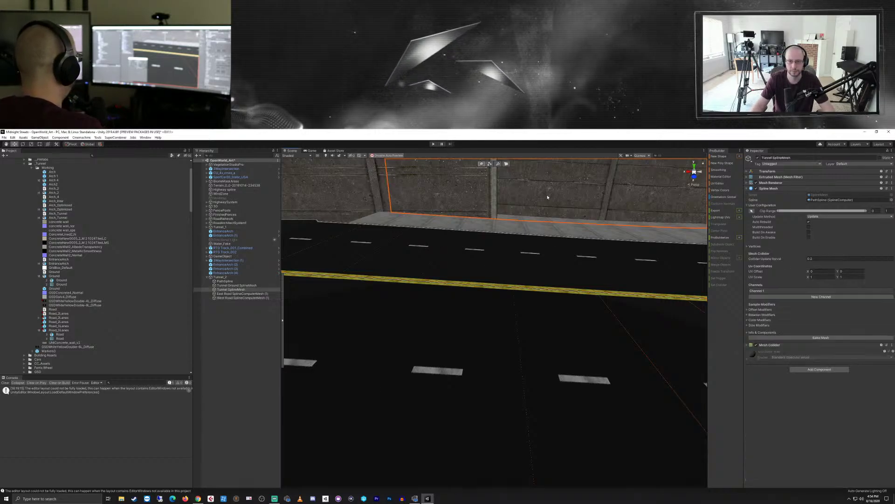
pyautogui.click(545, 231)
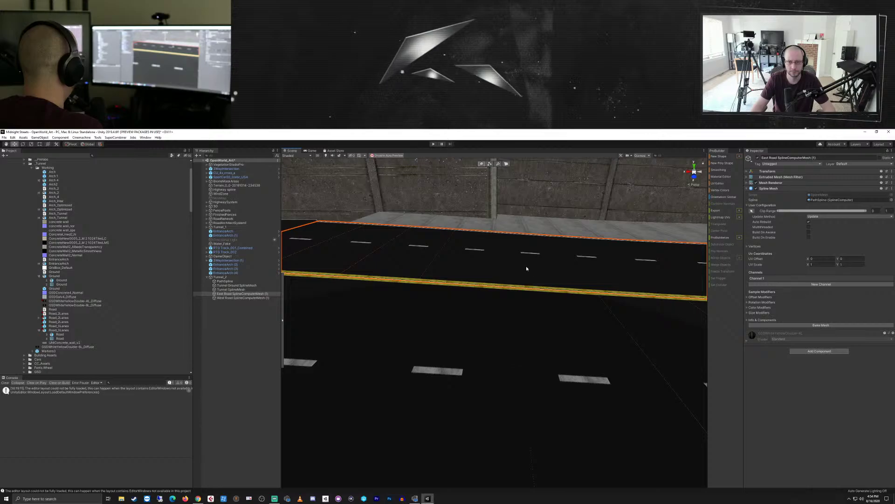
pyautogui.click(252, 298)
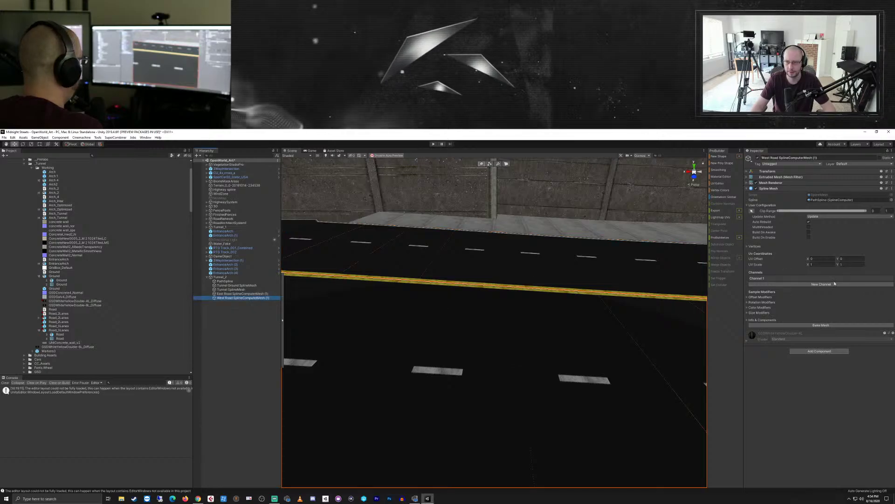
pyautogui.click(762, 279)
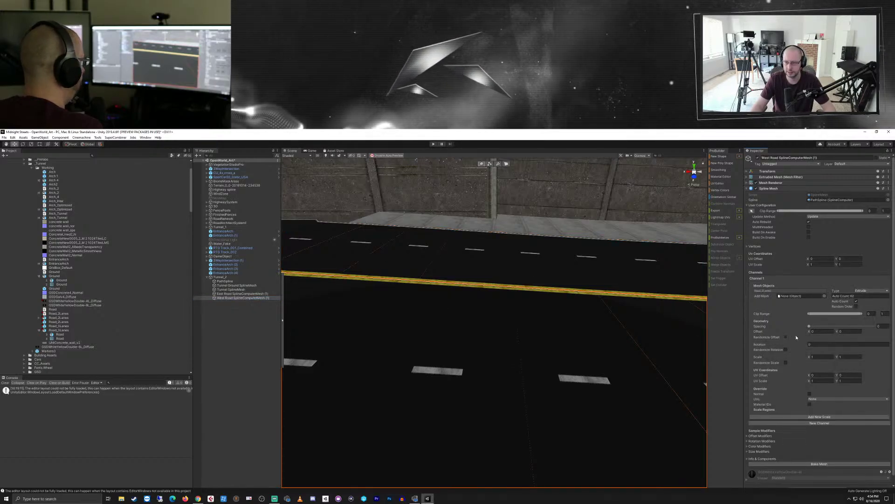
pyautogui.click(779, 291)
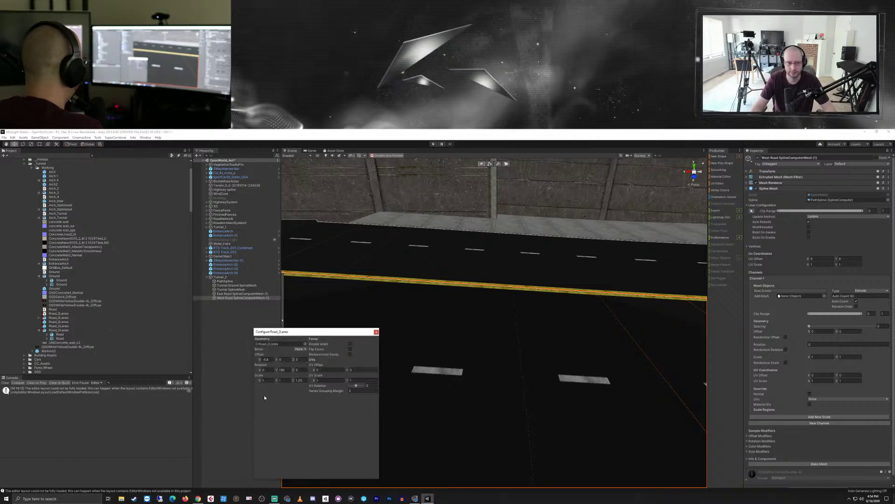
pyautogui.click(228, 364)
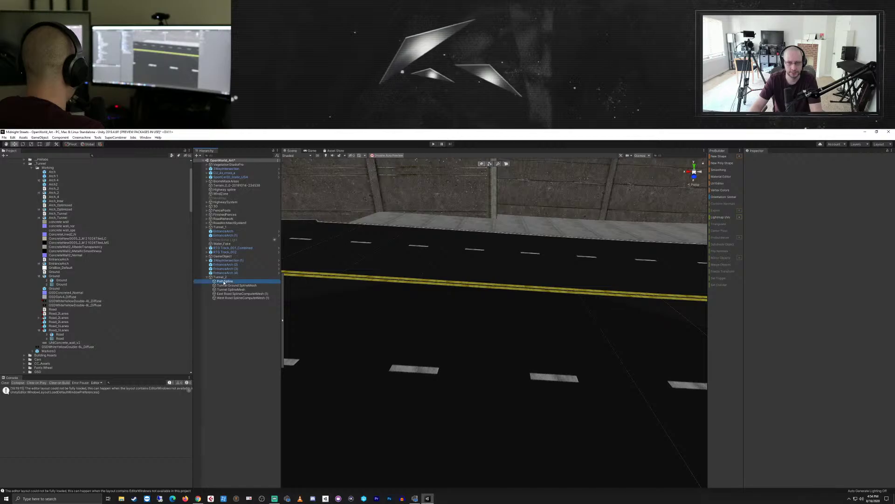
# - Examine the road seam at the tunnel entrance and the lane markings inside, toggling the Tunnel Ground SplineMesh off and on
pyautogui.click(223, 282)
pyautogui.press('f')
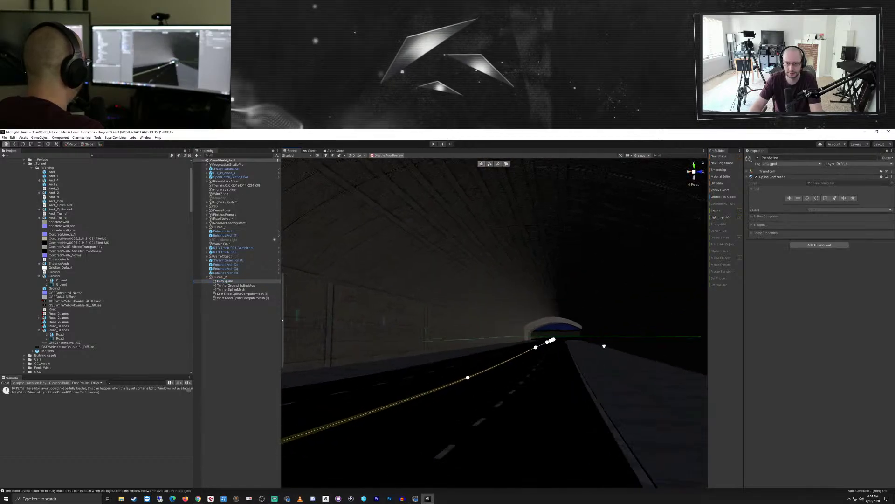
pyautogui.moveTo(604, 345); pyautogui.dragTo(566, 306, button='middle')
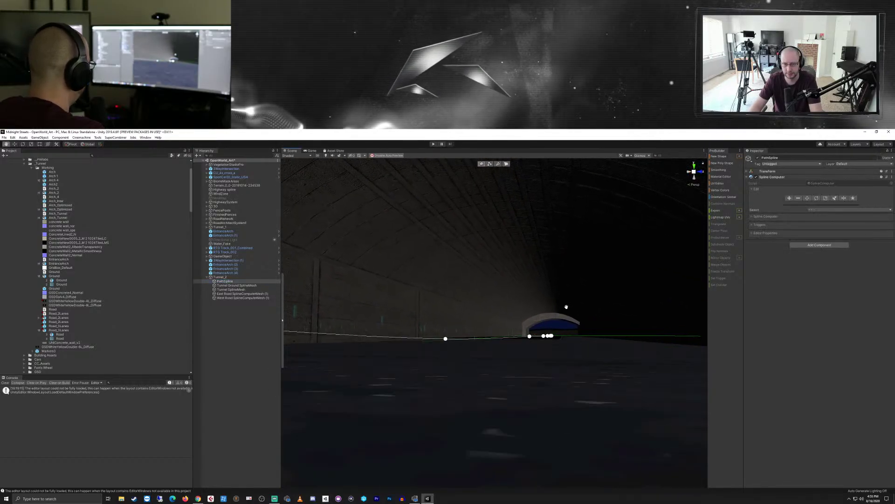
pyautogui.keyDown('alt'); pyautogui.moveTo(567, 306); pyautogui.dragTo(569, 386); pyautogui.keyUp('alt')
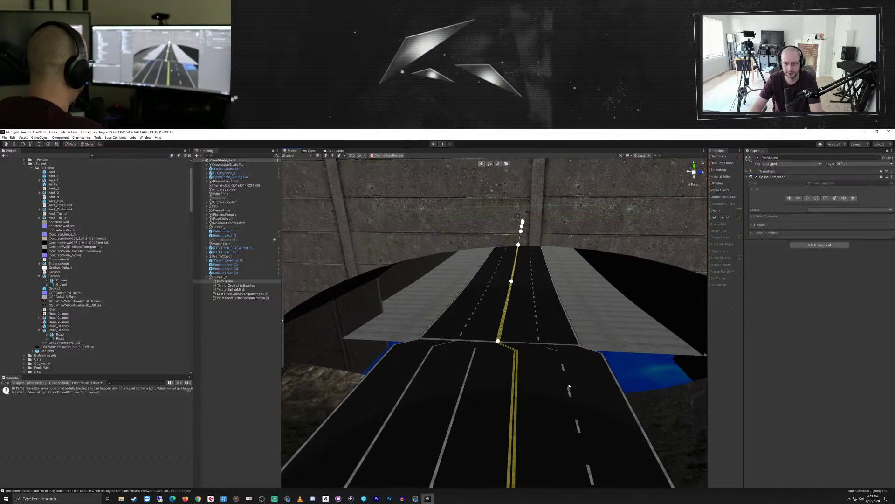
pyautogui.click(616, 335)
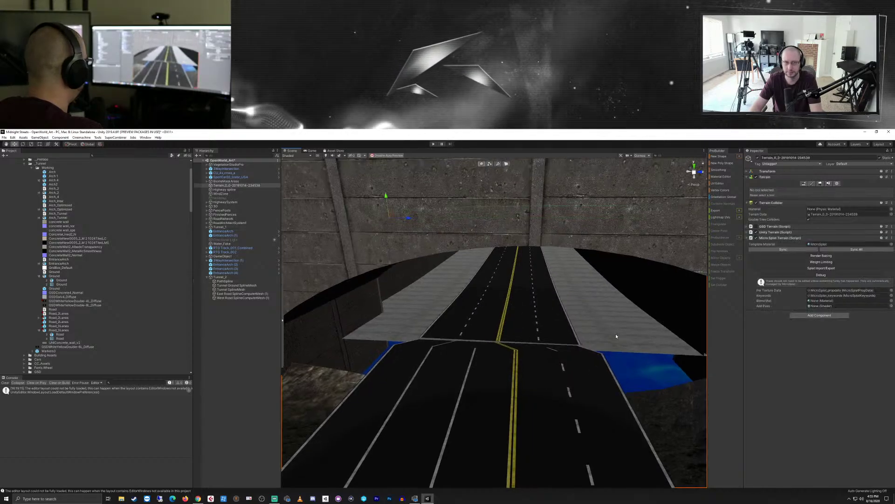
pyautogui.click(616, 334)
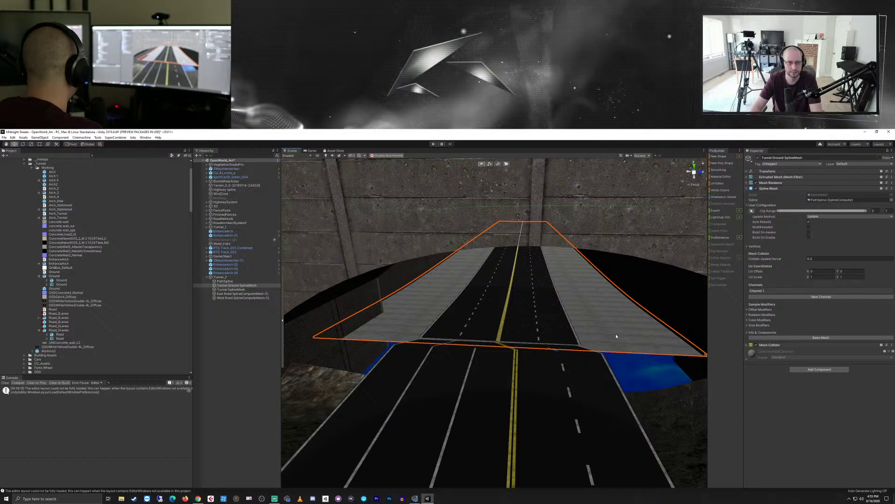
pyautogui.click(758, 159)
pyautogui.click(758, 159)
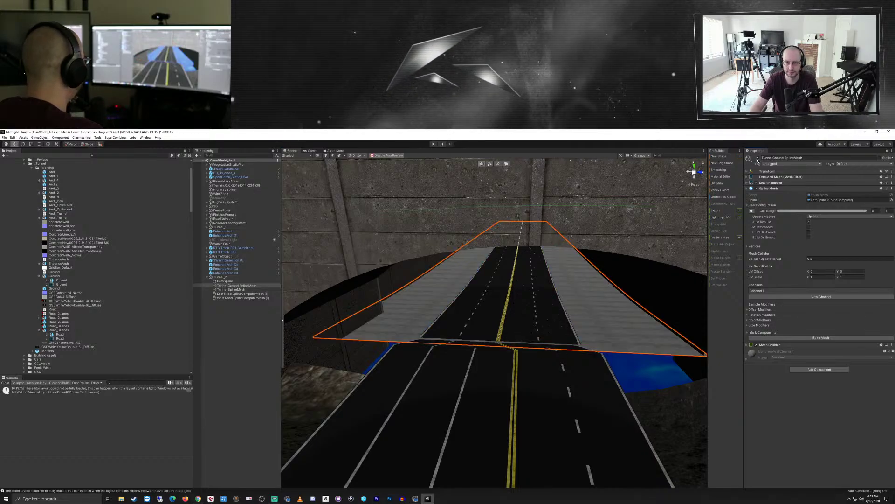
pyautogui.scroll(5, 600, 324)
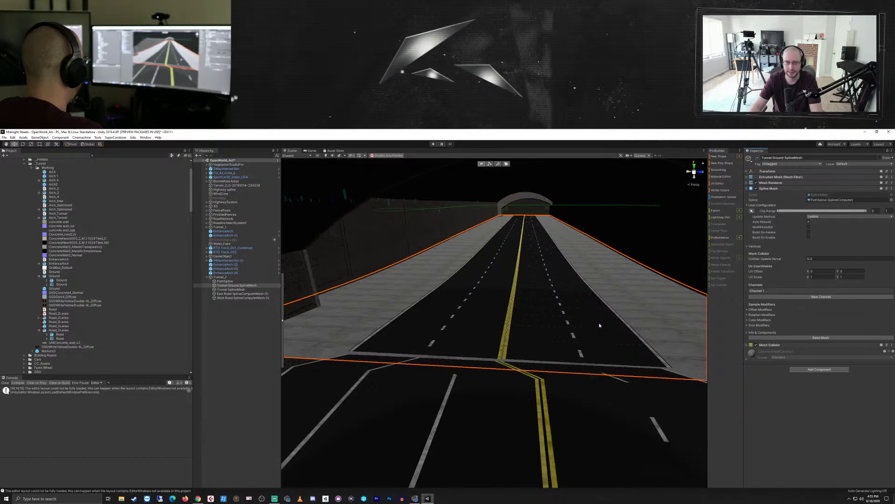
pyautogui.scroll(2, 597, 322)
pyautogui.moveTo(596, 322); pyautogui.dragTo(450, 290, button='middle')
pyautogui.moveTo(450, 289); pyautogui.dragTo(418, 340, button='right')
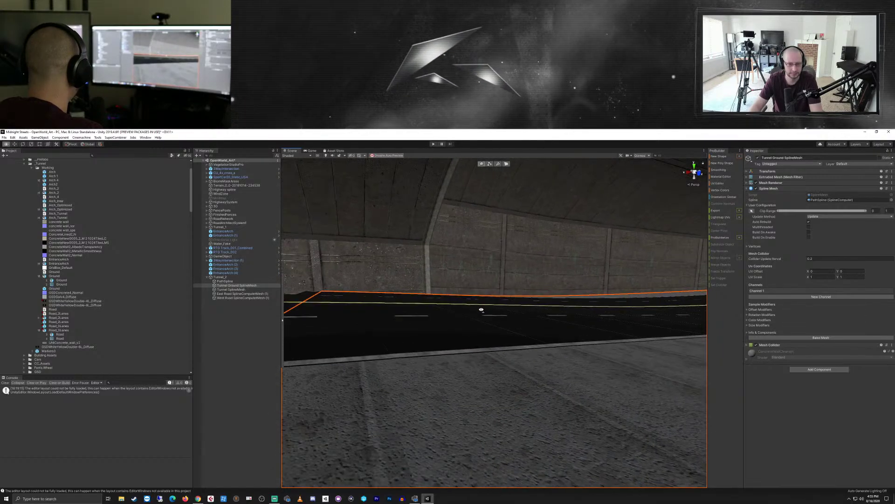
pyautogui.moveTo(418, 340); pyautogui.dragTo(445, 370, button='middle')
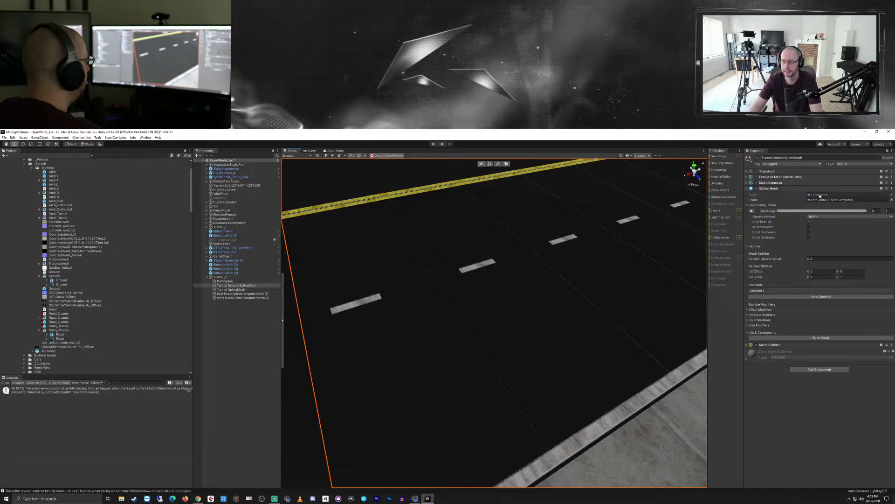
# - Trace the West Road mesh's material to its GSDWhiteYellowDouble-4L_Diffuse texture and check that texture out for editing
pyautogui.click(779, 184)
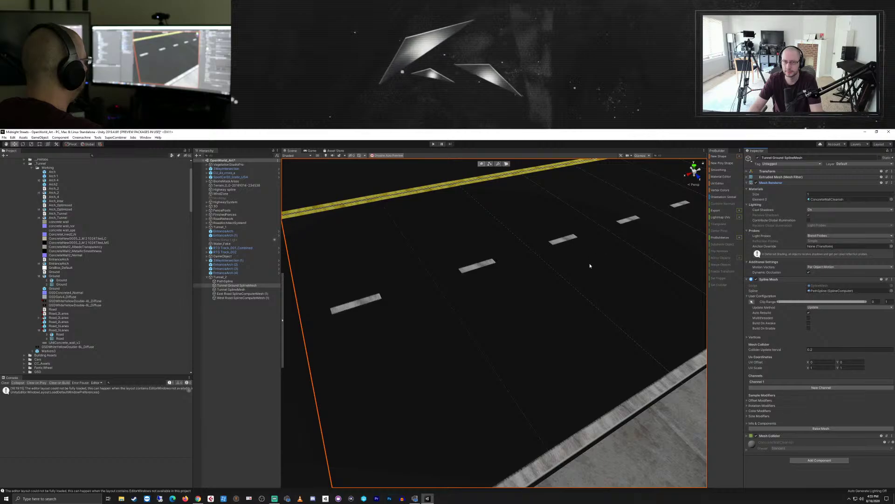
pyautogui.click(574, 302)
pyautogui.click(825, 200)
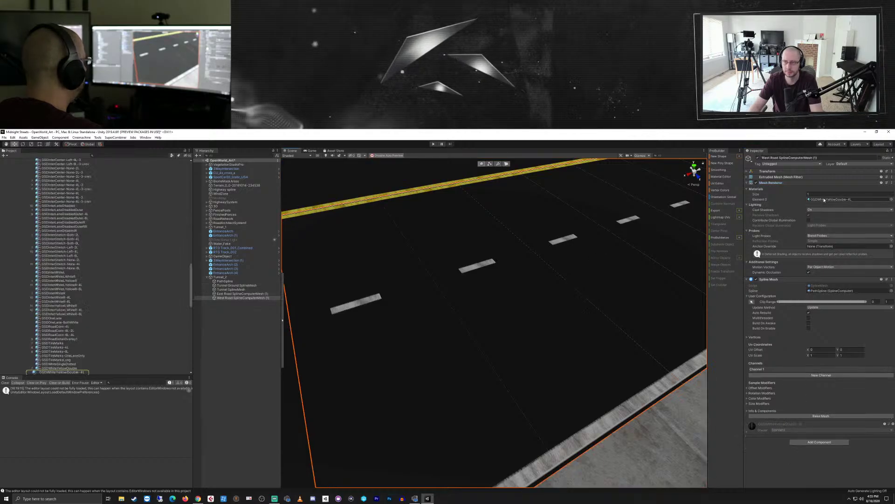
pyautogui.click(84, 373)
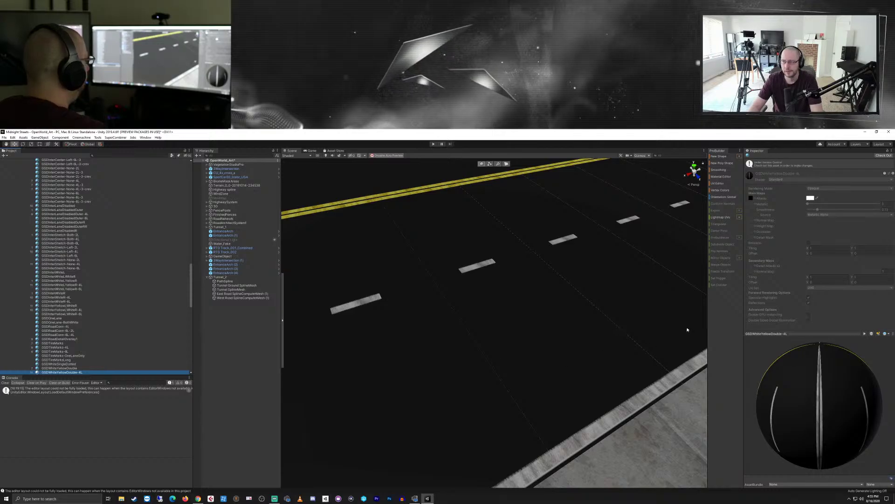
pyautogui.click(751, 198)
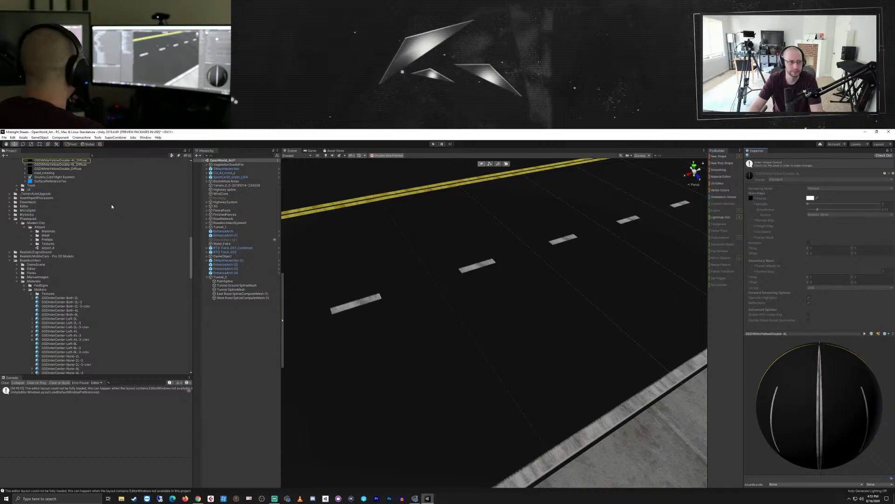
pyautogui.click(75, 161)
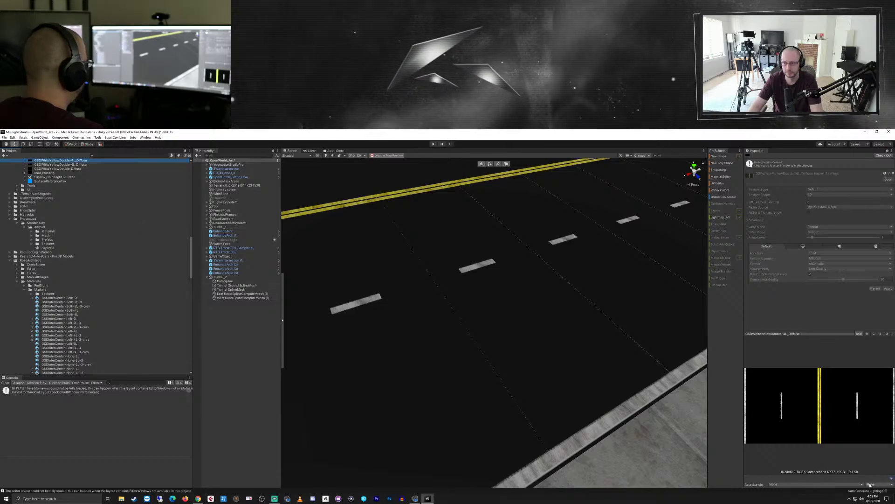
pyautogui.click(883, 155)
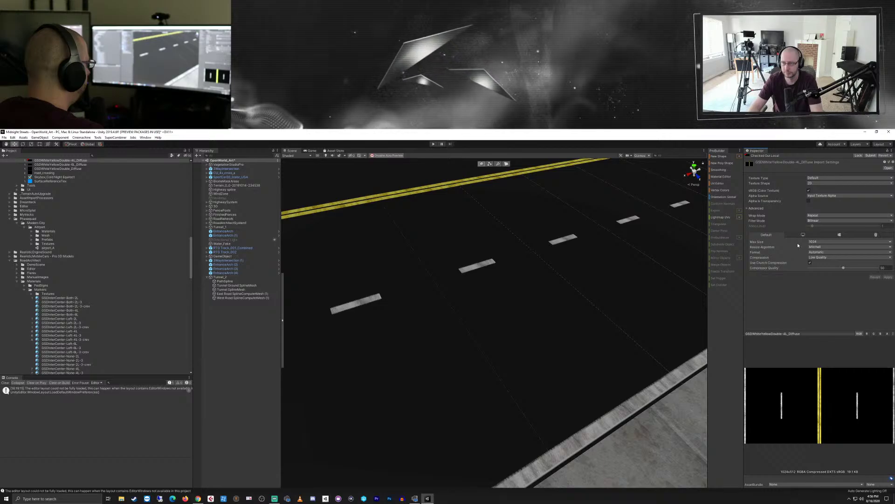
# - Try the Clamp and Mirror wrap modes on the road marking texture, and return the wrap mode to Repeat
pyautogui.click(814, 216)
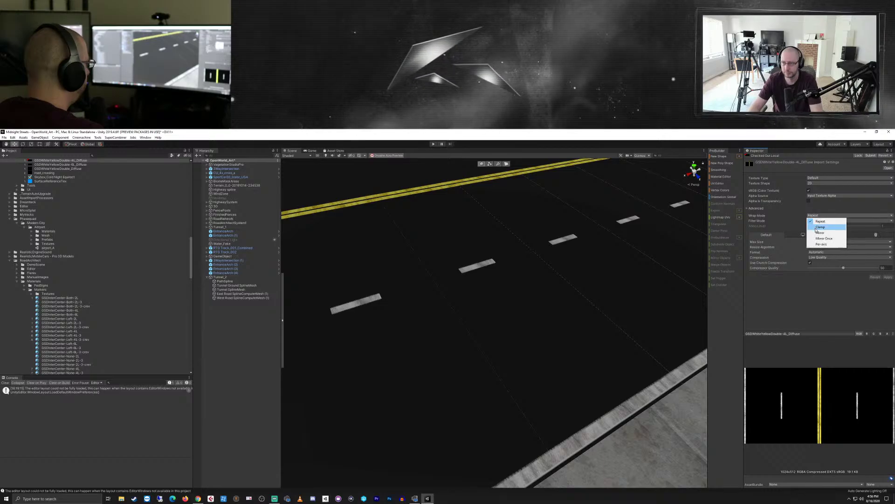
pyautogui.click(816, 226)
pyautogui.click(820, 215)
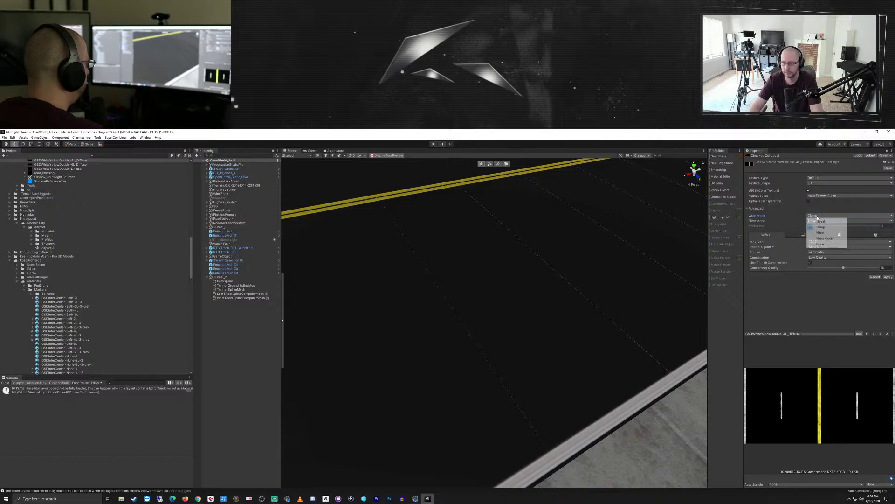
pyautogui.click(829, 233)
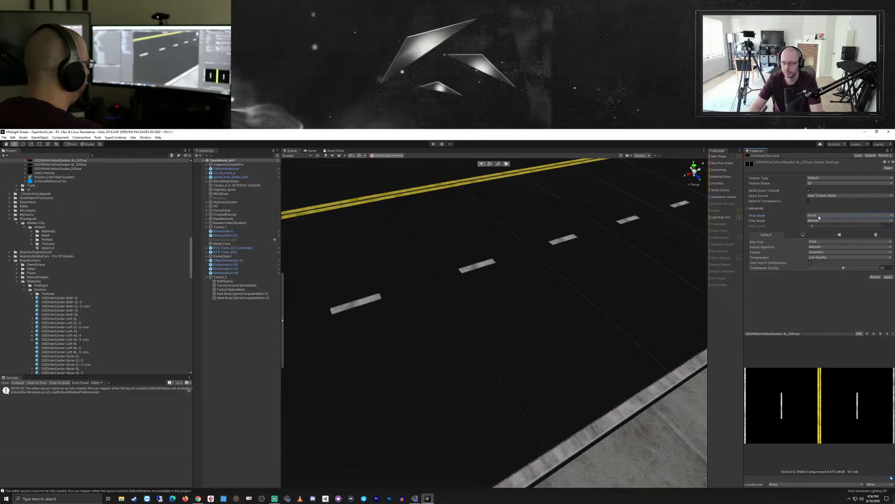
pyautogui.click(819, 216)
pyautogui.click(820, 221)
# - Try the Trilinear and Point (no filter) filter modes on the road texture, and set the filter mode back to Bilinear
pyautogui.click(817, 221)
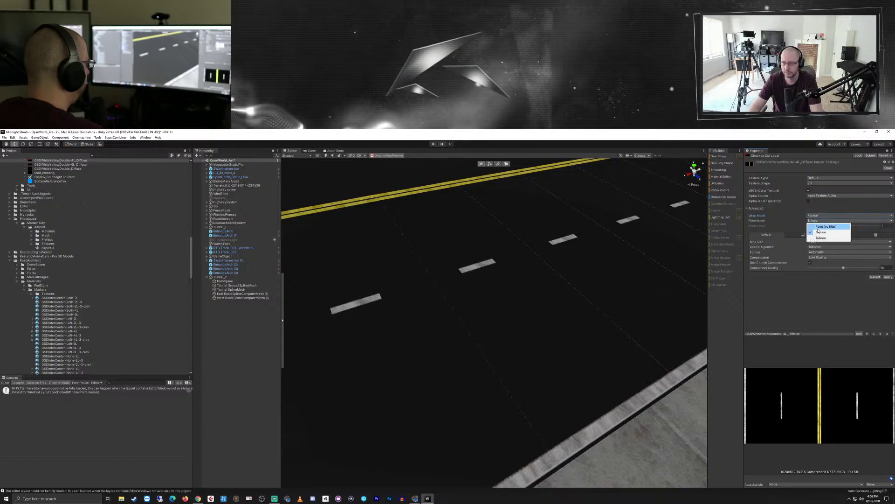
pyautogui.click(821, 238)
pyautogui.click(818, 221)
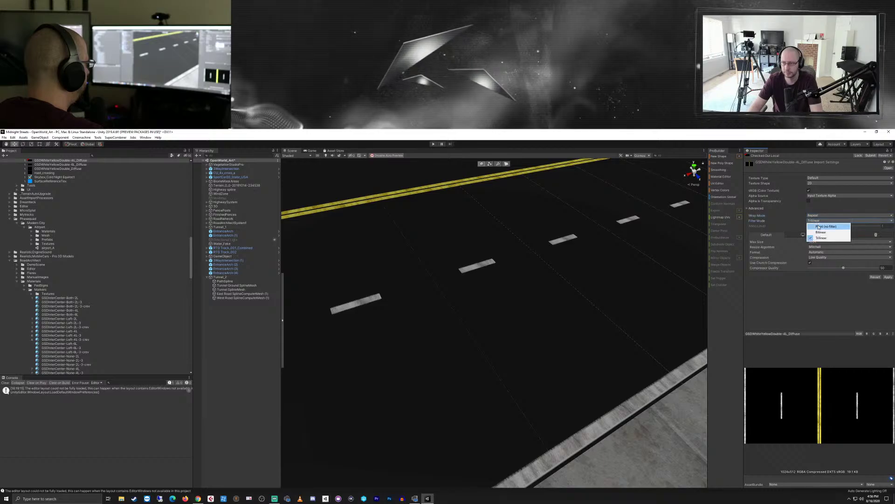
pyautogui.click(824, 227)
pyautogui.click(818, 221)
pyautogui.click(824, 232)
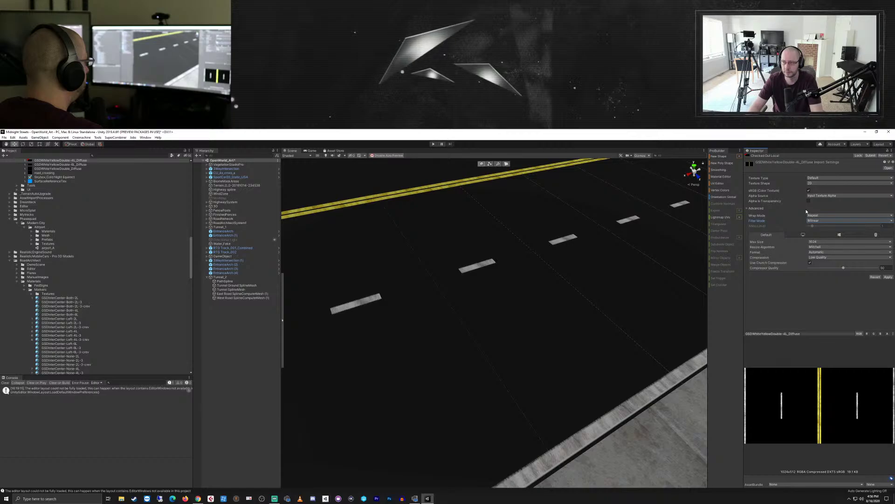
# - Try applying None as the road texture's alpha source, and reapply Input Texture Alpha
pyautogui.click(817, 195)
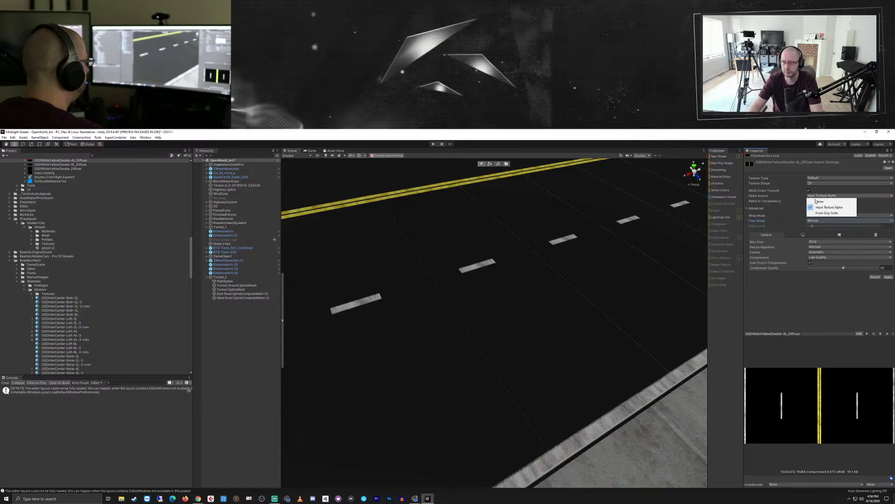
pyautogui.click(818, 202)
pyautogui.click(888, 277)
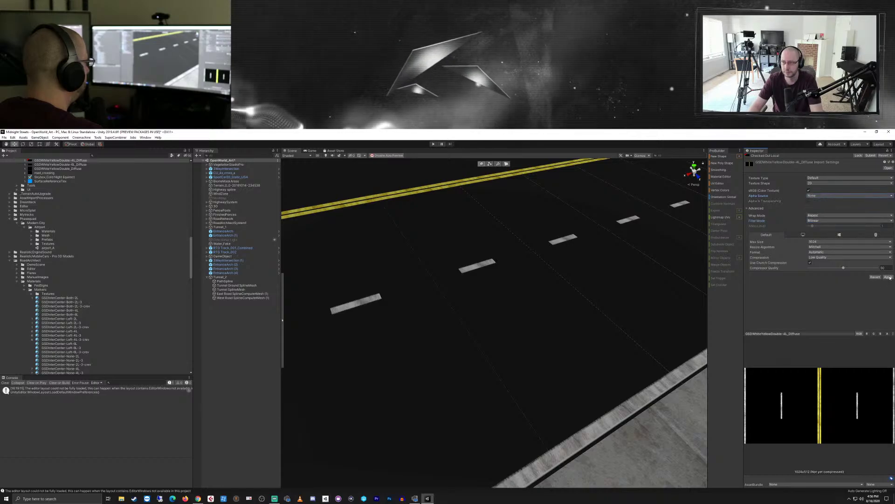
pyautogui.click(821, 196)
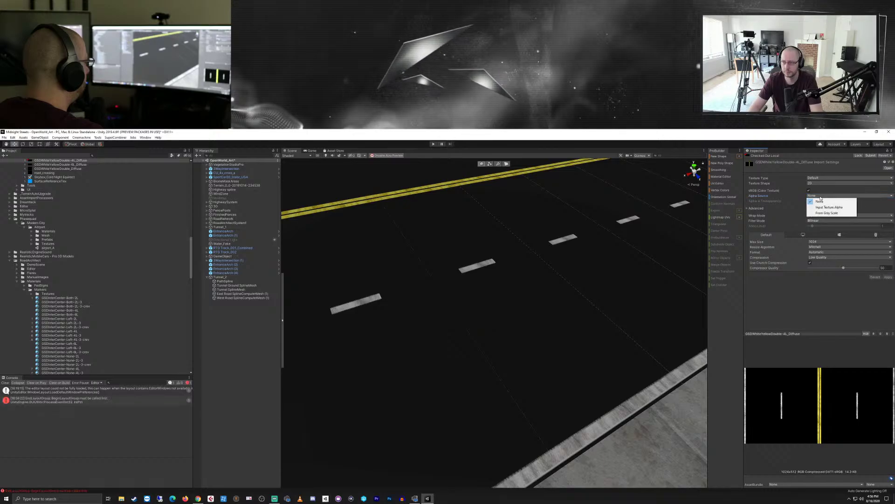
pyautogui.click(822, 208)
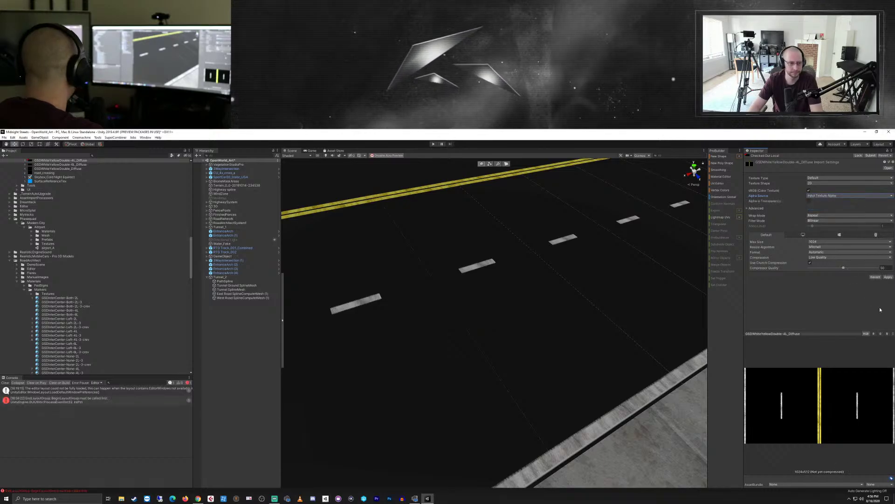
pyautogui.click(888, 277)
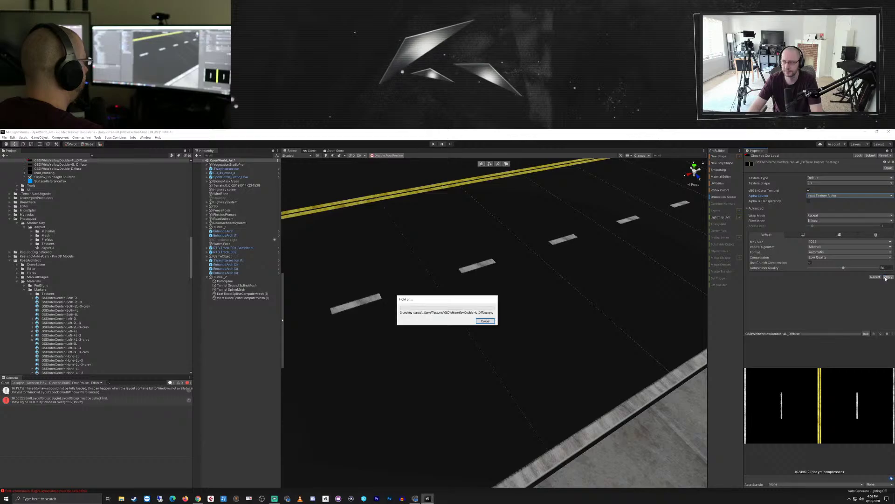
# - Clear the console messages and open PathSpline's control points for moving
pyautogui.moveTo(453, 376); pyautogui.dragTo(392, 348, button='right')
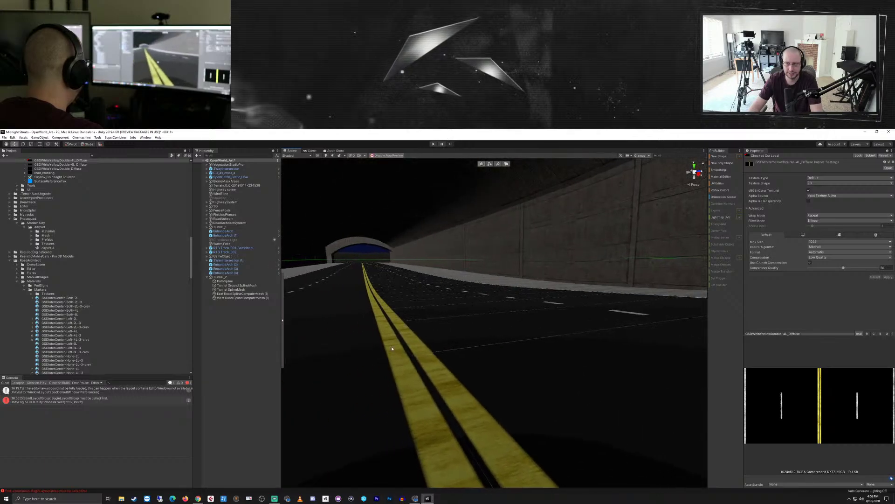
pyautogui.click(223, 328)
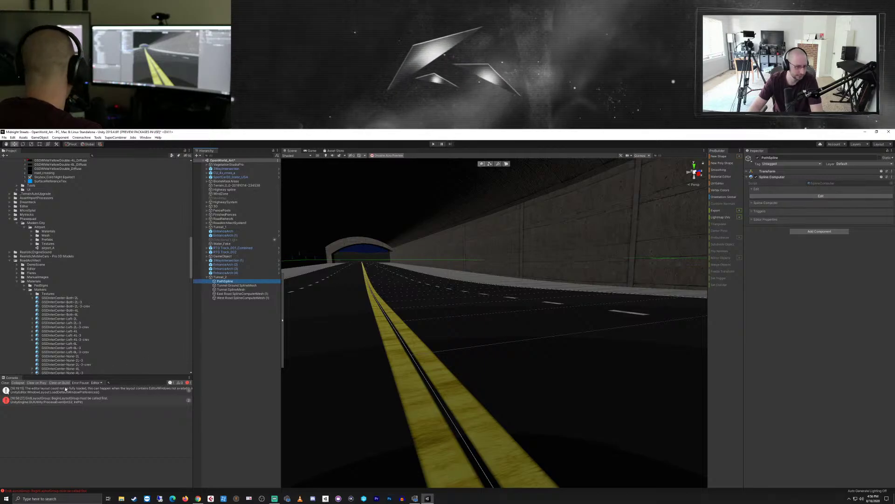
pyautogui.click(5, 383)
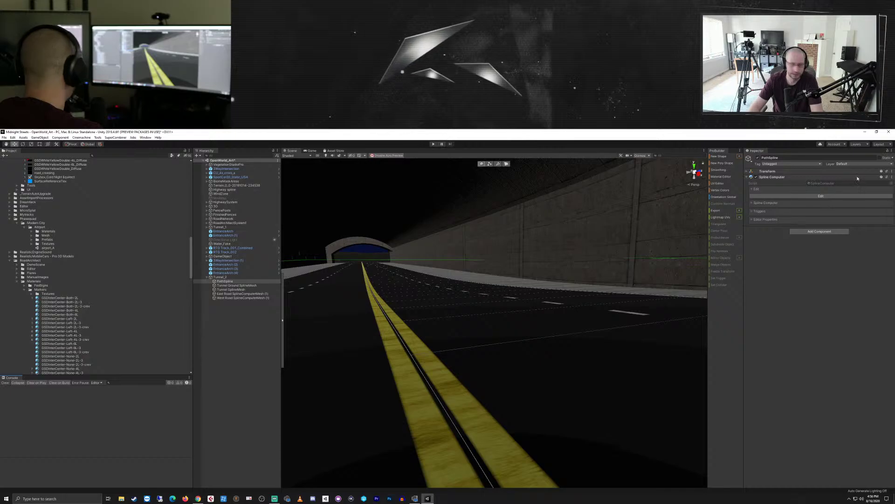
pyautogui.click(789, 196)
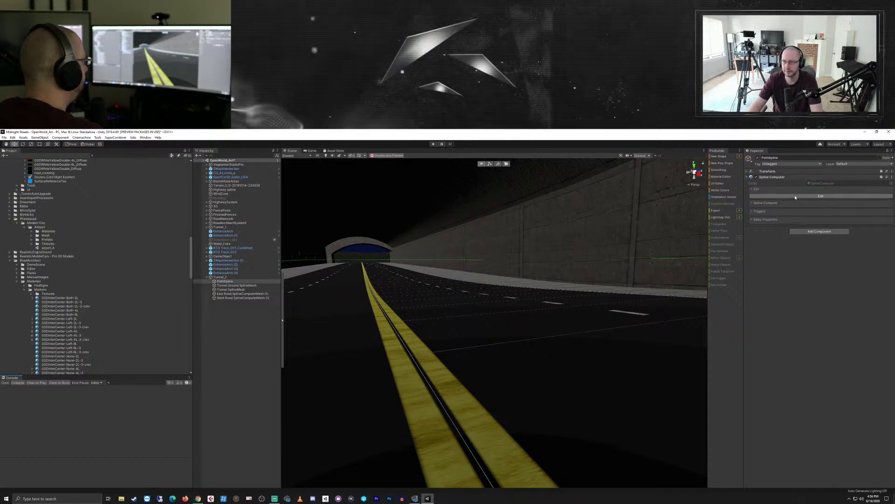
pyautogui.click(807, 198)
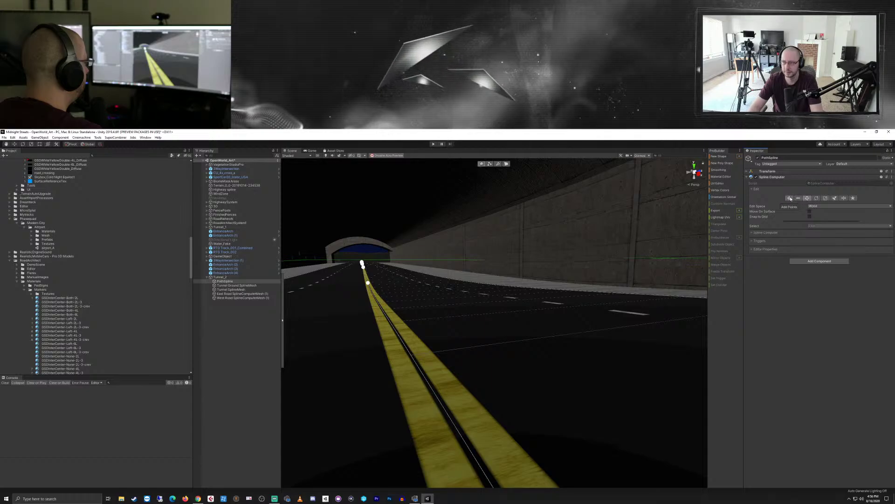
# - Select all of PathSpline's points and set their world Y position to 207
pyautogui.moveTo(433, 270); pyautogui.dragTo(496, 297, button='middle')
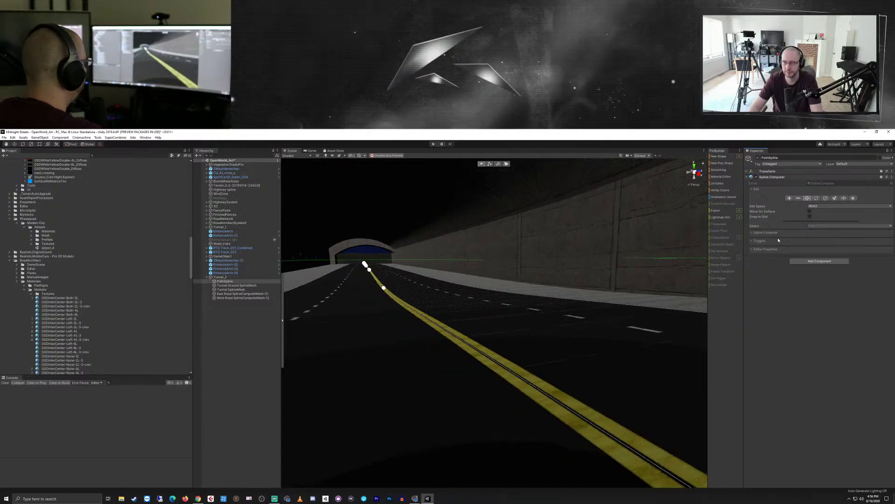
pyautogui.click(816, 207)
pyautogui.click(812, 347)
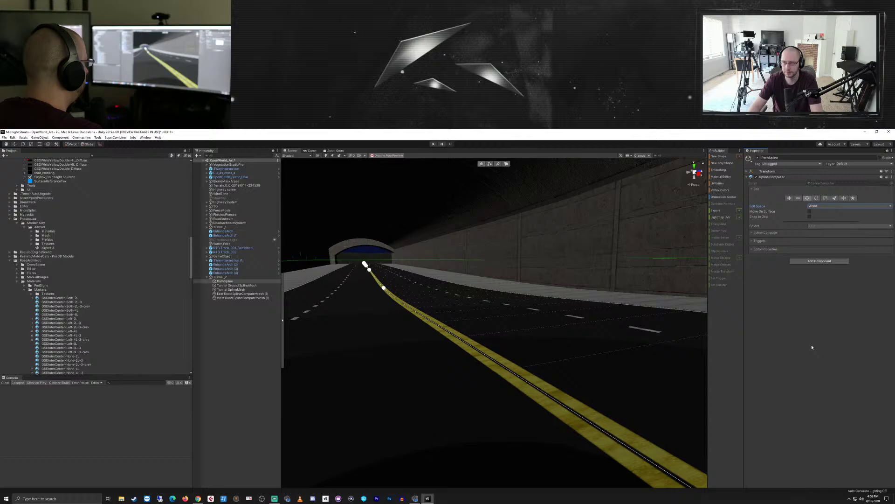
pyautogui.click(817, 227)
pyautogui.click(820, 237)
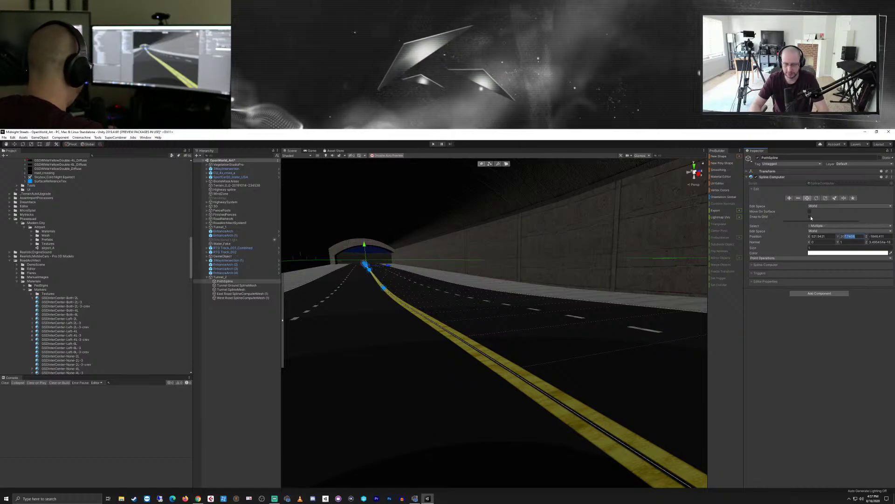
pyautogui.write('207')
pyautogui.press('Return')
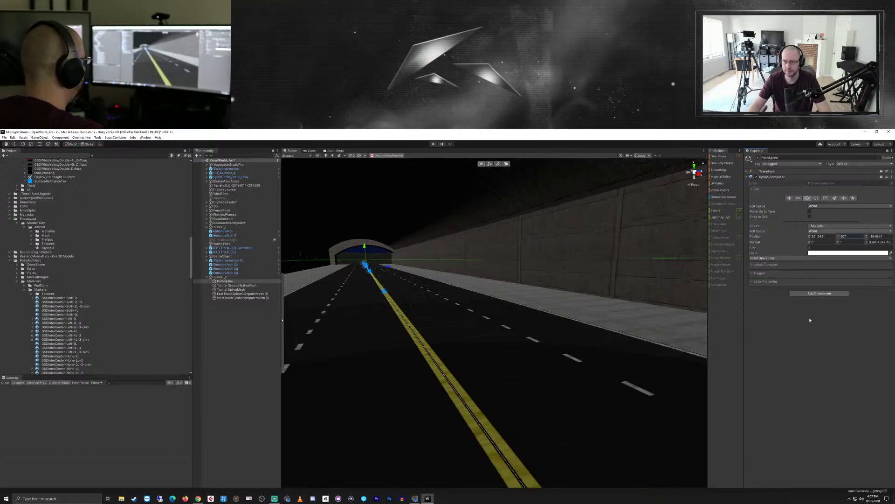
# - Deselect PathSpline and examine the lane markings and surface along the second tunnel's road
pyautogui.click(250, 348)
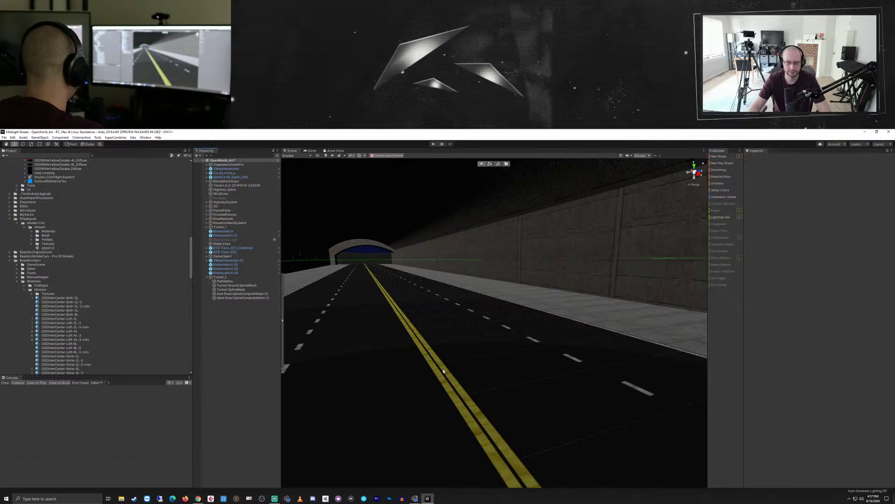
pyautogui.scroll(-10, 449, 358)
pyautogui.moveTo(449, 356); pyautogui.dragTo(491, 349, button='middle')
pyautogui.scroll(5, 453, 373)
pyautogui.moveTo(491, 349); pyautogui.dragTo(501, 372, button='right')
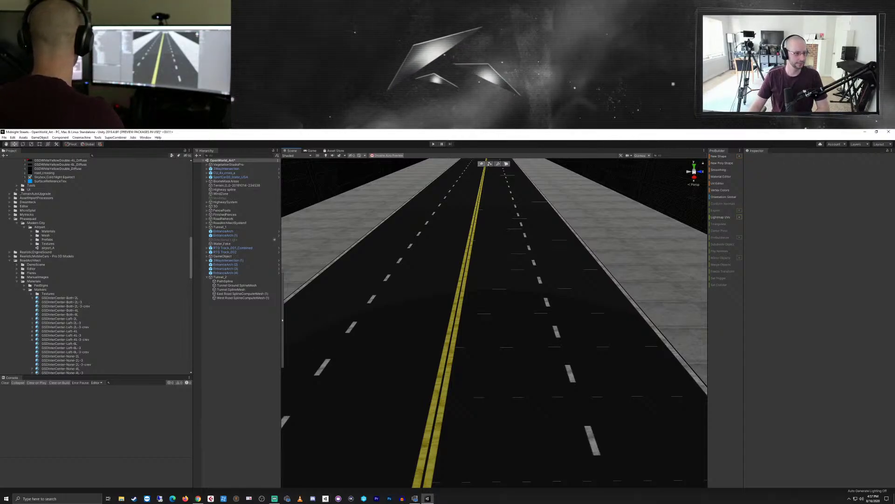
# - Close the ProBuilder window to give the scene view more room
pyautogui.rightClick(720, 151)
pyautogui.click(735, 180)
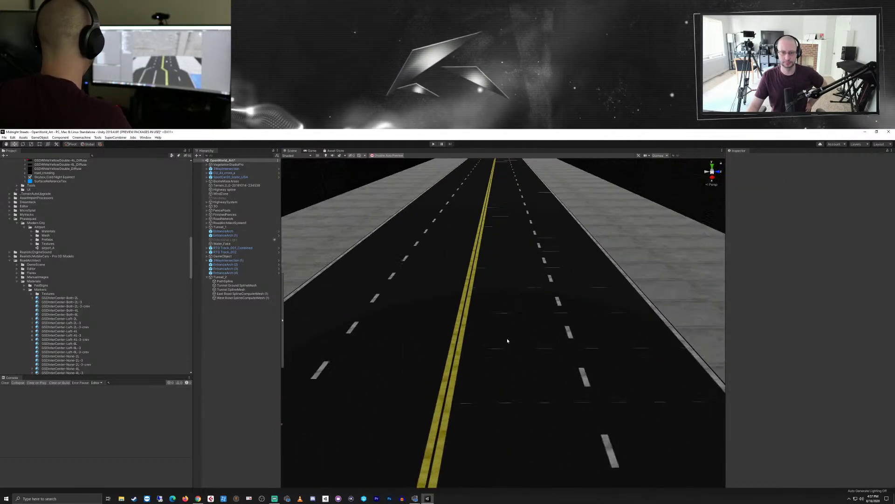
pyautogui.scroll(-3, 495, 333)
pyautogui.moveTo(495, 333); pyautogui.dragTo(485, 317, button='middle')
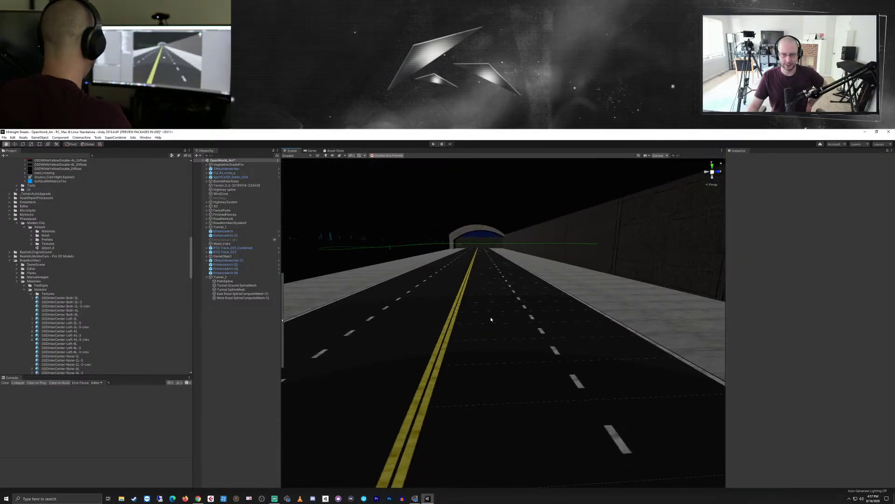
# - Hide the scene's selection outline and lower the Channel 1 mesh count of West Road SplineComputerMesh (1) to space out the lane dashes
pyautogui.click(233, 298)
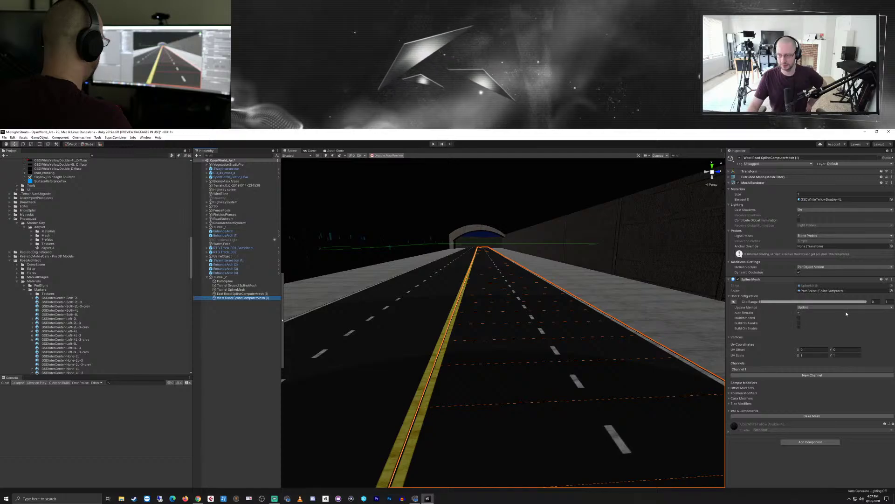
pyautogui.click(738, 370)
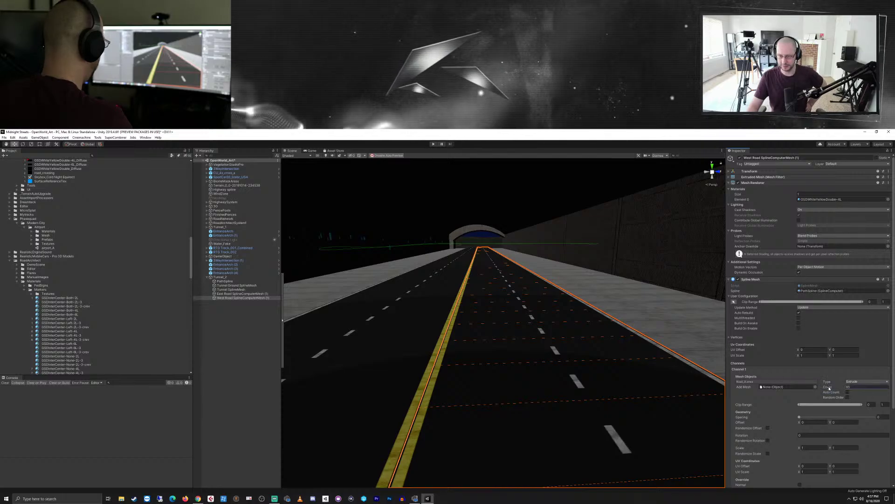
pyautogui.moveTo(830, 388); pyautogui.dragTo(835, 388)
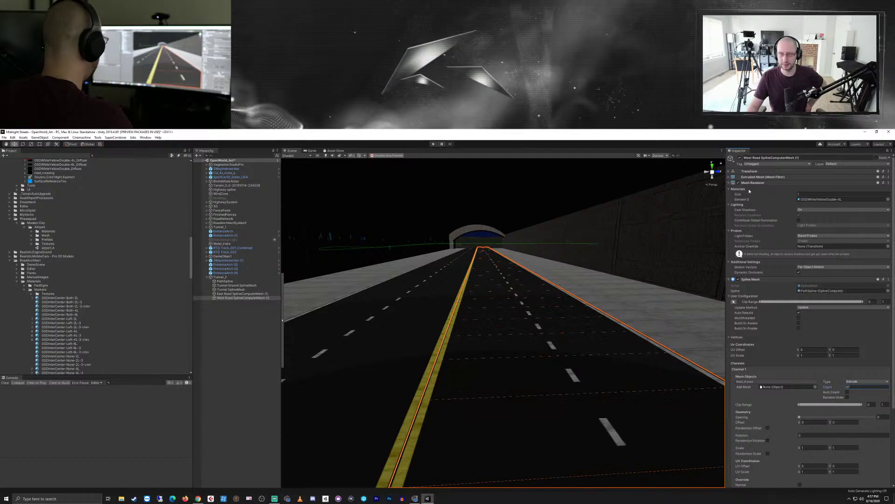
pyautogui.click(667, 156)
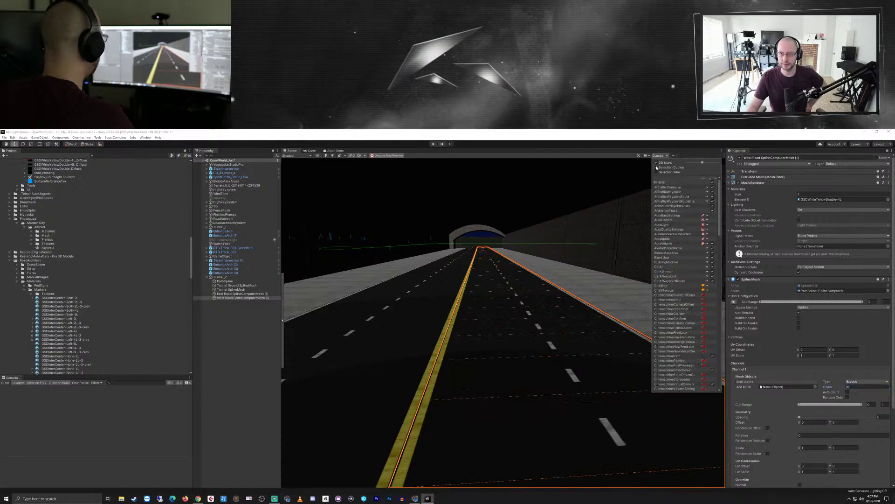
pyautogui.click(657, 166)
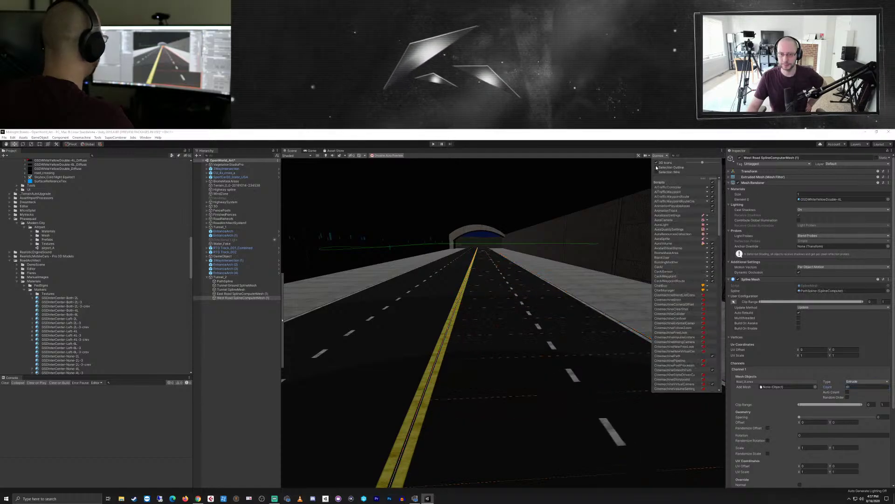
pyautogui.click(827, 387)
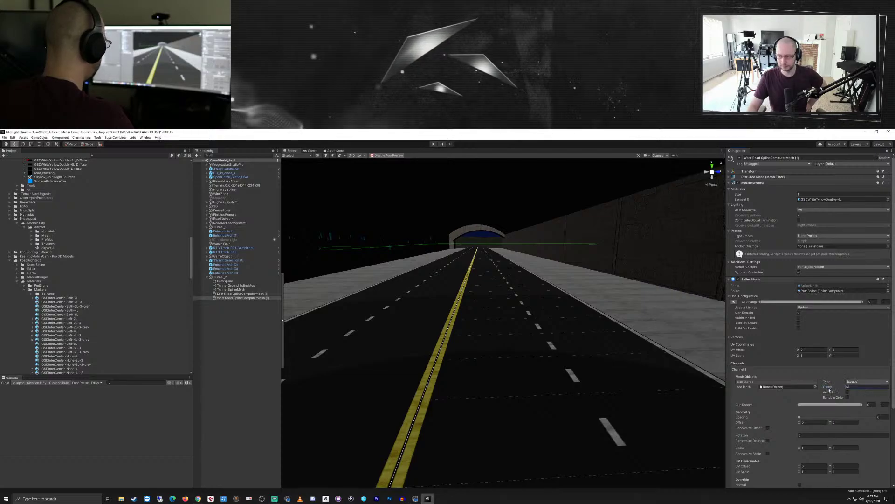
pyautogui.moveTo(829, 389); pyautogui.dragTo(787, 380)
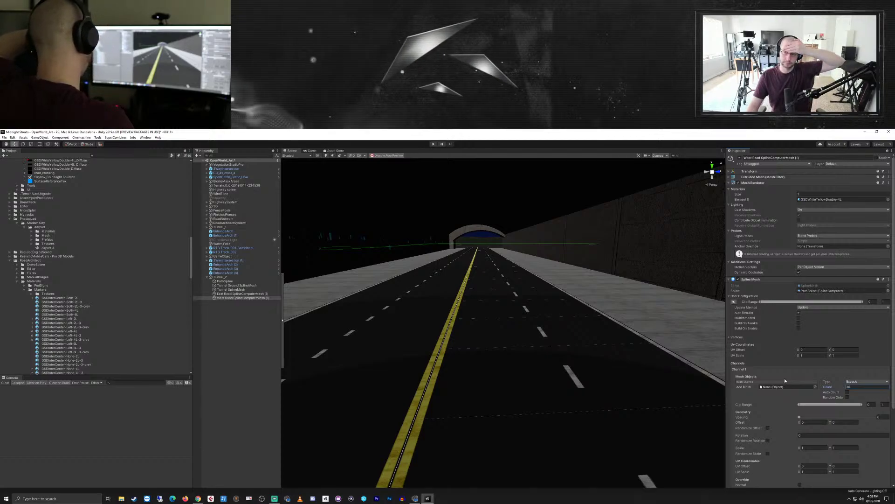
# - Set the Rig animation type of the Road_2Lanes model in the tunnel's Working folder to None and apply the import settings
pyautogui.scroll(10, 107, 257)
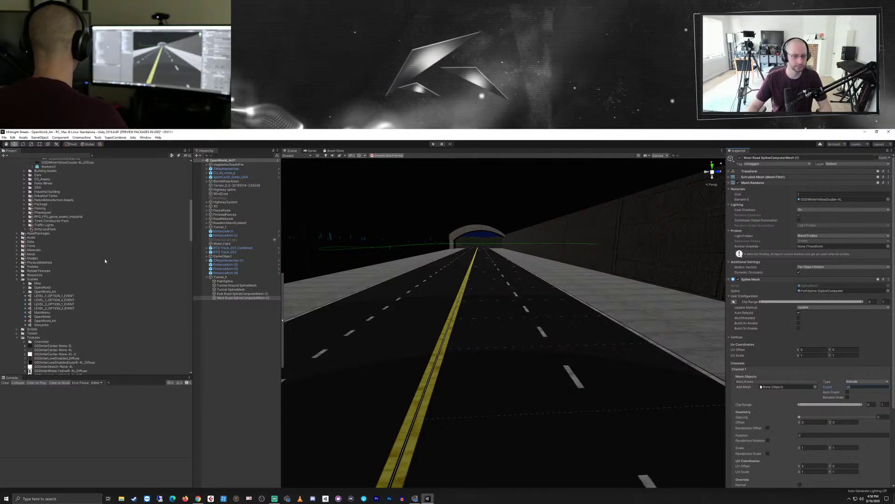
pyautogui.moveTo(350, 366); pyautogui.dragTo(320, 400, button='right')
pyautogui.moveTo(320, 400); pyautogui.dragTo(327, 376, button='middle')
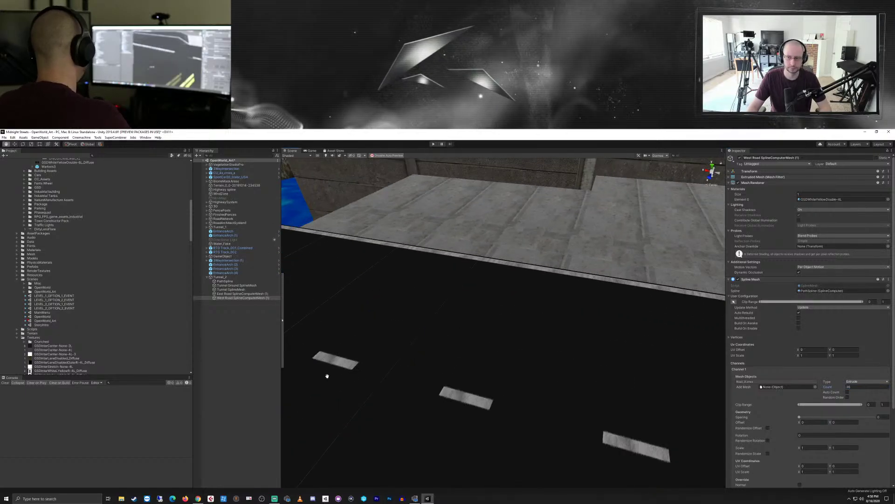
pyautogui.moveTo(327, 376); pyautogui.dragTo(483, 375, button='right')
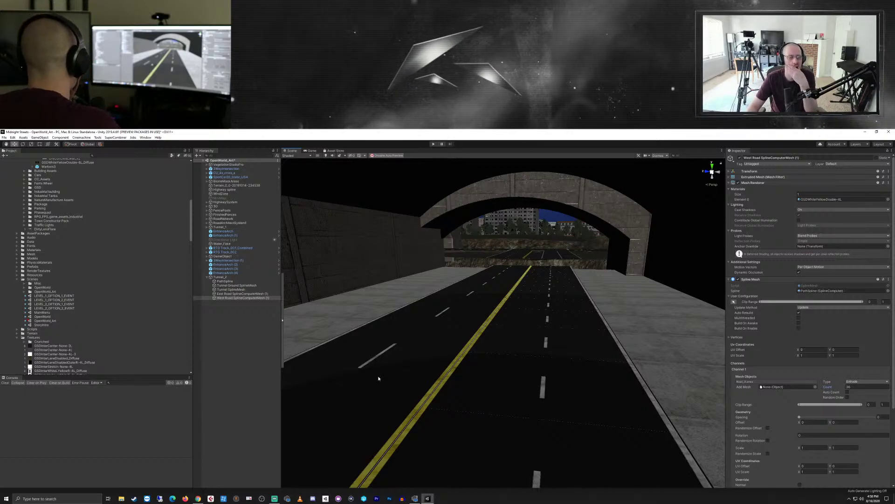
pyautogui.scroll(10, 110, 315)
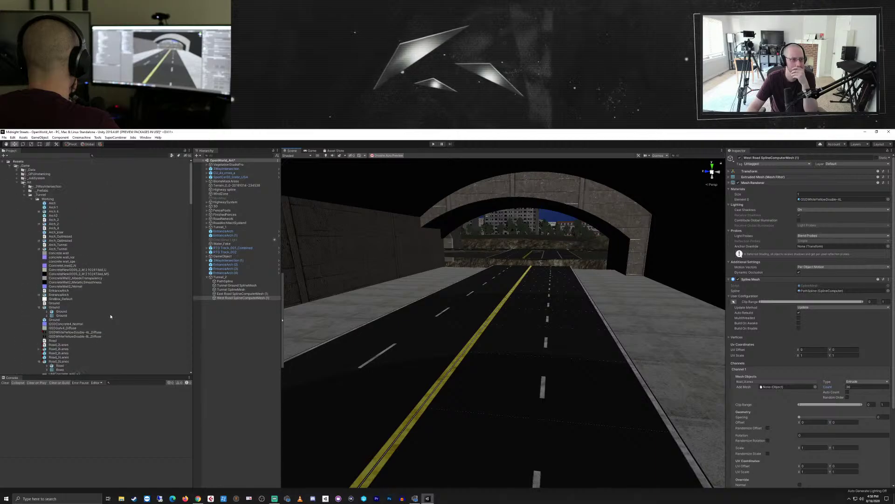
pyautogui.scroll(-3, 111, 315)
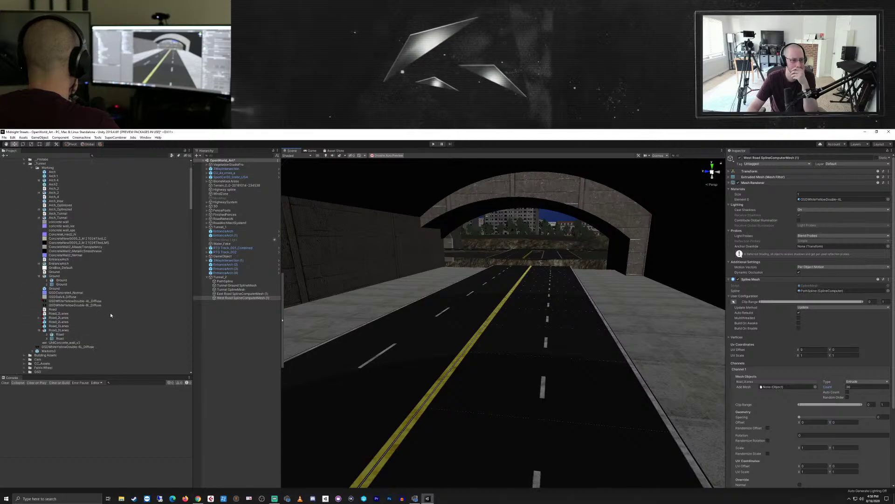
pyautogui.click(56, 317)
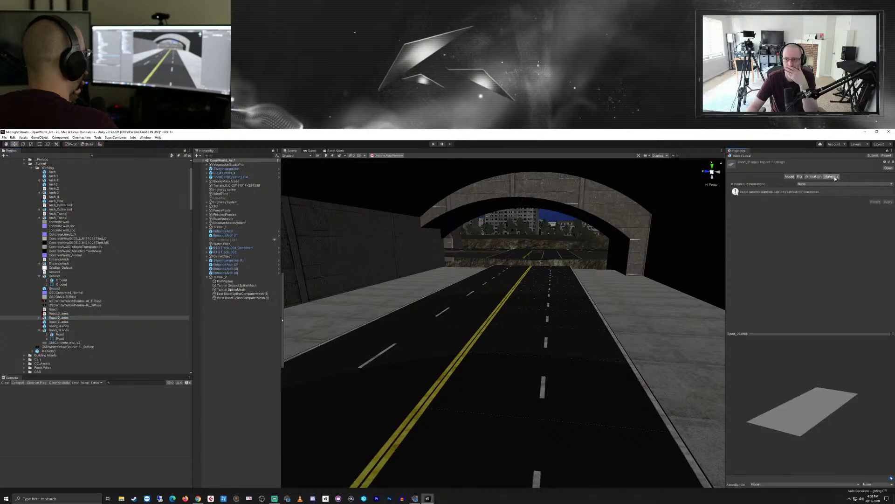
pyautogui.click(799, 176)
pyautogui.click(814, 184)
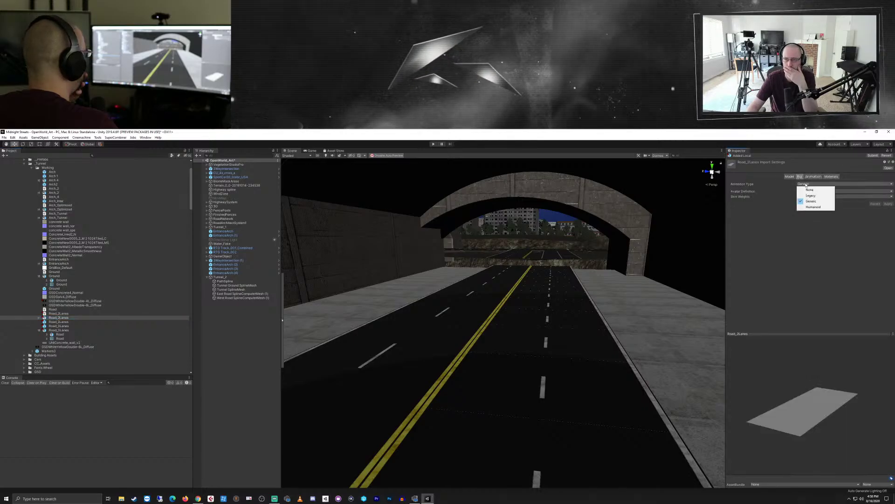
pyautogui.click(810, 188)
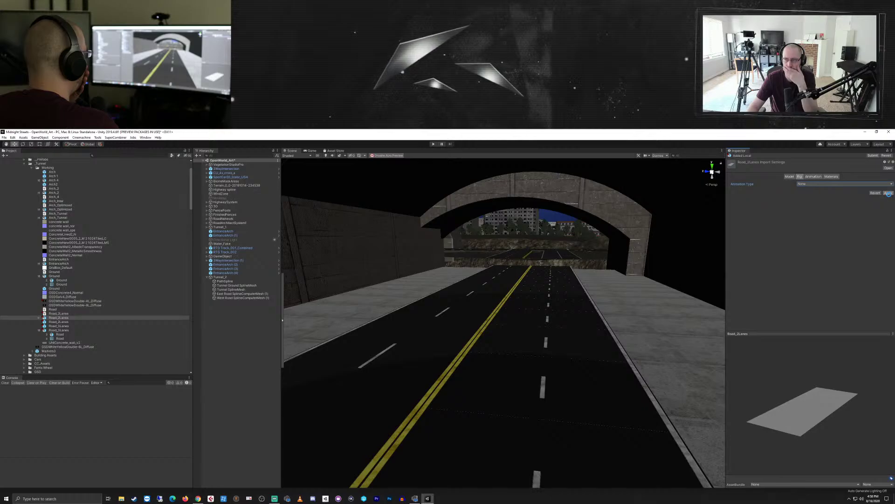
# - Try Swap UVs in the Road_2Lanes model's import settings, turn it back off, and check the road in the scene
pyautogui.click(788, 177)
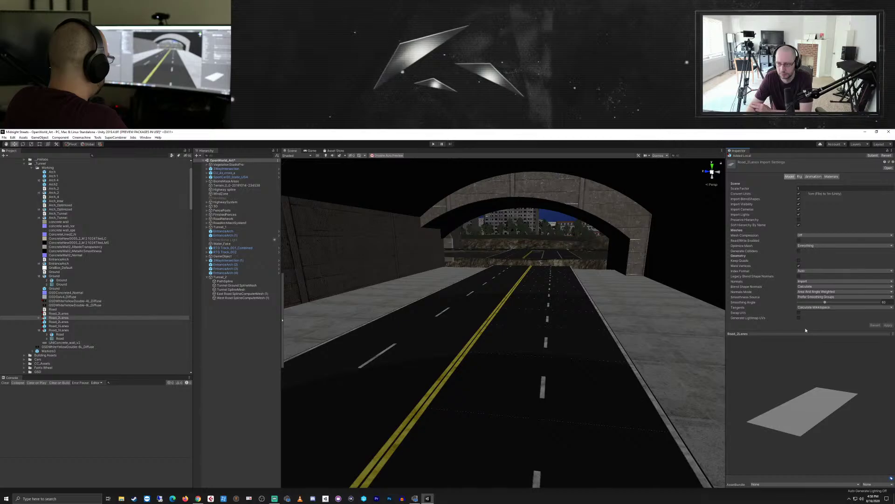
pyautogui.click(799, 313)
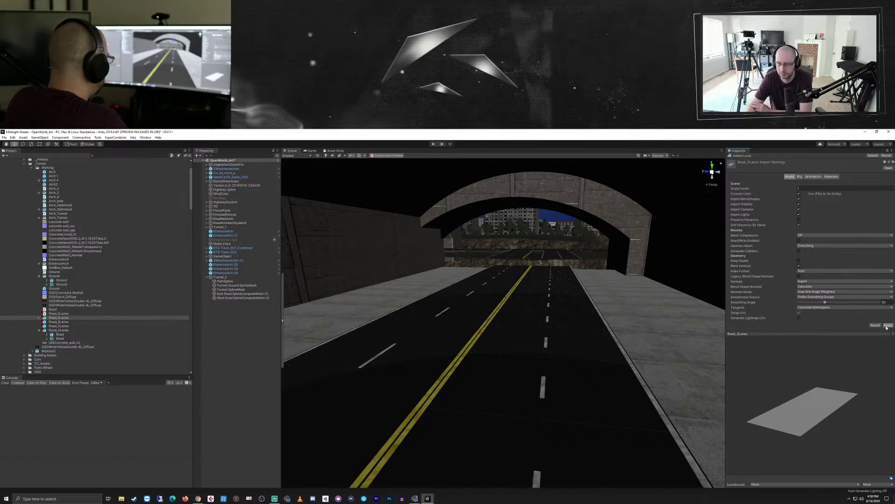
pyautogui.click(799, 312)
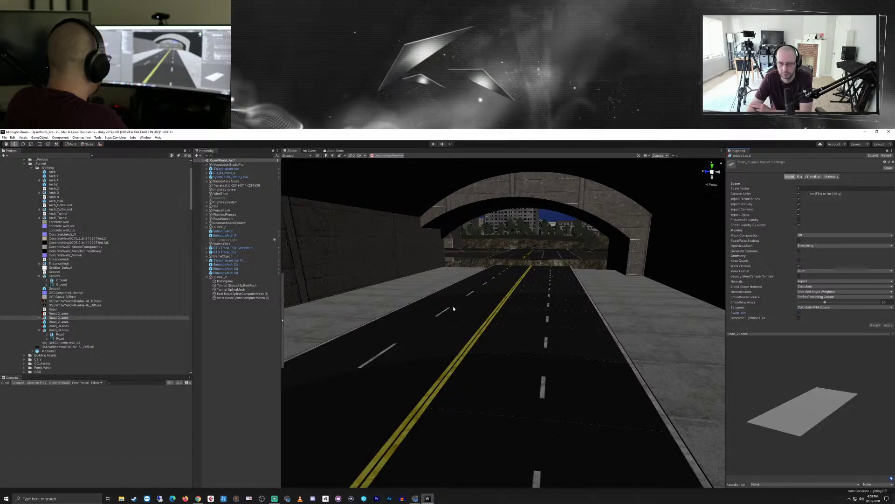
pyautogui.scroll(-5, 453, 309)
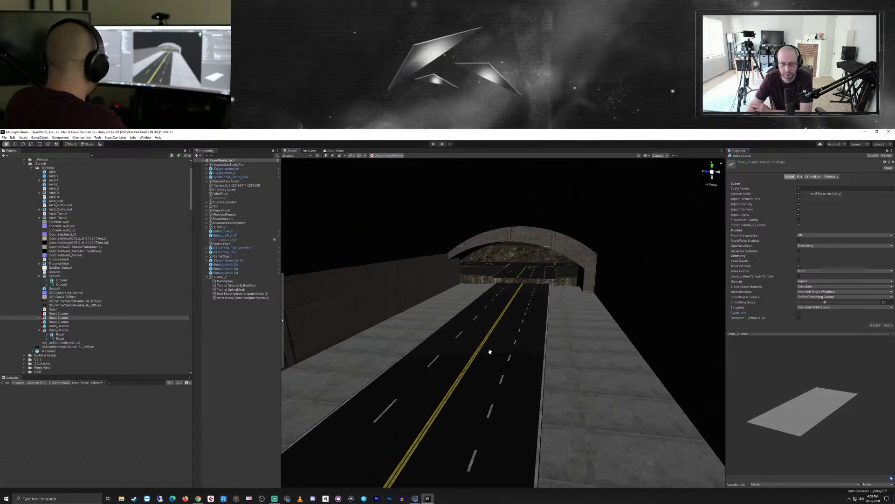
pyautogui.scroll(5, 491, 343)
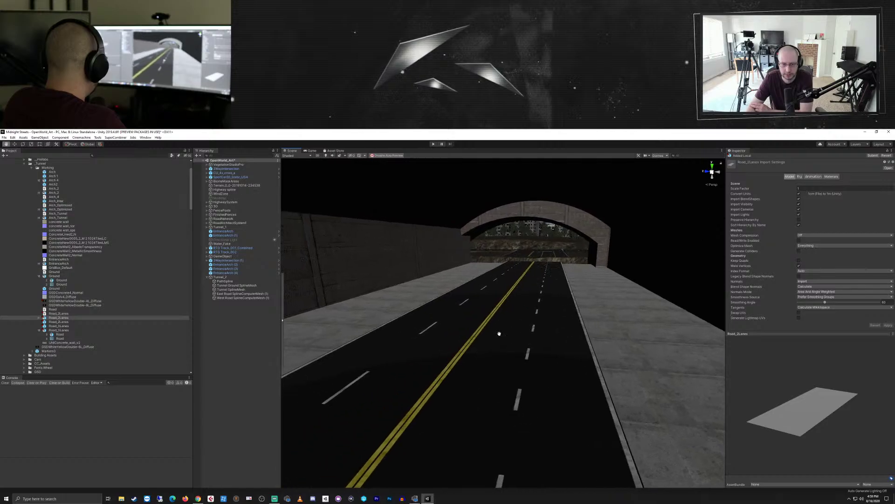
pyautogui.moveTo(499, 334); pyautogui.dragTo(408, 271, button='middle')
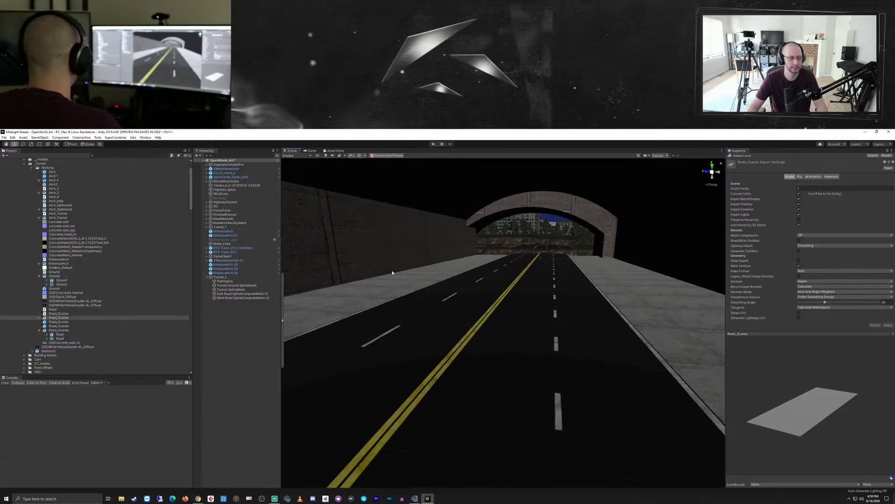
# - Compare West Road SplineComputerMesh (1) with scene lighting toggled and restored, and view its material's settings
pyautogui.click(242, 297)
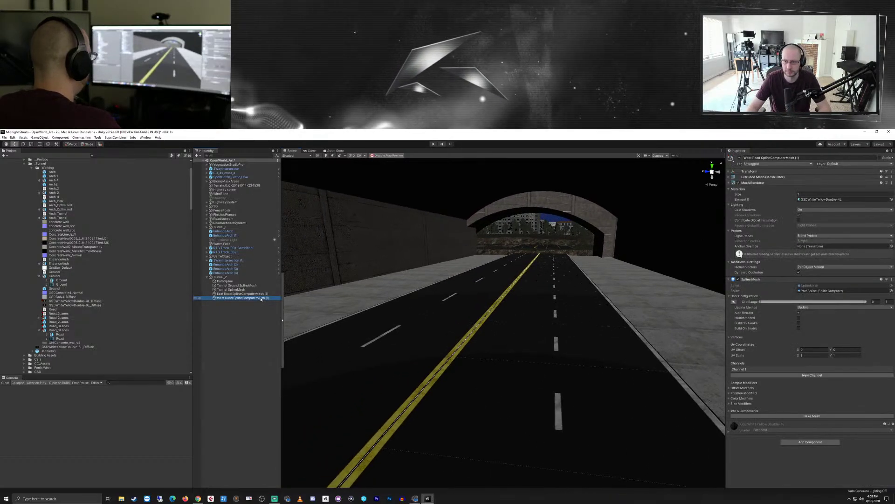
pyautogui.click(326, 156)
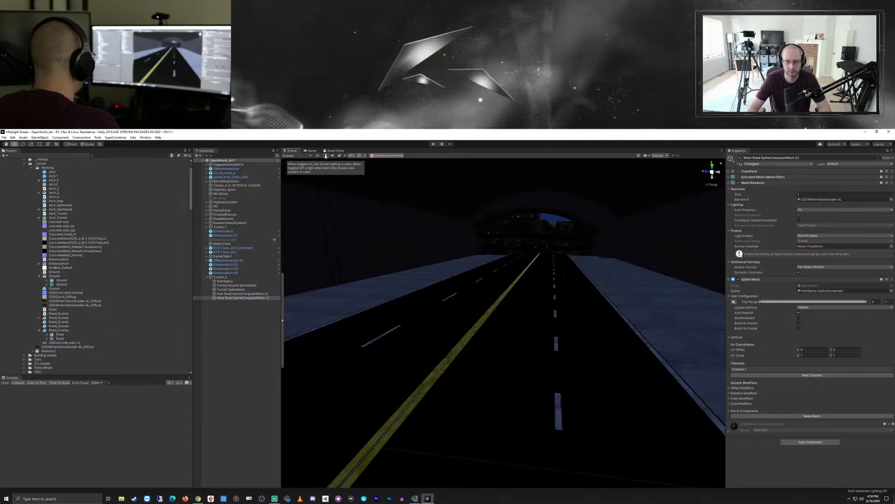
pyautogui.click(326, 155)
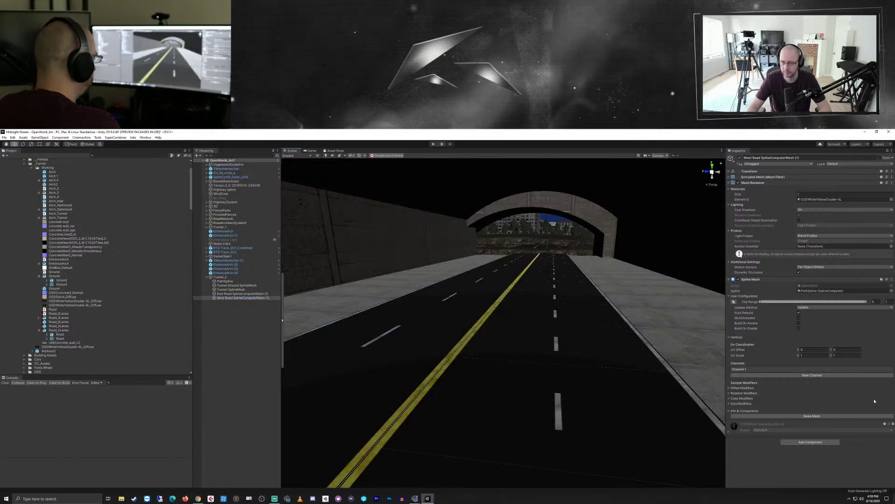
pyautogui.click(729, 432)
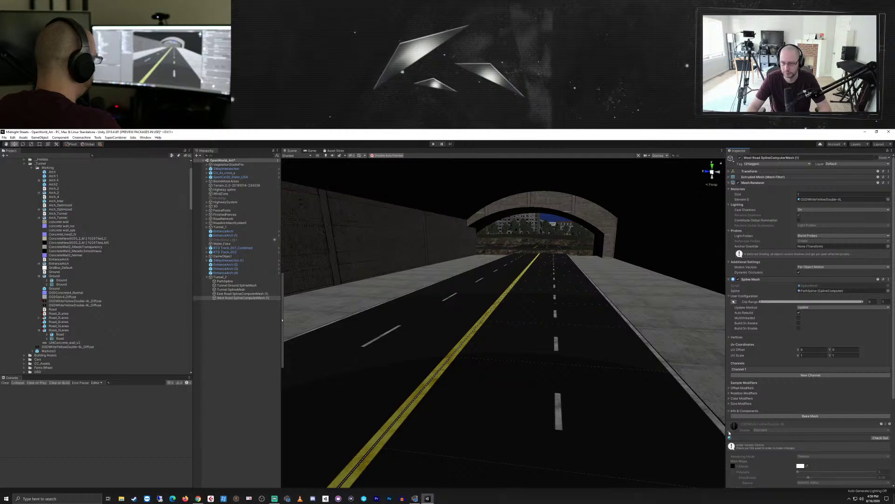
pyautogui.click(729, 432)
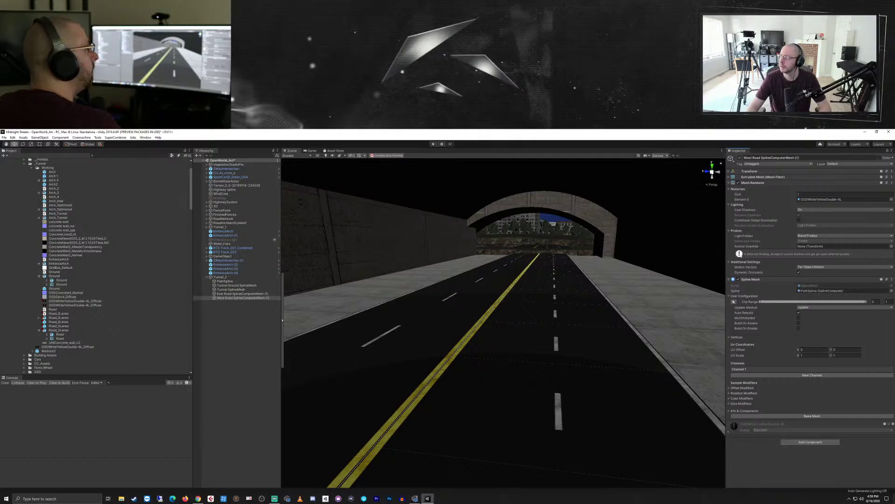